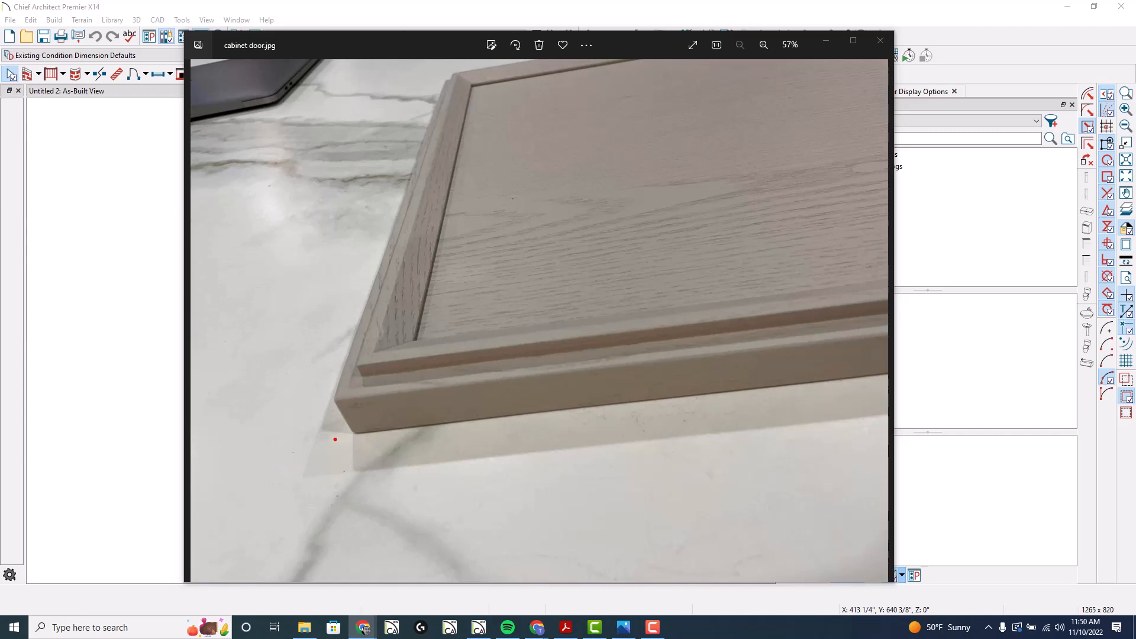
left_click_drag(335, 439, 375, 431)
mouse_move(345, 398)
left_mouse_down()
mouse_move(309, 403)
mouse_move(353, 395)
mouse_move(359, 368)
mouse_move(311, 373)
left_mouse_up()
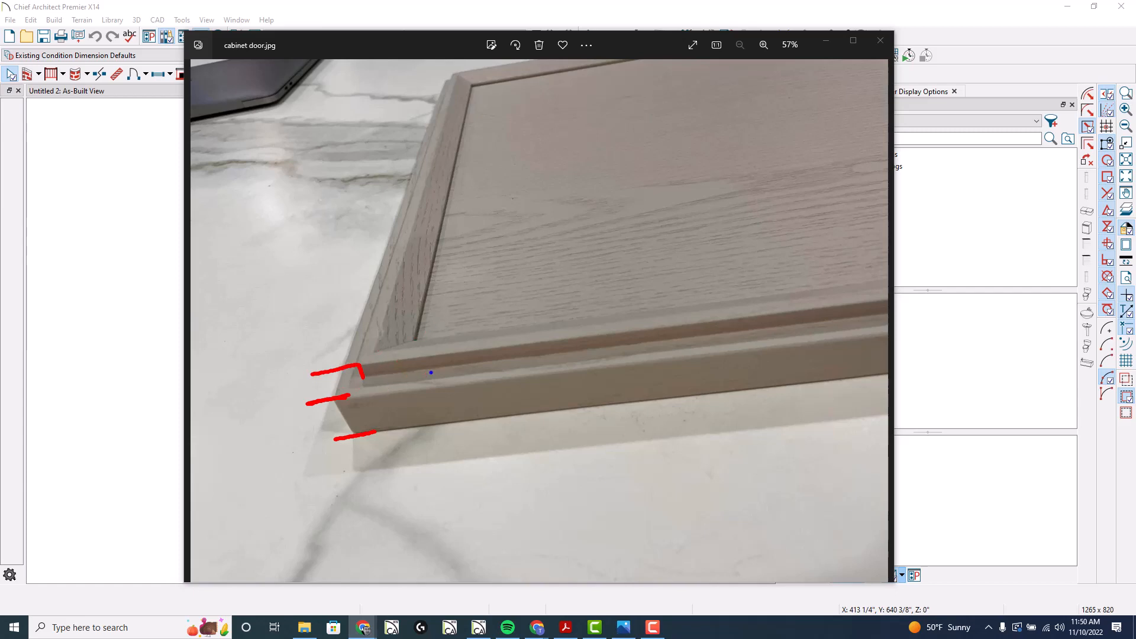
left_click_drag(432, 373, 432, 383)
left_click_drag(444, 335, 458, 291)
mouse_move(469, 305)
left_mouse_down()
mouse_move(474, 324)
mouse_move(491, 323)
left_mouse_up()
key("e")
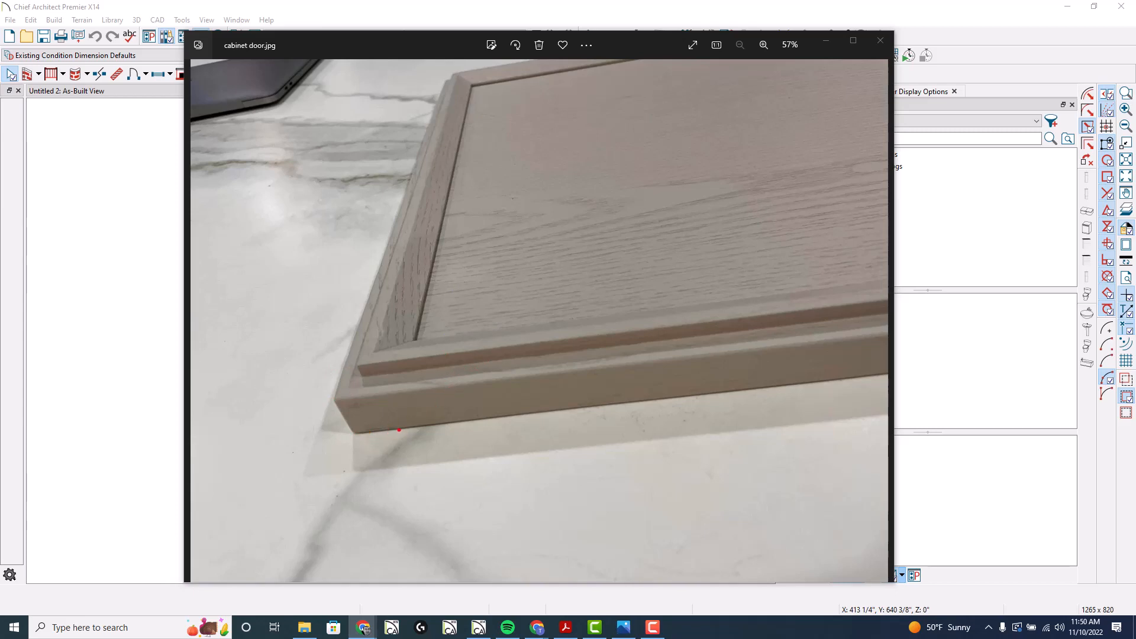
left_click_drag(399, 430, 324, 439)
left_click_drag(358, 398, 307, 405)
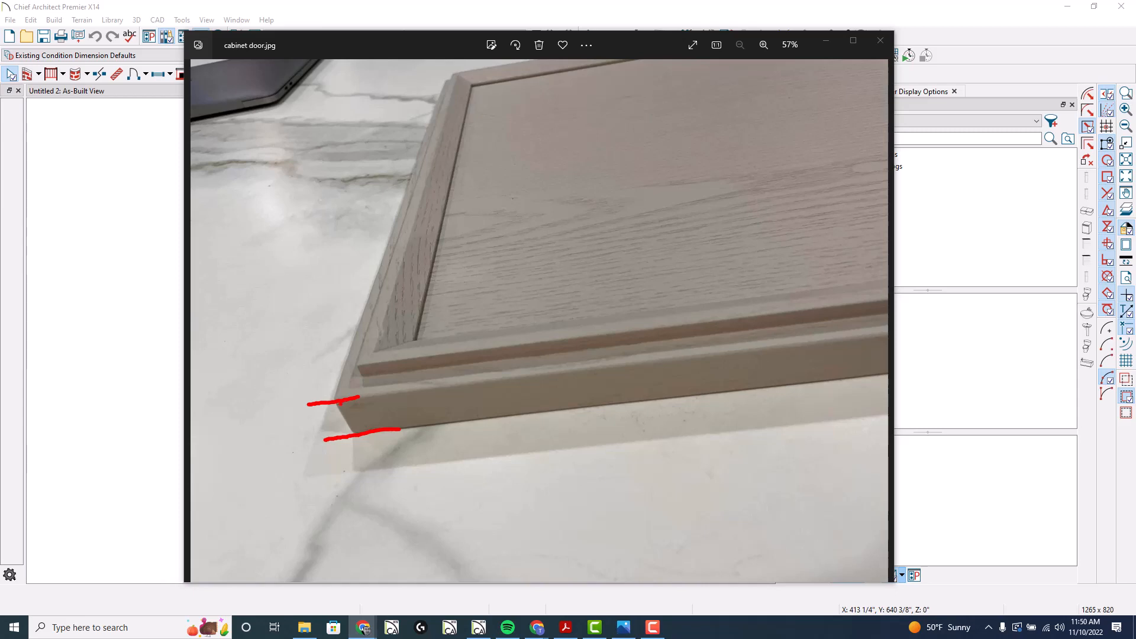
left_click_drag(366, 377, 304, 376)
left_click_drag(426, 403, 490, 402)
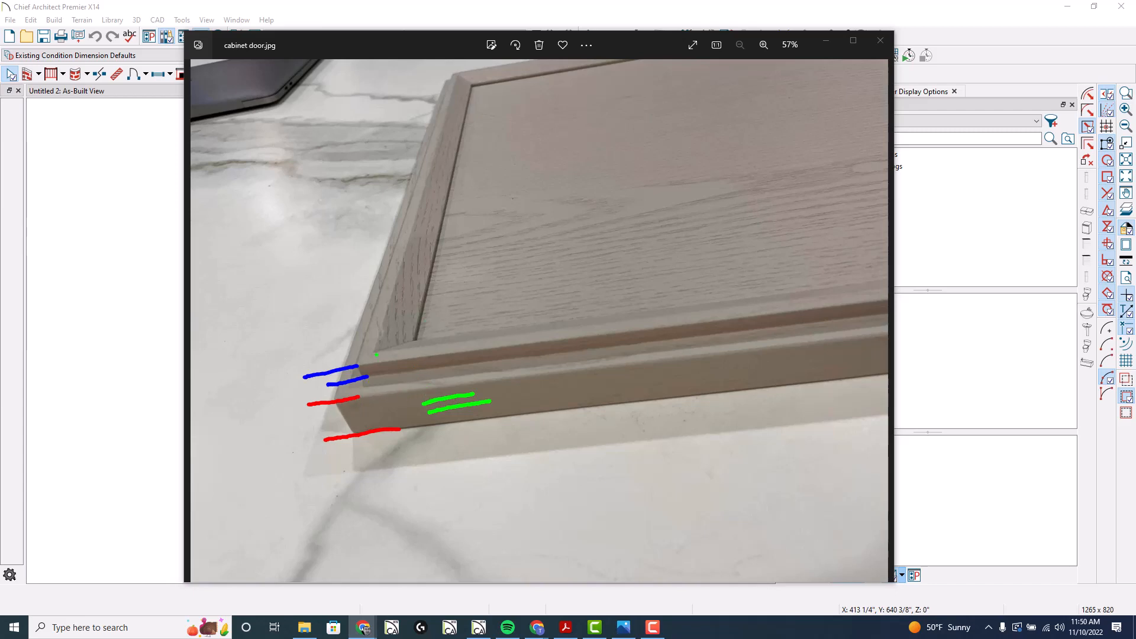
key("b")
left_click_drag(370, 323, 362, 348)
left_click_drag(425, 294, 416, 339)
key("e")
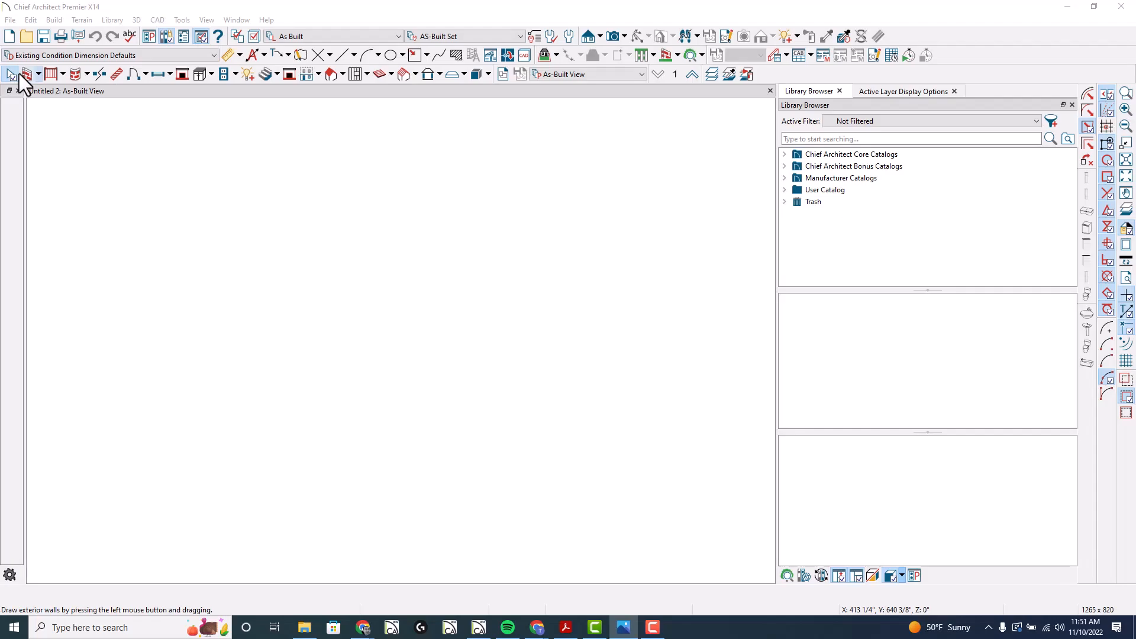
left_click(28, 74)
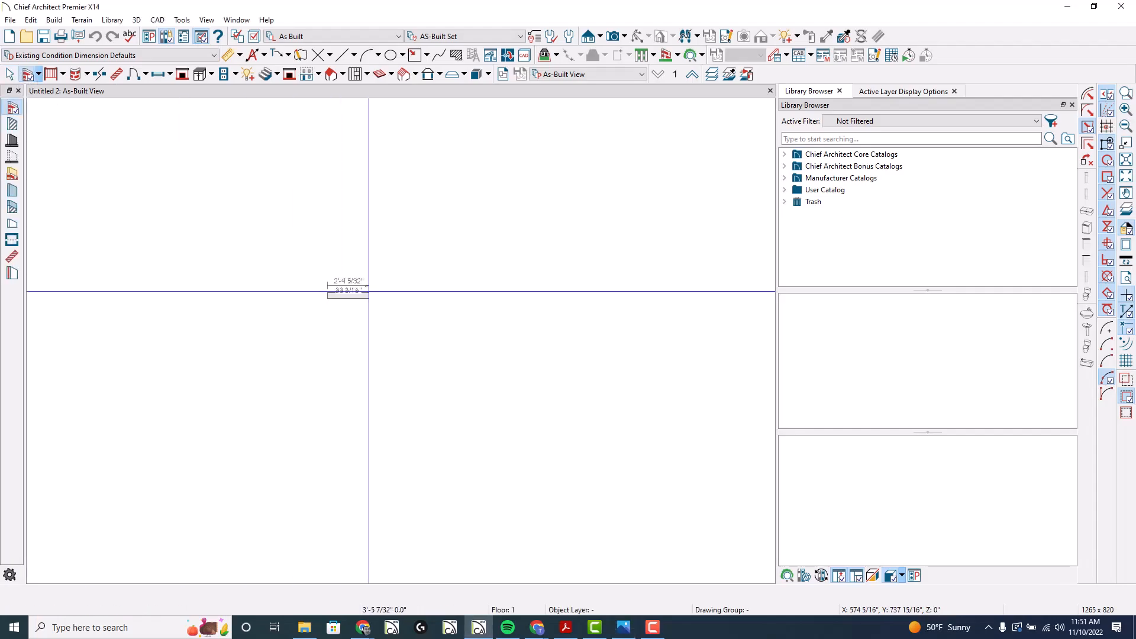
left_click_drag(369, 292, 511, 294)
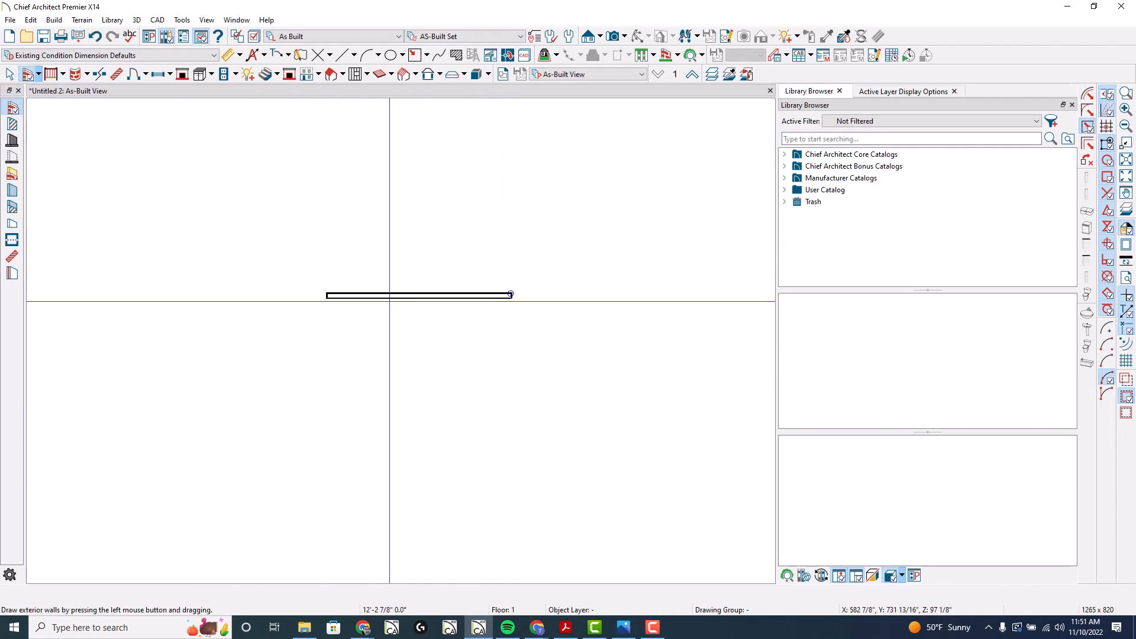
left_click(393, 294)
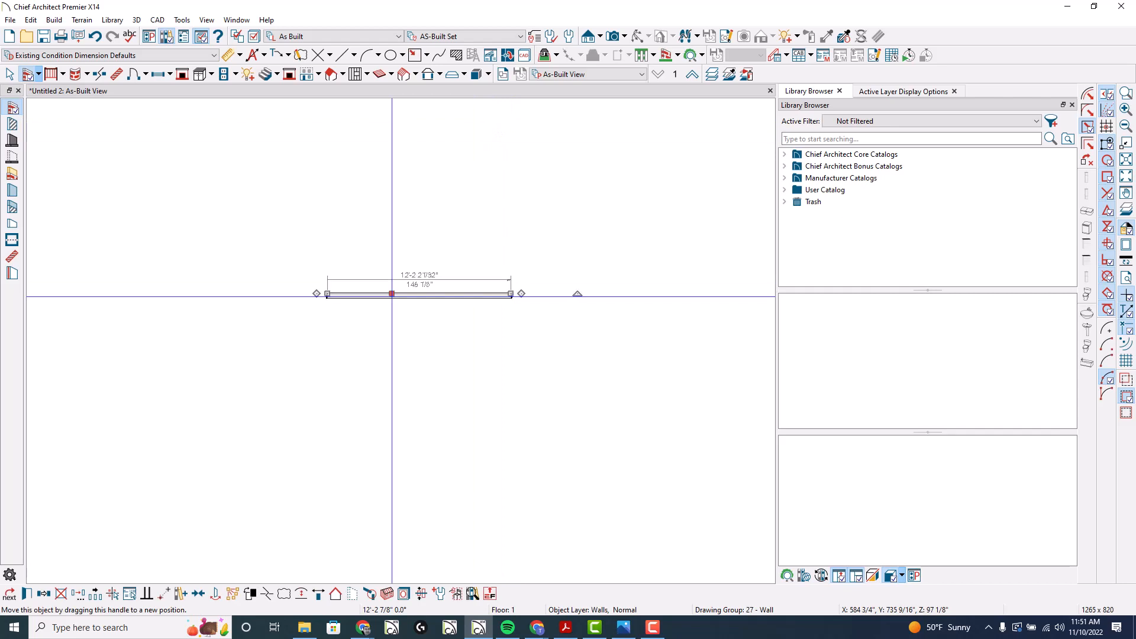
key("Delete")
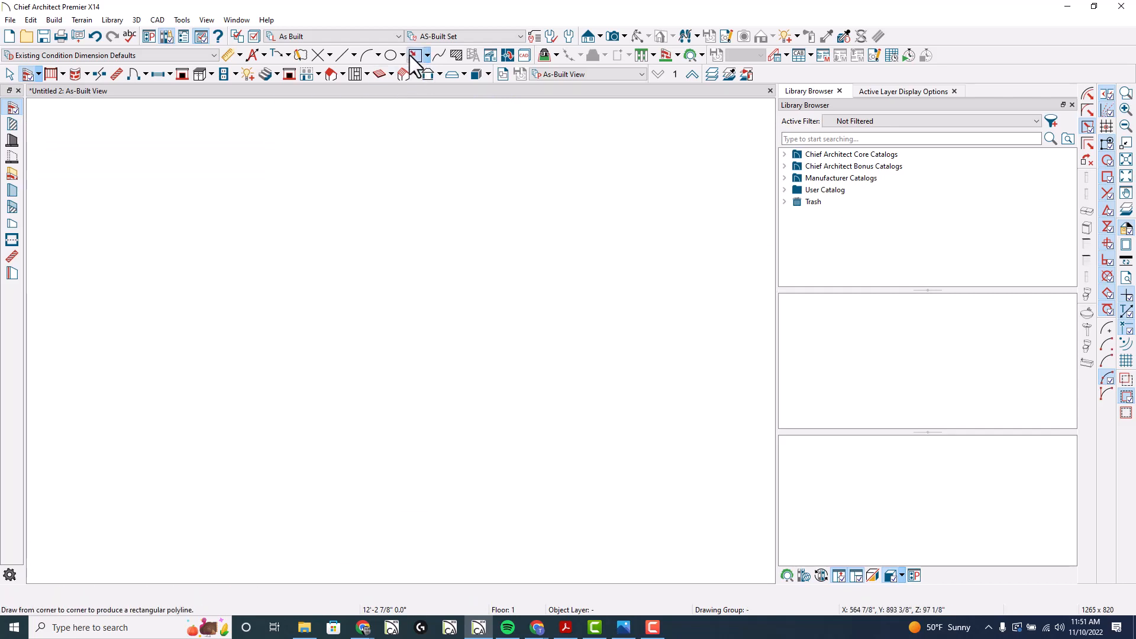
- Switch to the Working Plan View and draw a rectangular polyline about 1'-5 7/8" wide and 2'-2" high
left_click(411, 55)
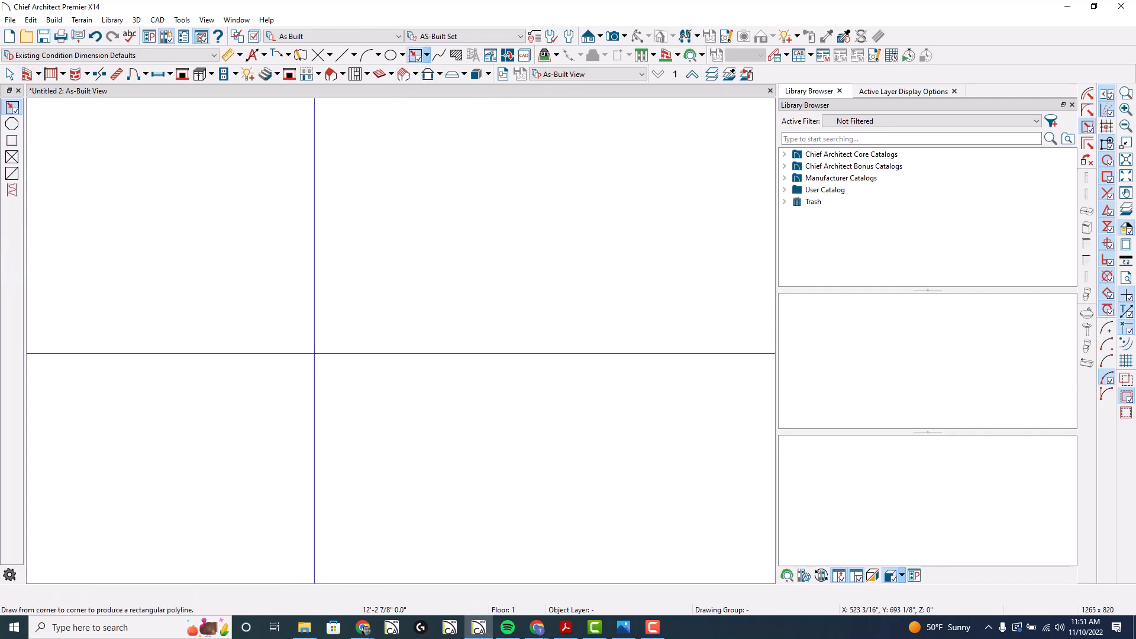
left_click_drag(317, 346, 370, 270)
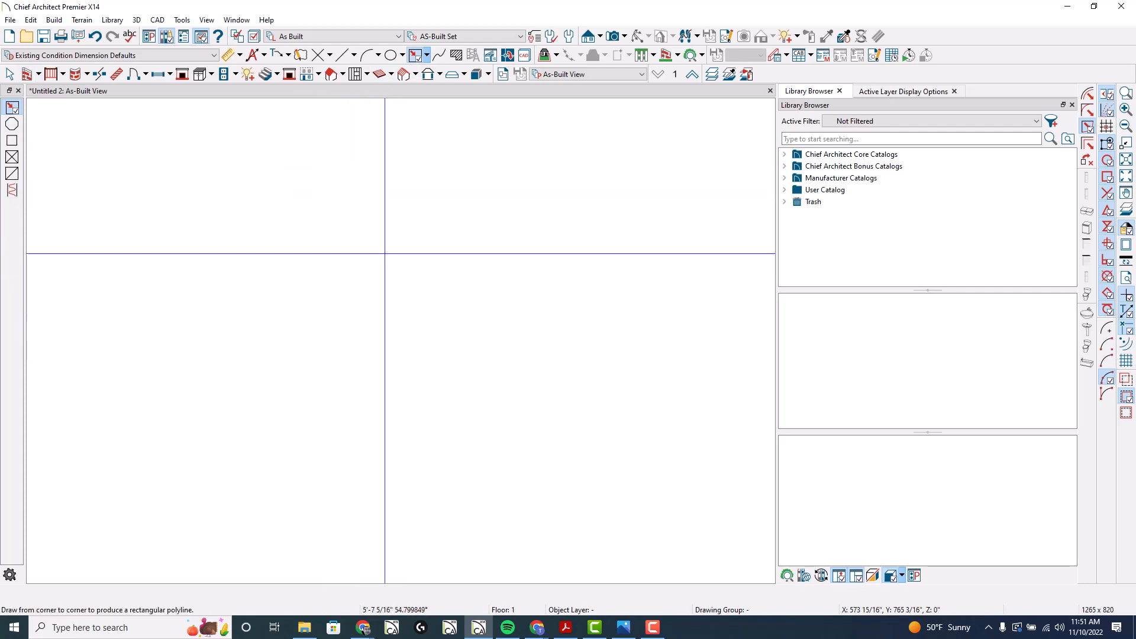
left_click(583, 74)
left_click(593, 123)
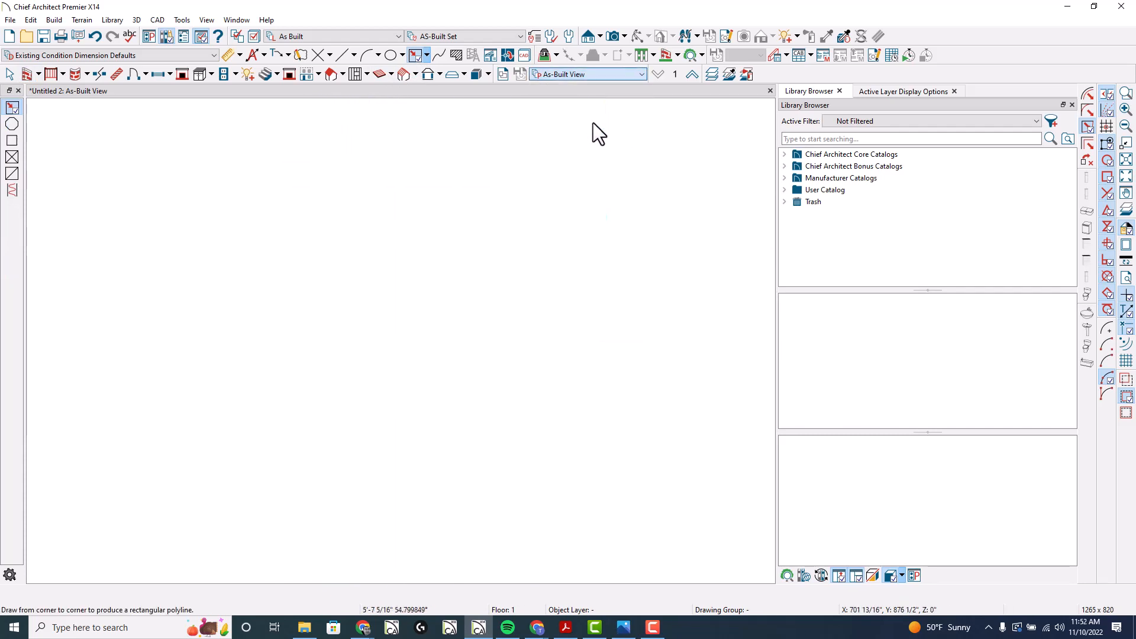
left_click_drag(367, 305, 340, 341)
scroll(342, 341, "up", 5)
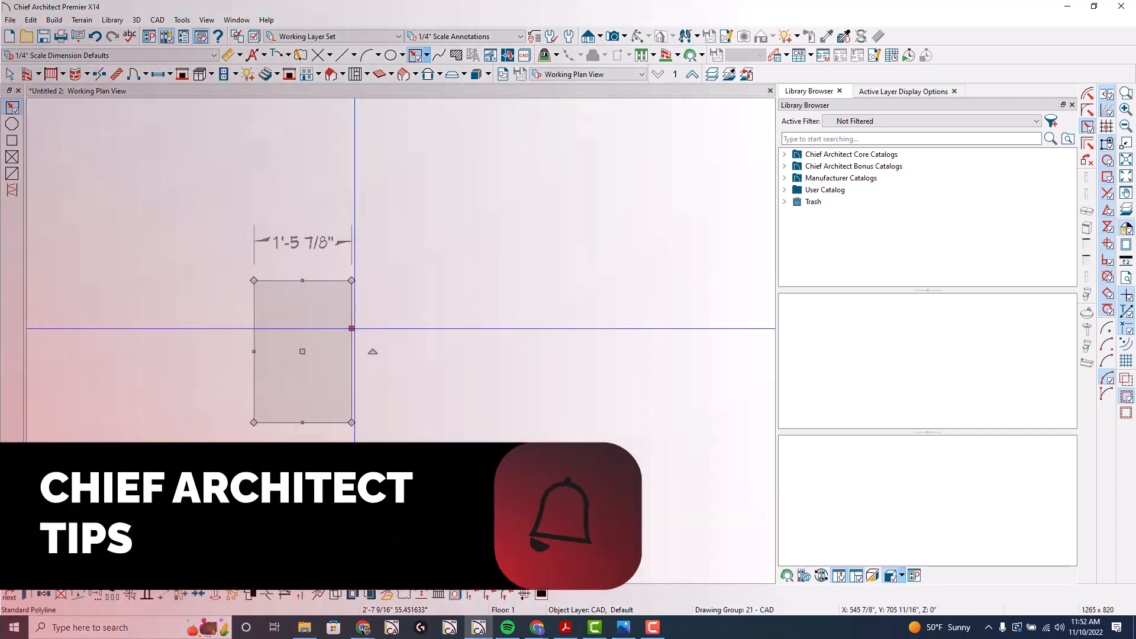
- Resize the rectangle to 2'-0" wide and 2'-6" high
left_click(322, 249)
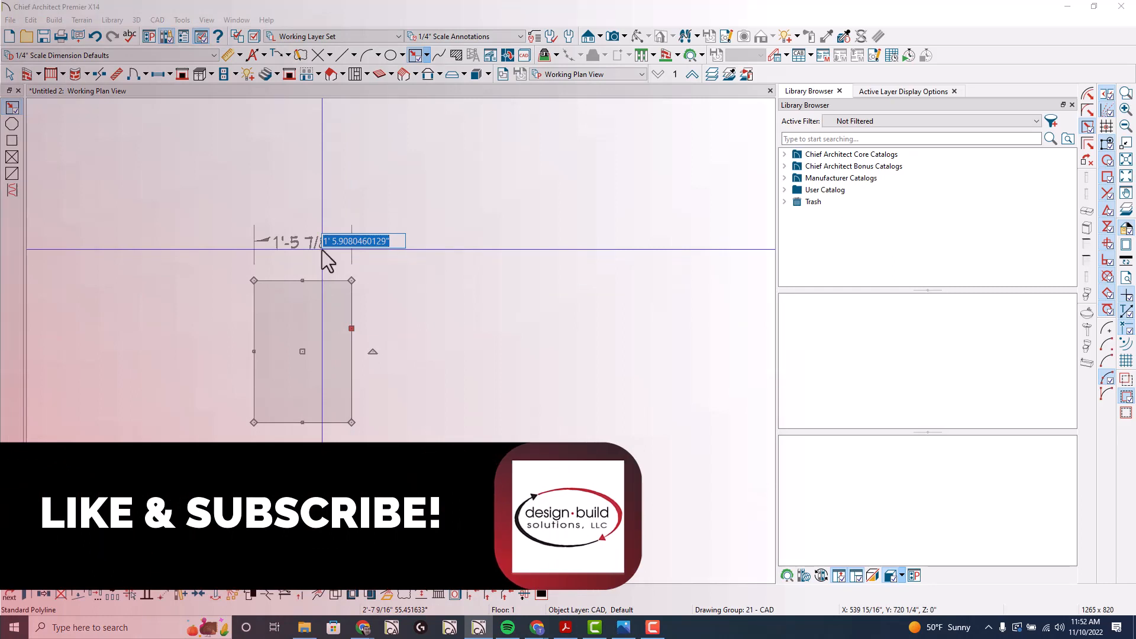
type("20")
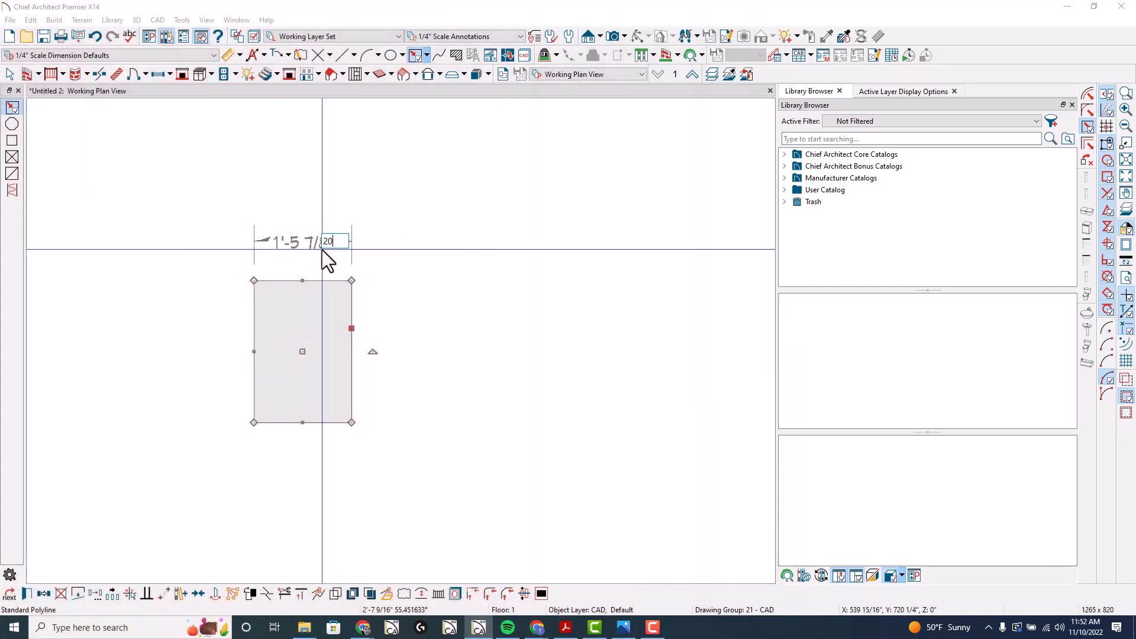
key("Return")
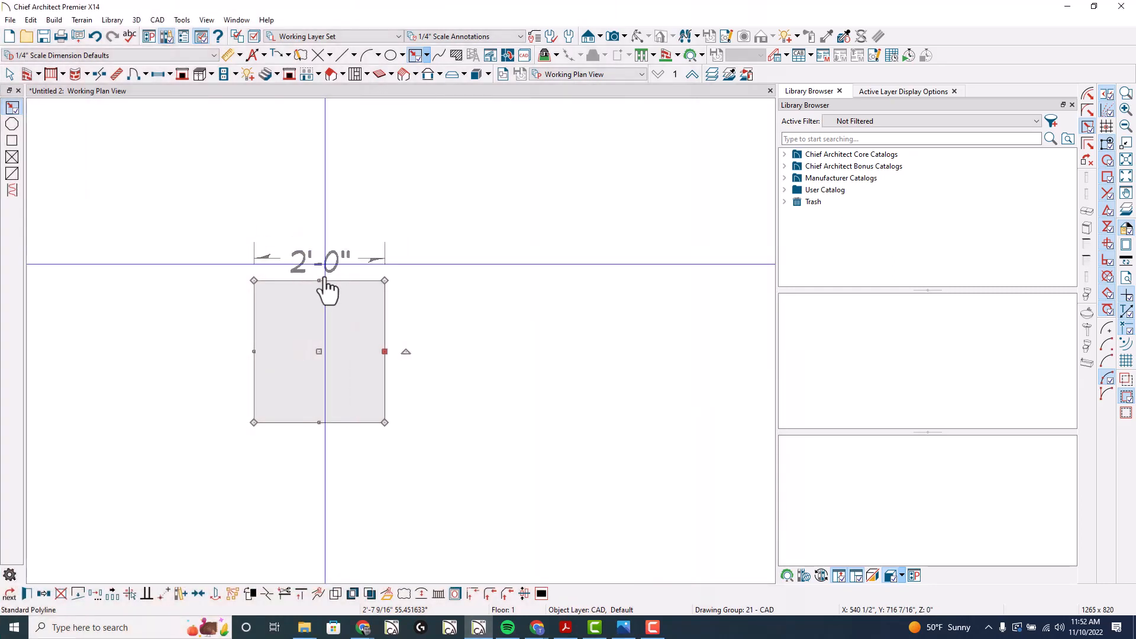
left_click(364, 285)
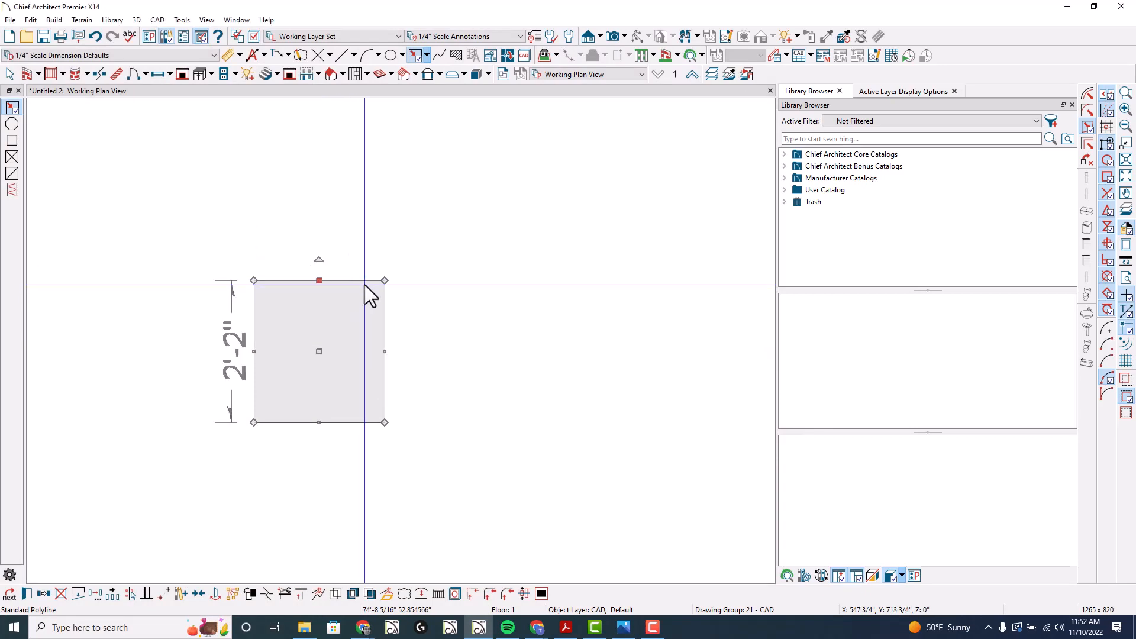
left_click(282, 354)
type("30")
key("Return")
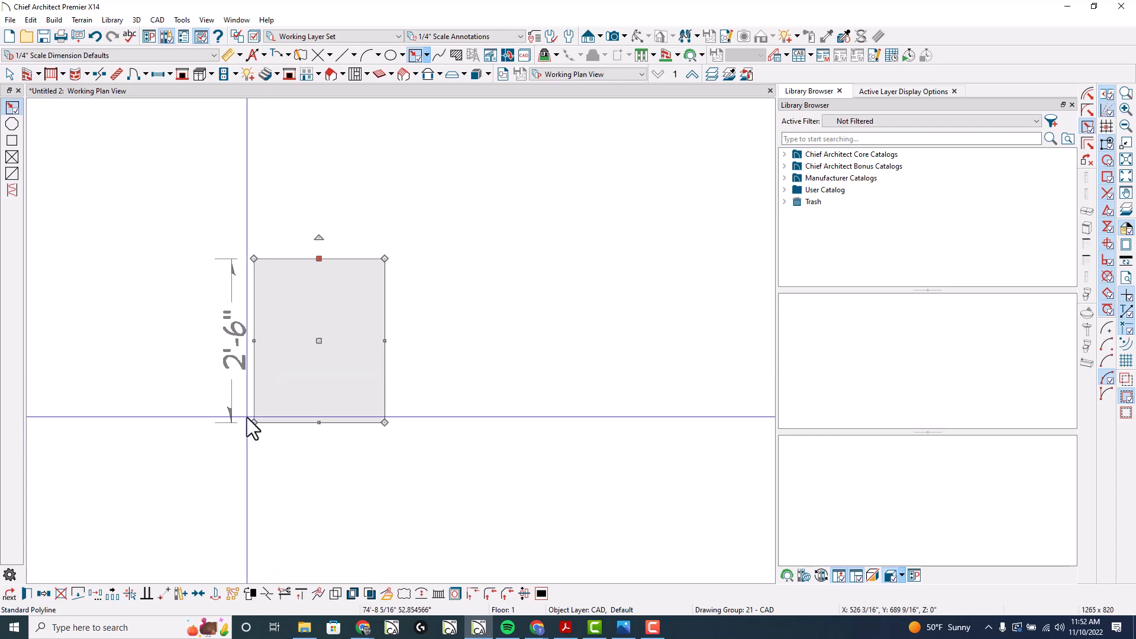
- Convert the rectangle to a Molding Polyline on the default layer for that object type
left_click(388, 594)
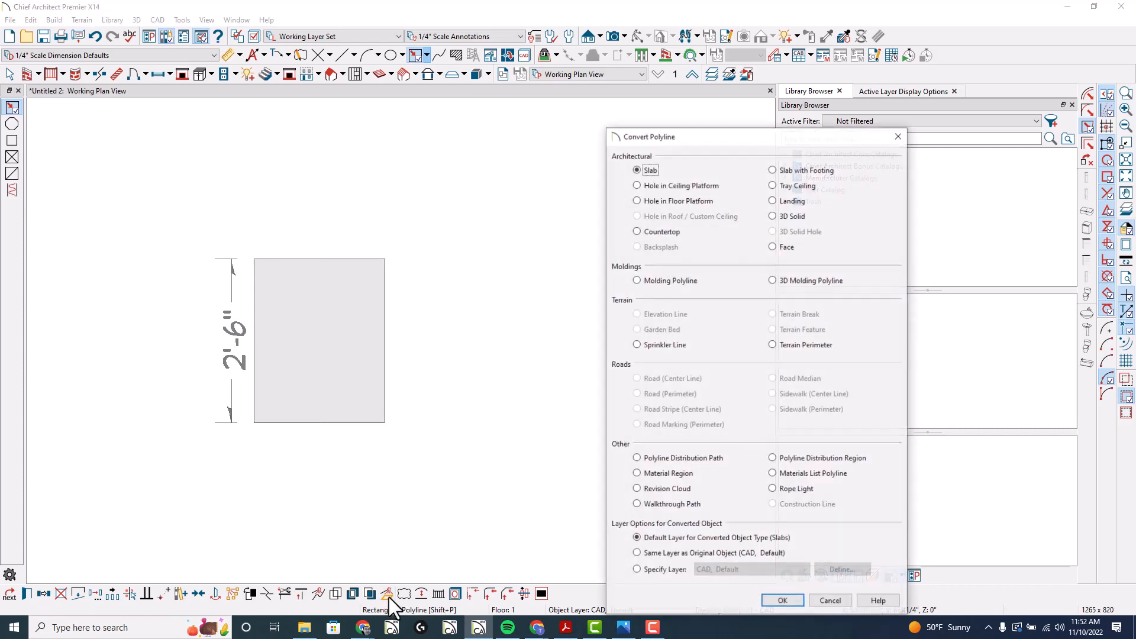
left_click(672, 280)
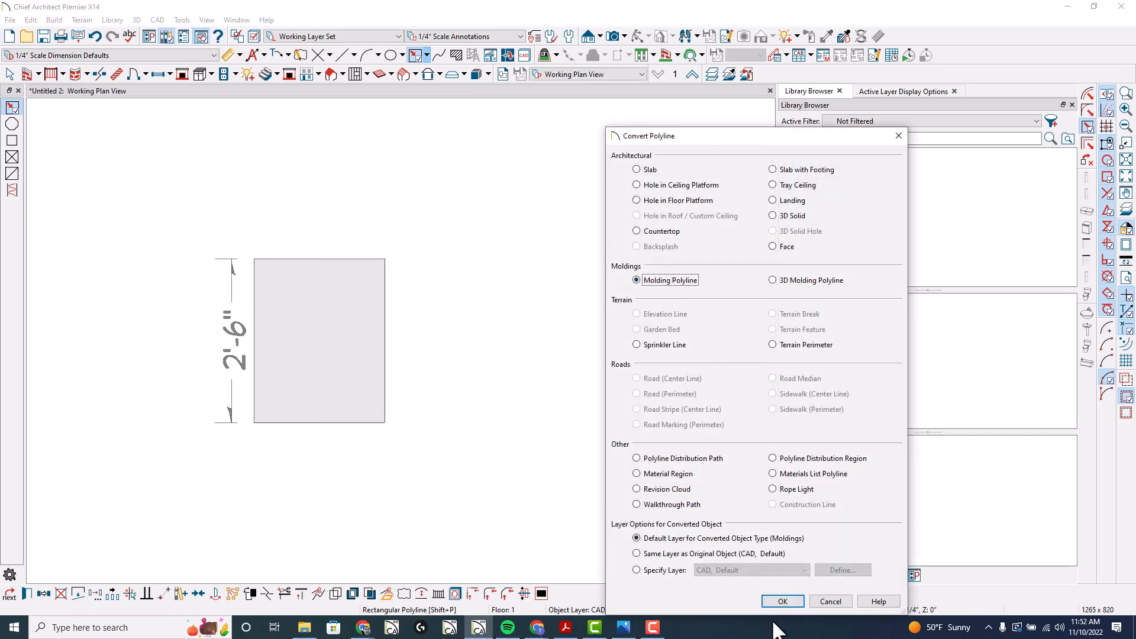
left_click(782, 600)
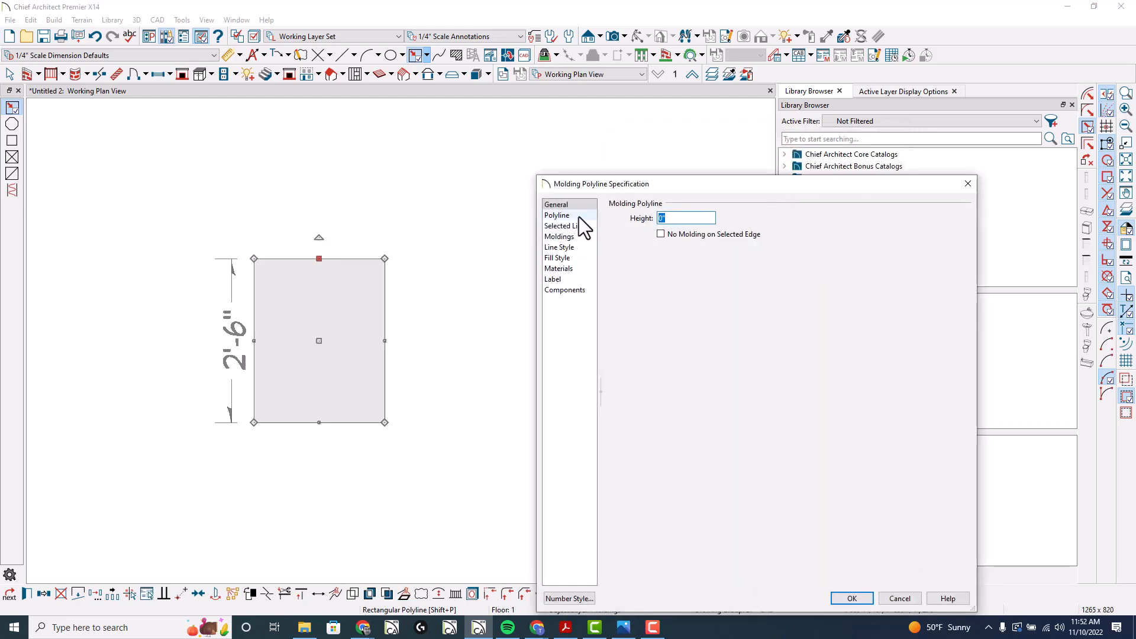
- Add the 1x8 Trim profile from the User Catalog to the molding polyline
left_click(583, 236)
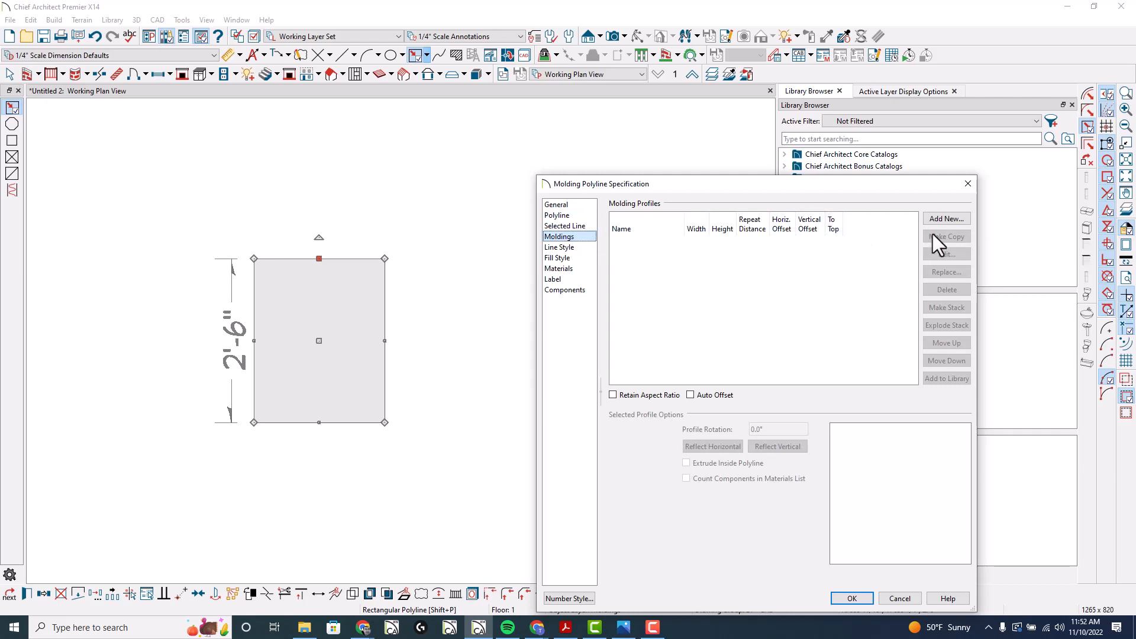
left_click(940, 219)
left_click(428, 208)
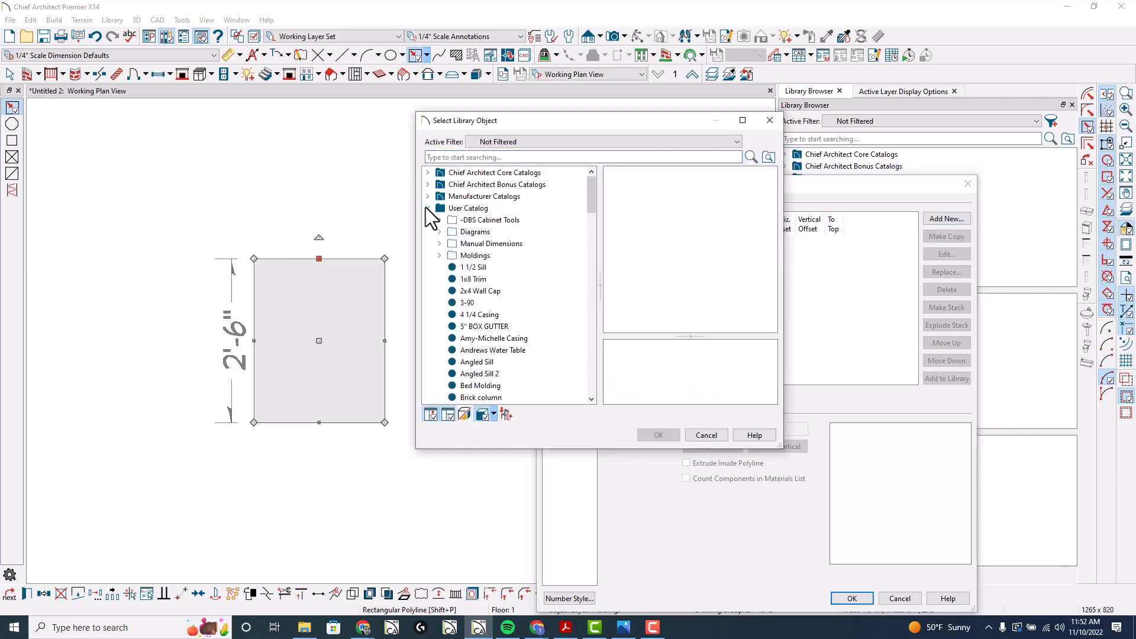
left_click(464, 278)
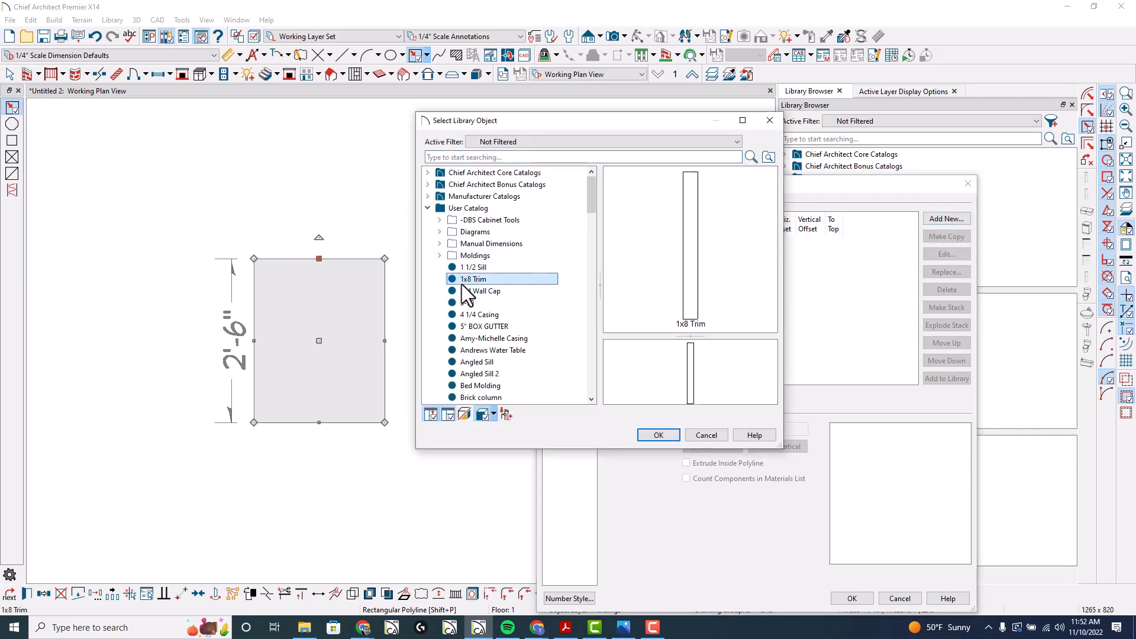
left_click(658, 436)
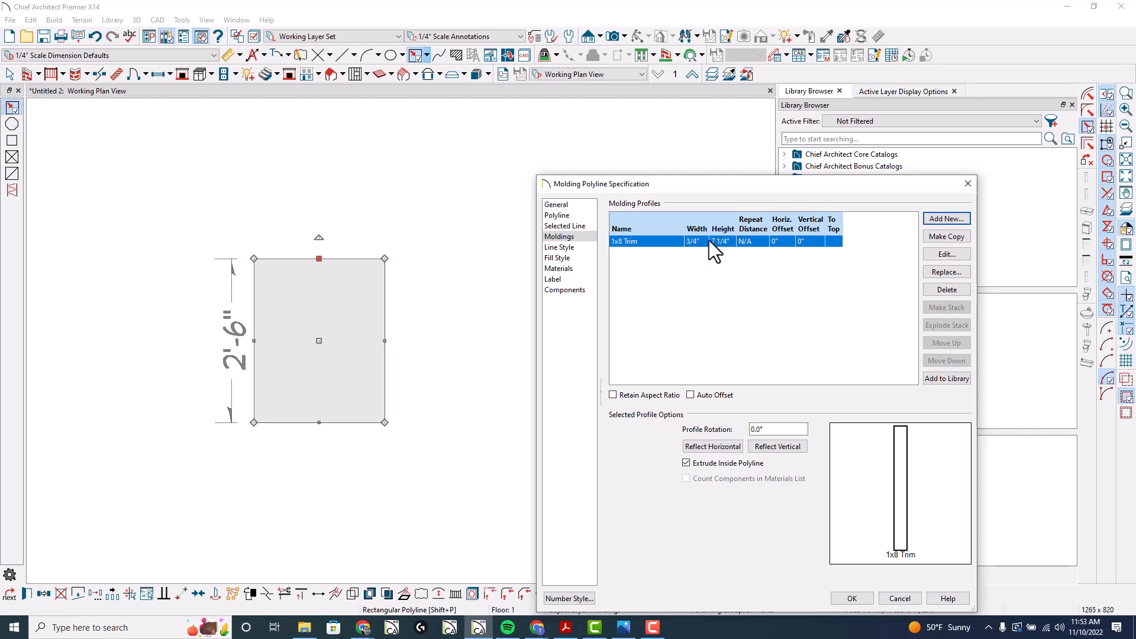
- Set the 1x8 Trim profile's height to 3/4" and apply the molding specification
left_click(728, 242)
type("34")
key("Return")
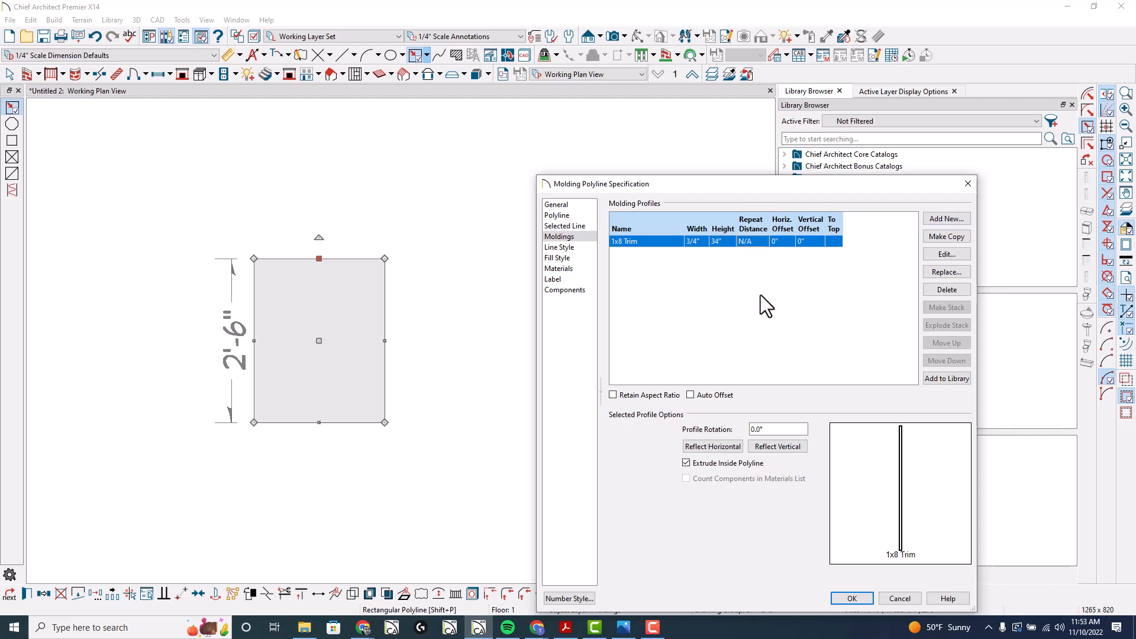
double_click(722, 244)
type("3/4")
key("Tab")
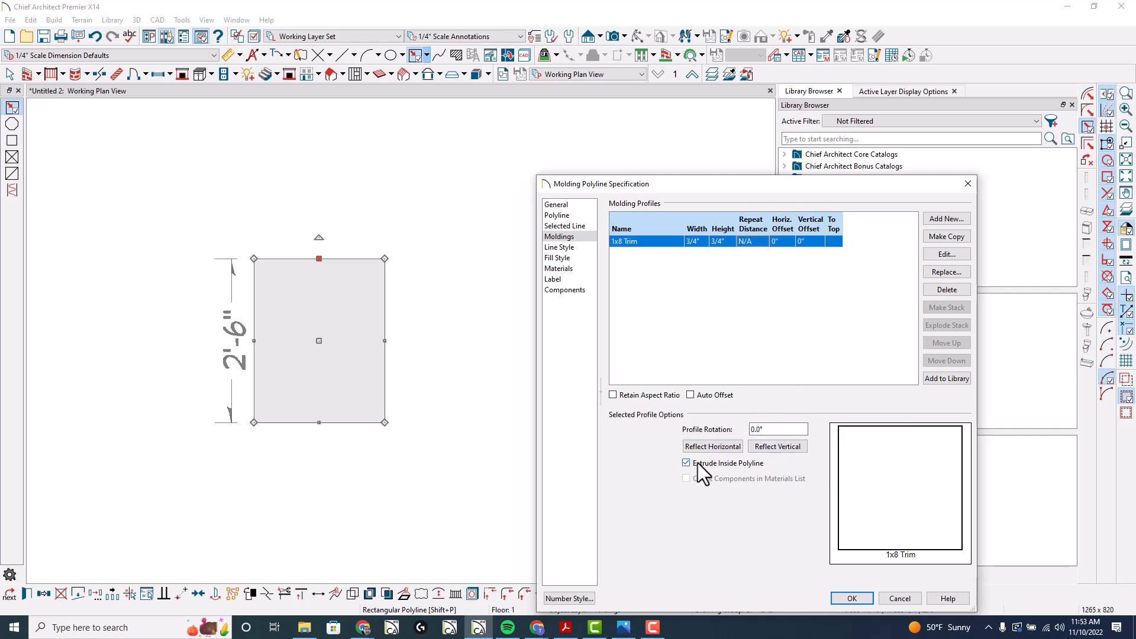
left_click(846, 600)
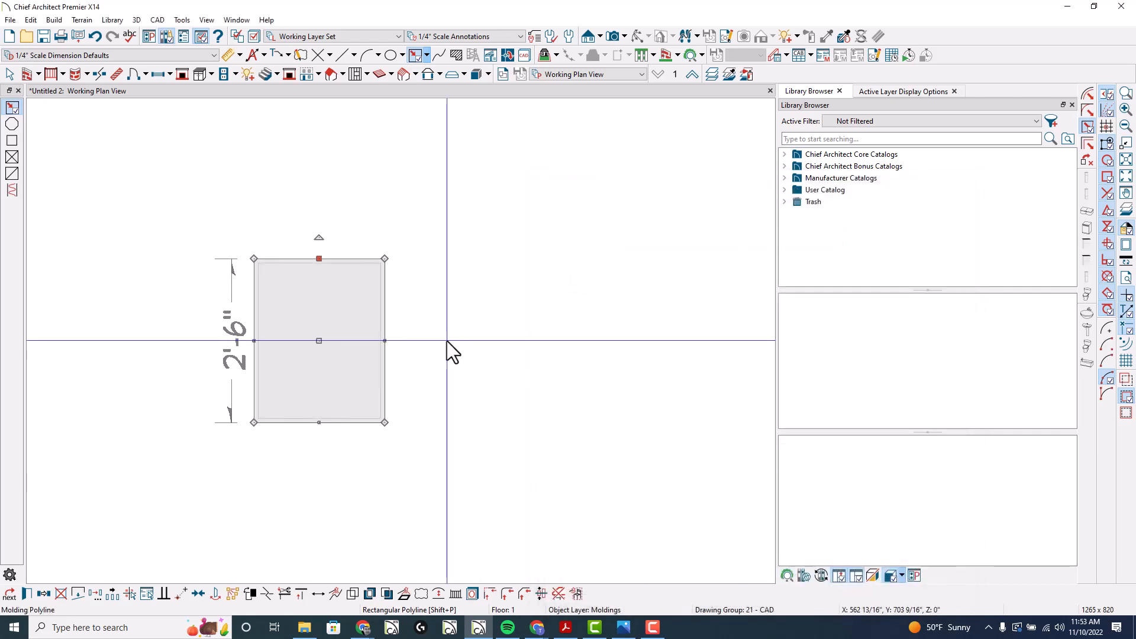
- Draw a 3/4" by 3/4" rectangular polyline just outside the lower right corner of the molding frame, using relative coordinates
scroll(282, 329, "up", 2)
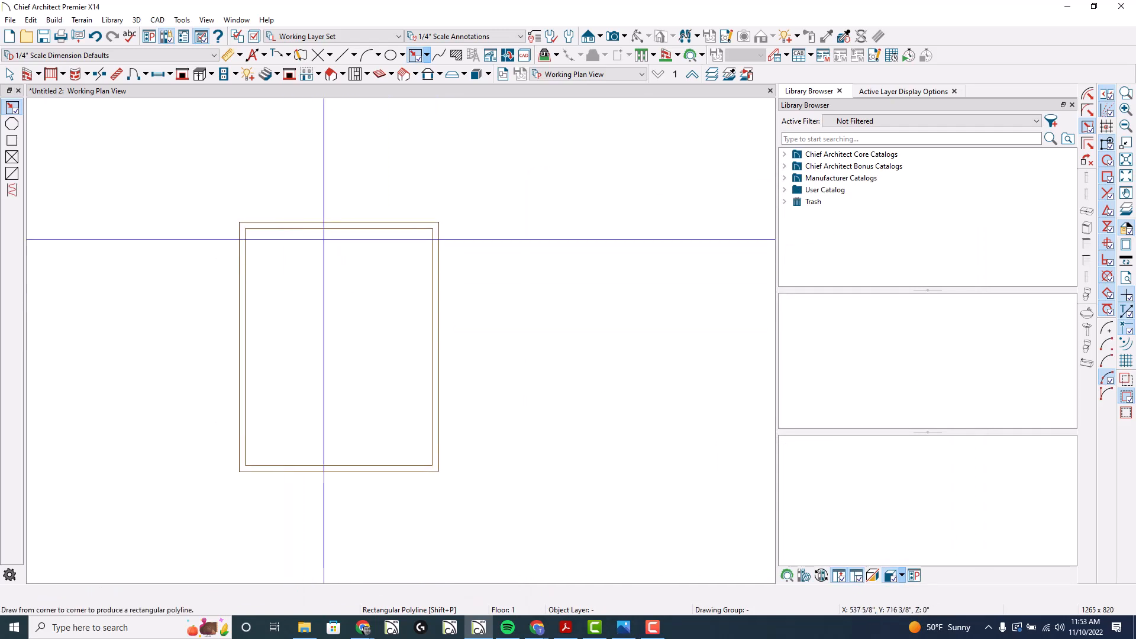
scroll(321, 325, "up", 1)
scroll(318, 325, "up", 1)
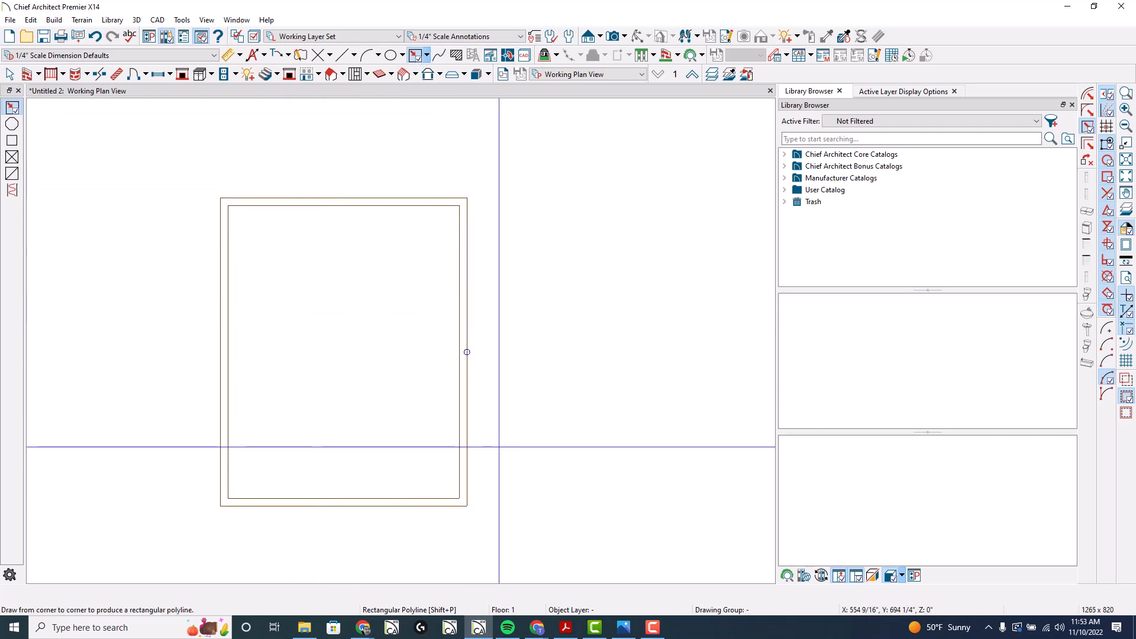
scroll(453, 271, "up", 2)
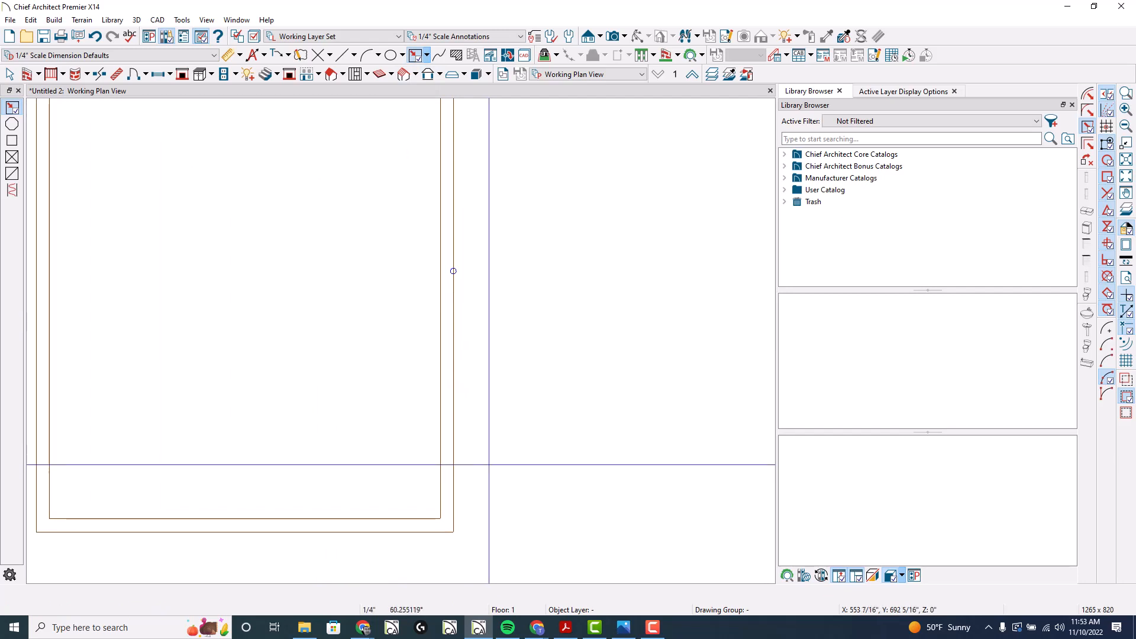
left_click_drag(489, 465, 499, 456)
key("Tab")
type("3/4")
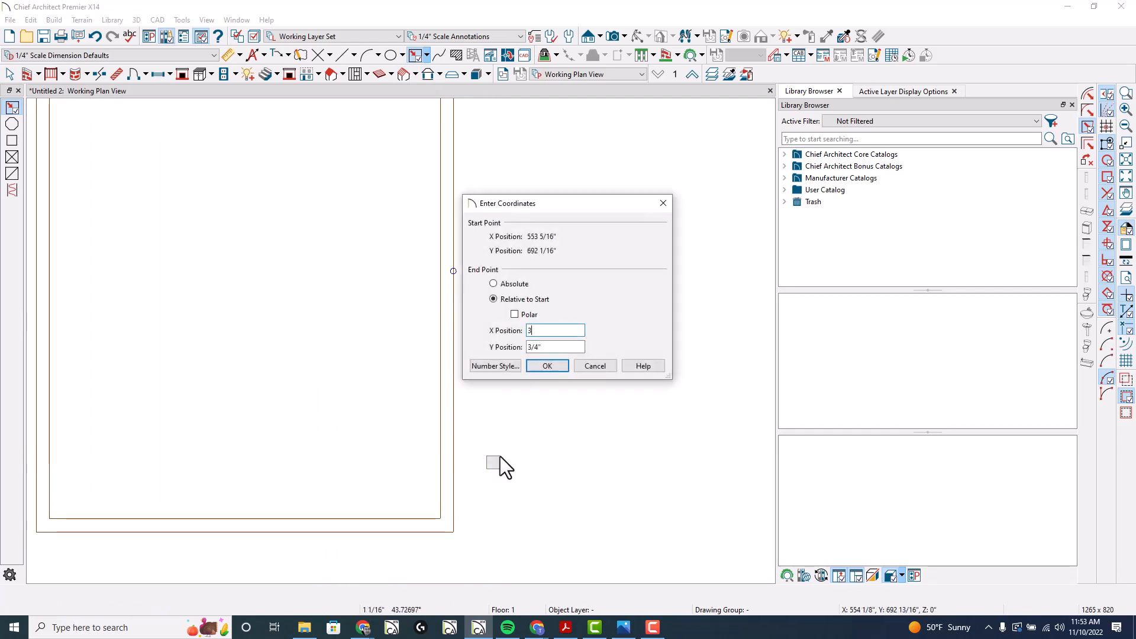
key("Tab")
type("3/4")
key("Return")
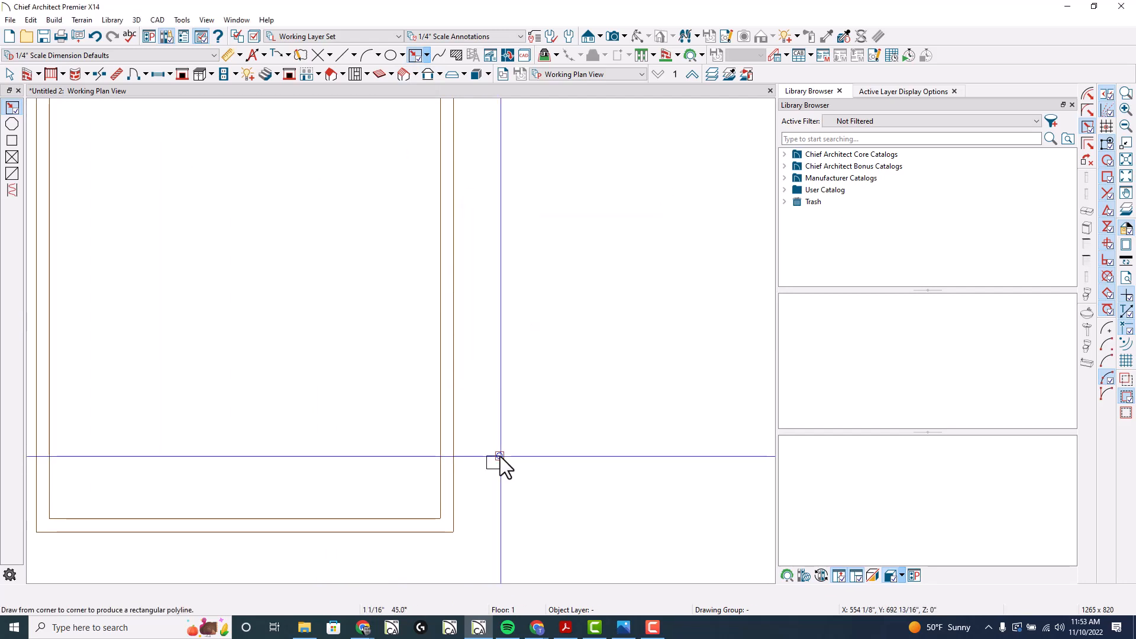
- Break the square's top edge about 1/4" from its left corner and lower the upper right corner about 5/16" to form a slope
scroll(500, 458, "up", 3)
scroll(500, 431, "up", 2)
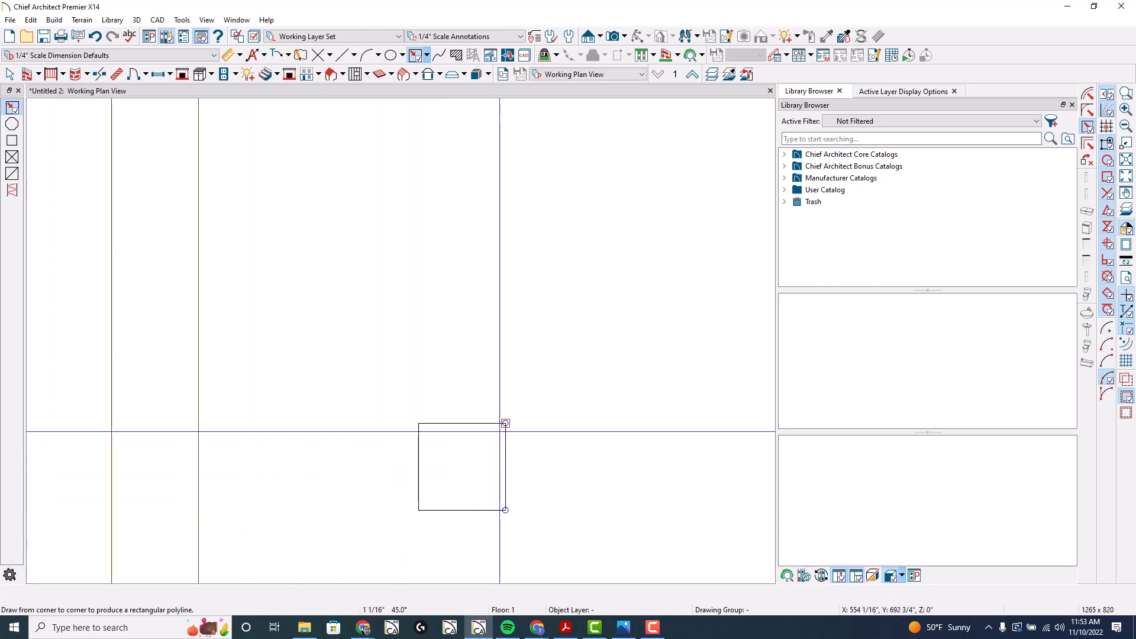
left_click(449, 423)
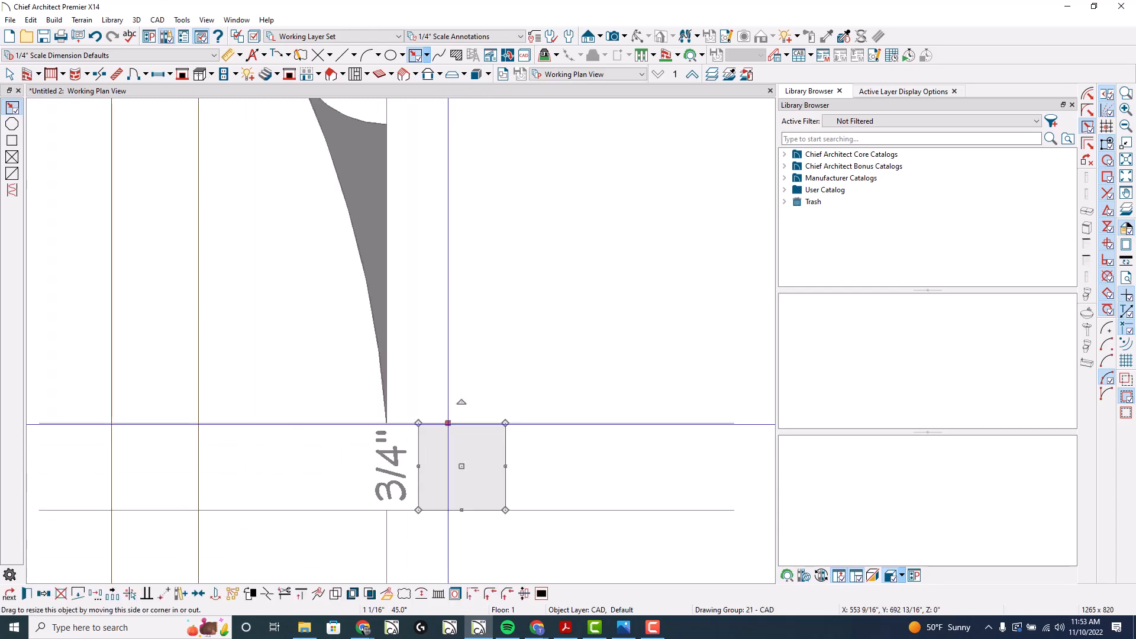
left_click(447, 424)
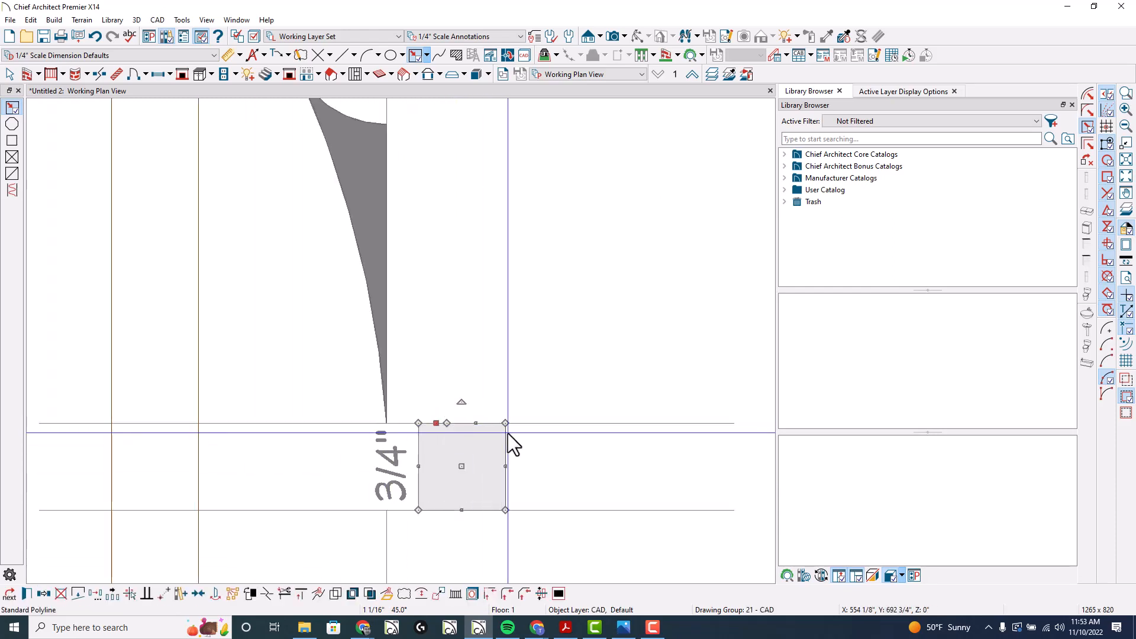
left_click_drag(506, 423, 507, 480)
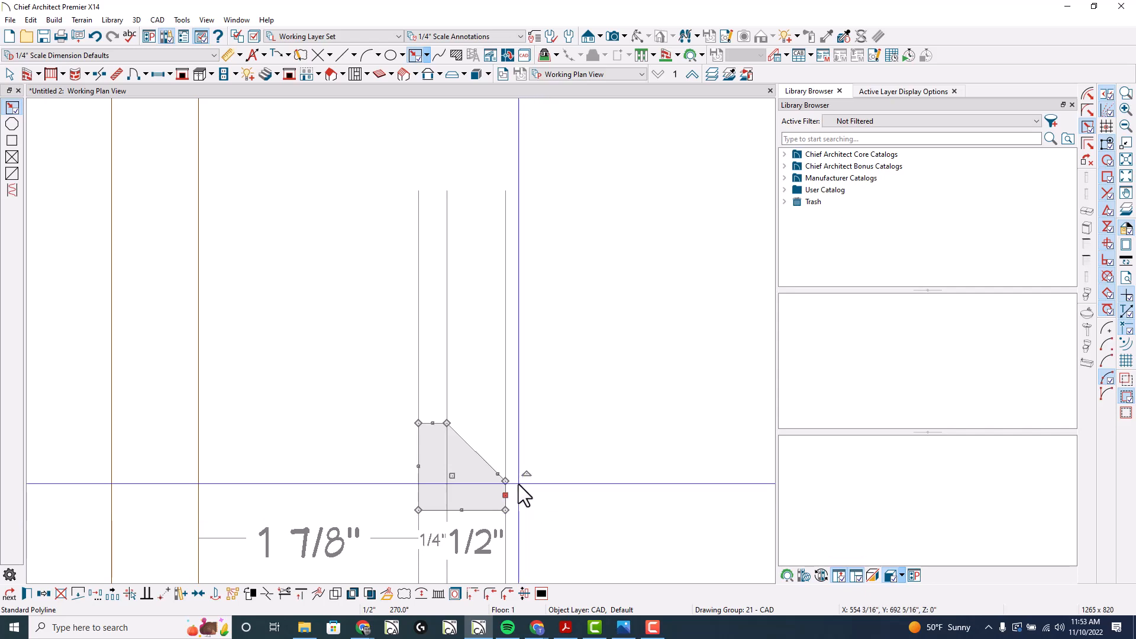
left_click_drag(504, 481, 505, 456)
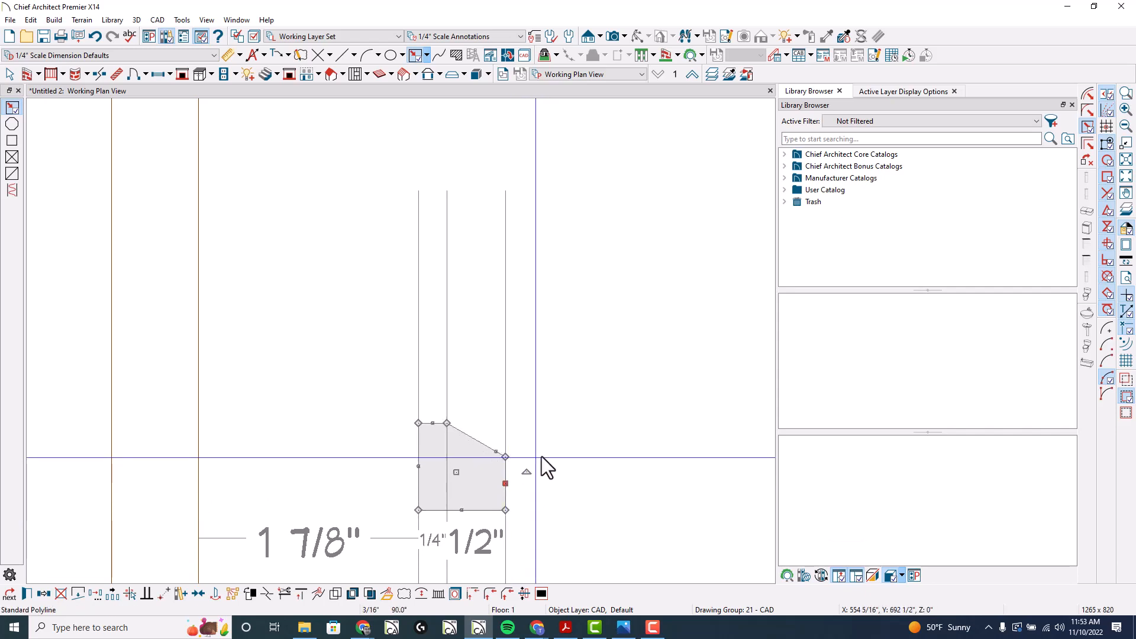
scroll(577, 427, "down", 1)
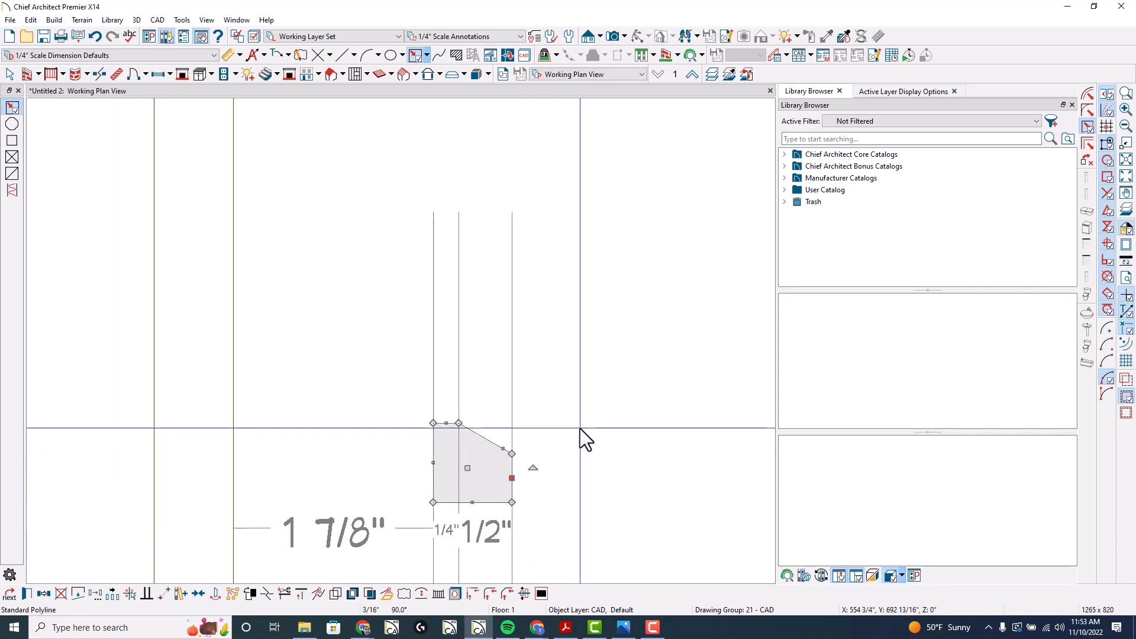
scroll(523, 349, "down", 1)
key("Escape")
scroll(527, 346, "down", 1)
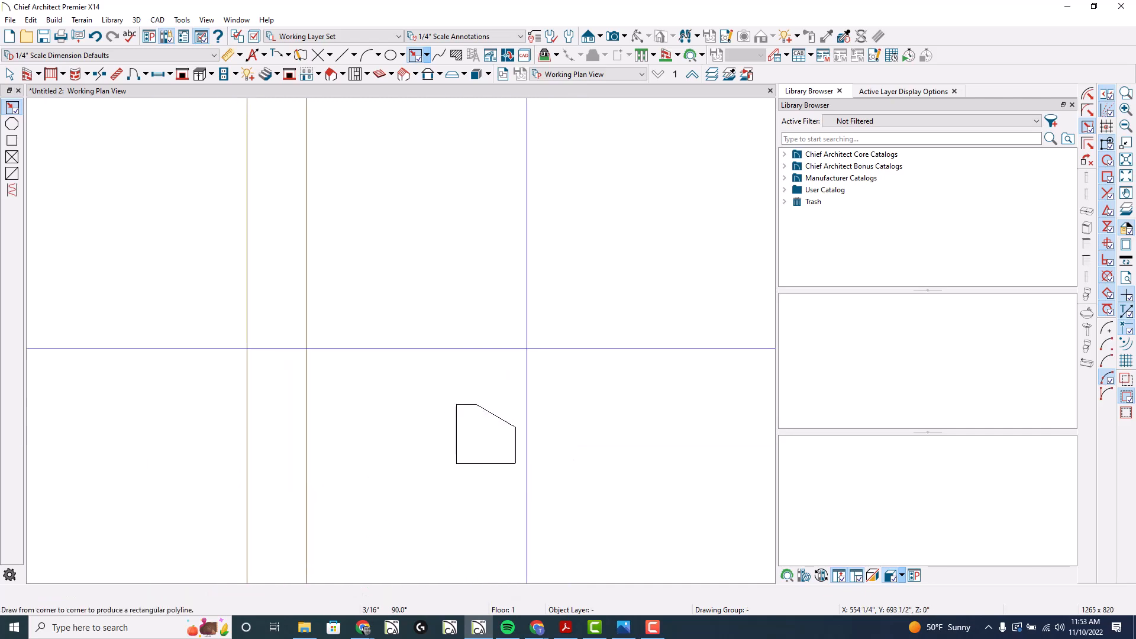
- Draw a second 3/4" by 3/4" rectangular polyline left of the sloped profile, using relative coordinates
left_click(414, 56)
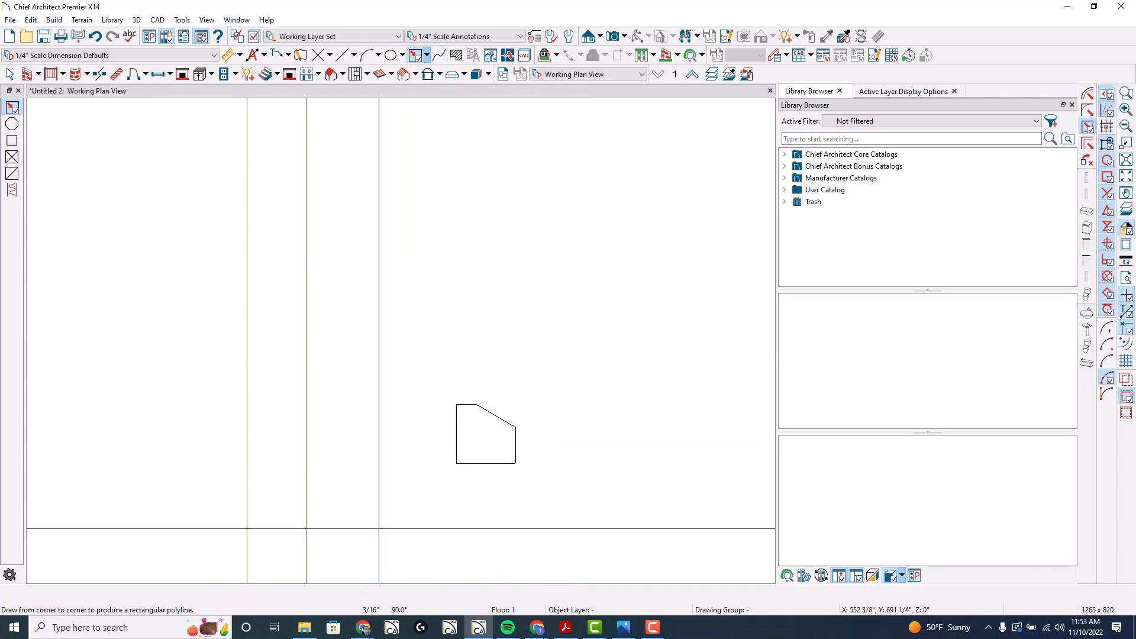
left_click_drag(355, 492, 477, 446)
key("Tab")
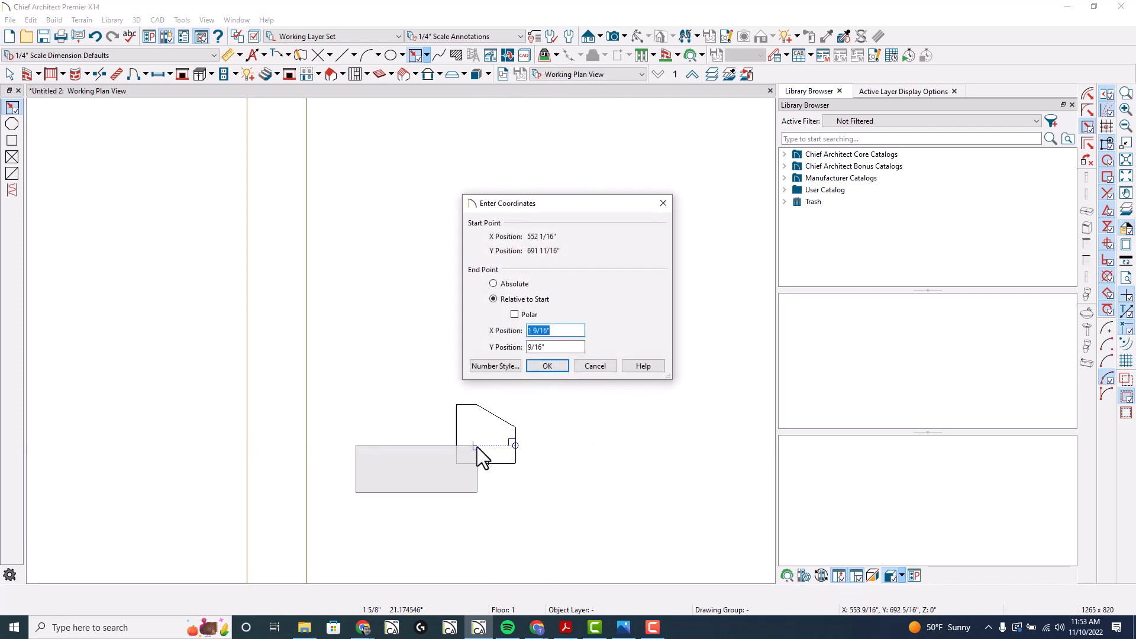
type("3/4")
key("Tab")
type("3/4")
key("Return")
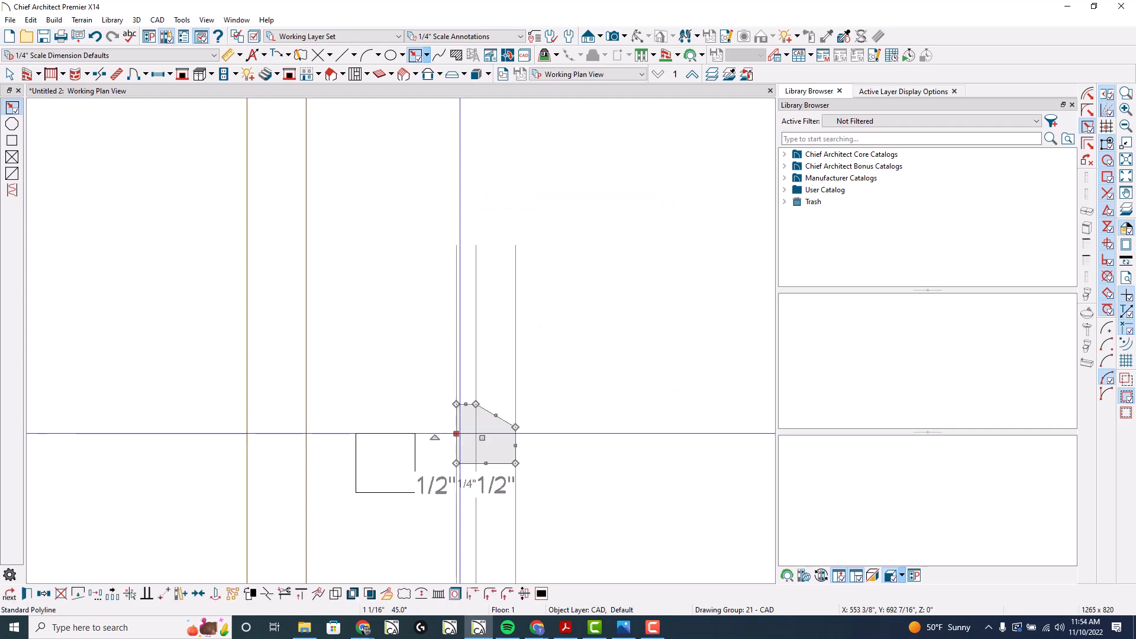
- Move the sloped profile point to point so its upper left corner meets the square's upper right corner, and raise it 1/4"
scroll(460, 432, "up", 2)
key("2")
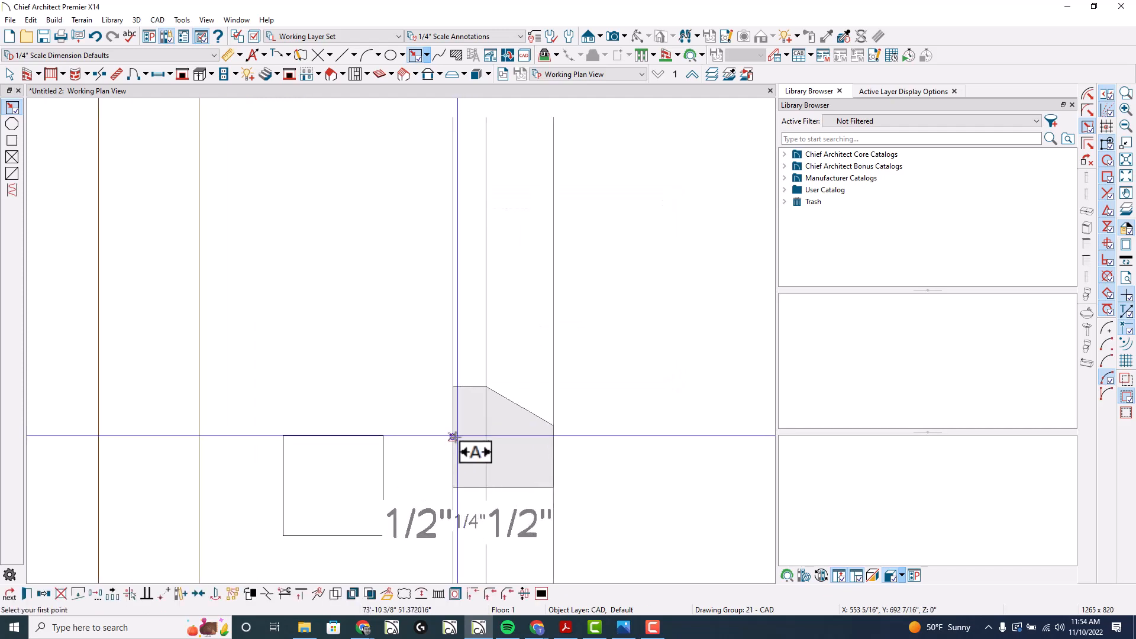
left_click(453, 386)
left_click(383, 435)
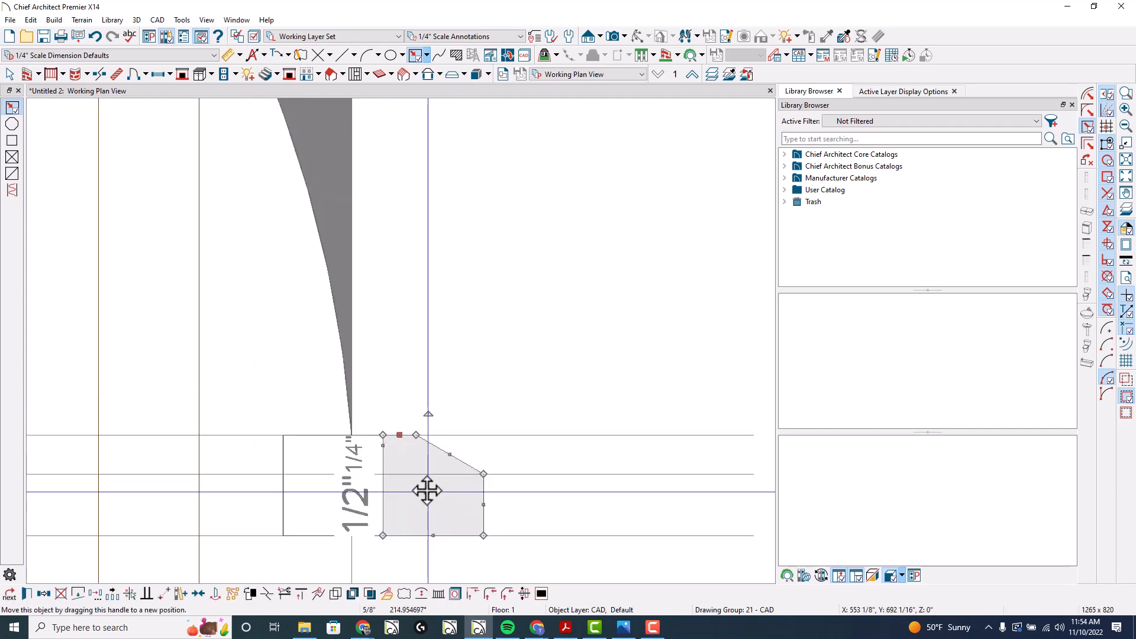
left_click_drag(427, 490, 427, 479)
key("Tab")
type("1/4")
key("Return")
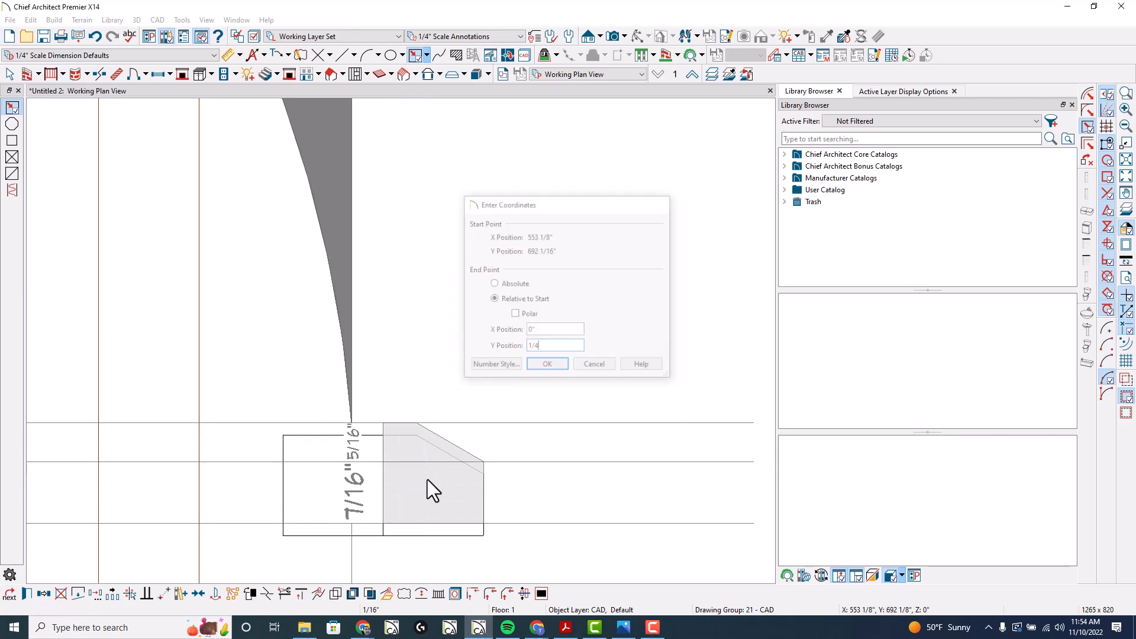
- Draw a horizontal rectangular polyline about 1 9/16" by 1/4", starting inside the square and extending past the sloped profile
left_click(414, 55)
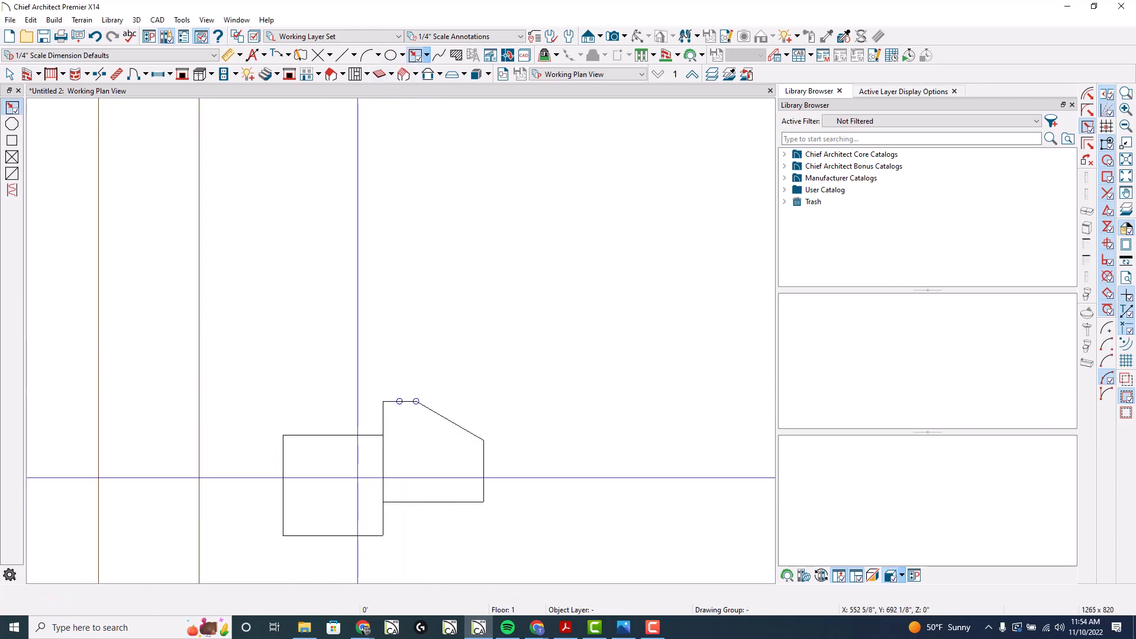
left_click_drag(357, 477, 563, 511)
key("Tab")
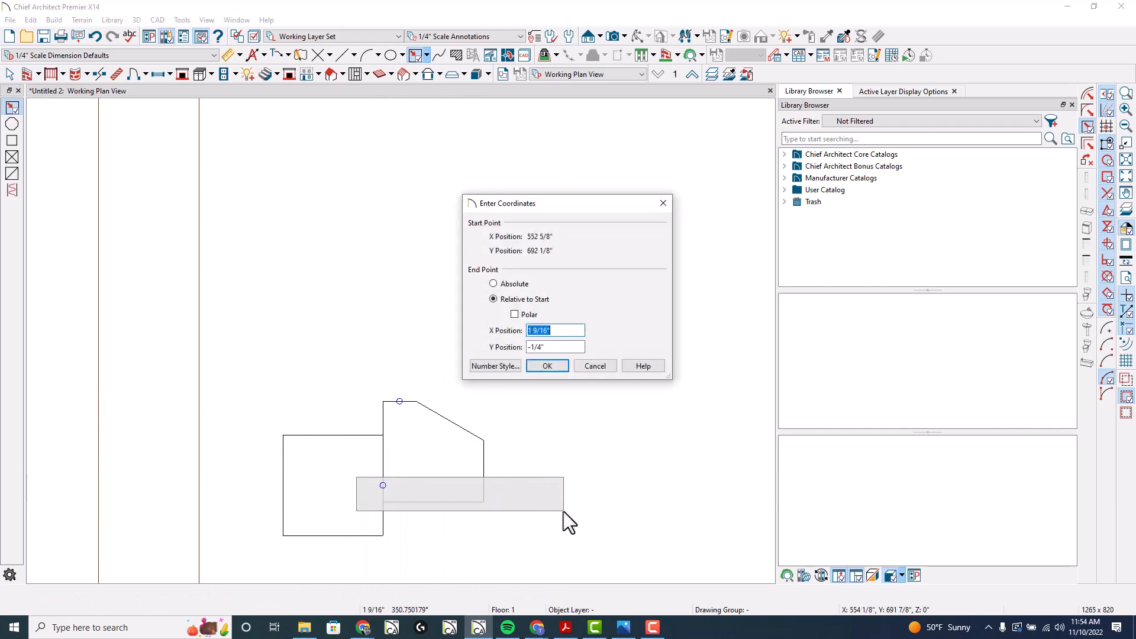
key("Return")
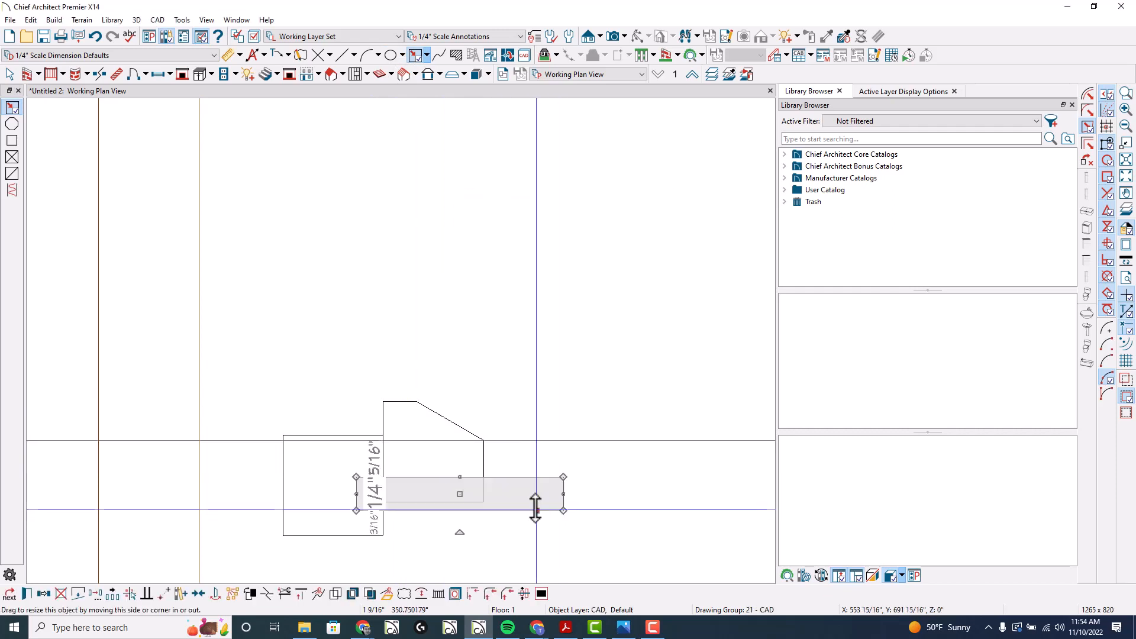
- Position the thin horizontal rectangle .25" above the square's bottom edge
left_click(382, 503)
type(".2")
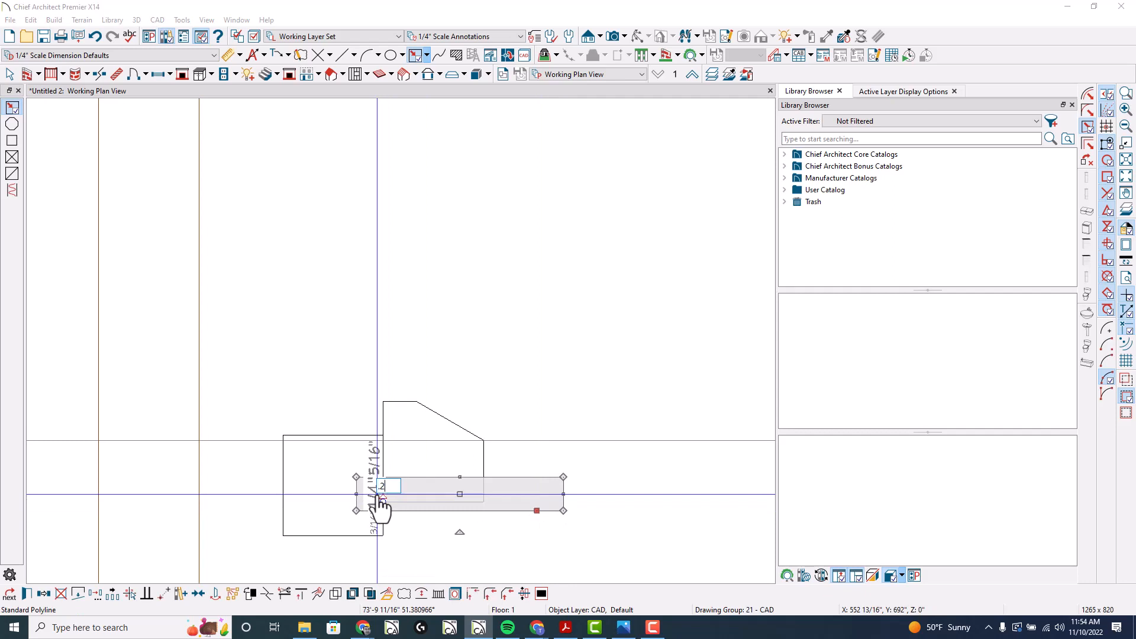
type("5")
key("Return")
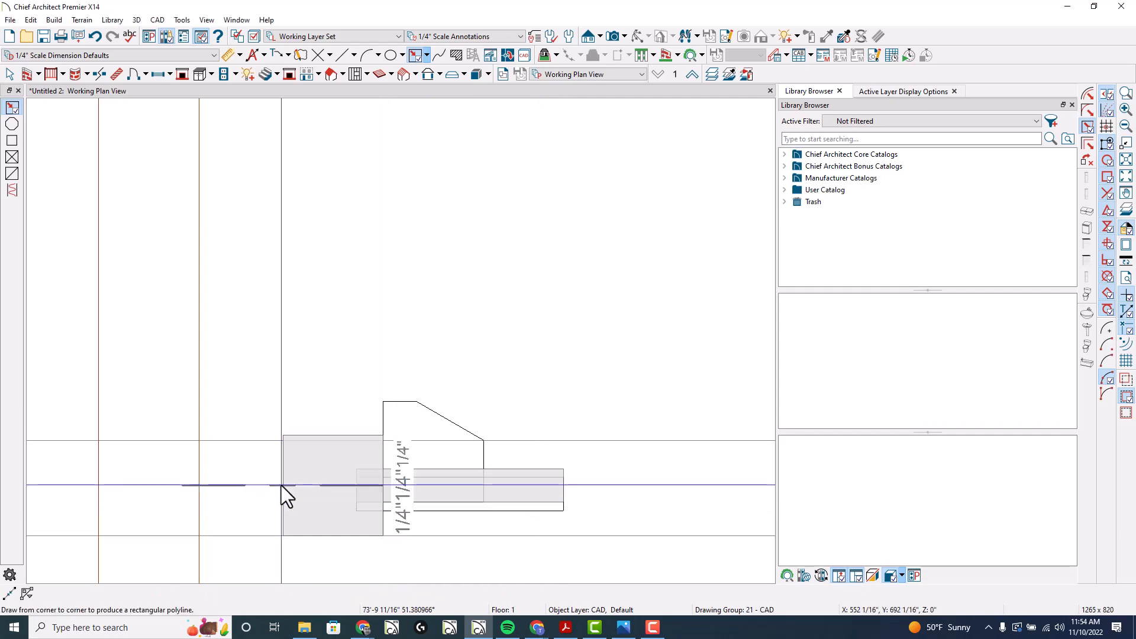
left_click(281, 485)
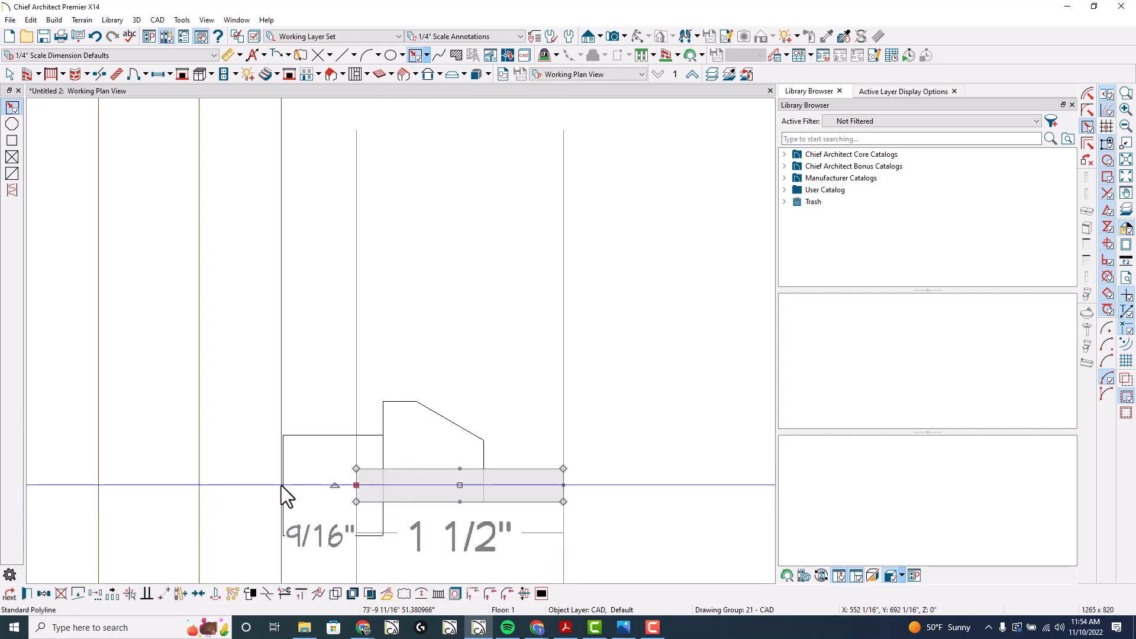
- Lower the sloped profile's right shoulder corner about 1/4", close to the thin rectangle's top edge
left_click(481, 439)
scroll(483, 441, "up", 3)
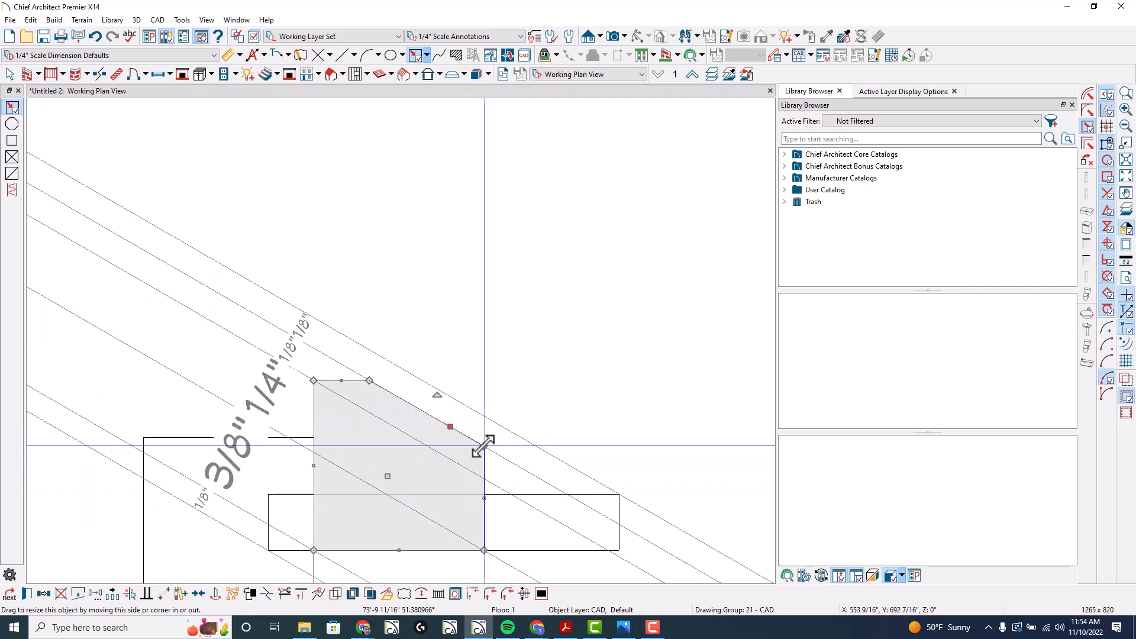
left_click_drag(483, 445, 478, 501)
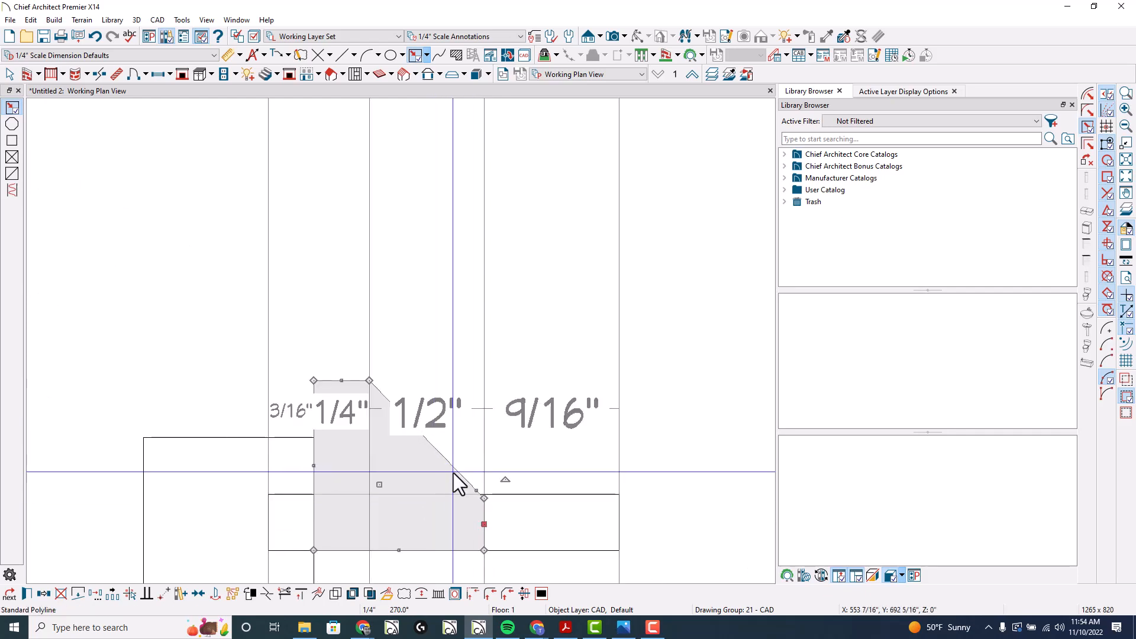
key("Escape")
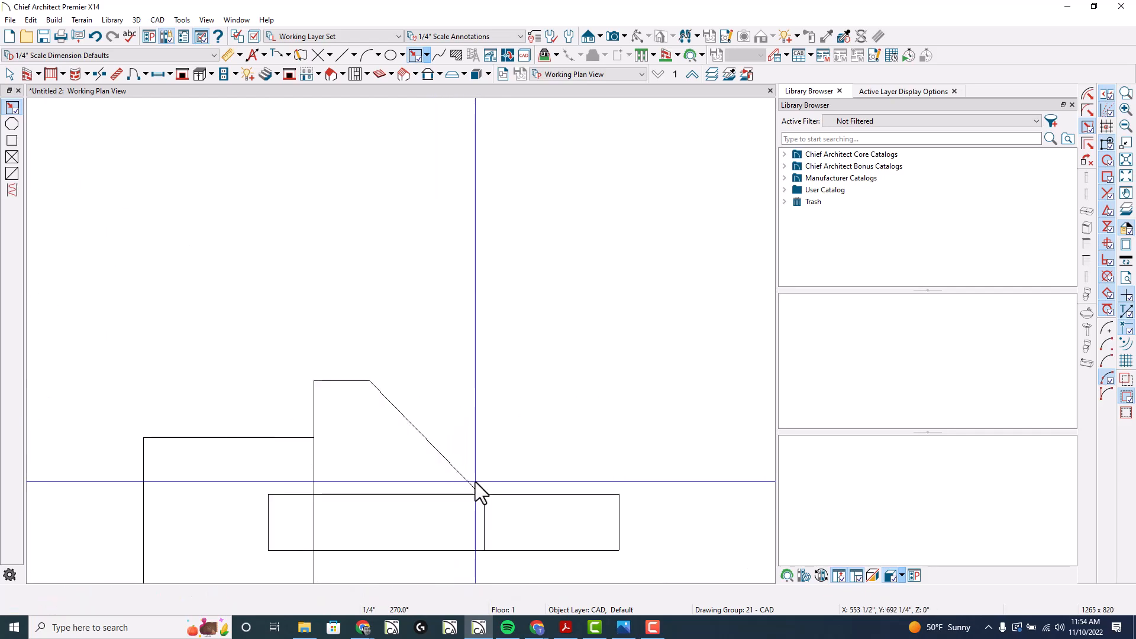
key("w")
right_click(410, 436)
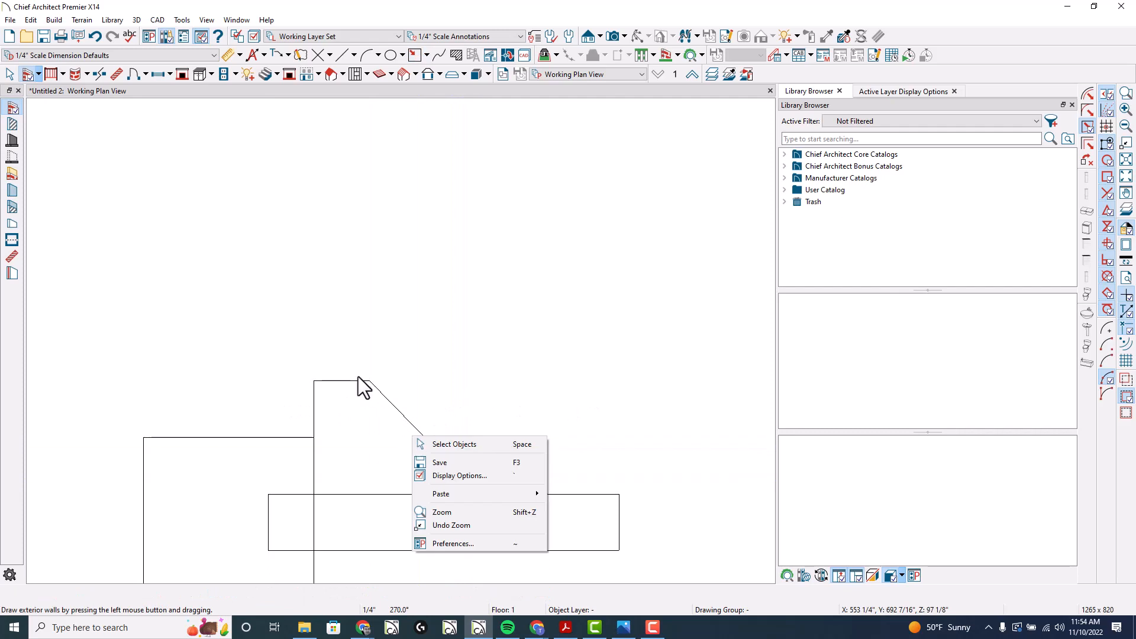
left_click(354, 368)
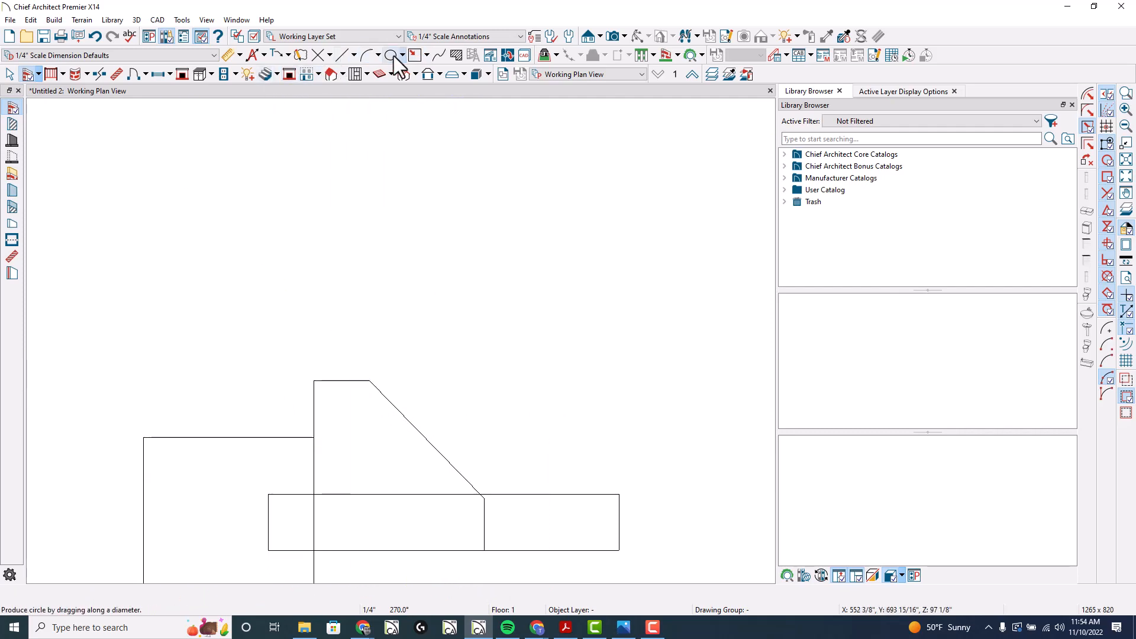
- Draw a small guide rectangle 1/4" wide and 3/16" high, starting at the sloped profile's upper left corner
left_click(415, 56)
left_click_drag(313, 381, 364, 336)
key("Tab")
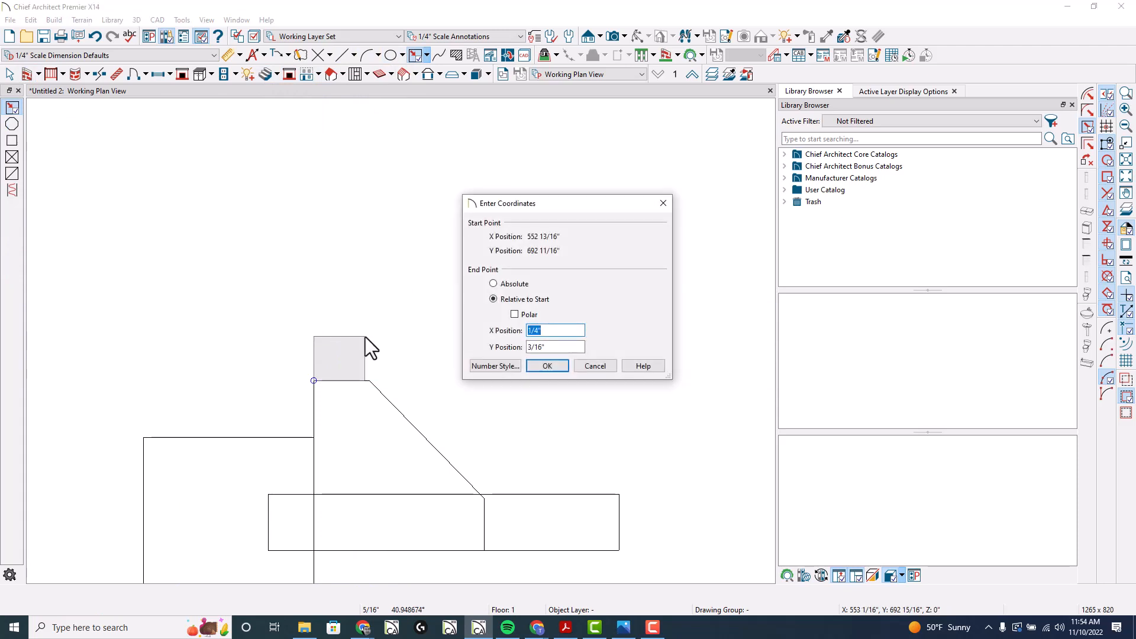
type("1")
key("Return")
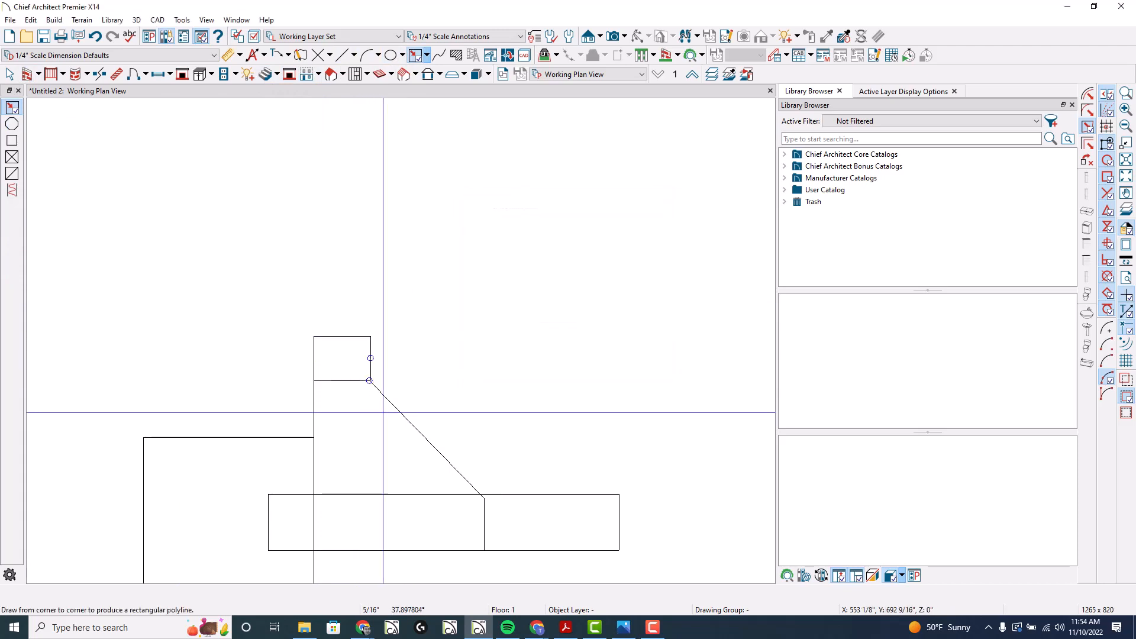
- Move the sloped profile horizontally 1/4" to the left so it overlaps the square
left_click(388, 408)
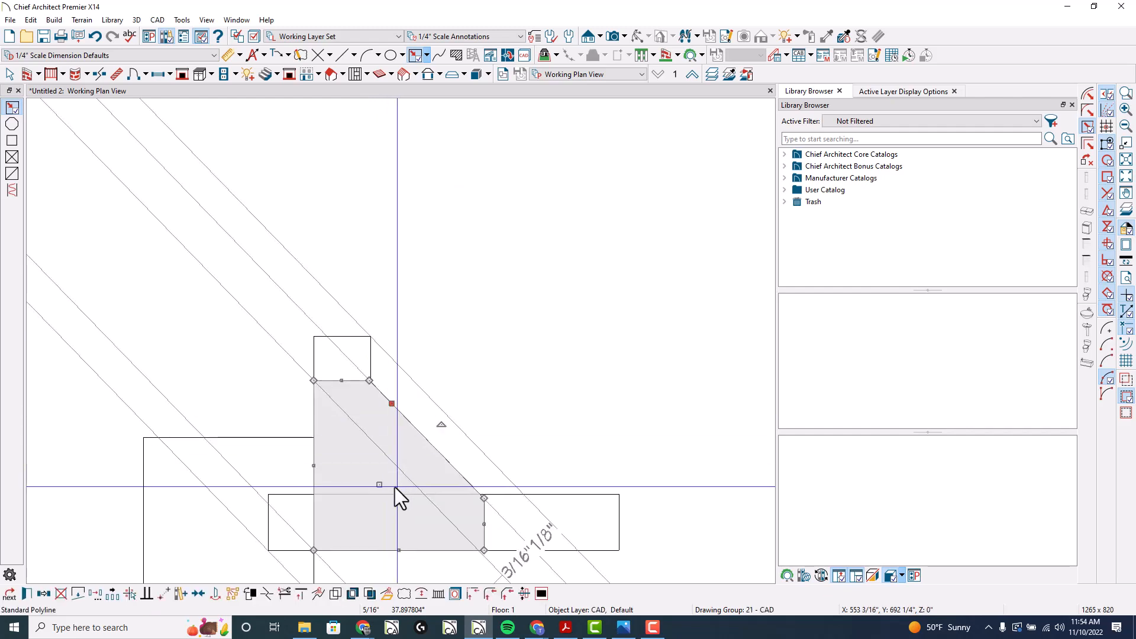
left_click_drag(379, 483, 360, 482)
key("Tab")
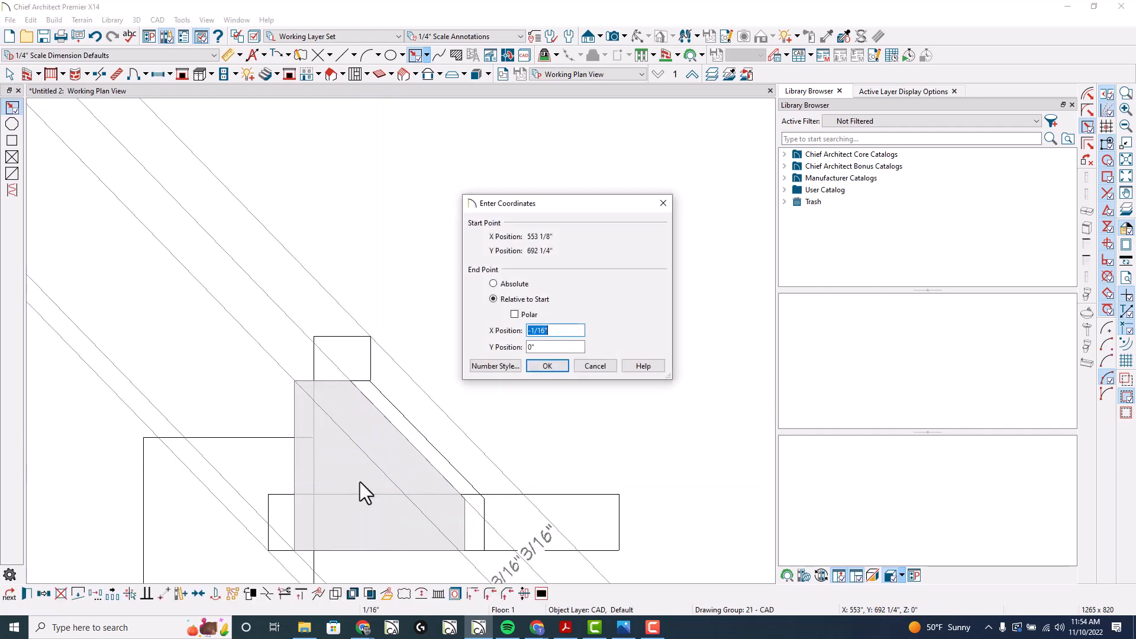
type("-1/8")
key("Return")
scroll(445, 459, "down", 1)
key("Escape")
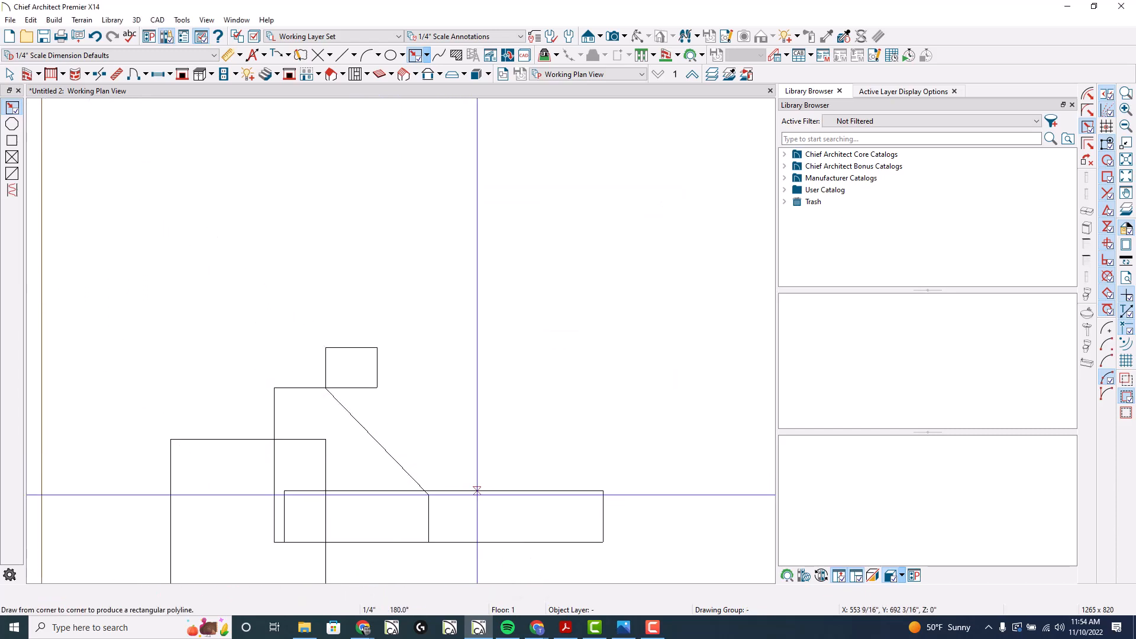
- Move the small guide rectangle point to point so its lower left corner meets the sloped profile's upper left corner
left_click(429, 518)
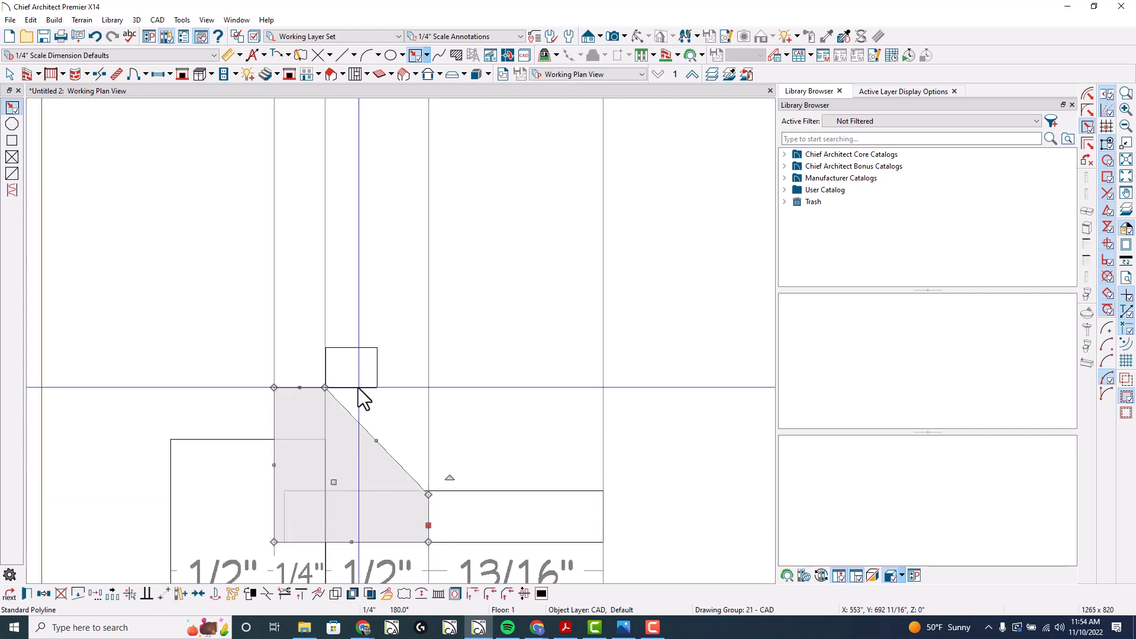
scroll(364, 393, "up", 3)
left_click(375, 386)
key("p")
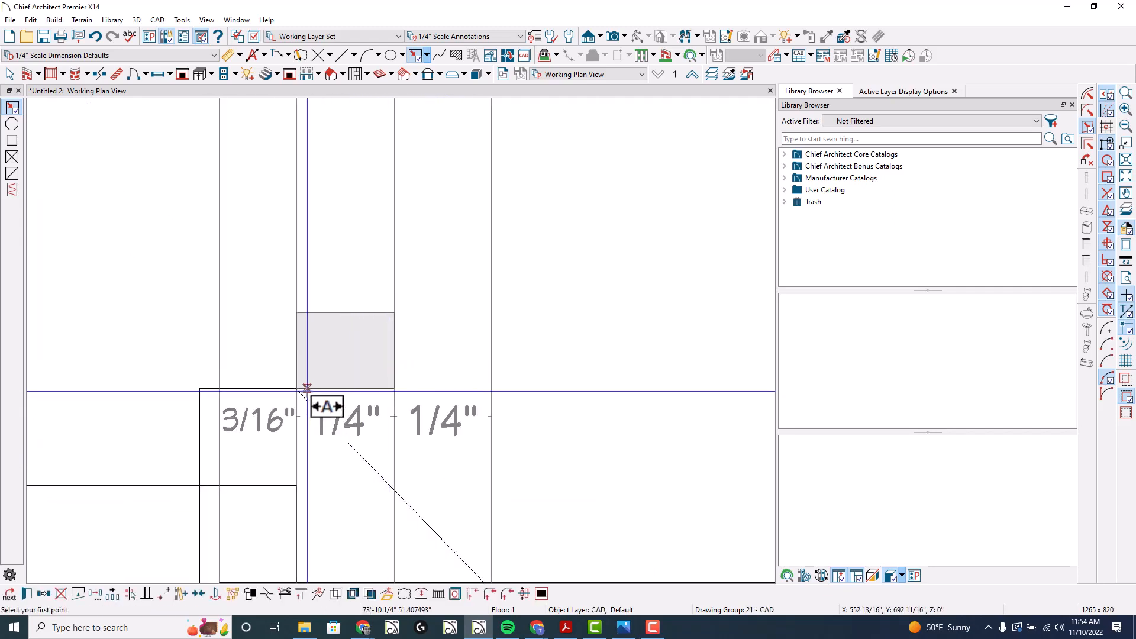
left_click(297, 389)
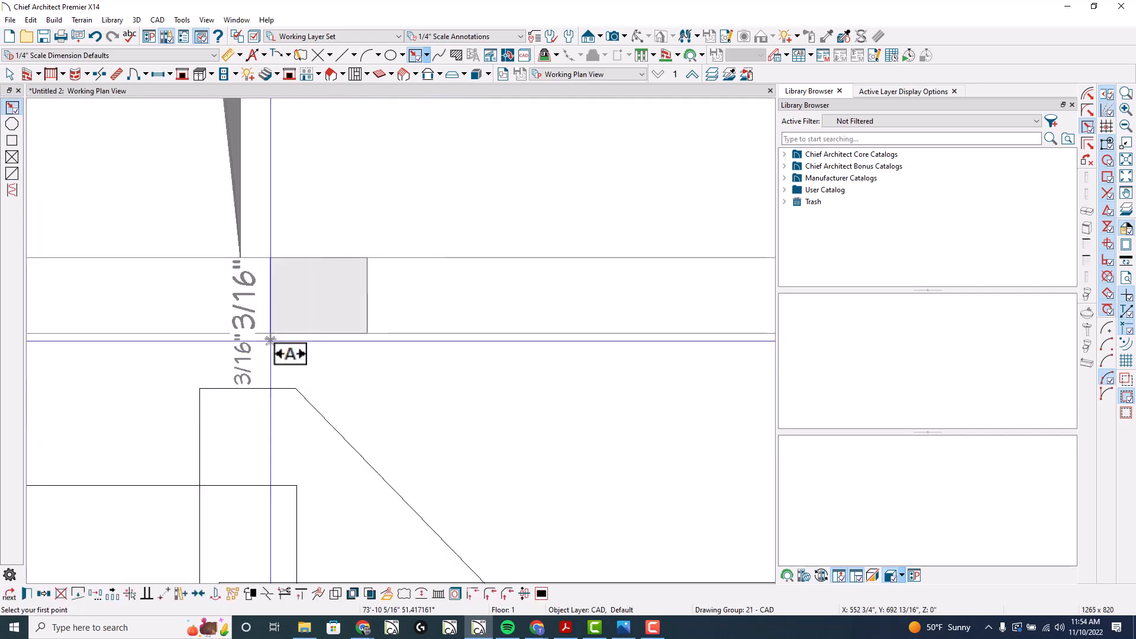
left_click(199, 388)
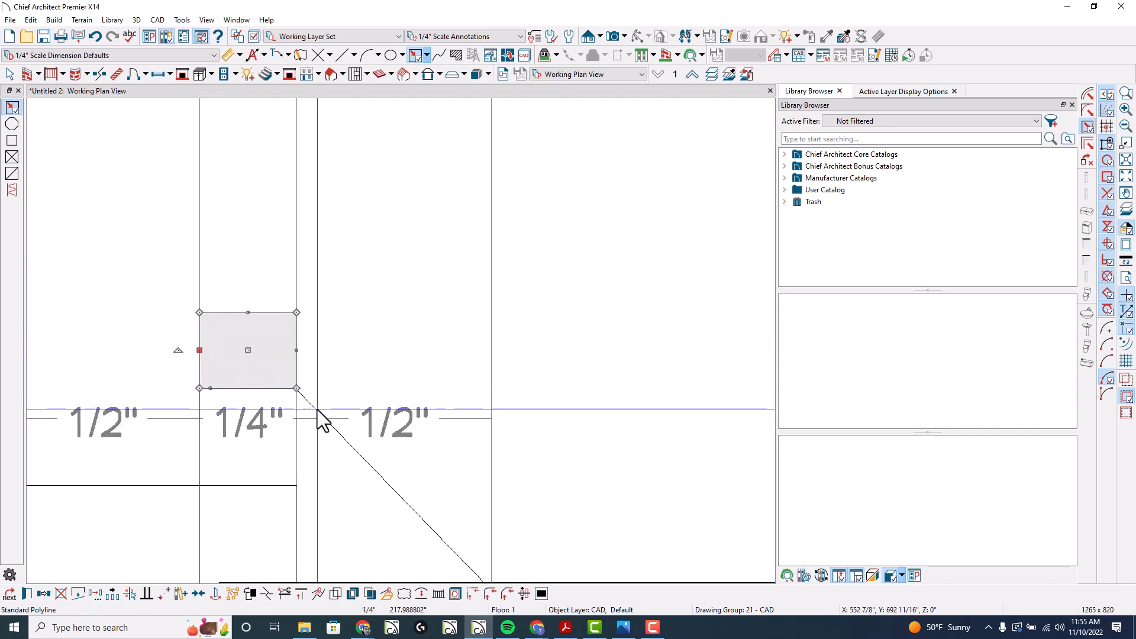
- Snap the slope's upper corner to the guide rectangle's lower right corner and delete the guide rectangle
left_click(330, 424)
left_click_drag(331, 414, 297, 389)
left_click(294, 313)
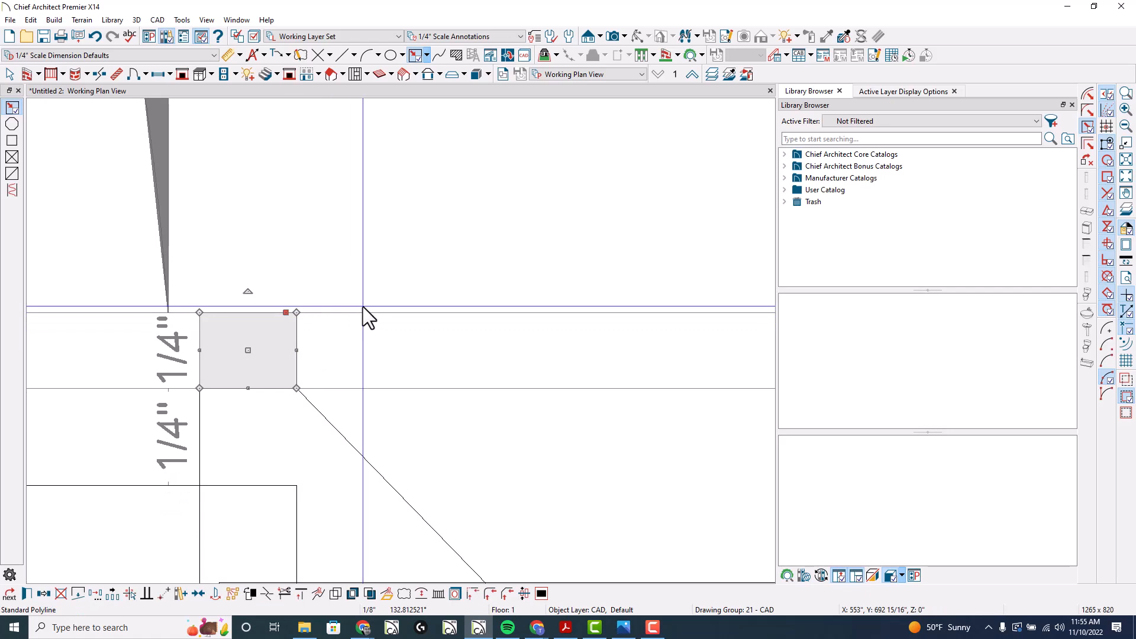
key("Delete")
scroll(371, 312, "down", 6)
scroll(371, 311, "down", 1)
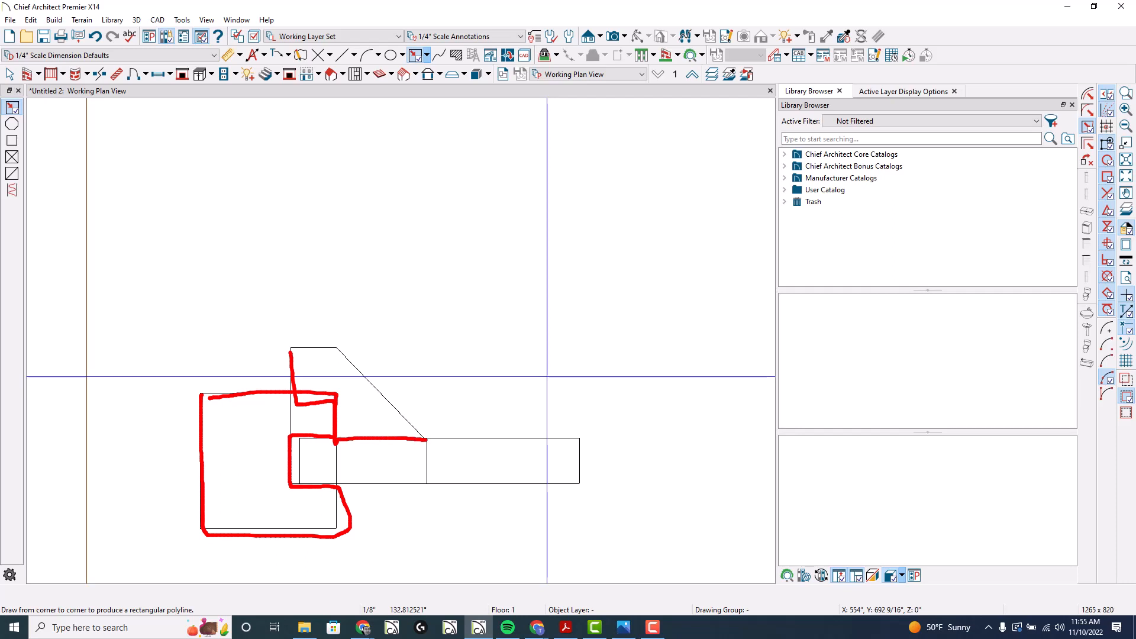
- Raise the slope's lower corner on the sloped profile so it sits 1/16" above the panel's top edge
key("Escape")
left_click(477, 438)
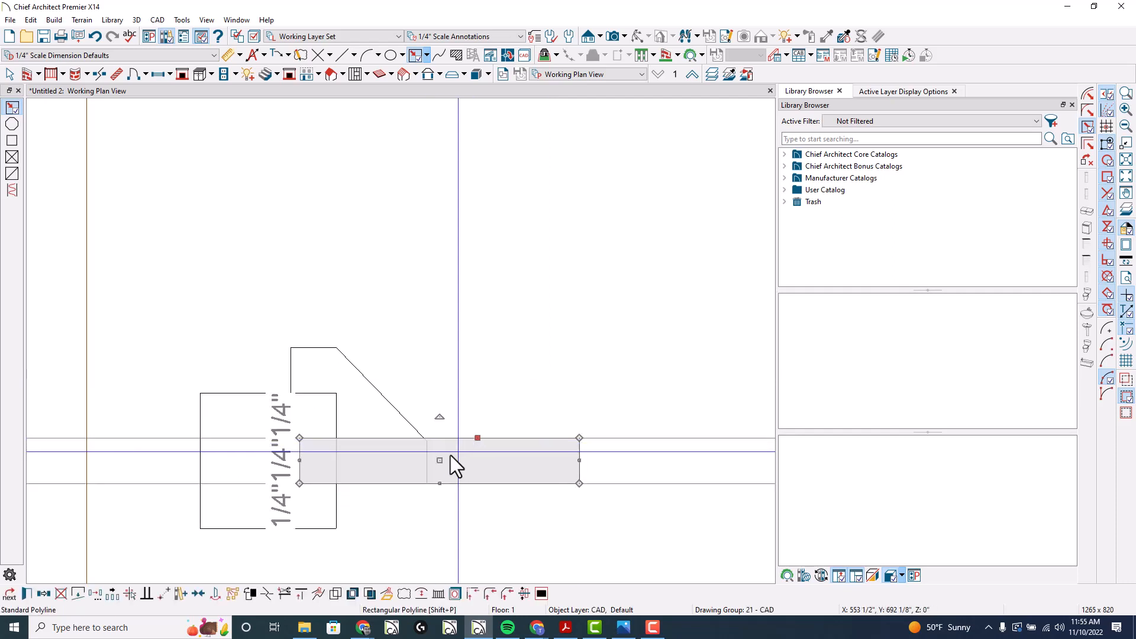
left_click(427, 458)
scroll(426, 448, "up", 2)
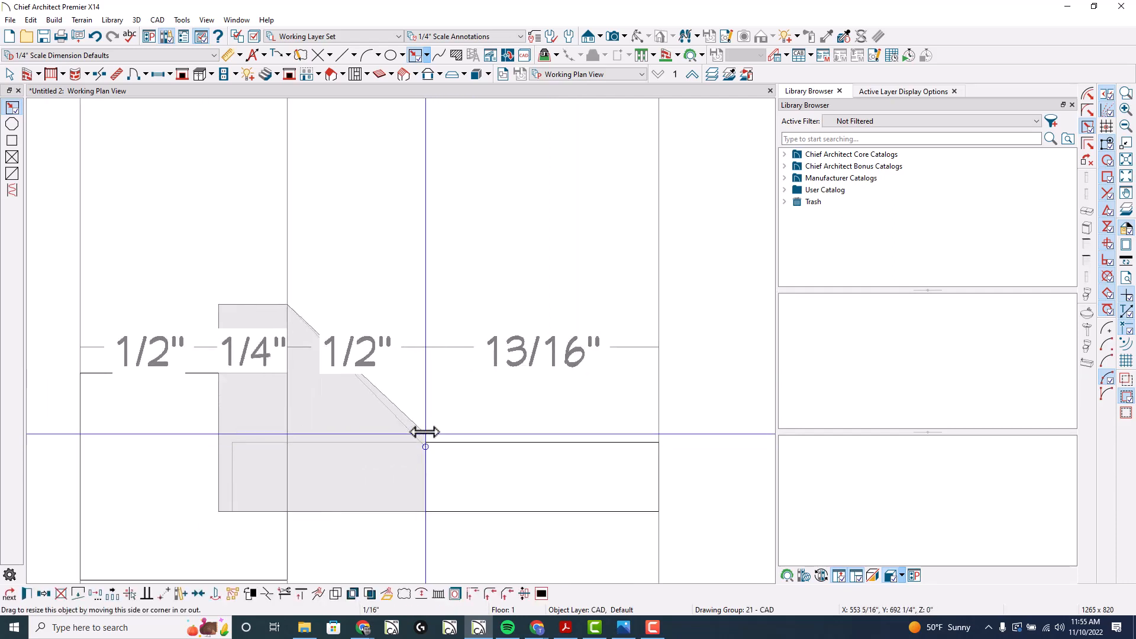
mouse_move(425, 432)
left_mouse_down()
mouse_move(426, 398)
mouse_move(426, 422)
left_mouse_up()
key("Escape")
scroll(445, 405, "down", 5)
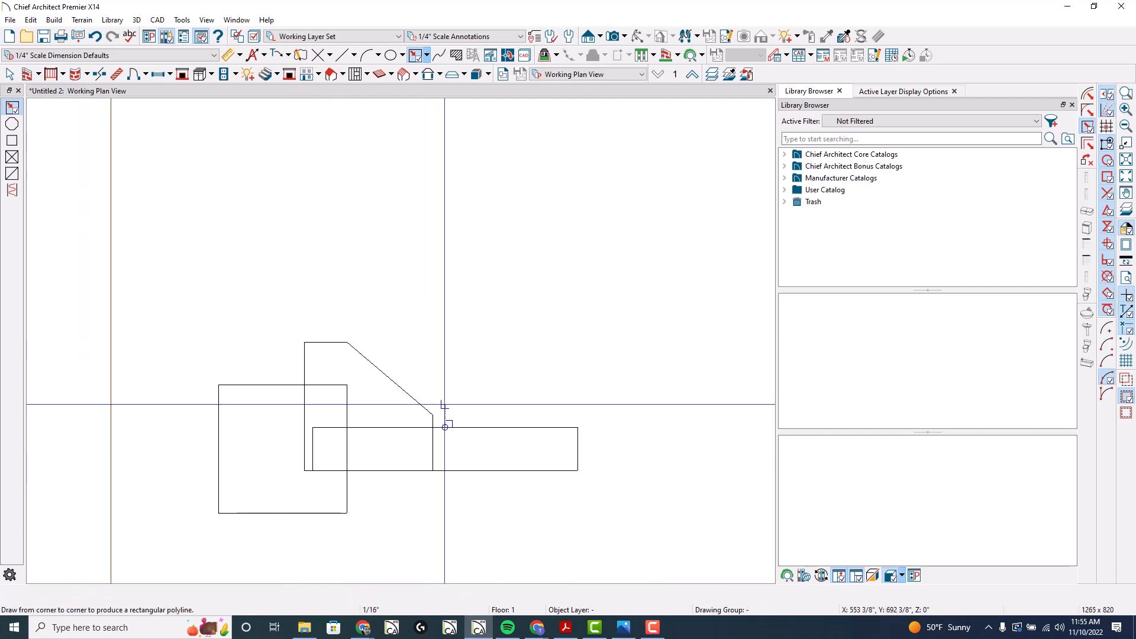
- Extend the panel rectangle's left end to the sloped profile's left edge and raise the profile's bottom edge to the panel's top edge
left_click(366, 428)
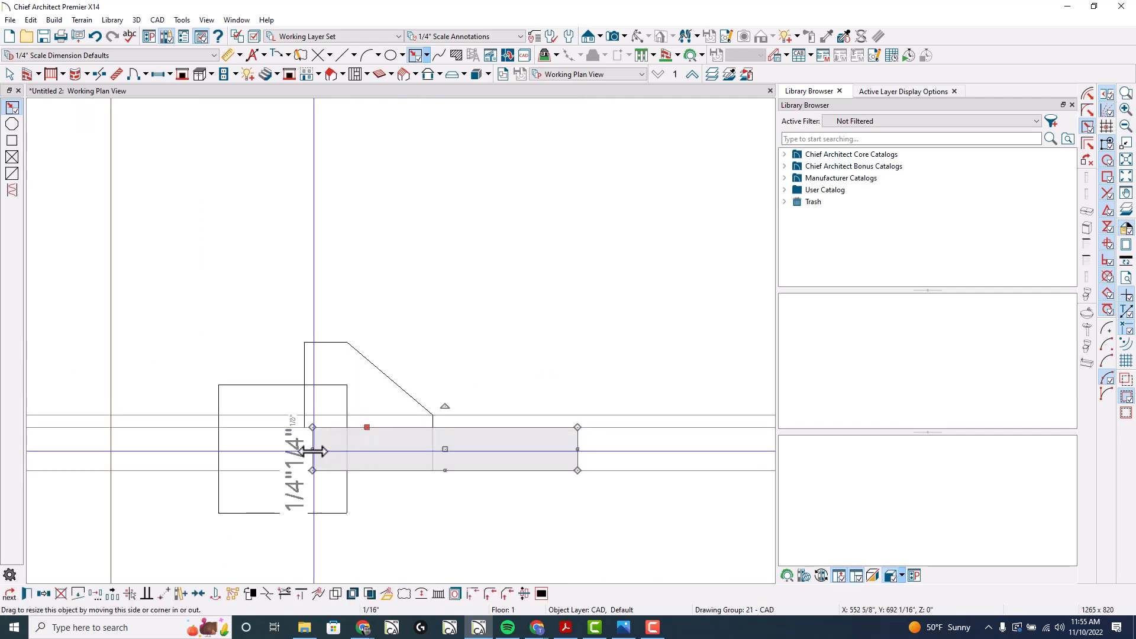
key("Escape")
left_click(410, 396)
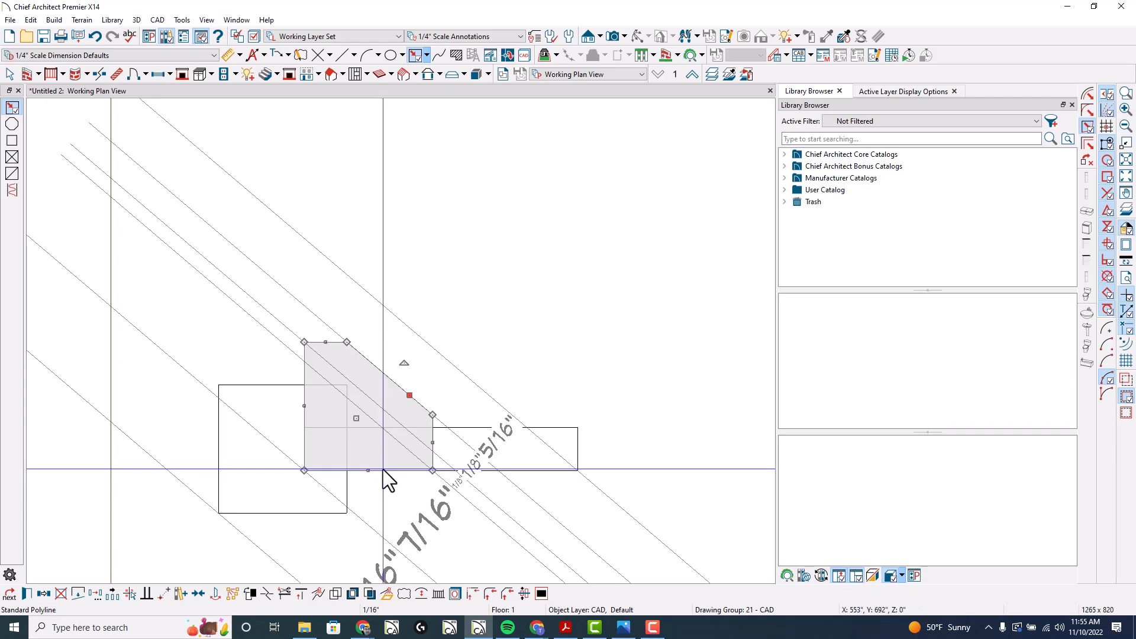
left_click_drag(369, 472, 369, 427)
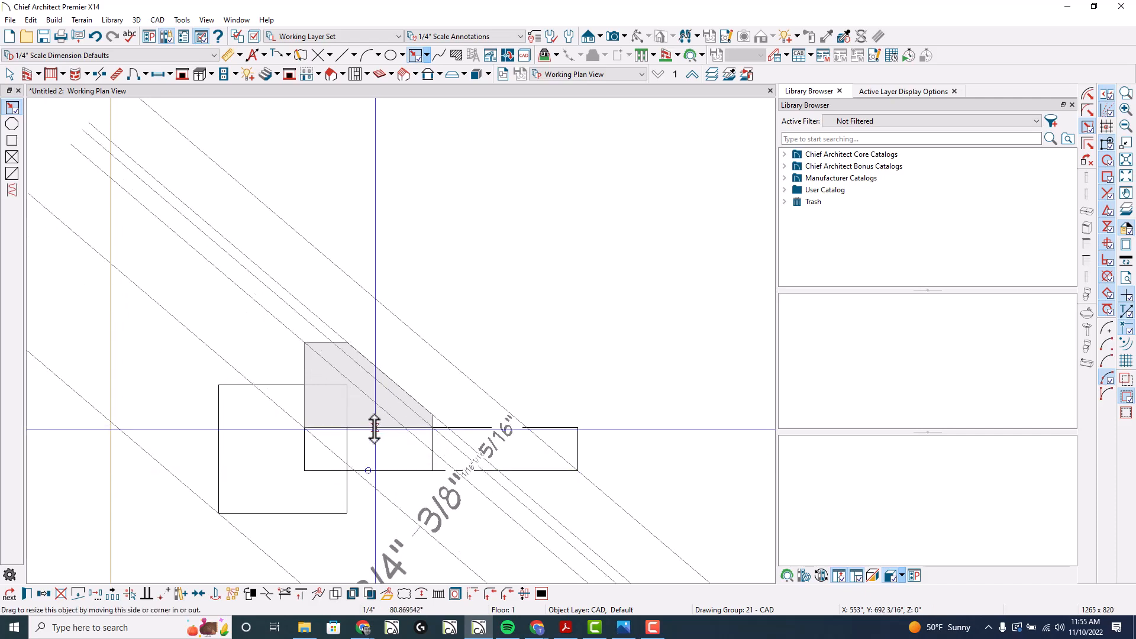
key("Escape")
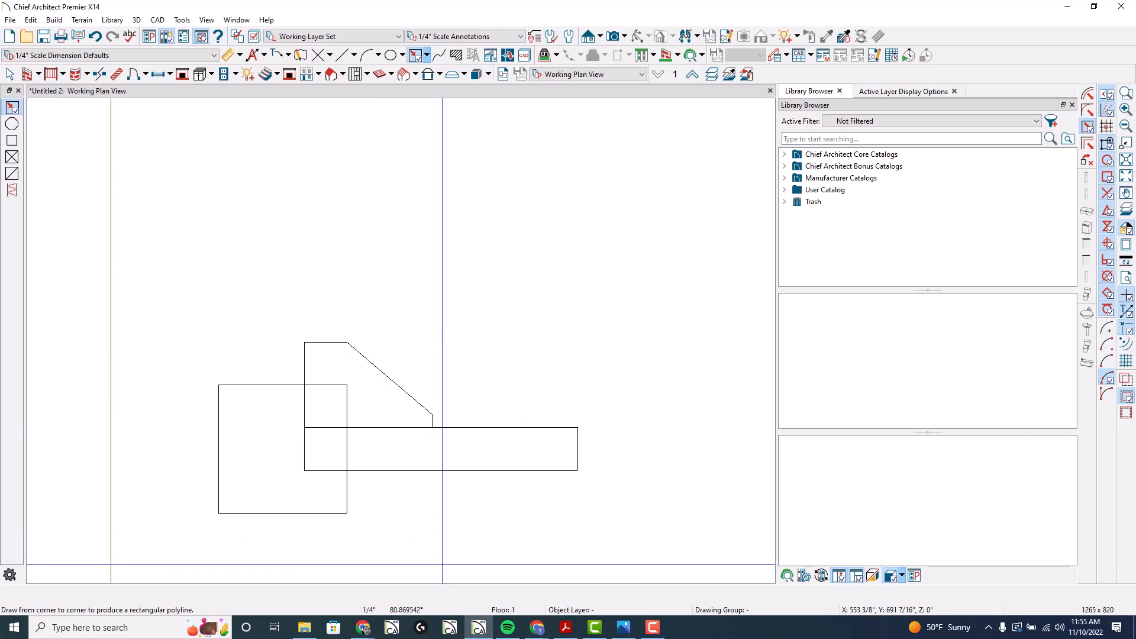
- Break the sloped profile's left edge at the square's top and move the lower segment 1/4" to the square's right side, forming a notch
left_click(312, 378)
left_click(306, 388)
left_click_drag(306, 396, 349, 396)
key("Escape")
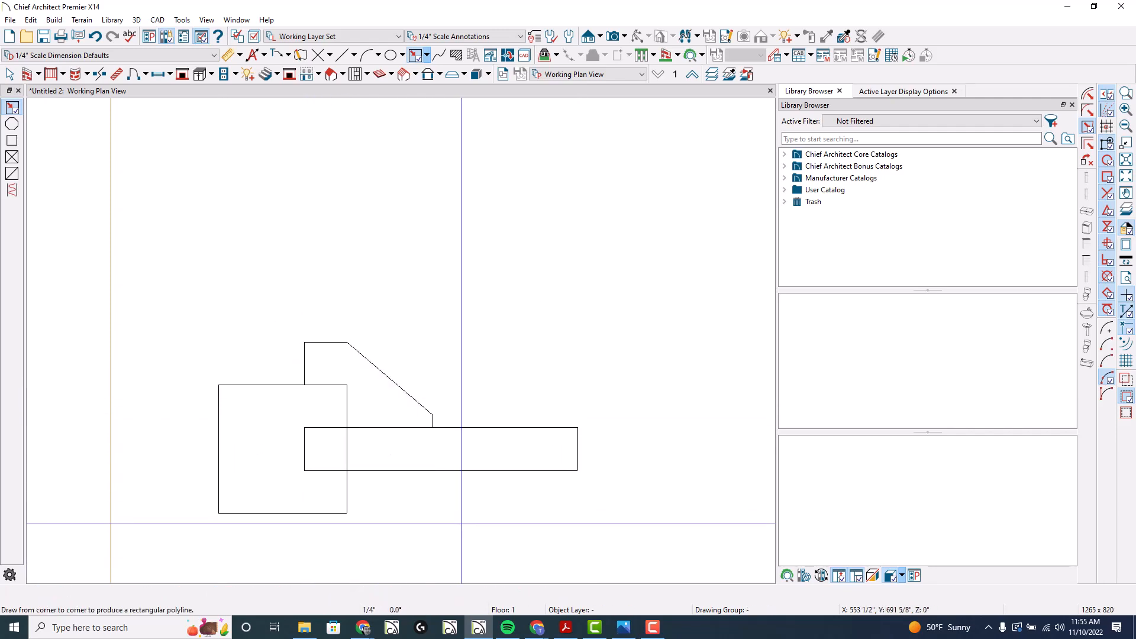
scroll(461, 524, "down", 1)
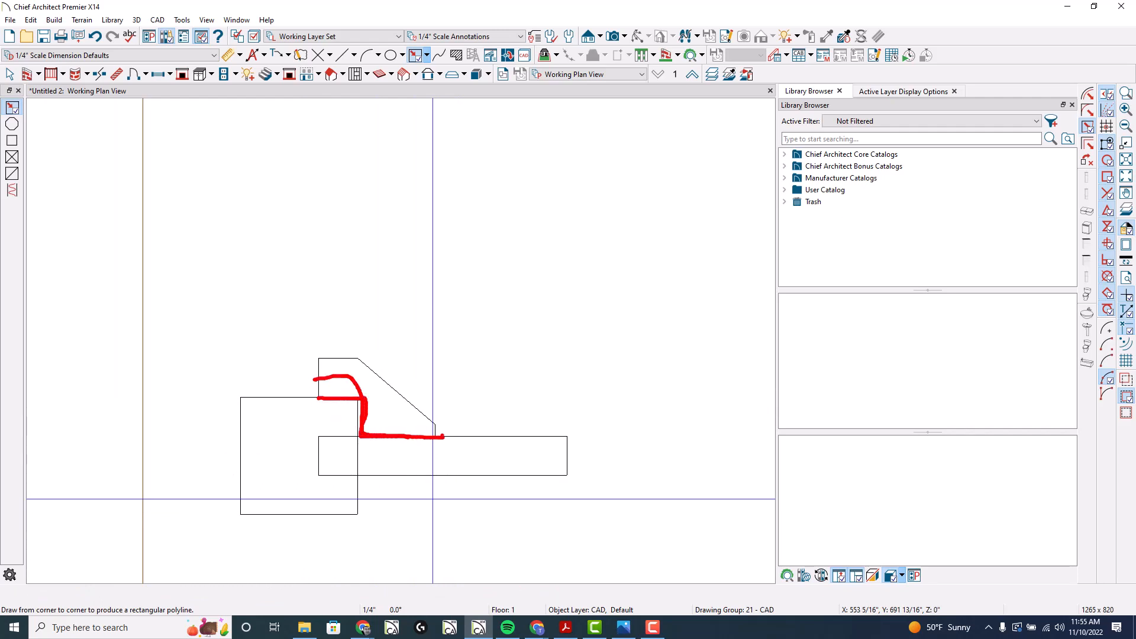
key("Escape")
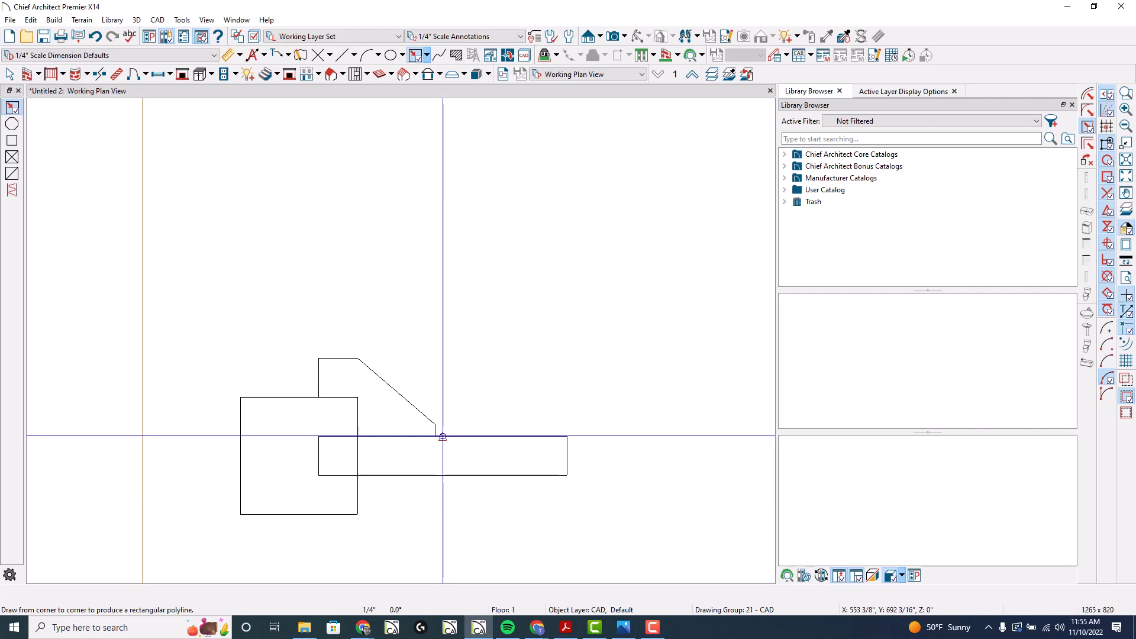
- Add the notched sloped profile to the library as a molding named "Cab Door Panel molding"
key("space")
left_click(429, 419)
scroll(525, 355, "down", 3)
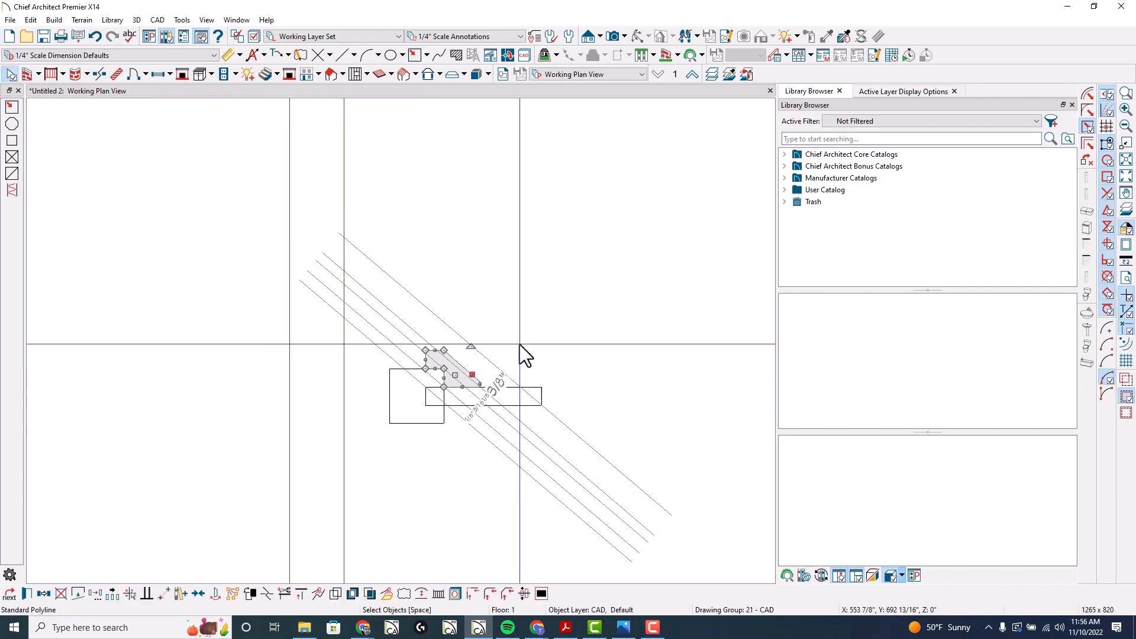
scroll(524, 355, "down", 1)
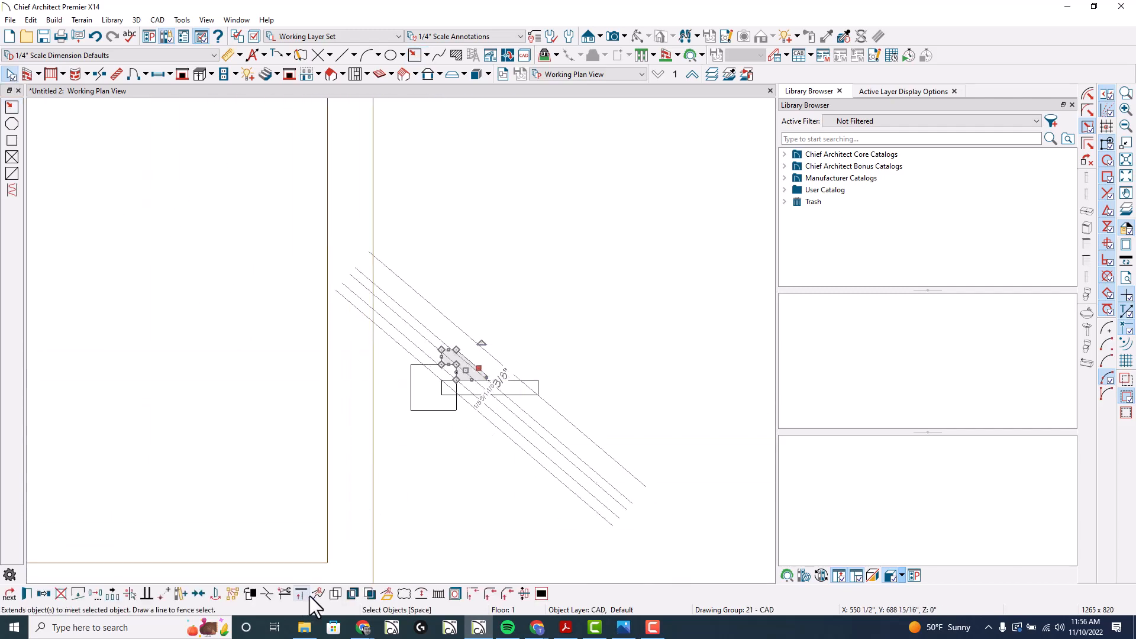
left_click(178, 595)
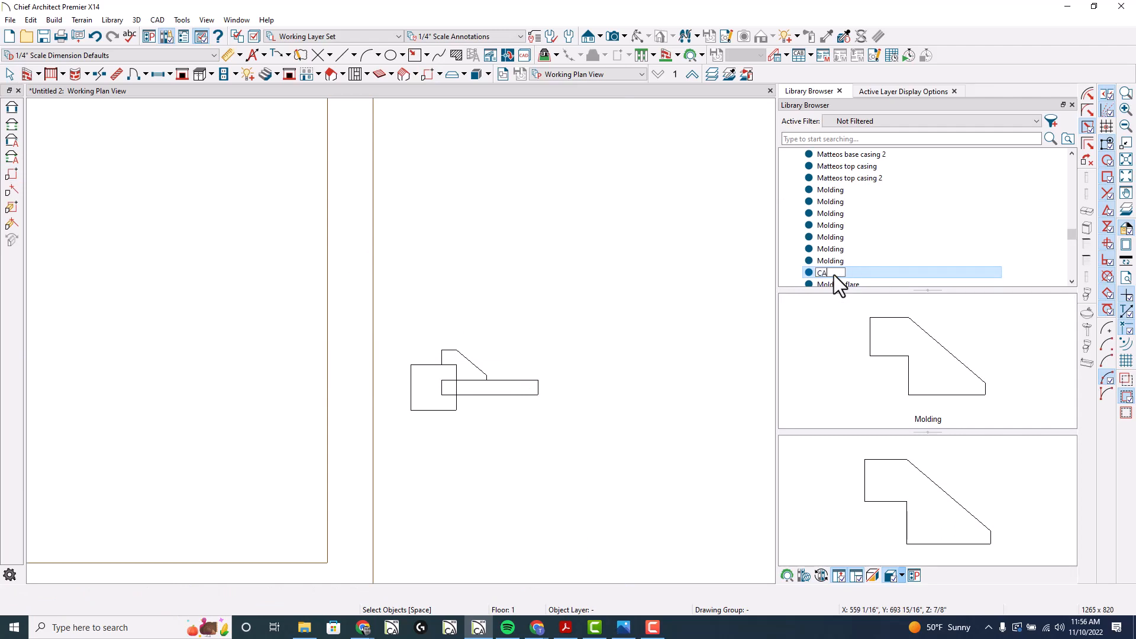
type("Cab Door Panel molding")
key("Return")
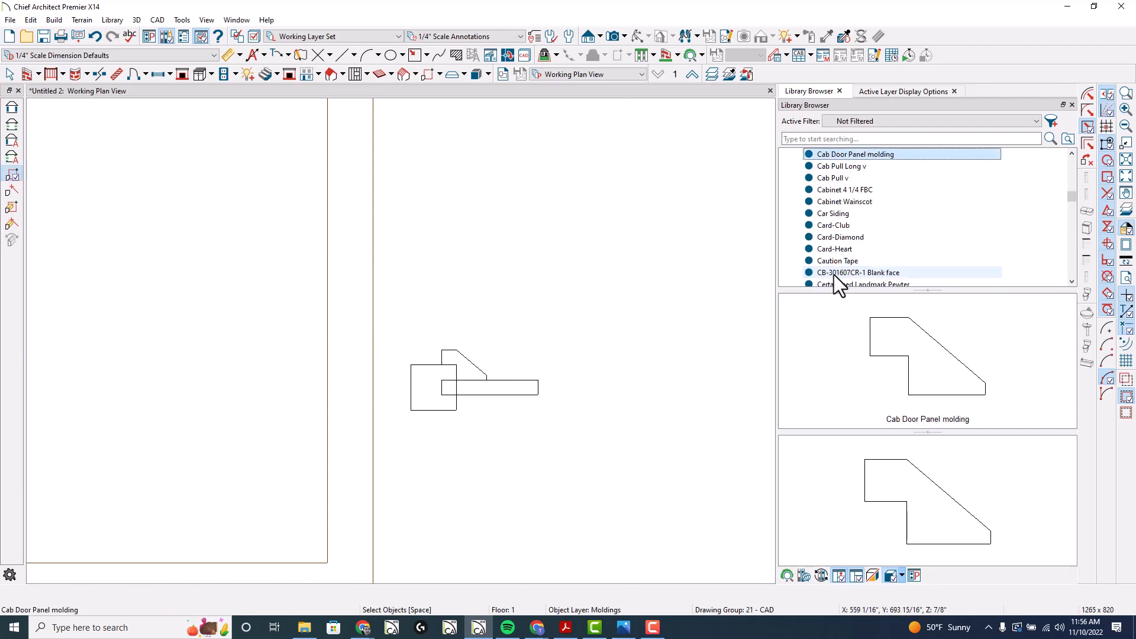
- Open the outer molding polyline's specification and check its general settings
scroll(578, 349, "down", 4)
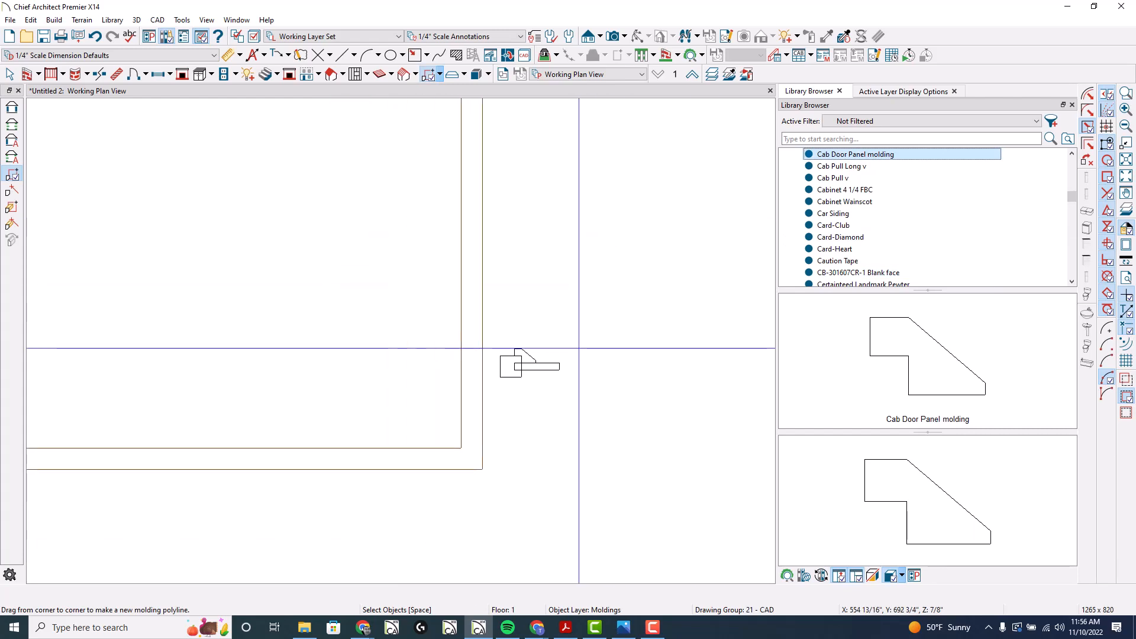
left_click(483, 424)
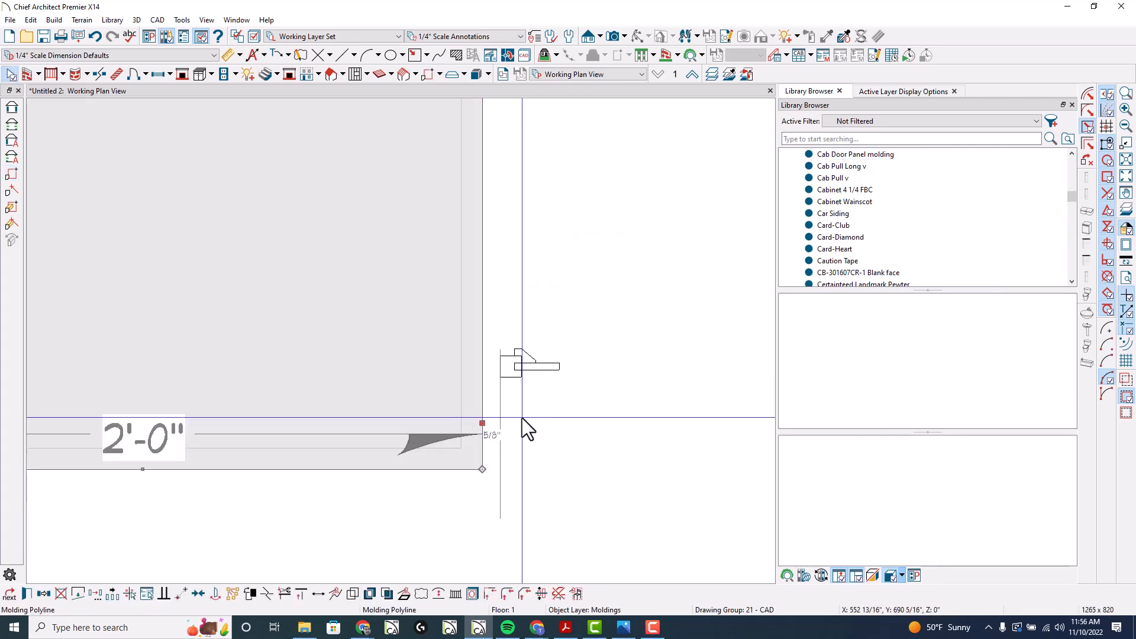
scroll(567, 470, "down", 3)
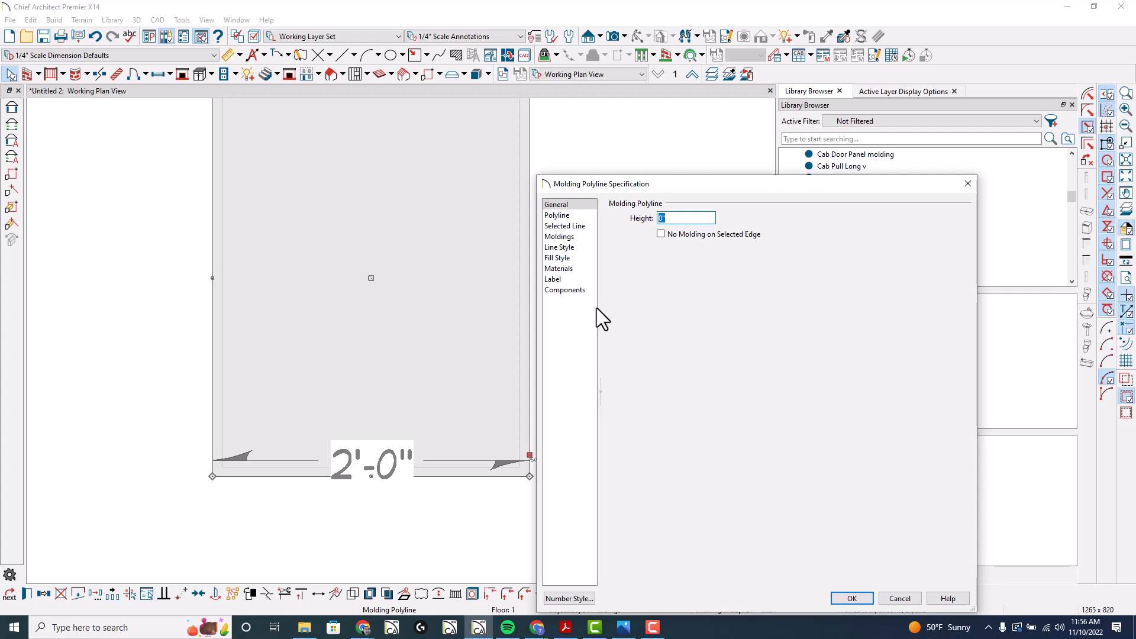
key("Return")
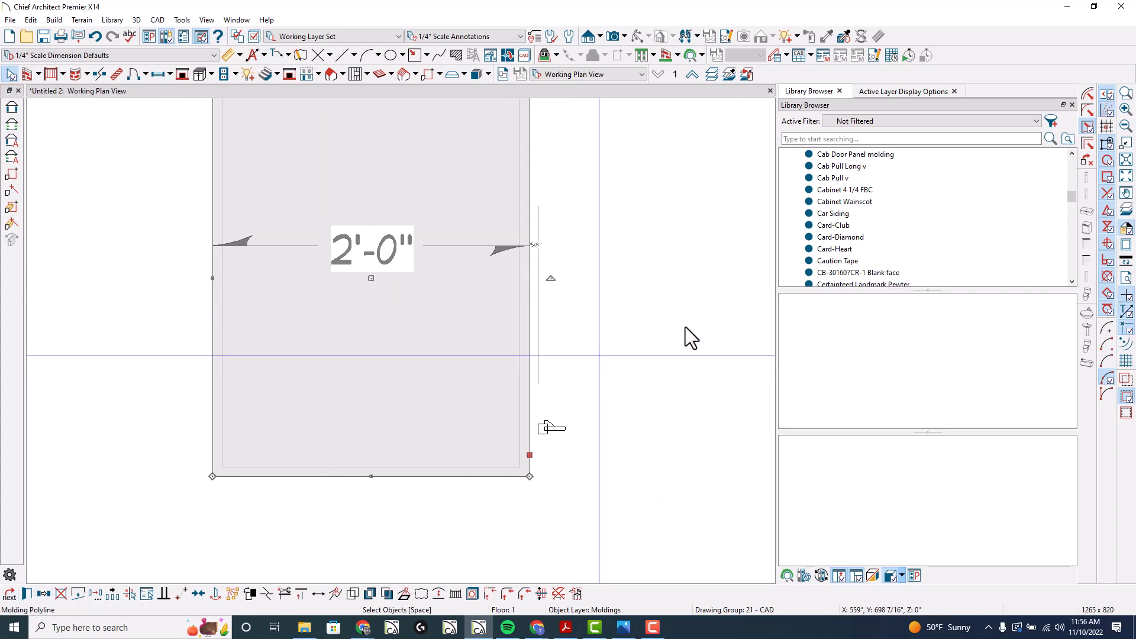
- Set the edit type preference to Concentric with a 1/2" jump
left_click(1086, 94)
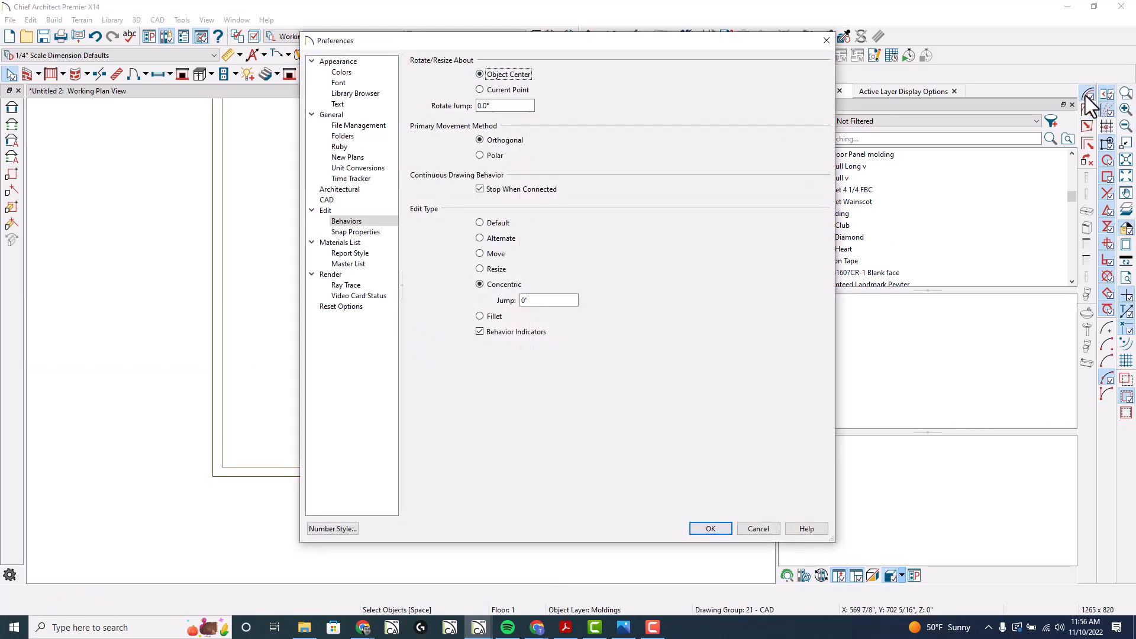
key("Escape")
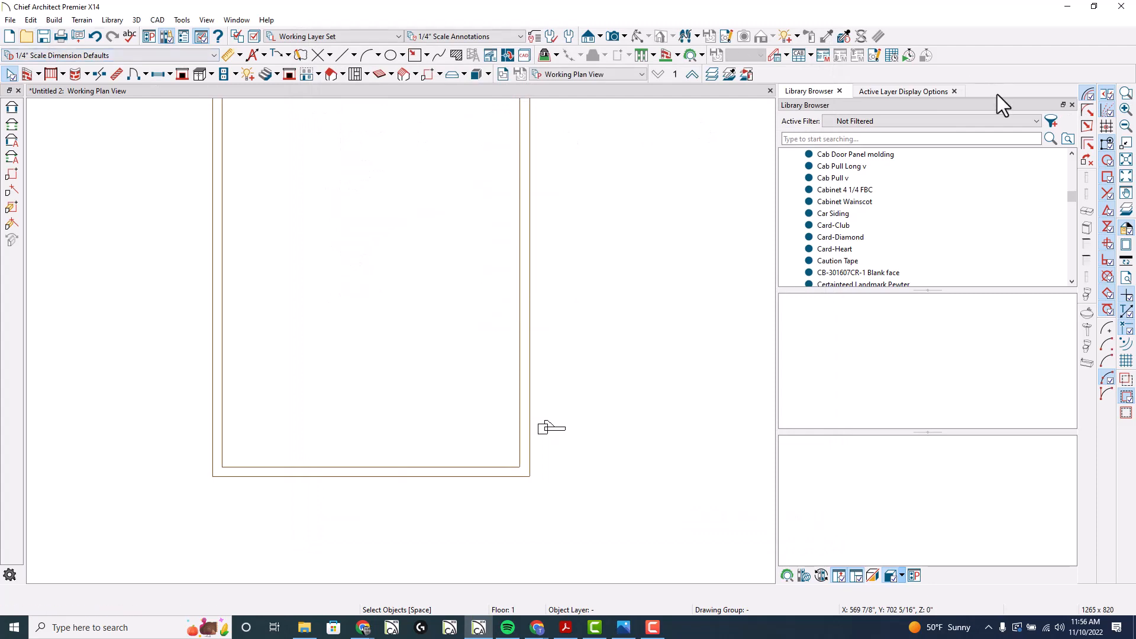
left_click(10, 20)
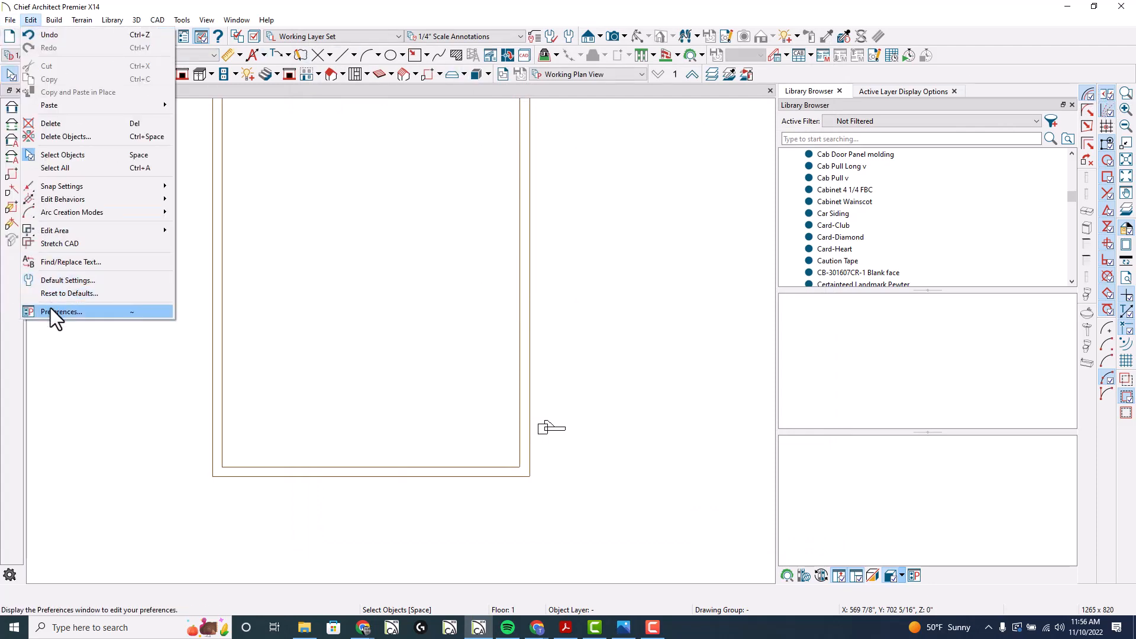
left_click(50, 310)
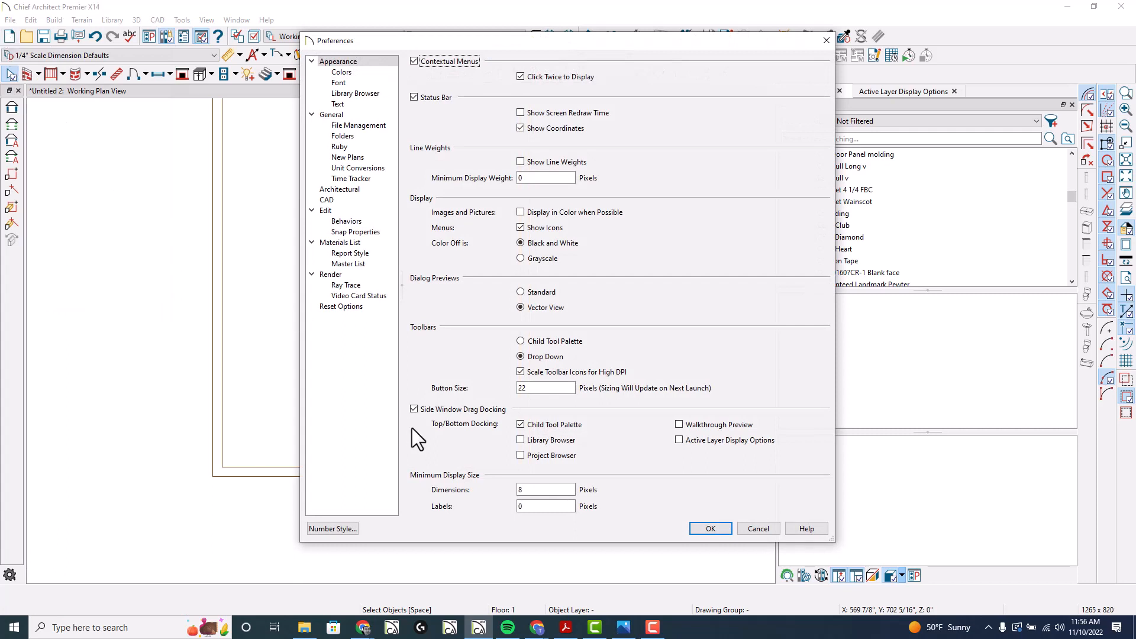
left_click(344, 222)
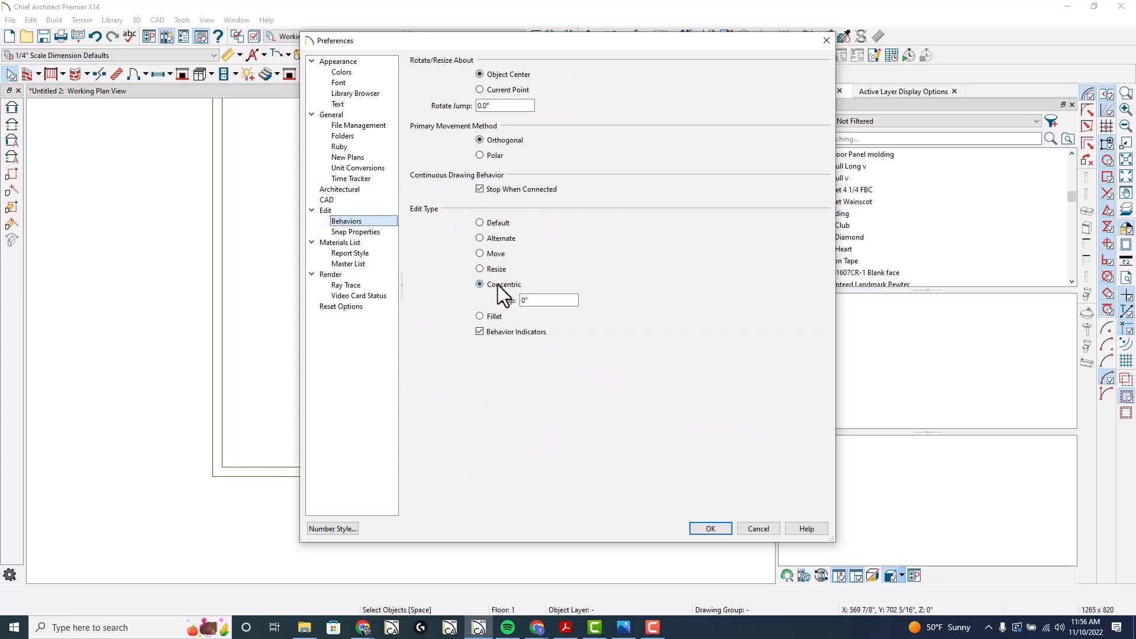
key("Return")
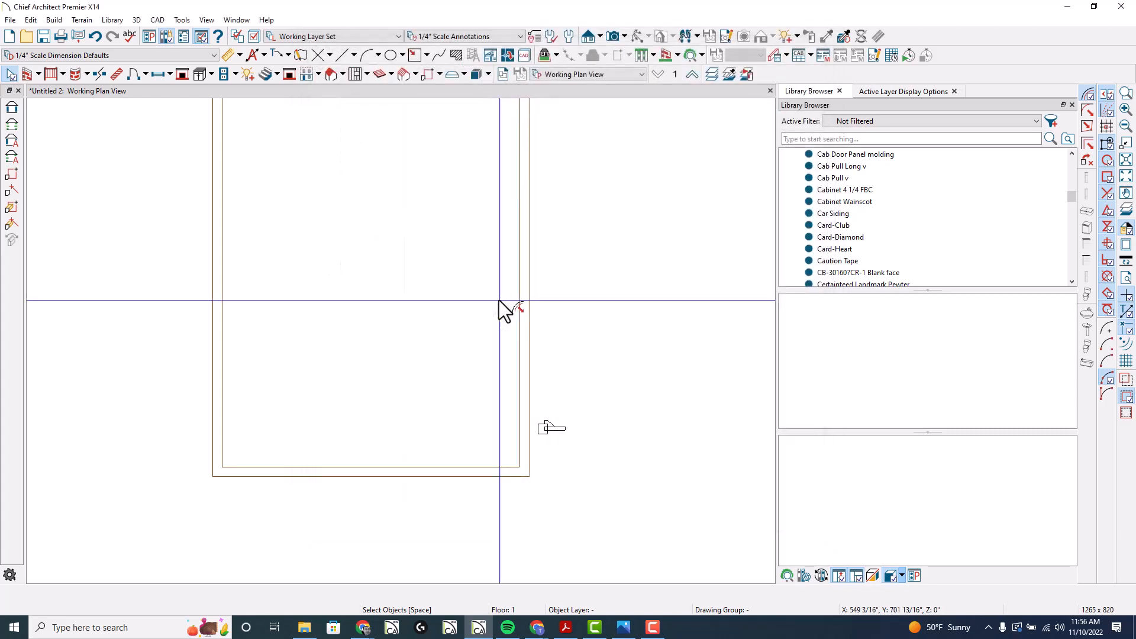
- Copy the outer molding polyline concentrically inward by 1/2" from its lower right corner
scroll(547, 429, "up", 5)
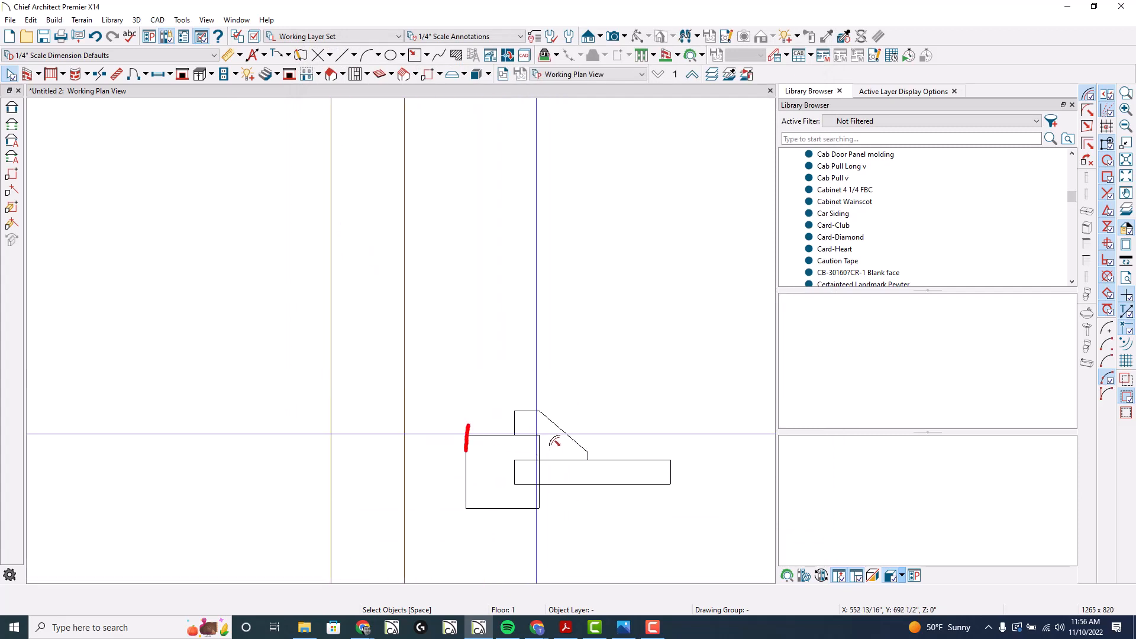
scroll(635, 357, "down", 5)
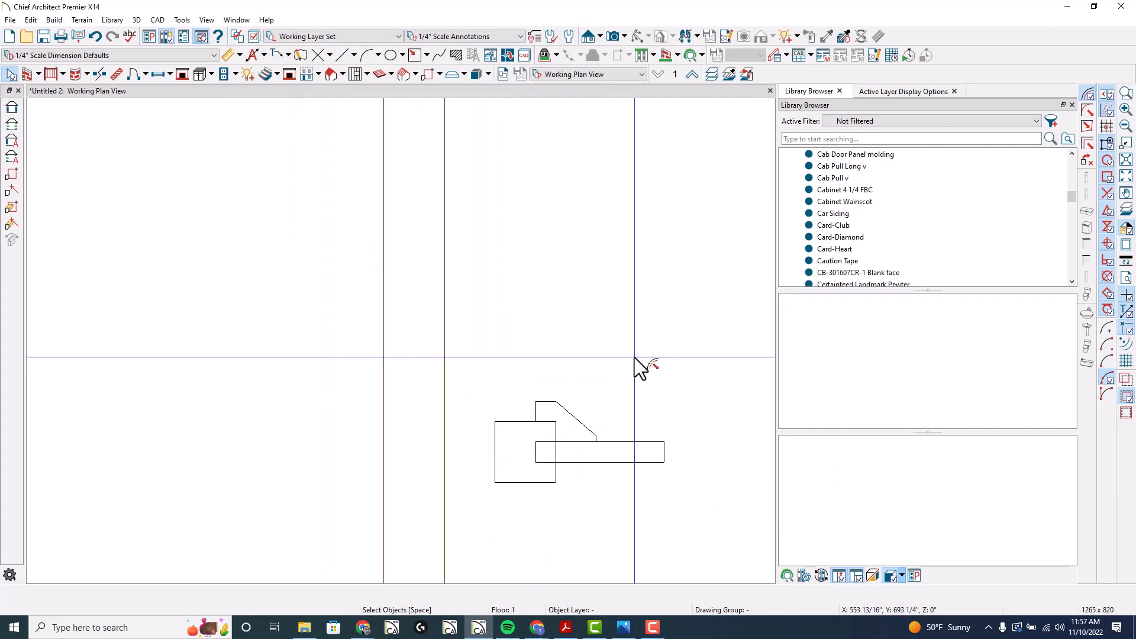
left_click(547, 497)
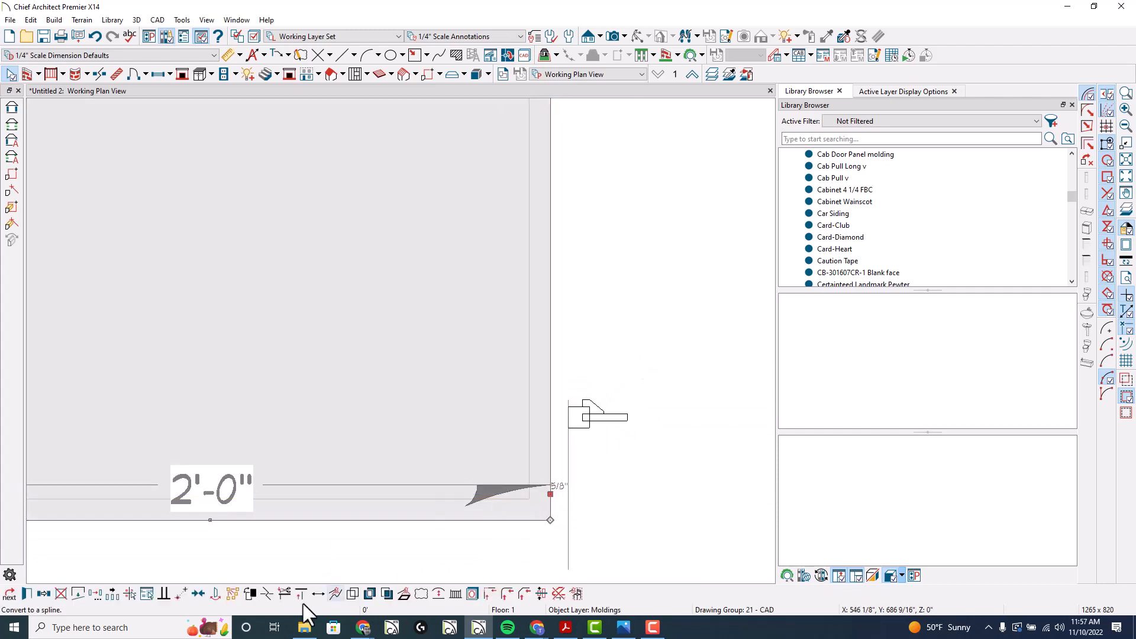
left_click(45, 595)
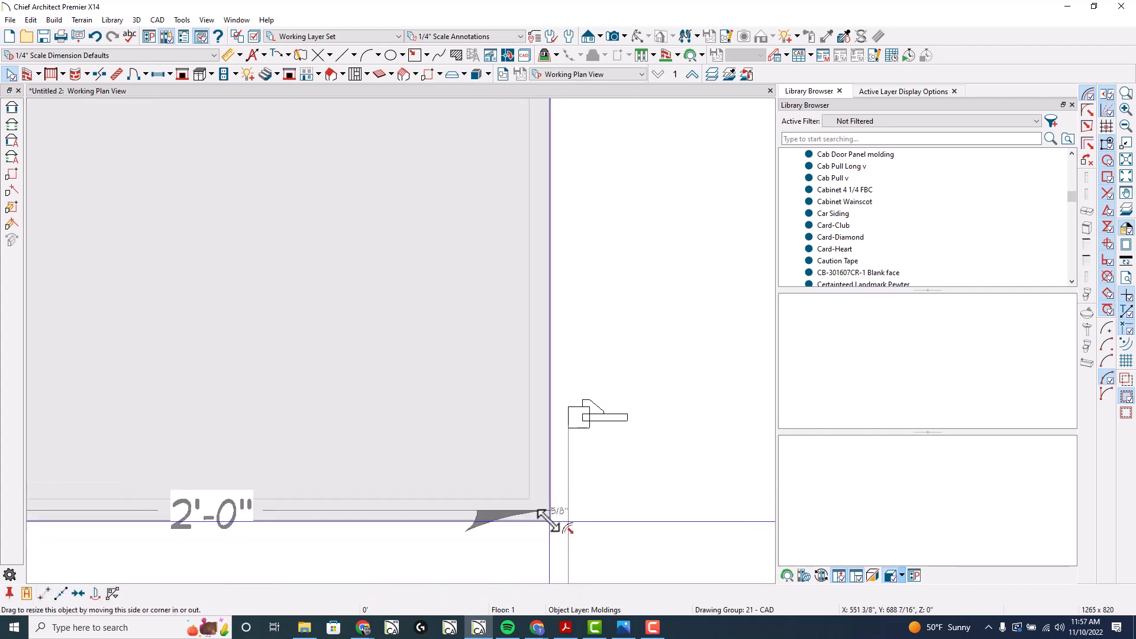
left_click_drag(549, 521, 539, 510)
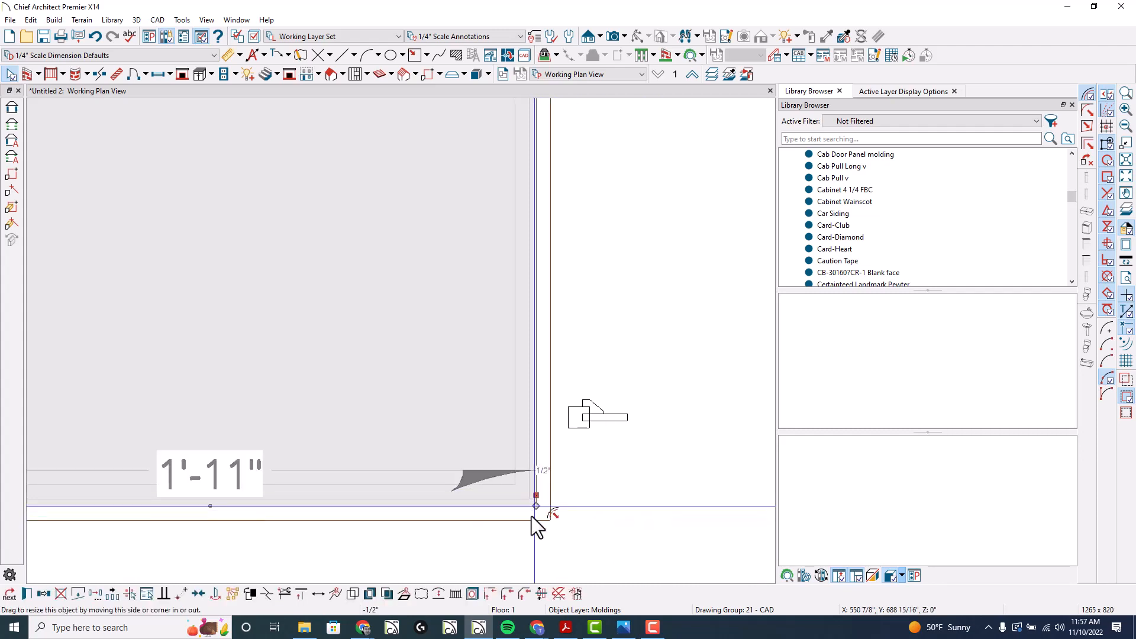
scroll(646, 555, "down", 2)
scroll(646, 555, "down", 1)
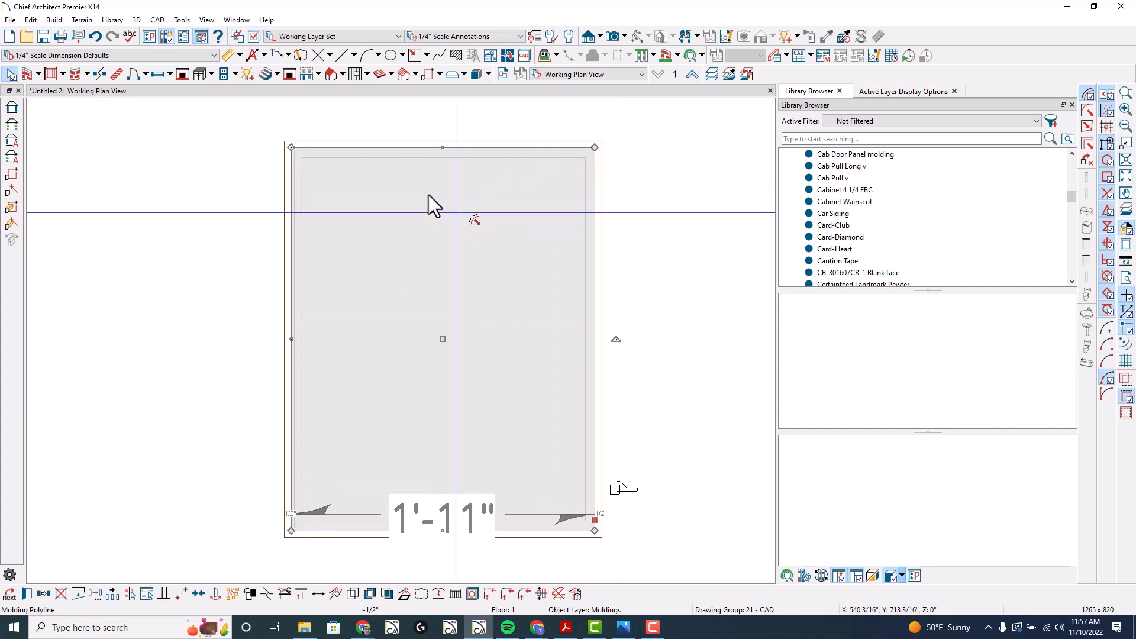
- Switch the edit type preference back to Default
left_click(27, 21)
left_click(80, 312)
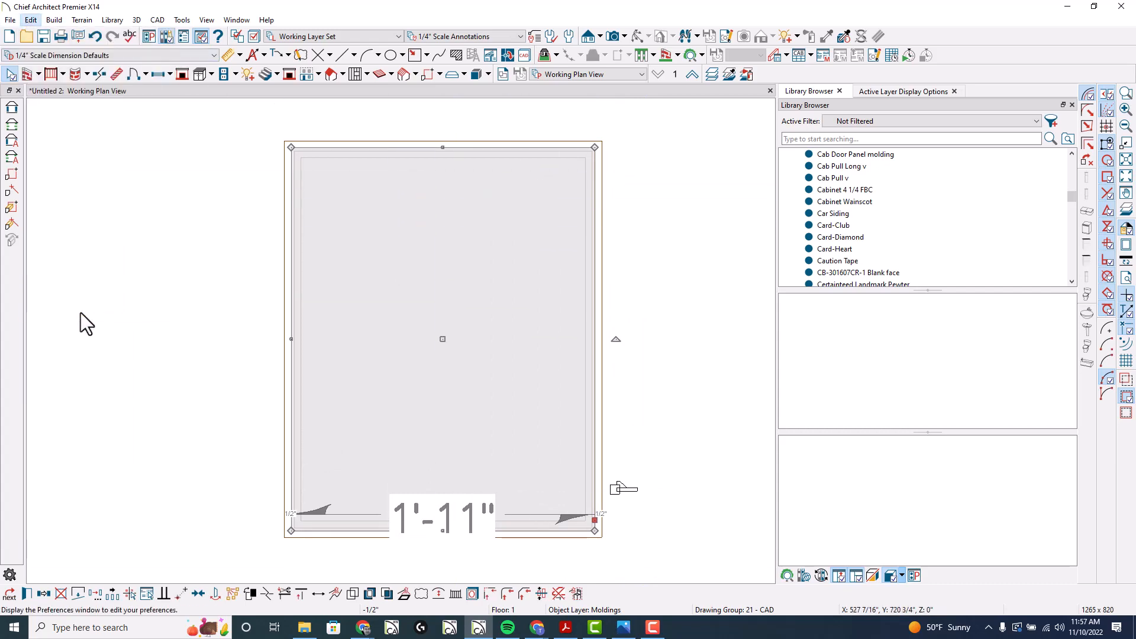
left_click(358, 222)
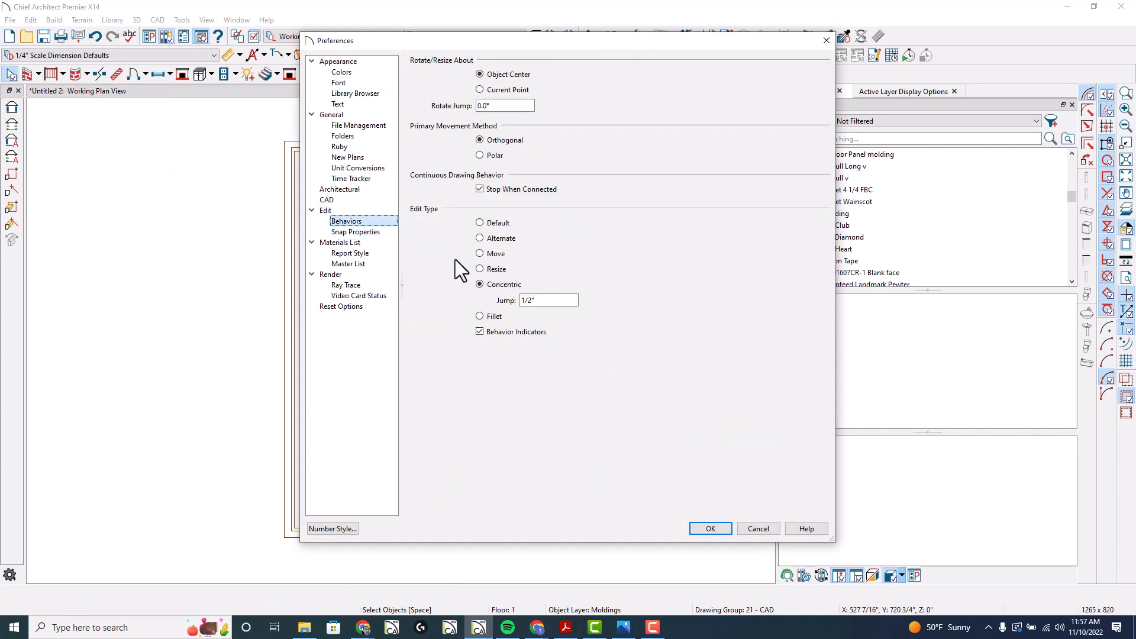
left_click(553, 301)
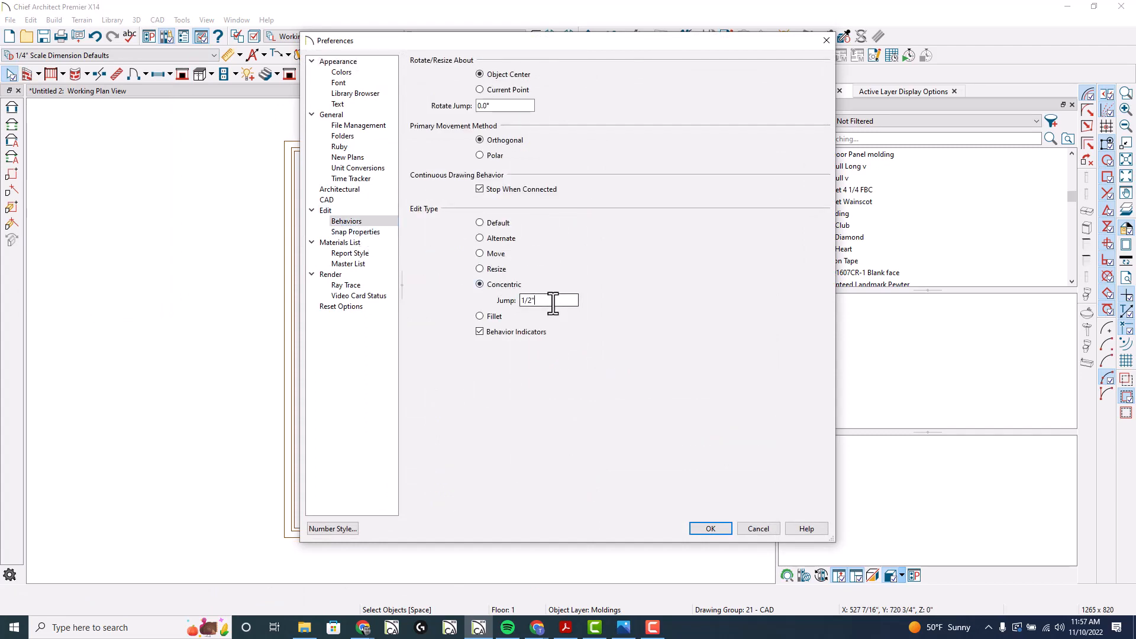
left_click(493, 223)
key("Return")
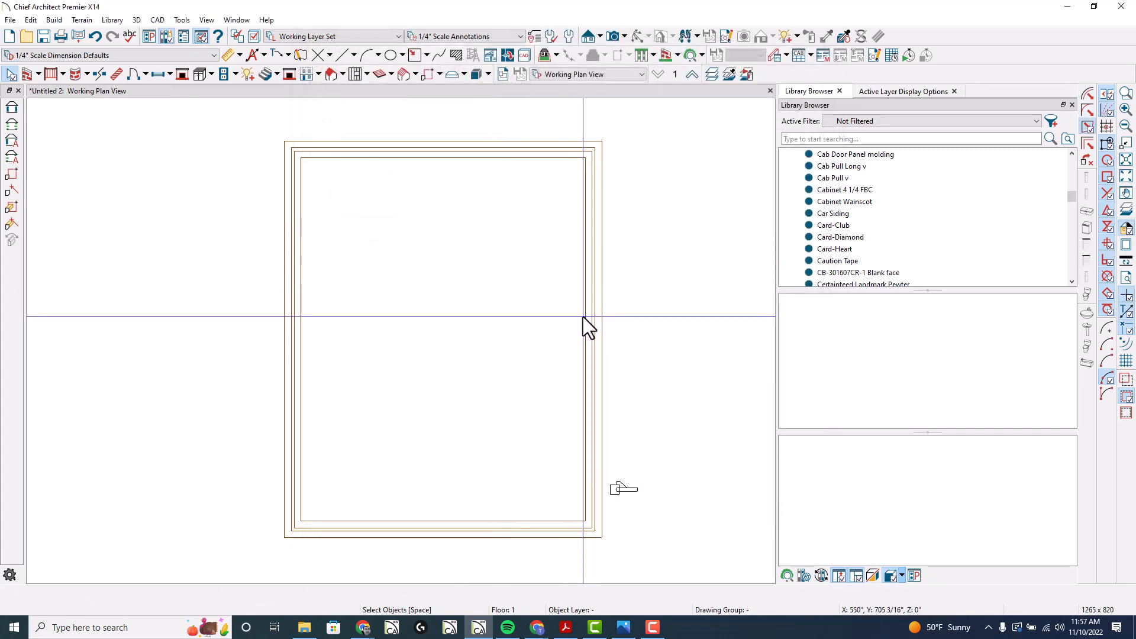
- Set the 1/2" inset molding polyline's height to 1/4" and replace its 1x8 Trim profile with Cab Door Panel molding
left_click(584, 317)
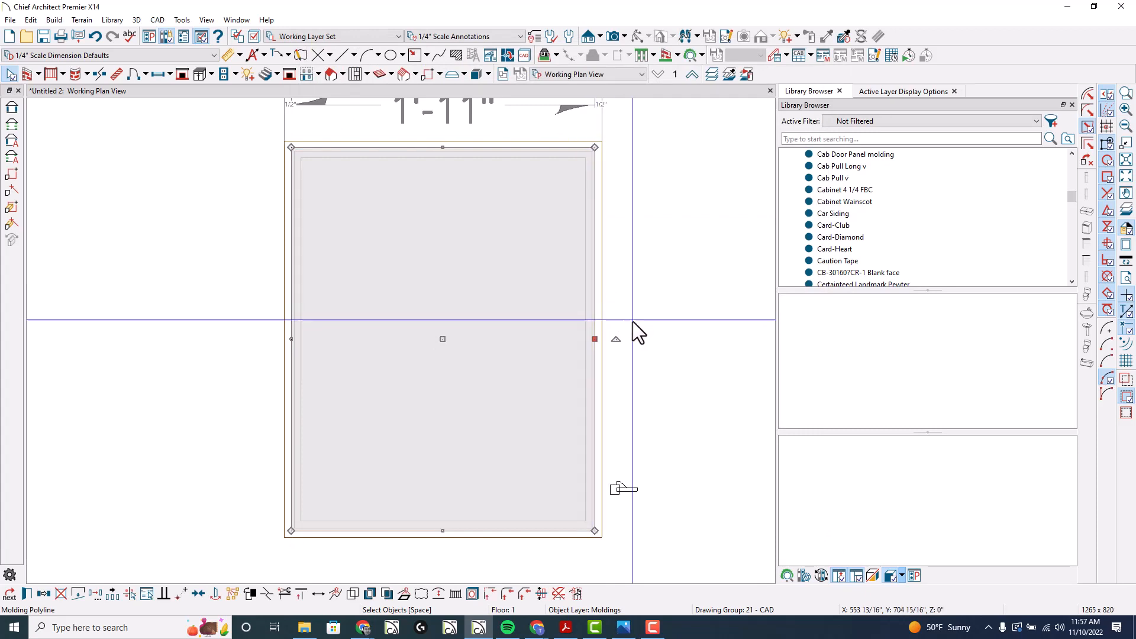
key("ctrl+e")
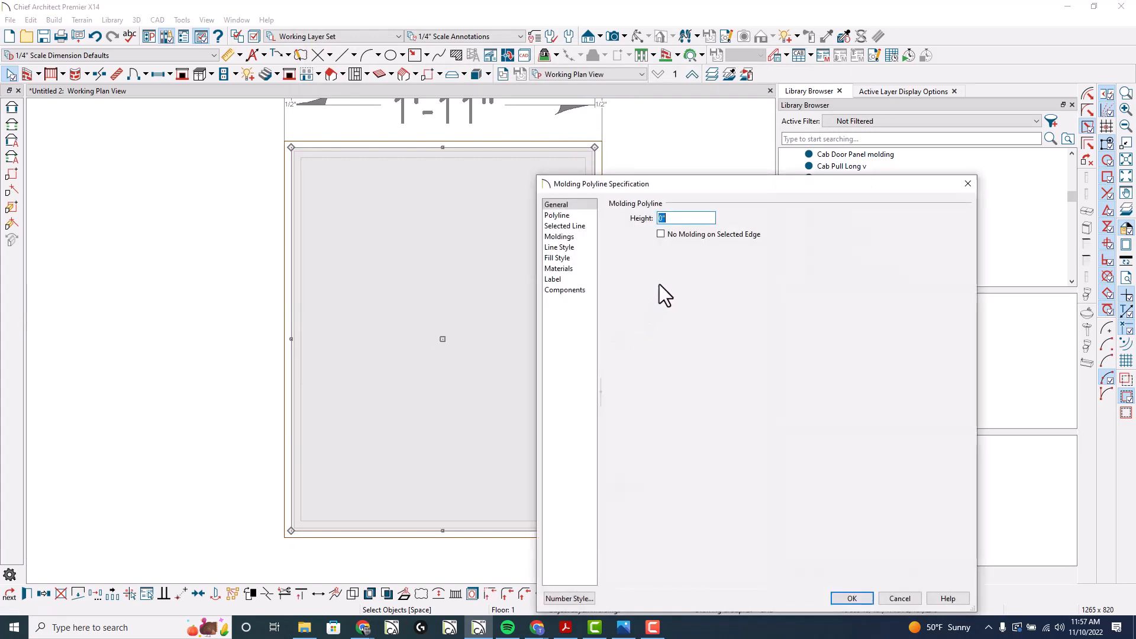
type("1/4")
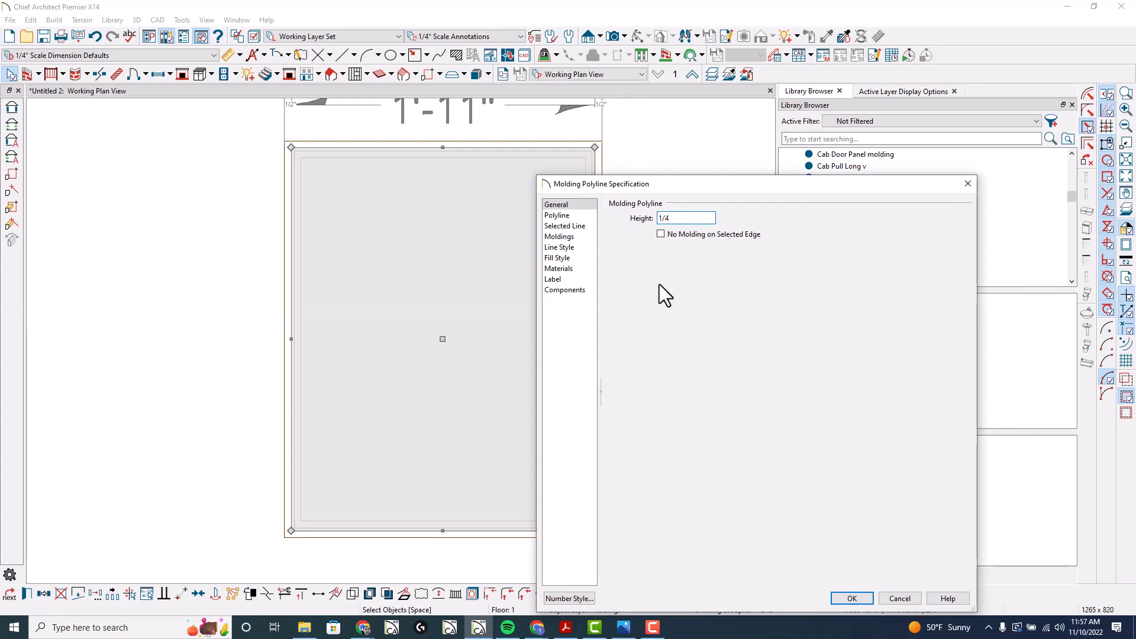
key("Return")
double_click(542, 241)
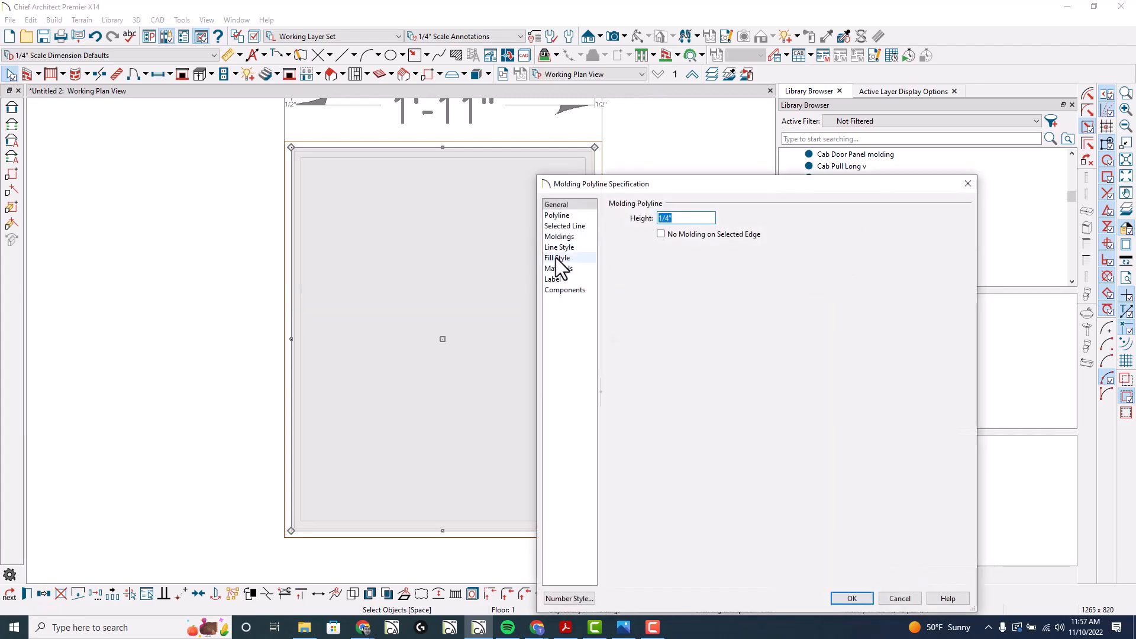
left_click(560, 236)
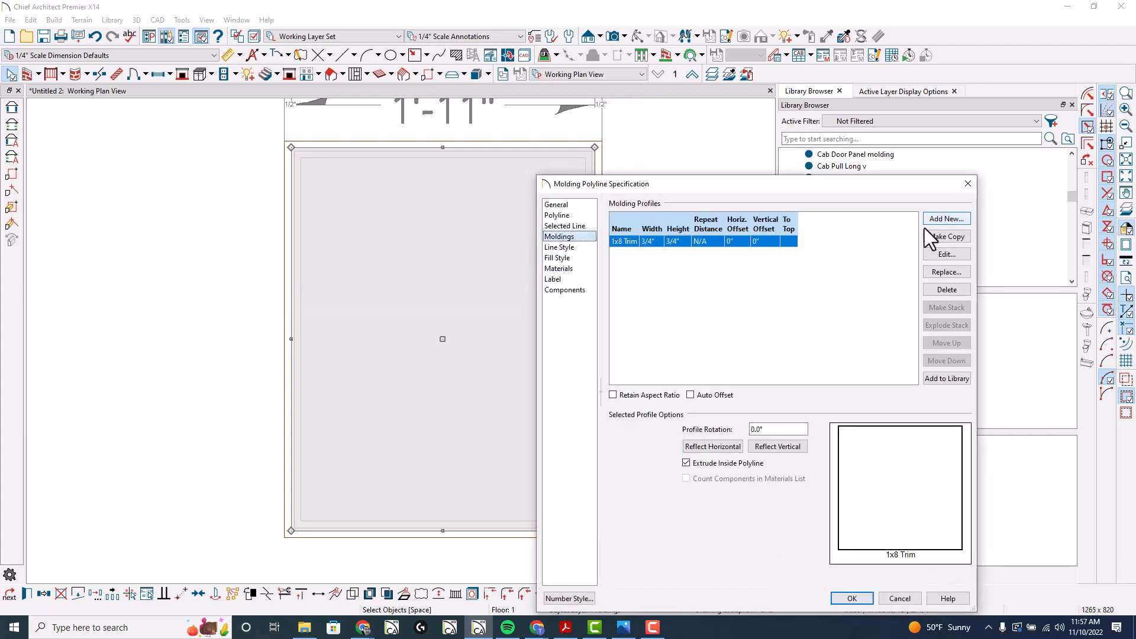
left_click(949, 272)
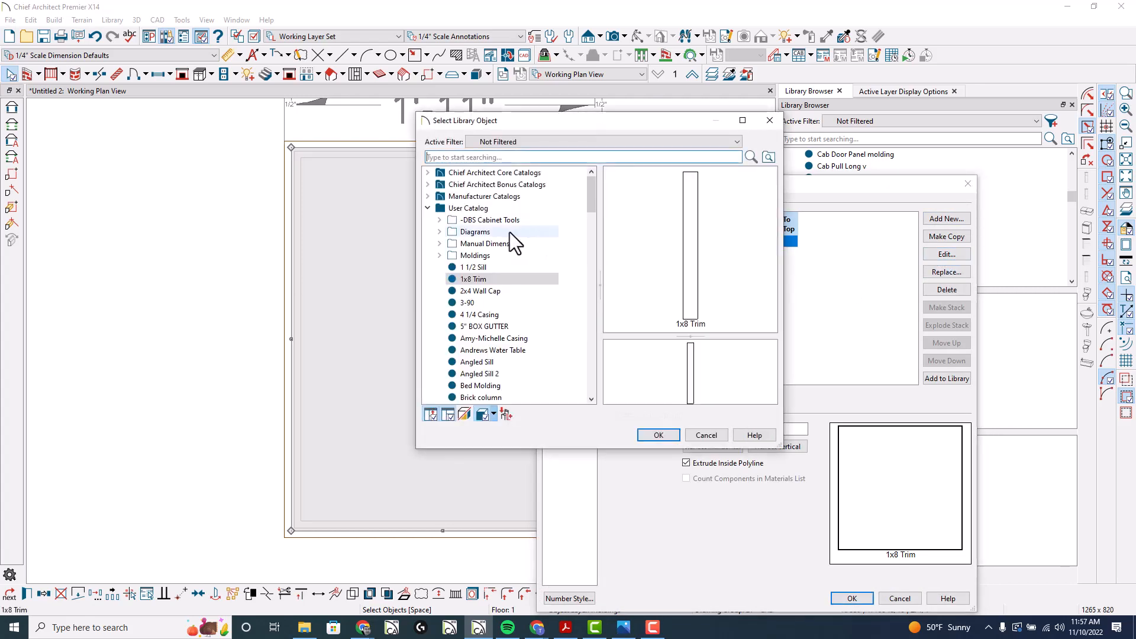
scroll(487, 346, "down", 4)
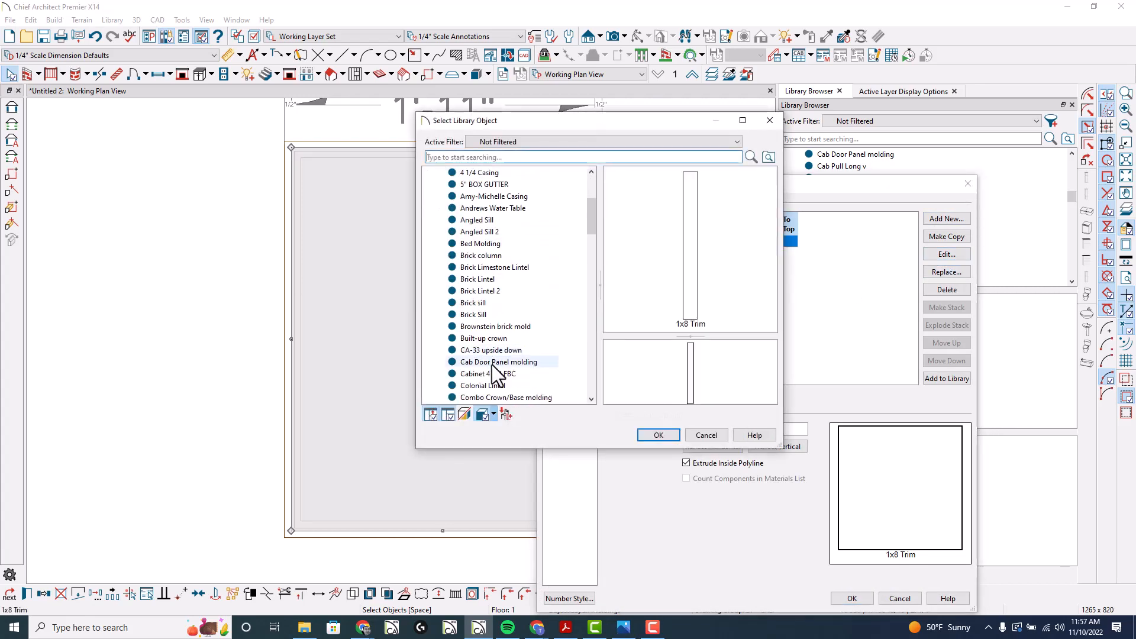
left_click(492, 362)
left_click(659, 435)
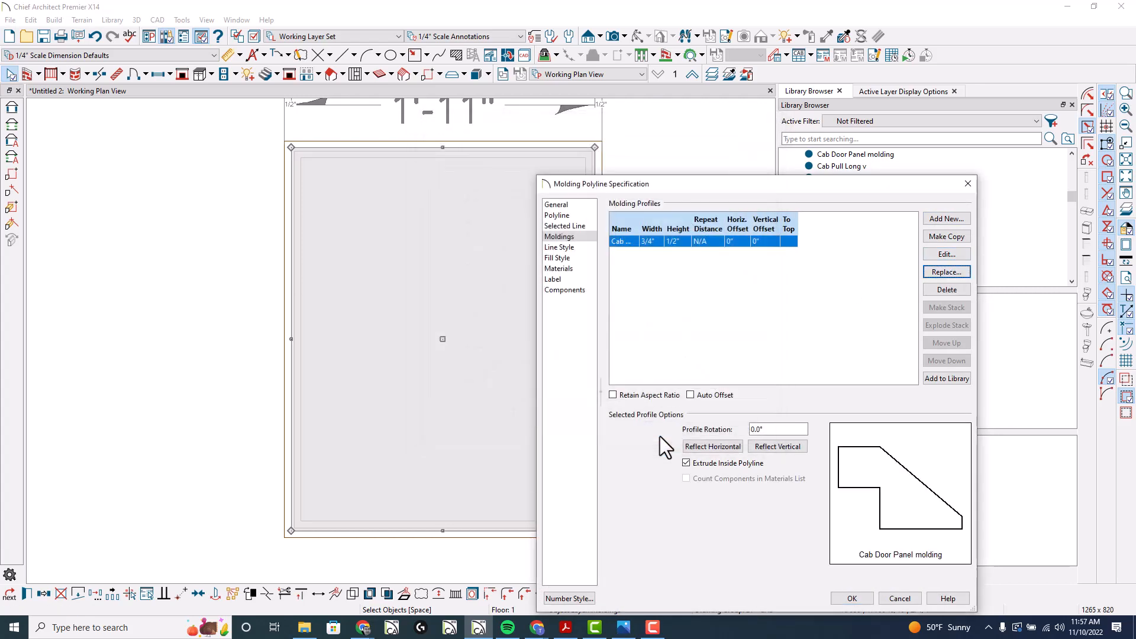
left_click(852, 598)
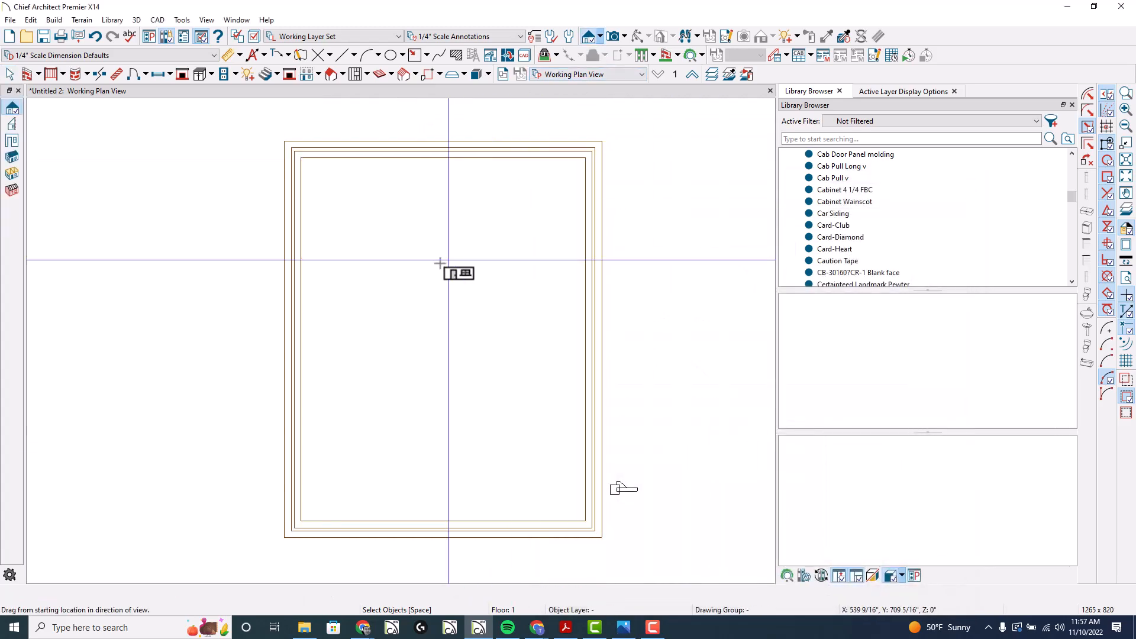
- Cut a cross-section through the door and check the panel molding's fit against the frame and its height setting
left_click_drag(444, 266, 623, 265)
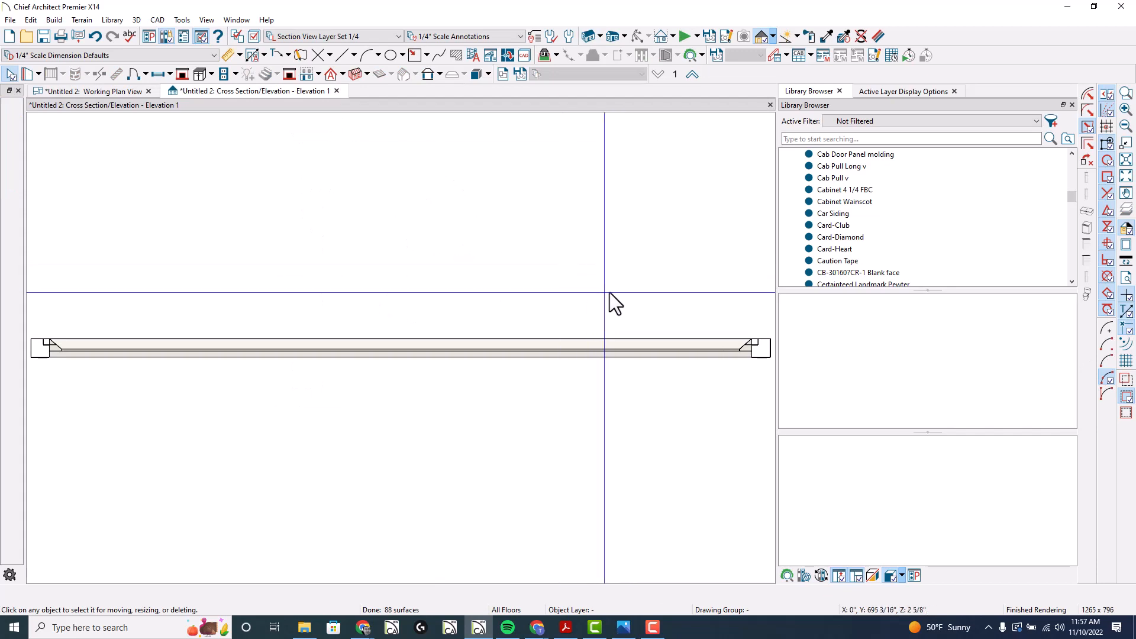
scroll(97, 347, "up", 4)
scroll(141, 333, "up", 6)
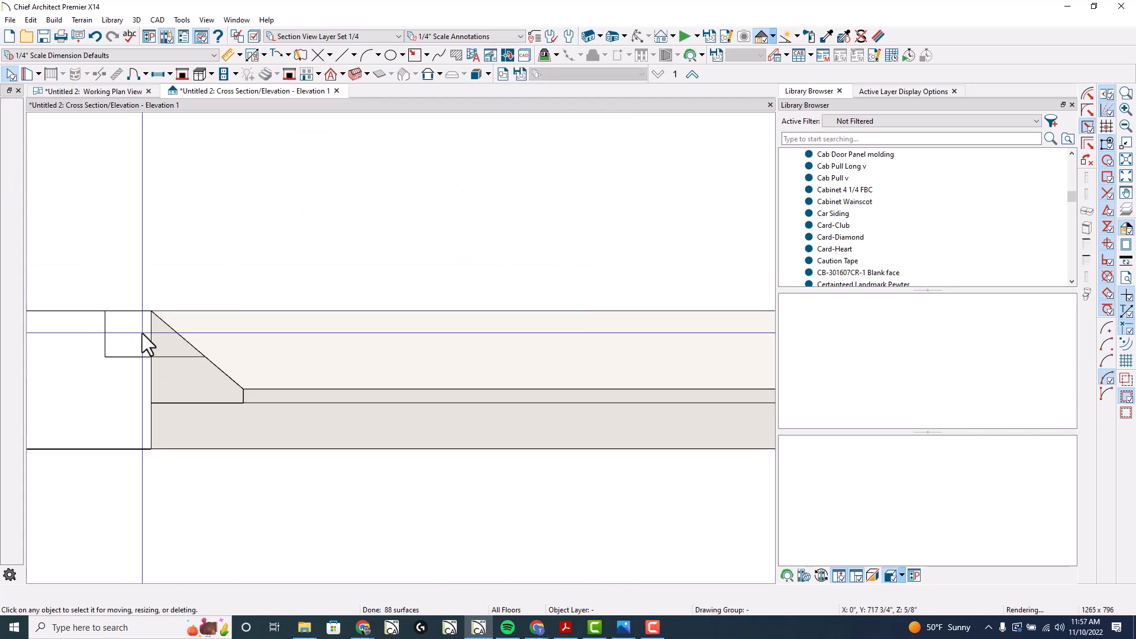
scroll(311, 379, "down", 3)
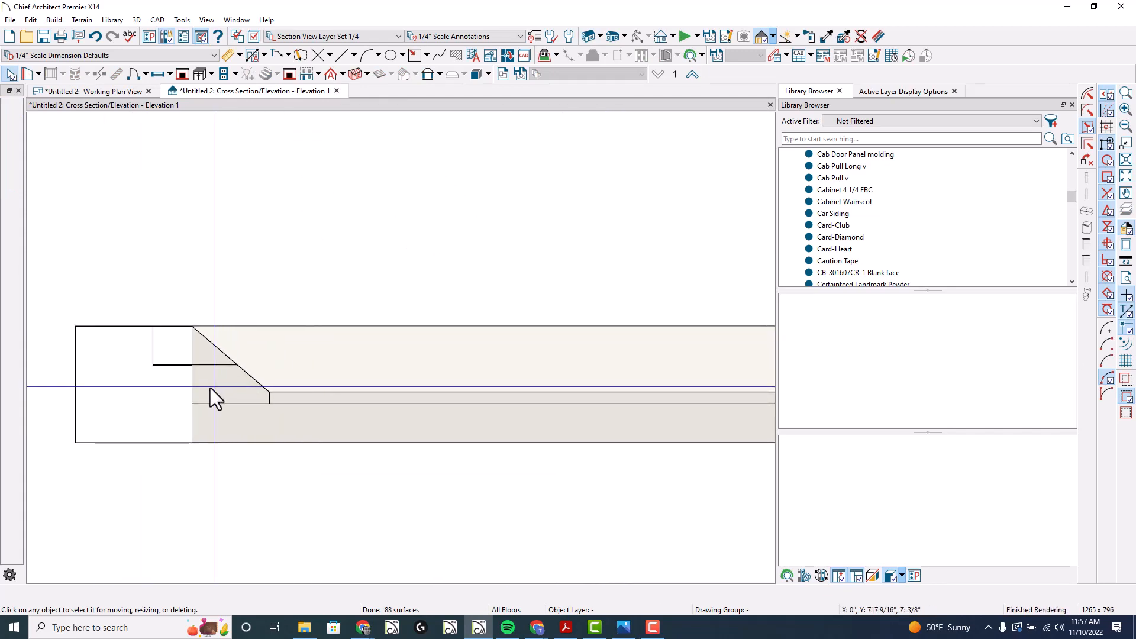
scroll(206, 388, "up", 1)
double_click(201, 371)
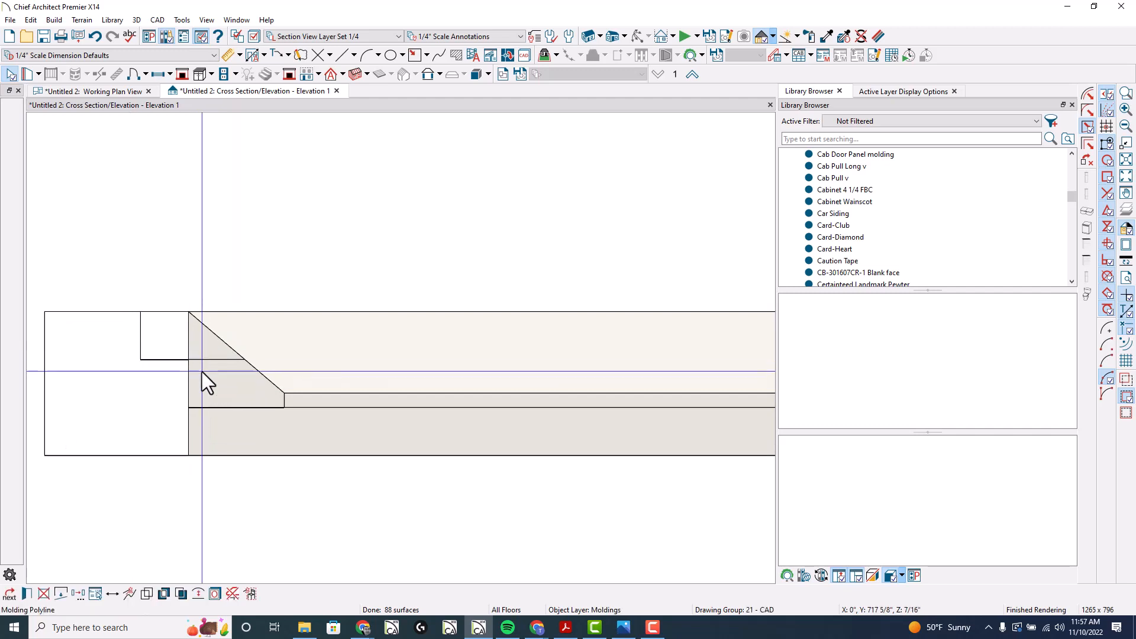
key("Escape")
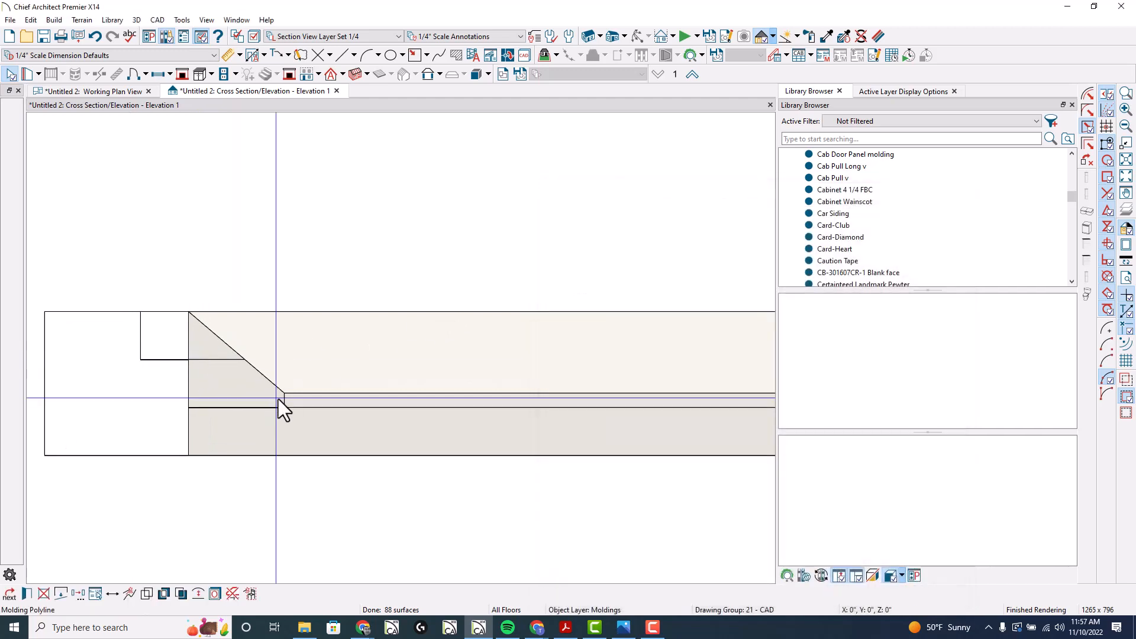
double_click(292, 377)
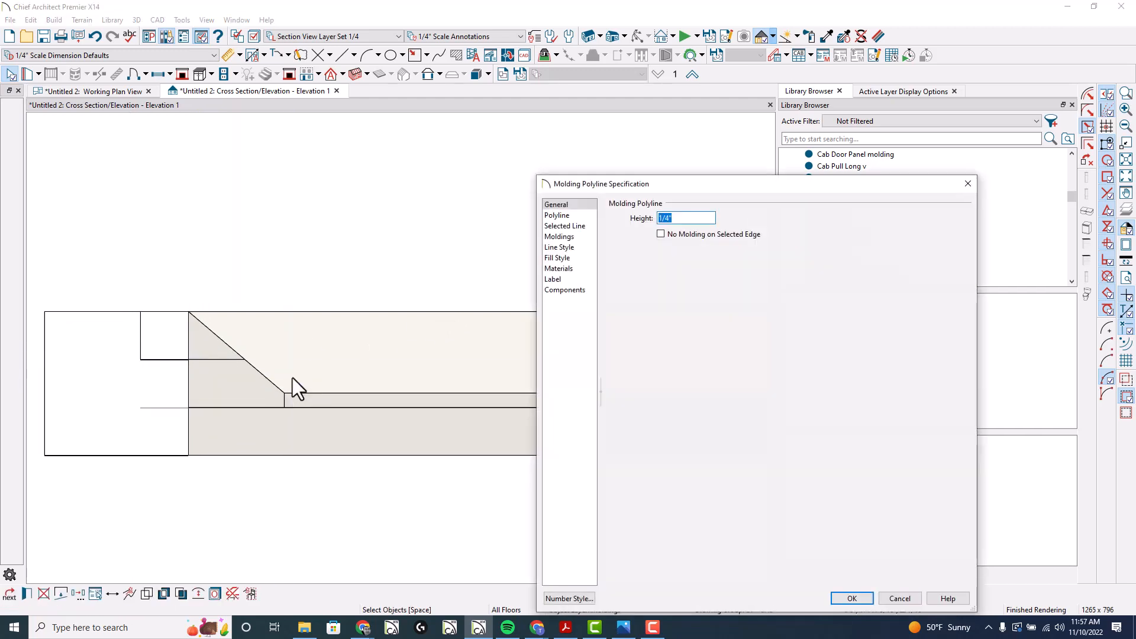
key("Return")
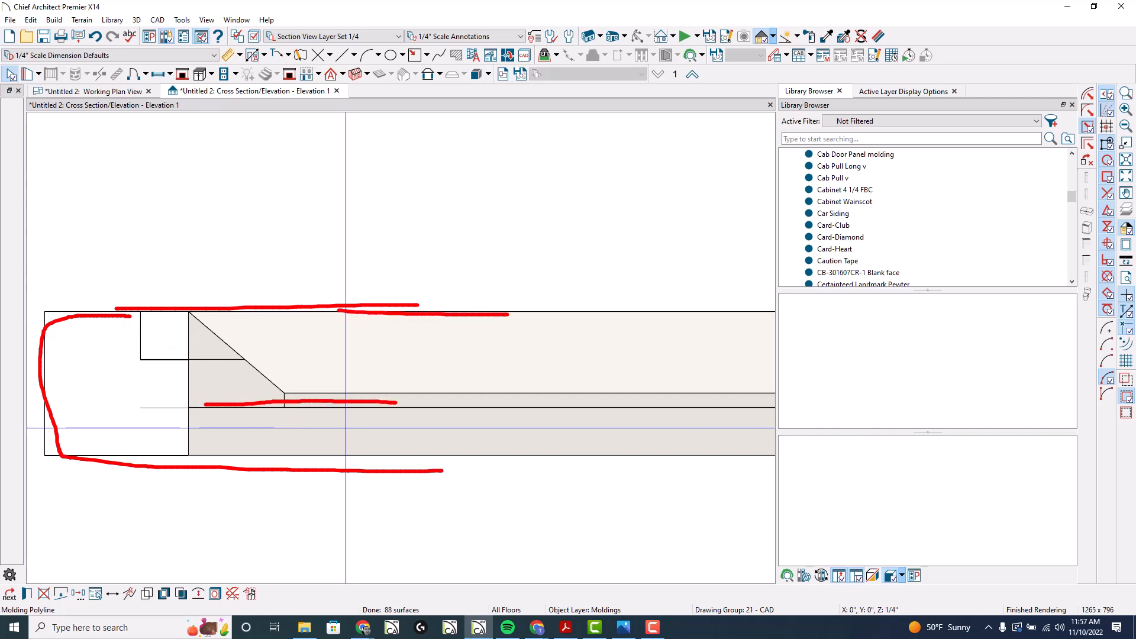
- Set the panel molding polyline's height to 1/2" and close the cross-section view
double_click(456, 377)
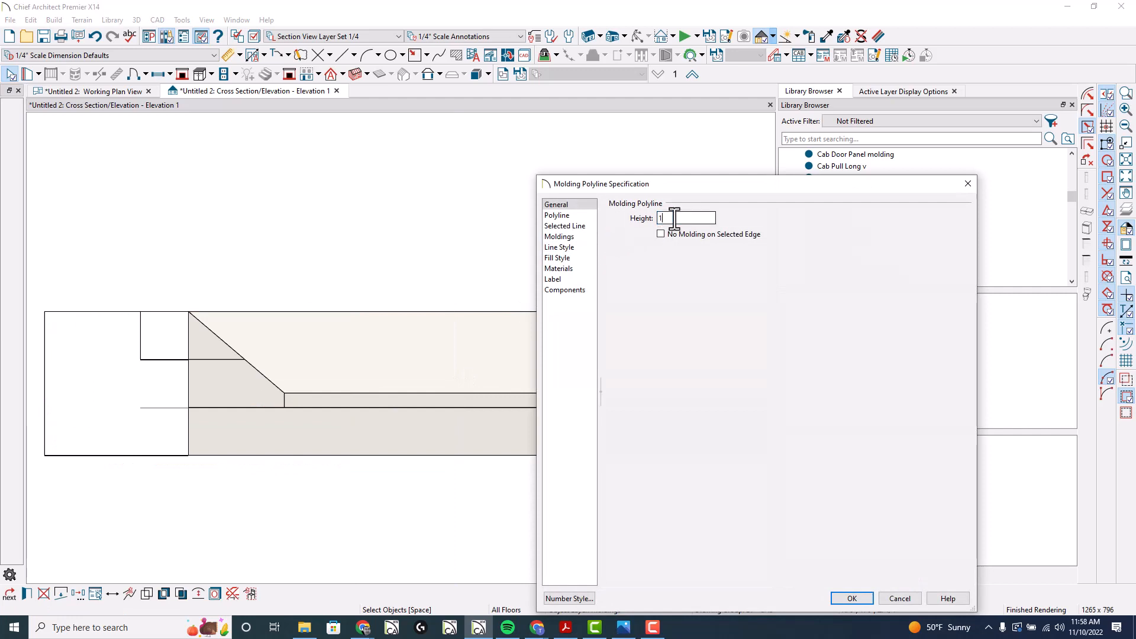
type("1/2")
key("Return")
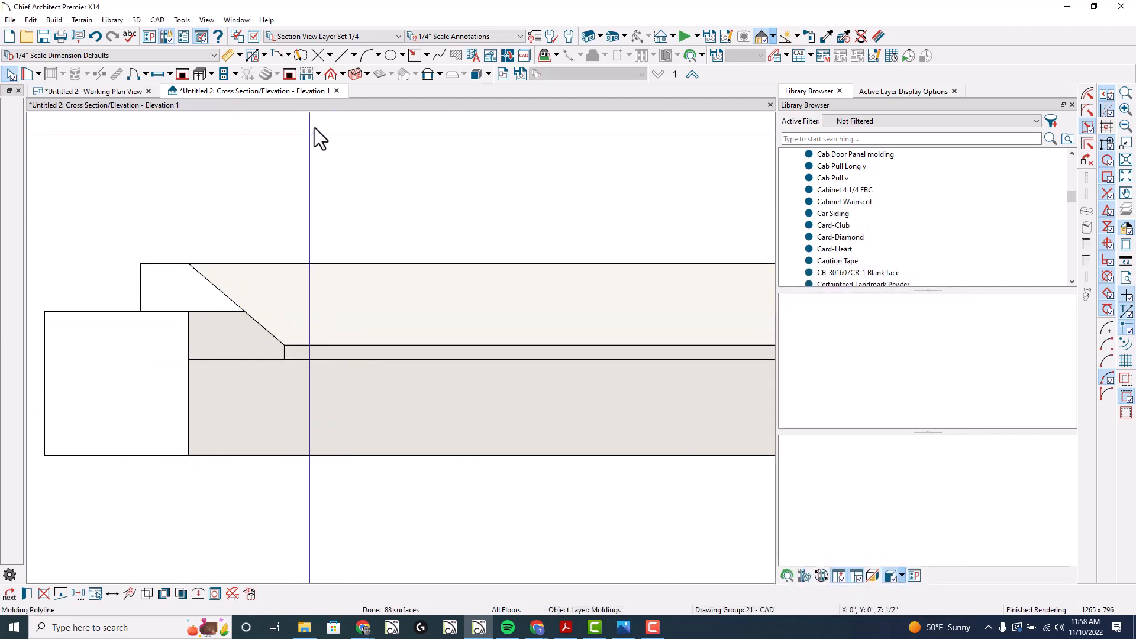
left_click(337, 91)
- Draw a 1'-11" wide rectangular CAD polyline over the molding polyline inset 1/2" from the door's outer edge
scroll(325, 301, "down", 1)
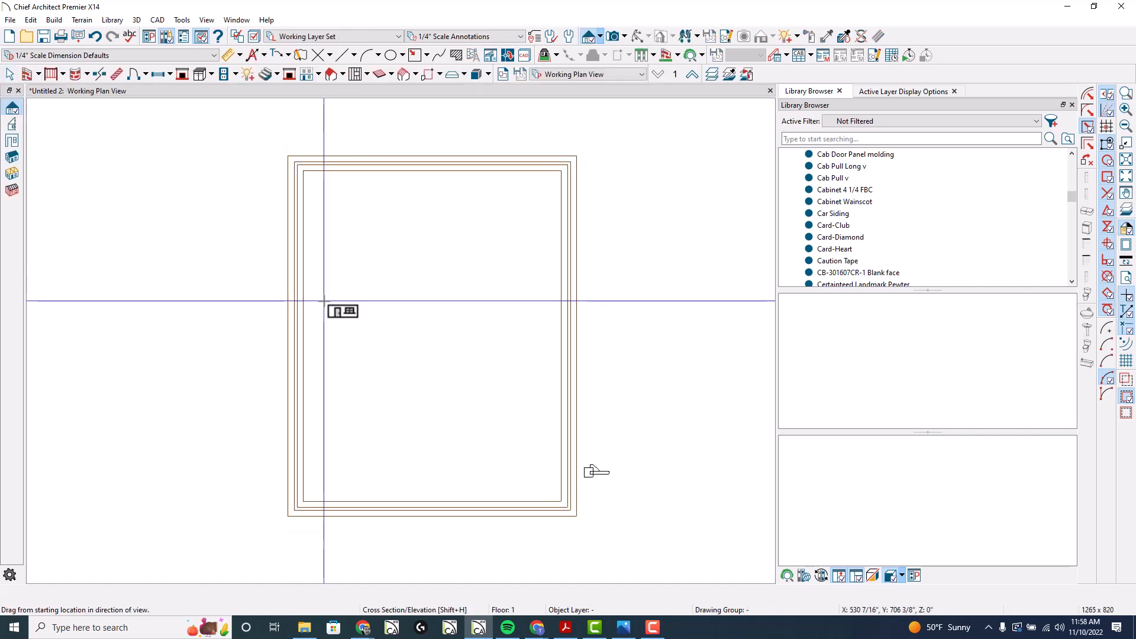
key("space")
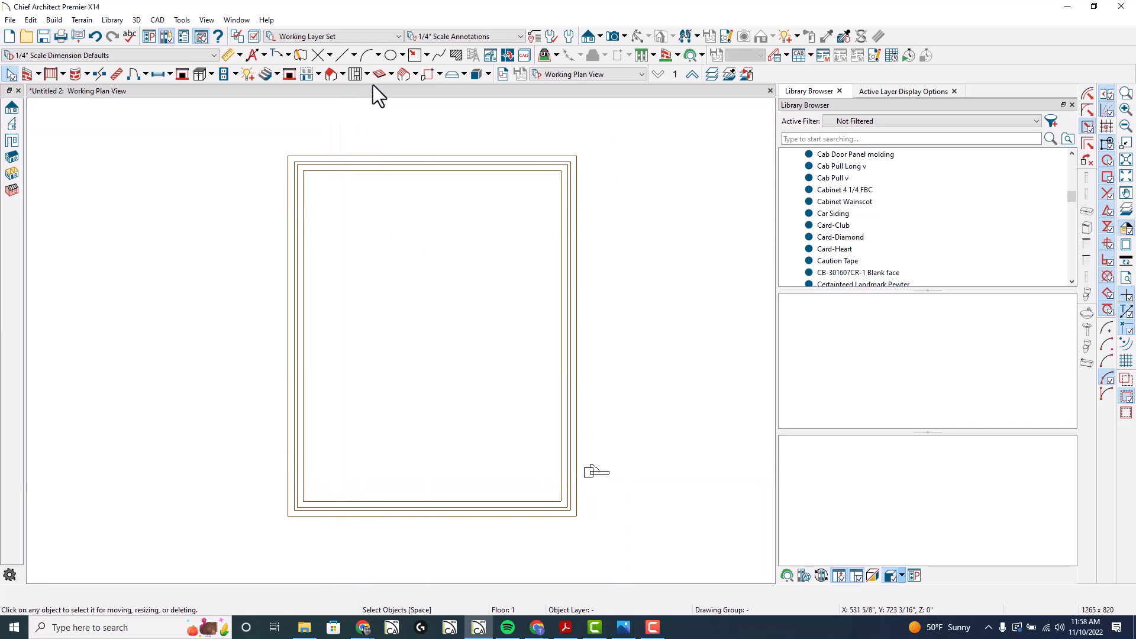
left_click(415, 55)
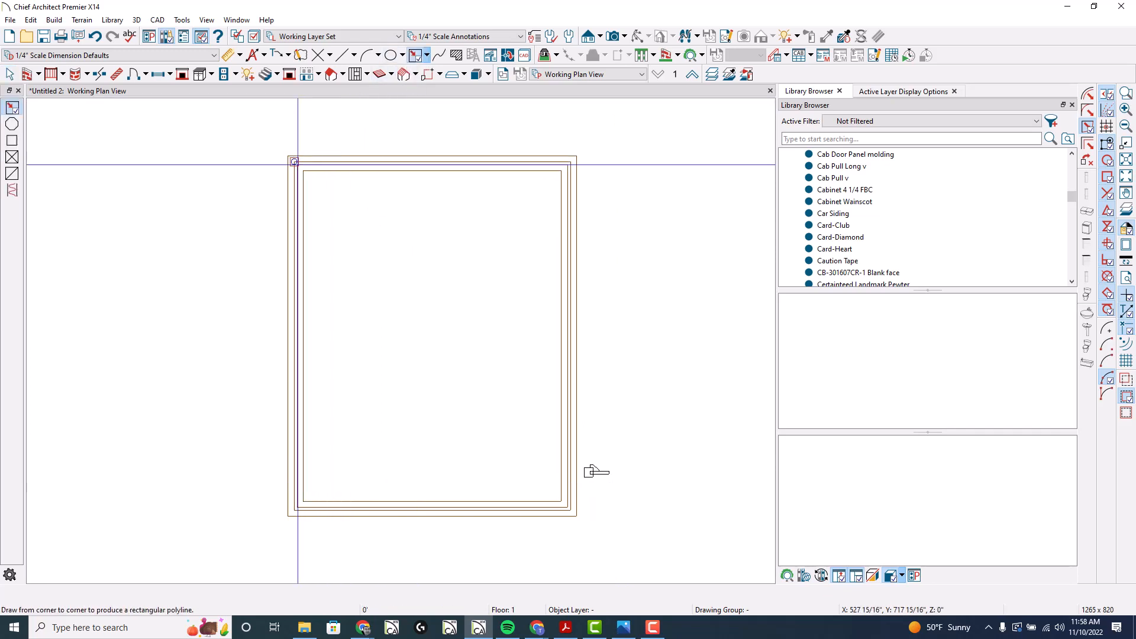
left_click_drag(294, 161, 571, 510)
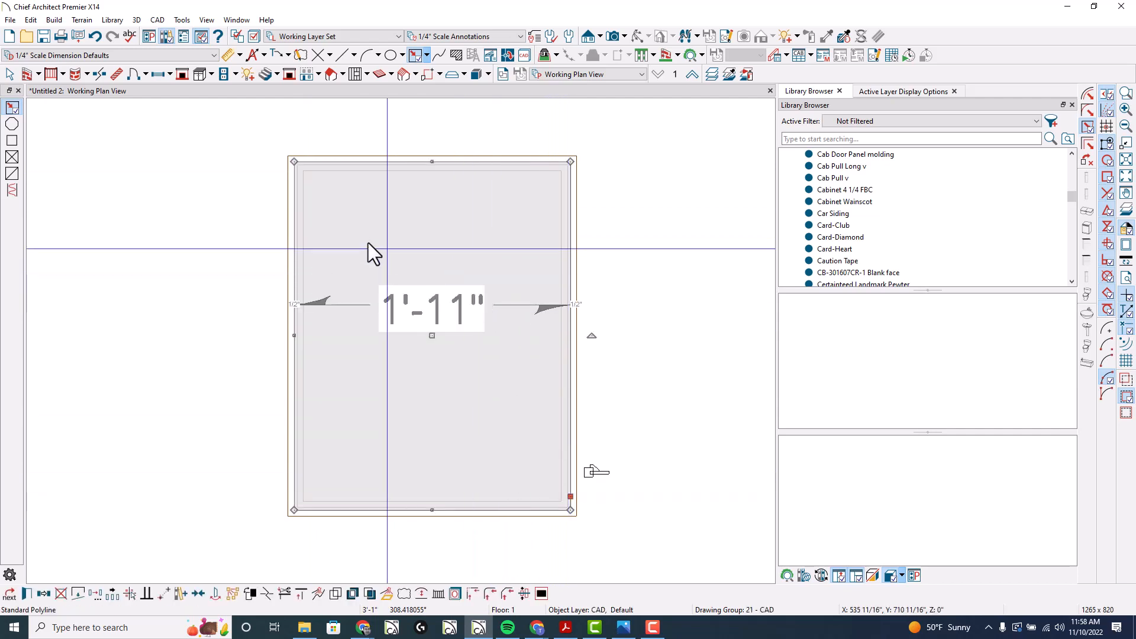
scroll(269, 261, "down", 1)
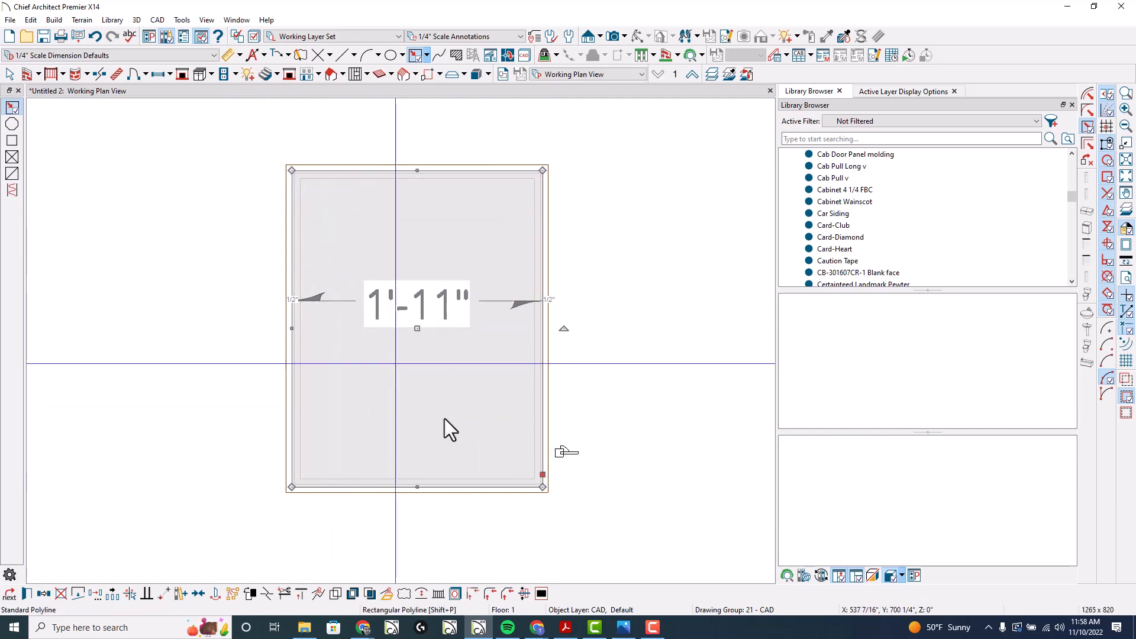
scroll(431, 484, "up", 2)
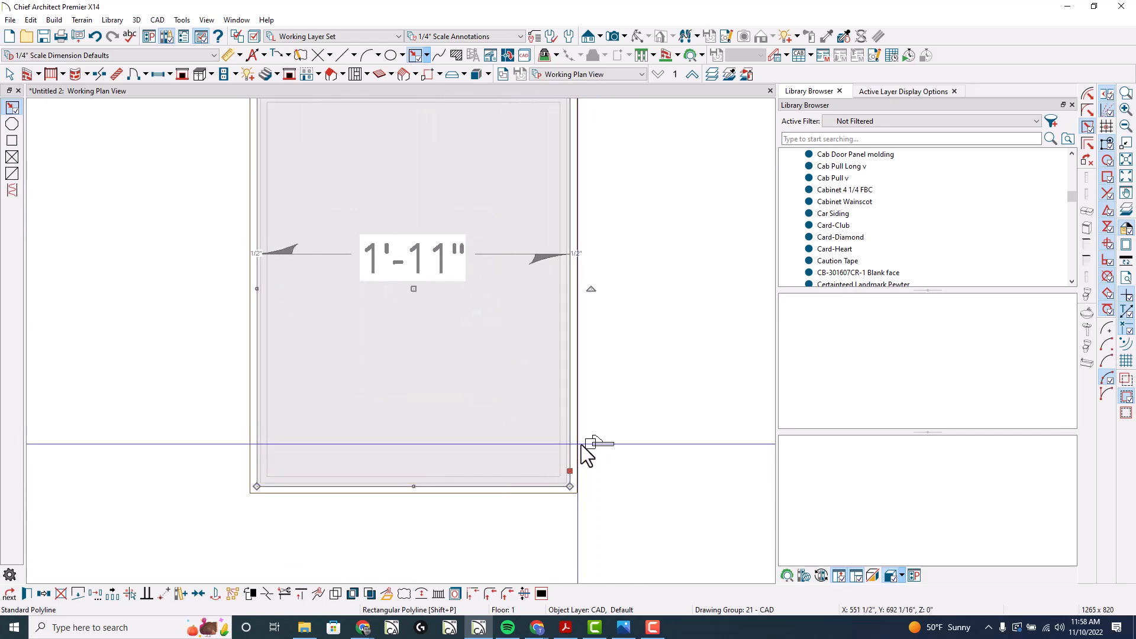
- Convert the rectangle to a 1/4" thick slab with Absolute elevation reference, top at 1/2" and bottom at 1/4"
left_click(387, 595)
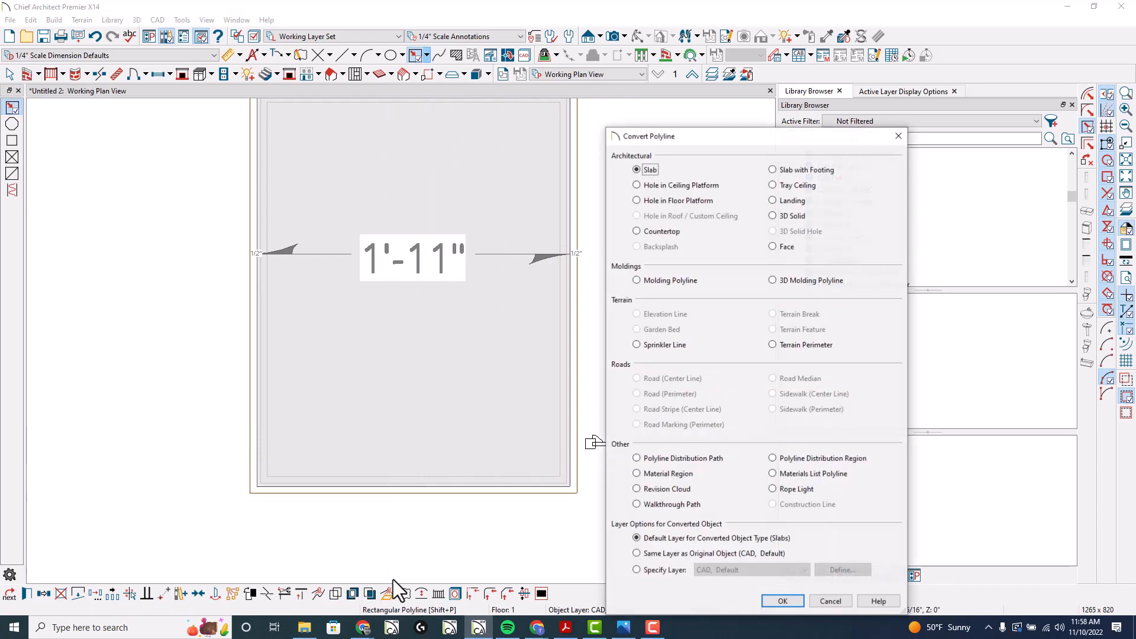
left_click(771, 600)
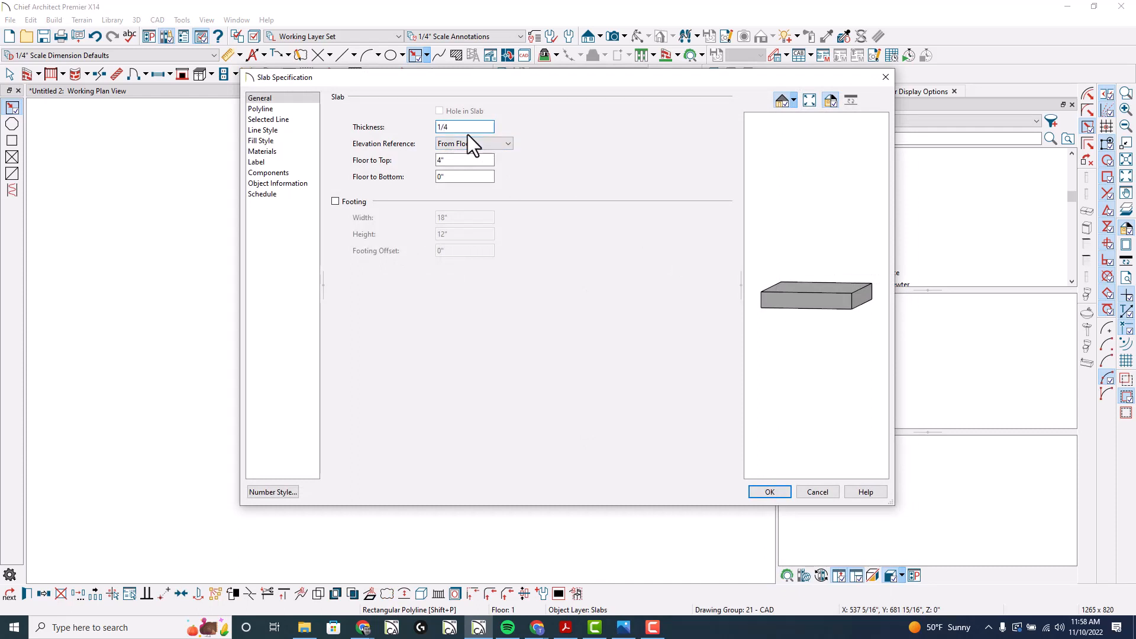
type("1/4")
left_click(467, 144)
left_click(467, 168)
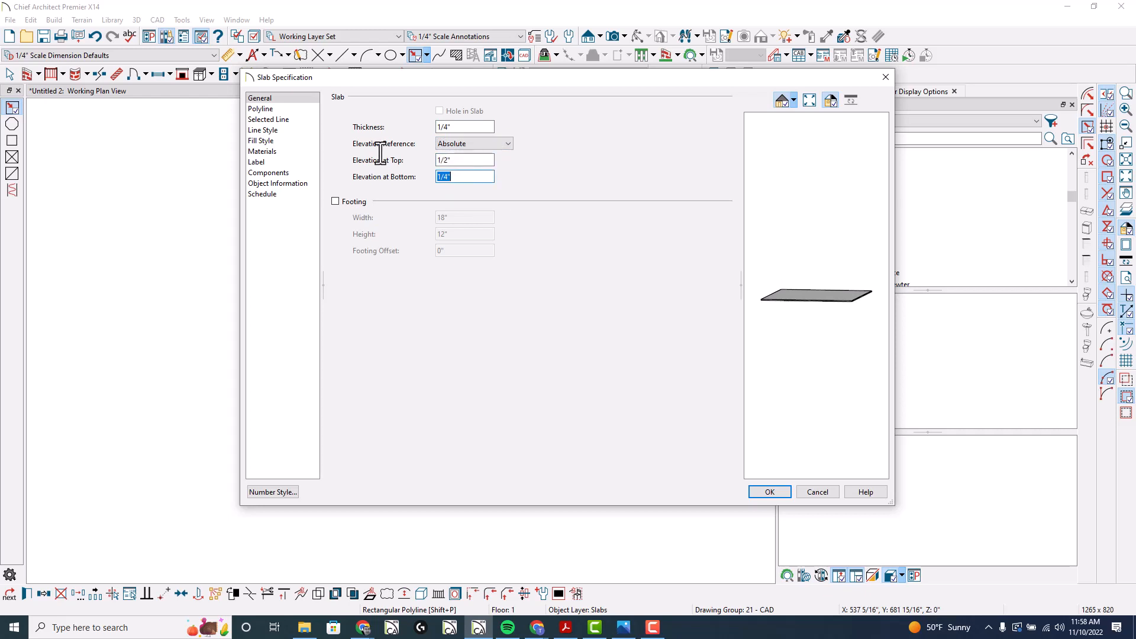
key("Return")
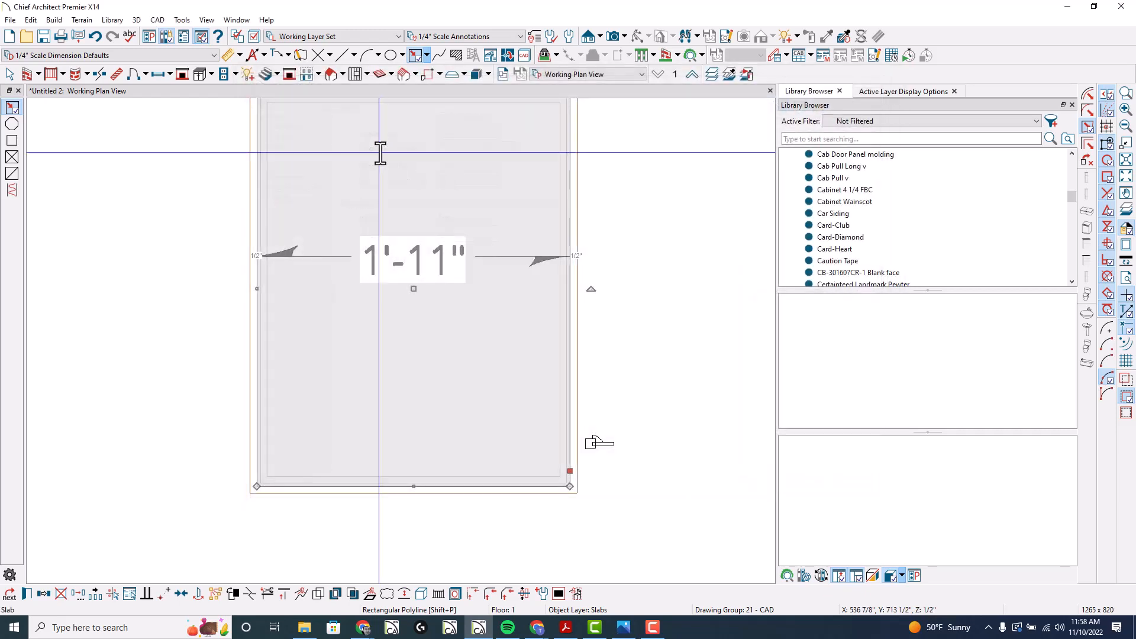
- Cut a new cross-section through the door and examine how the slab panel sits in the frame at both ends
left_click(589, 34)
mouse_move(426, 261)
left_mouse_down()
mouse_move(626, 261)
mouse_move(609, 257)
left_mouse_up()
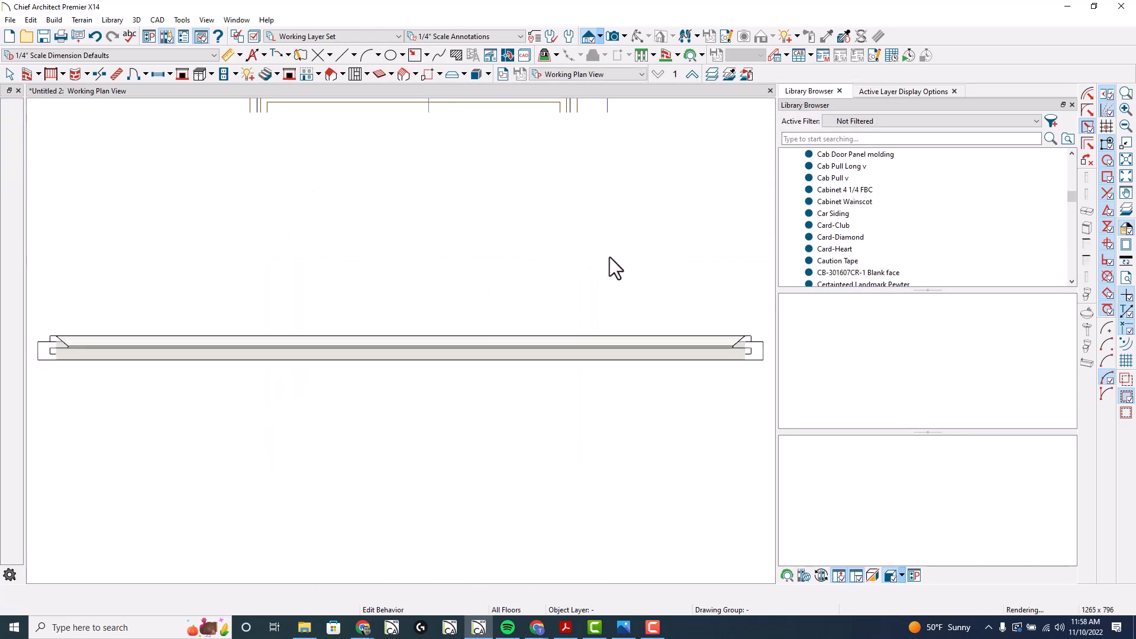
scroll(755, 352, "up", 4)
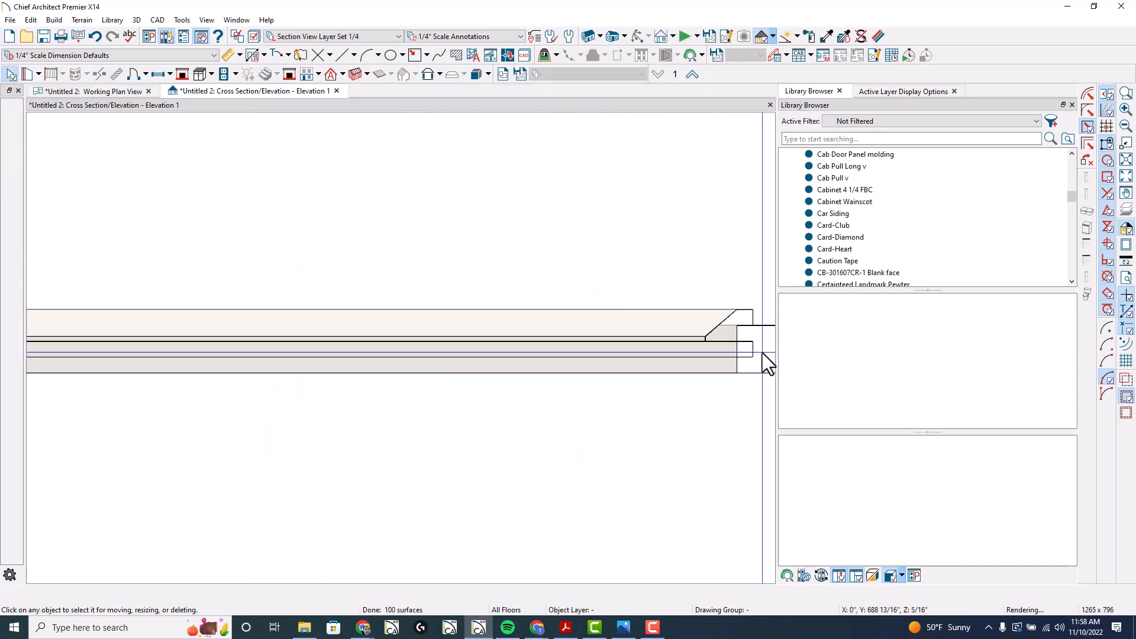
scroll(762, 353, "down", 5)
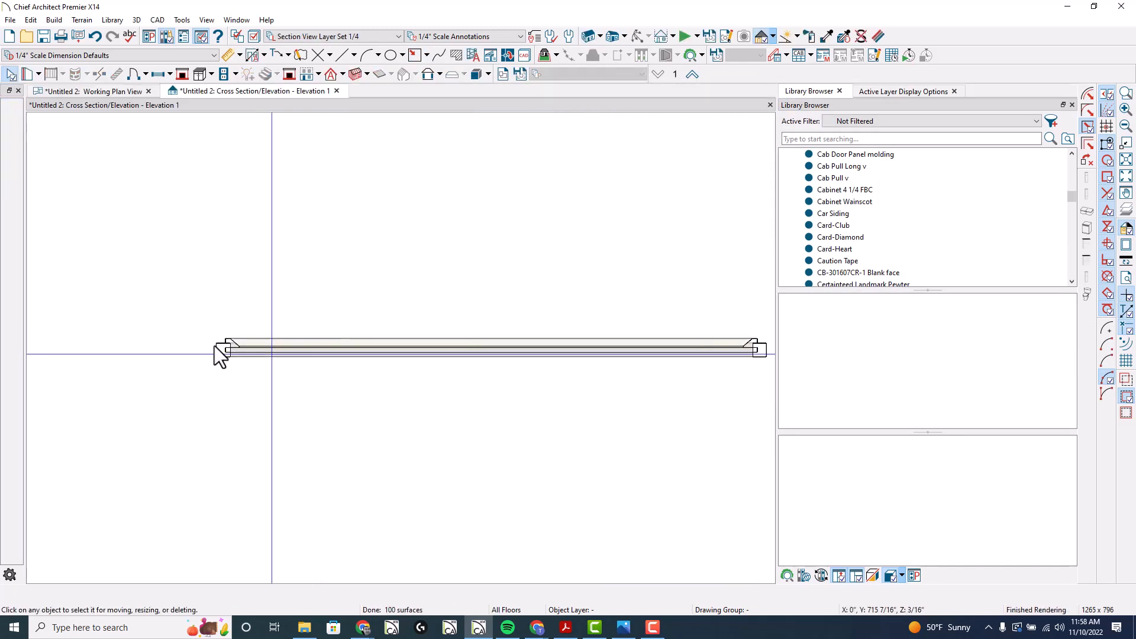
scroll(221, 352, "up", 5)
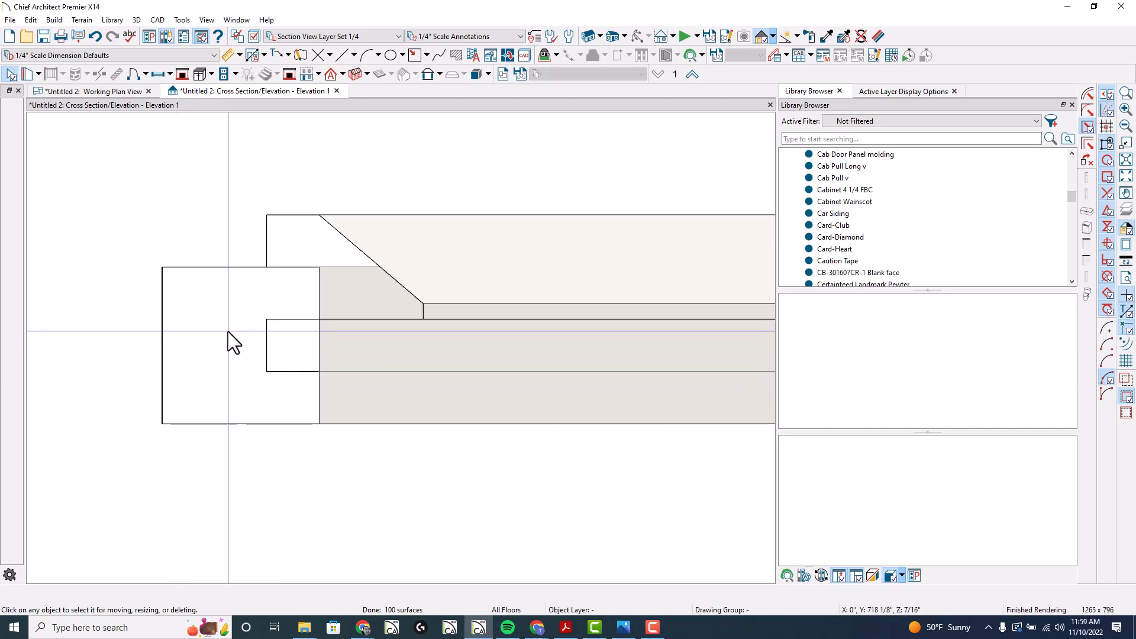
- Copy the CAD cross-section outlines from the plan and paste them above the door's section in the cross-section view for comparison
left_click(126, 94)
scroll(603, 466, "down", 5)
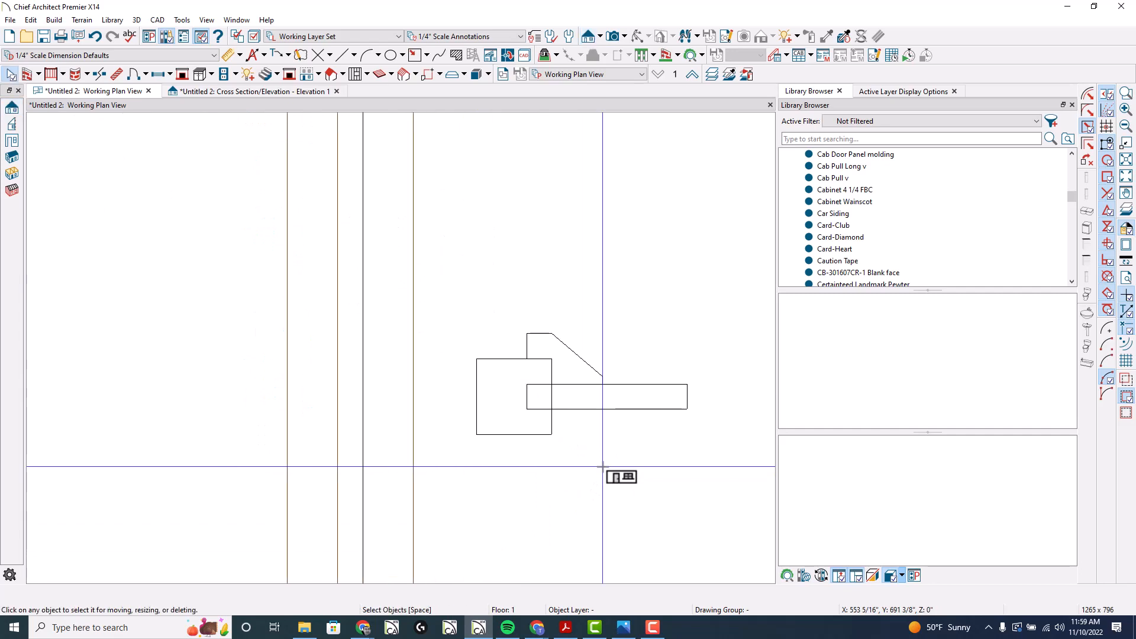
left_click_drag(703, 507, 430, 282)
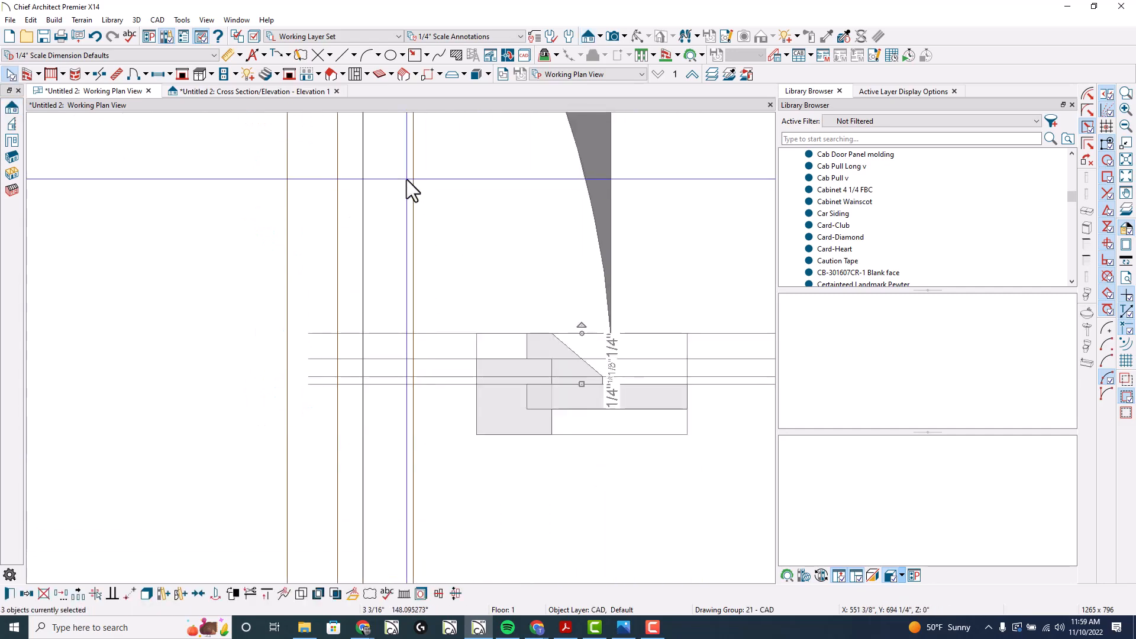
left_click(278, 92)
scroll(514, 414, "down", 2)
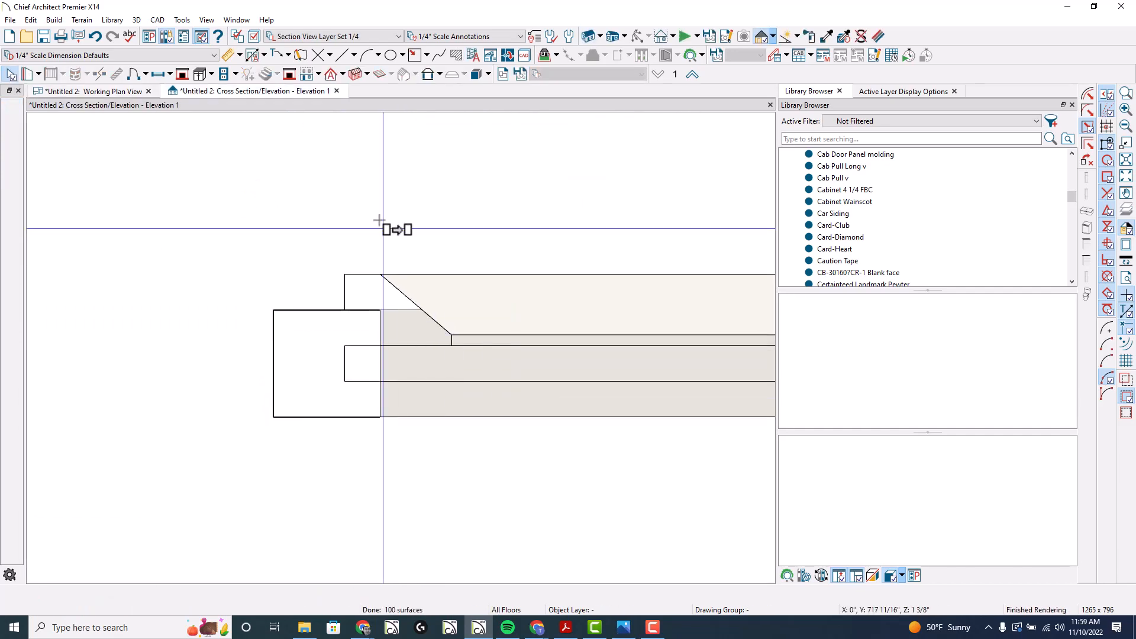
left_click(373, 201)
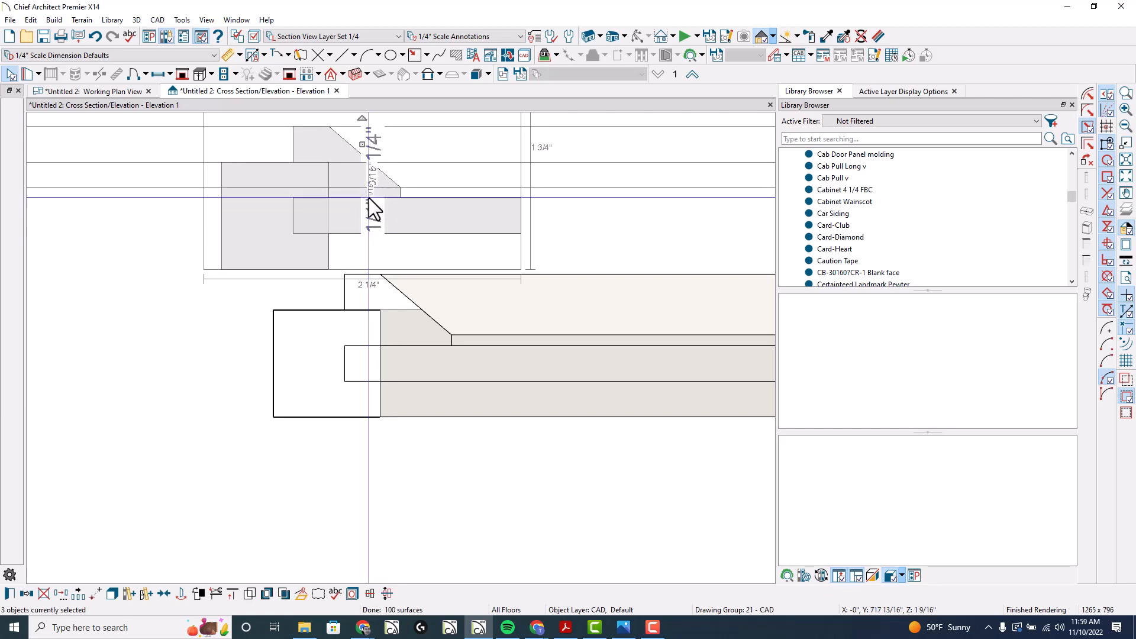
scroll(418, 393, "down", 2)
left_click_drag(378, 221, 425, 189)
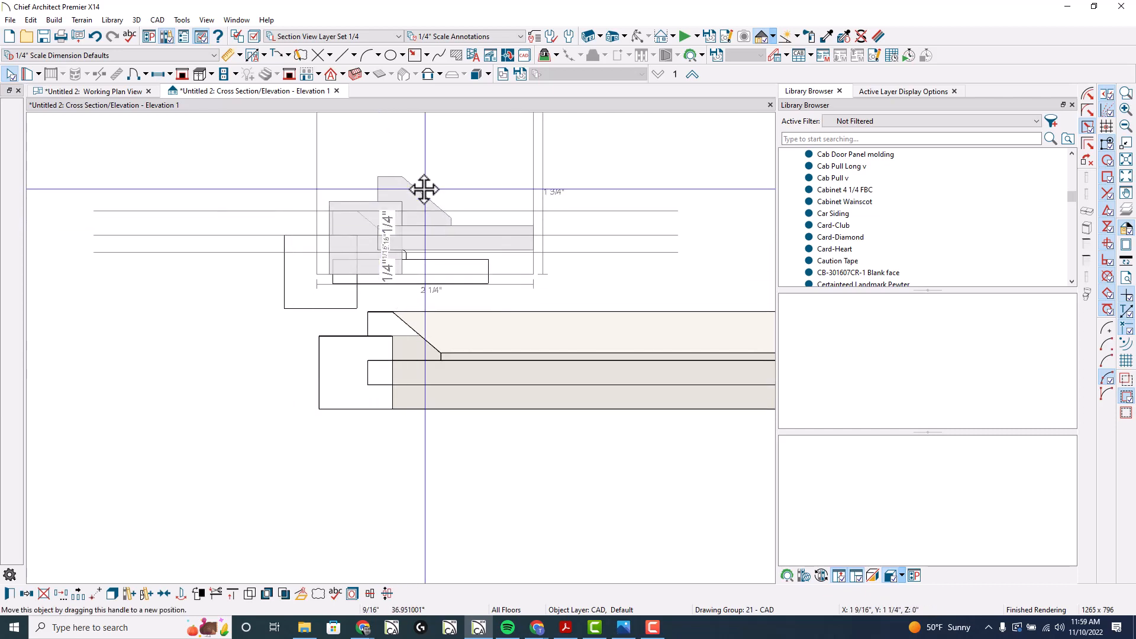
left_click(485, 477)
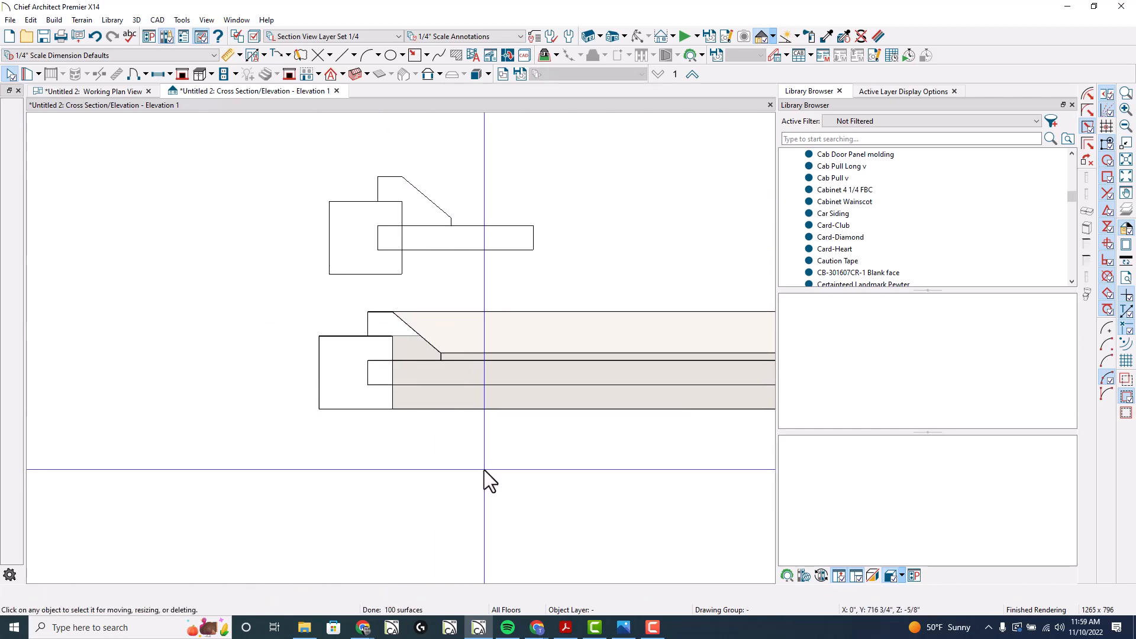
scroll(356, 501, "down", 1)
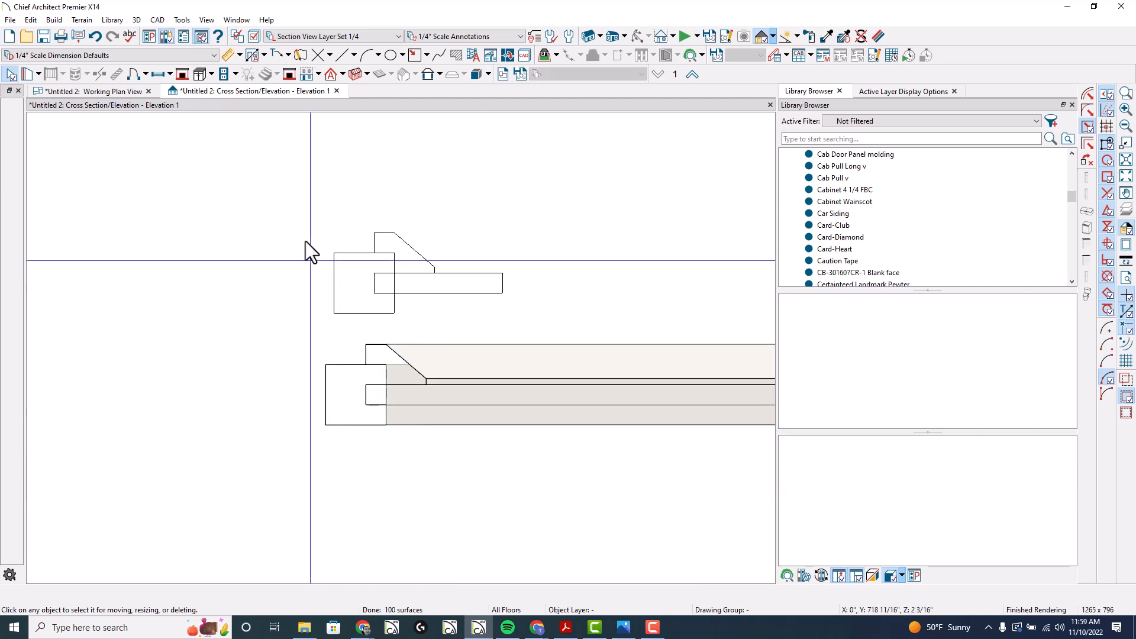
- Return to the plan view and close the cross-section view without saving it
left_click(121, 91)
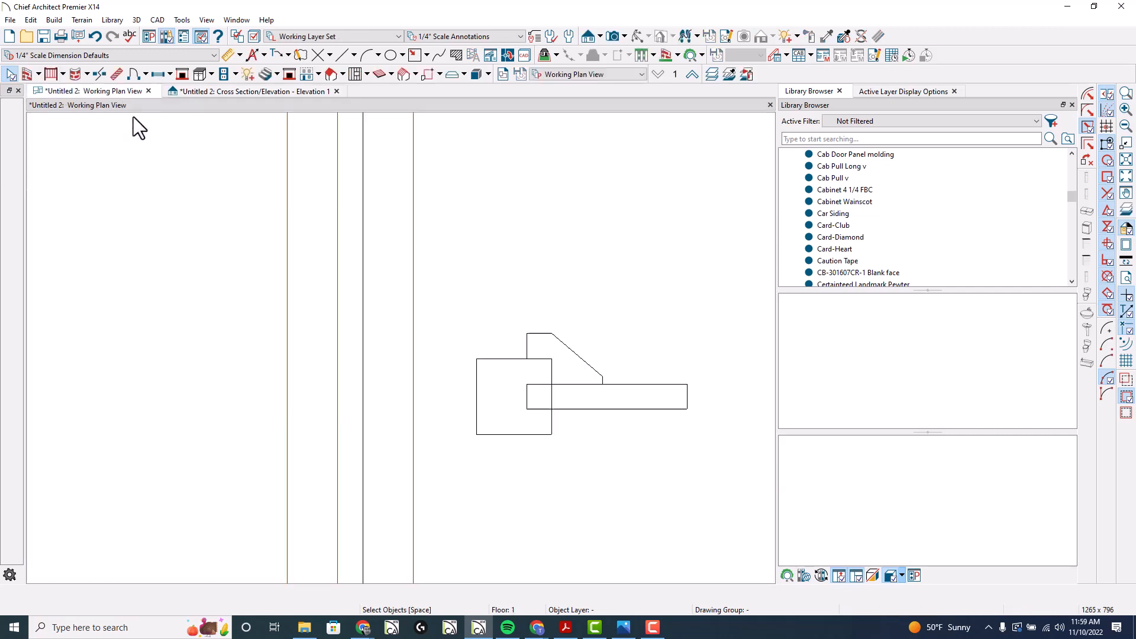
scroll(521, 348, "up", 6)
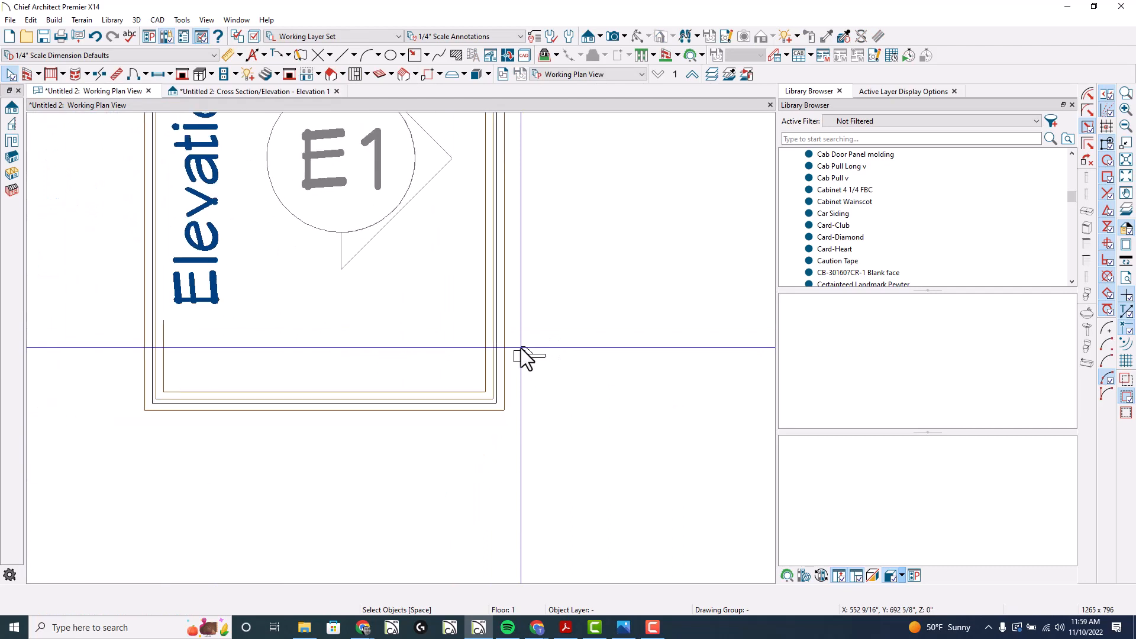
scroll(522, 349, "down", 4)
left_click(336, 91)
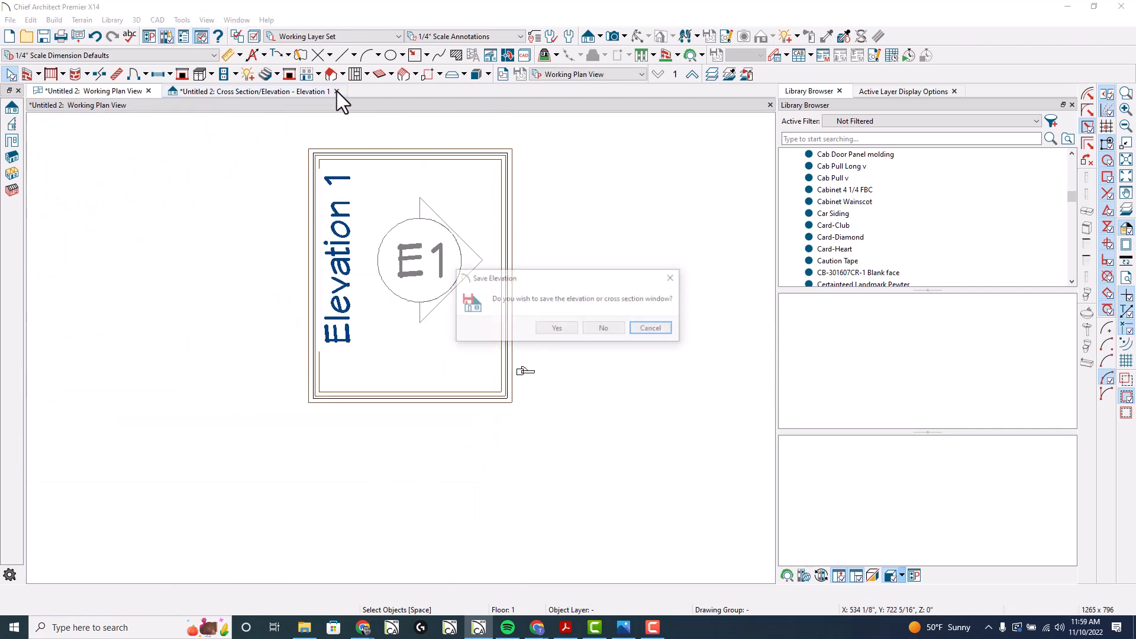
left_click(597, 330)
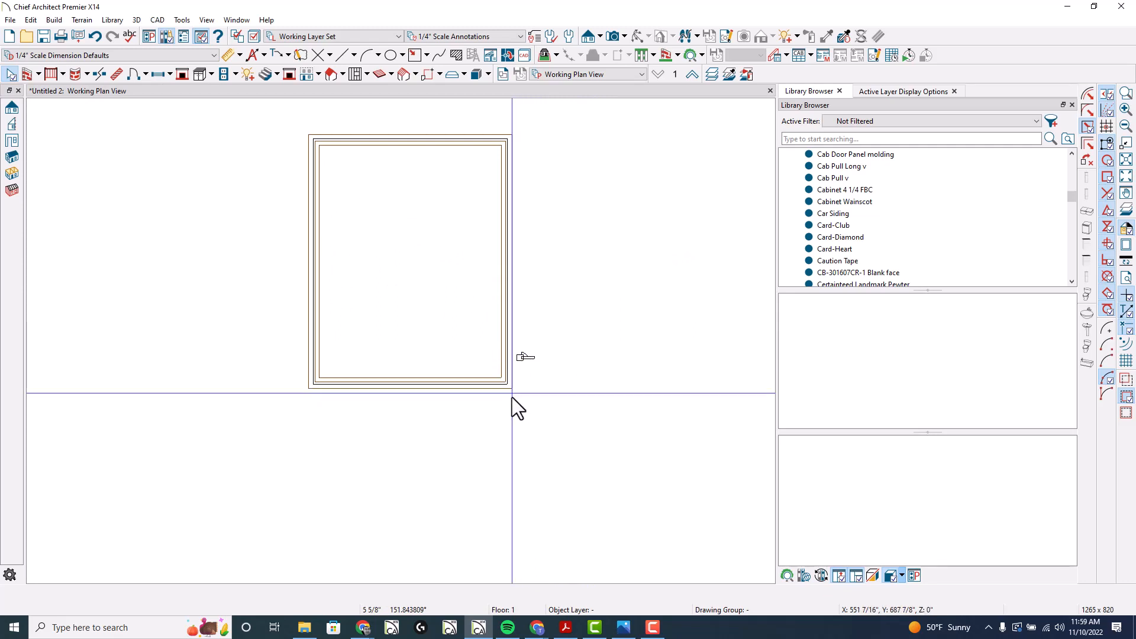
- Open a perspective full overview of the door and examine its frame edge and panel molding
key("shift+o")
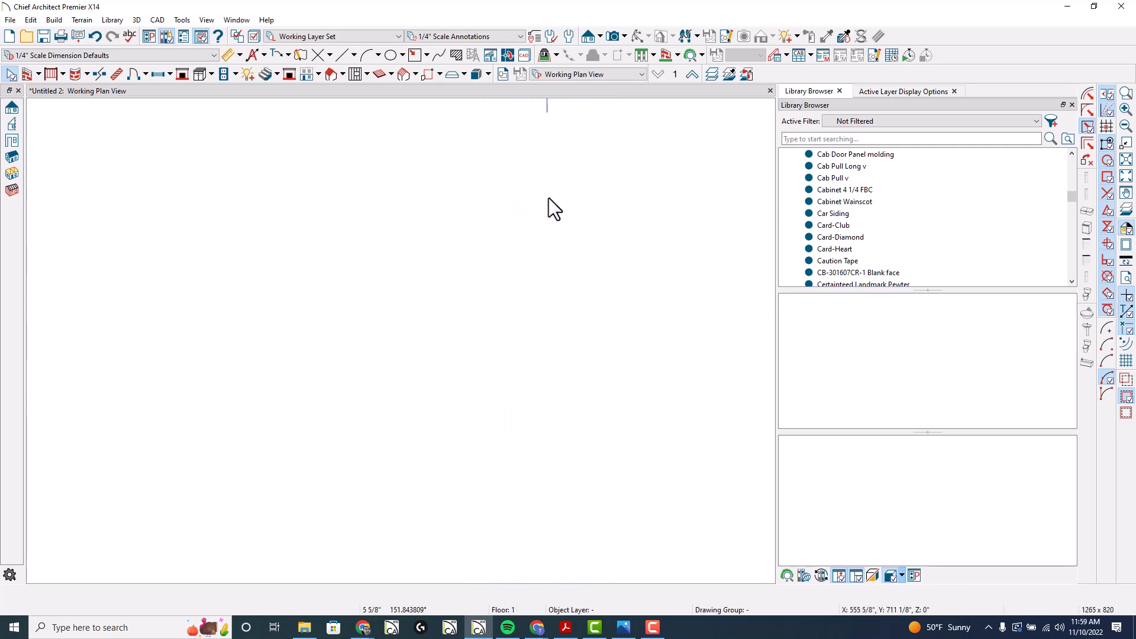
left_click_drag(483, 394, 470, 463)
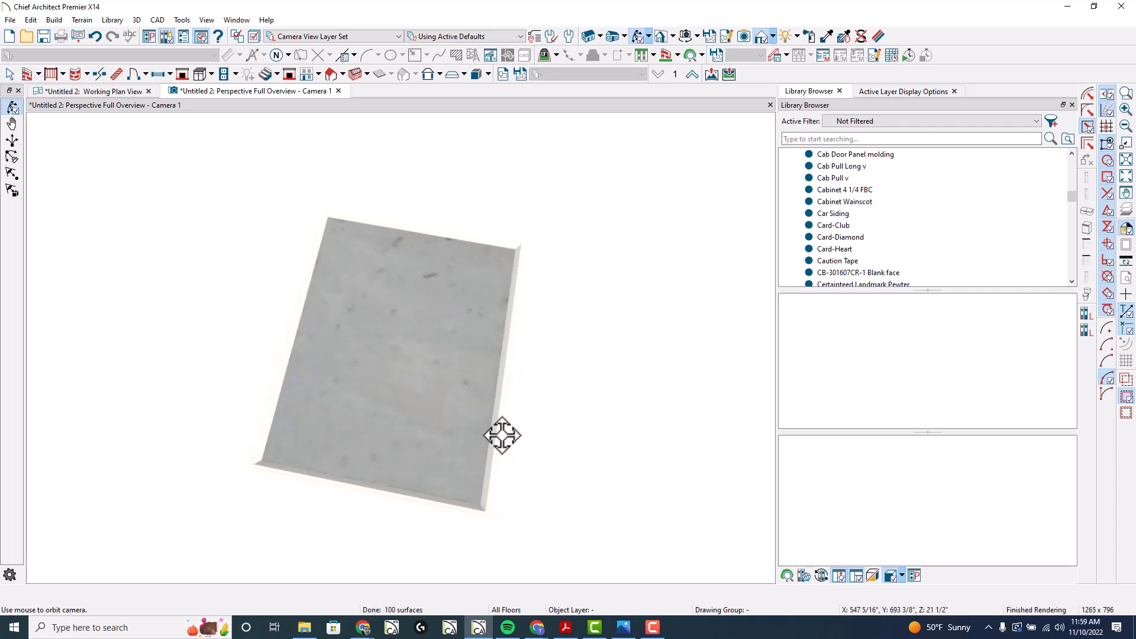
left_click_drag(491, 439, 488, 415)
left_click_drag(500, 473, 315, 404)
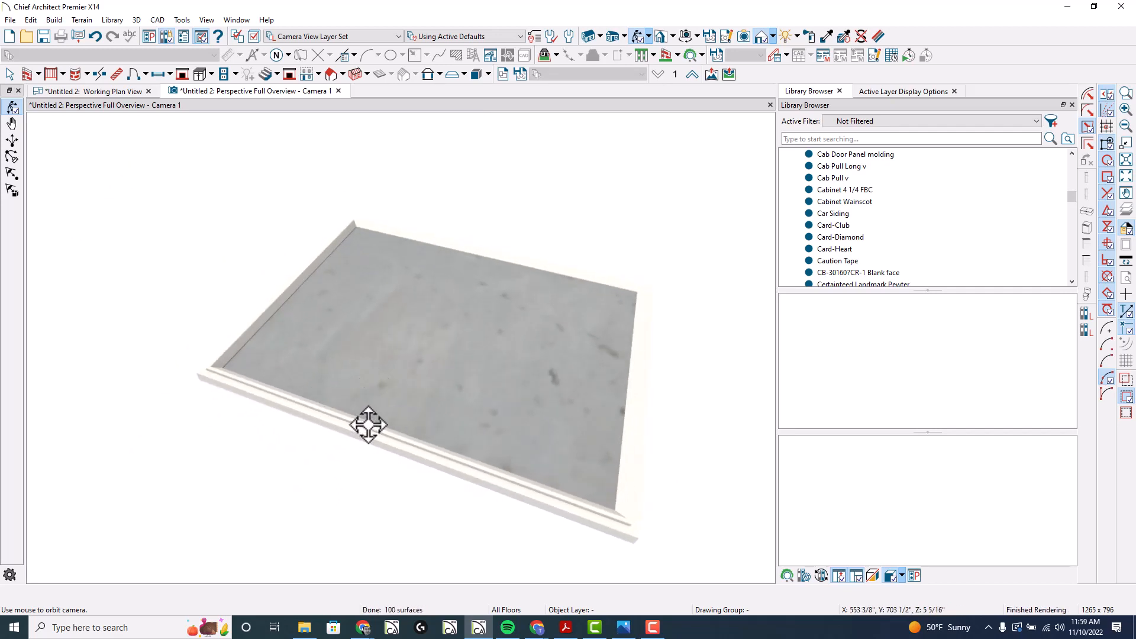
mouse_move(364, 433)
left_mouse_down()
mouse_move(389, 442)
mouse_move(372, 423)
mouse_move(391, 432)
left_mouse_up()
left_click_drag(352, 385, 454, 415)
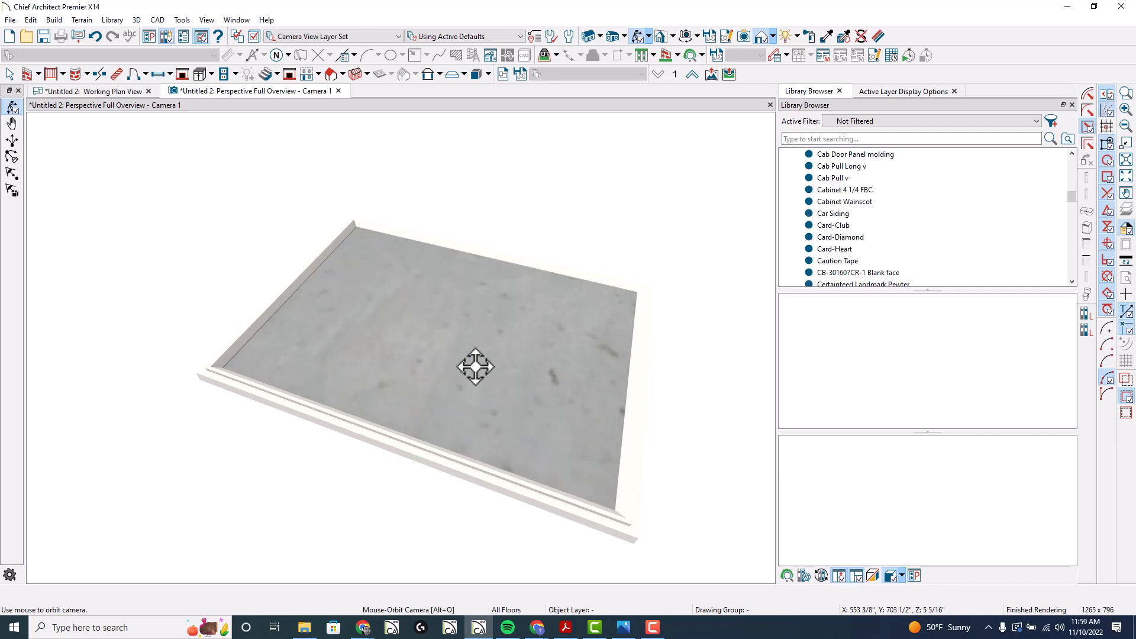
- Browse the Core Catalogs materials in the library to the Yellow group of Generic Colors
scroll(804, 240, "up", 1)
scroll(803, 240, "up", 10)
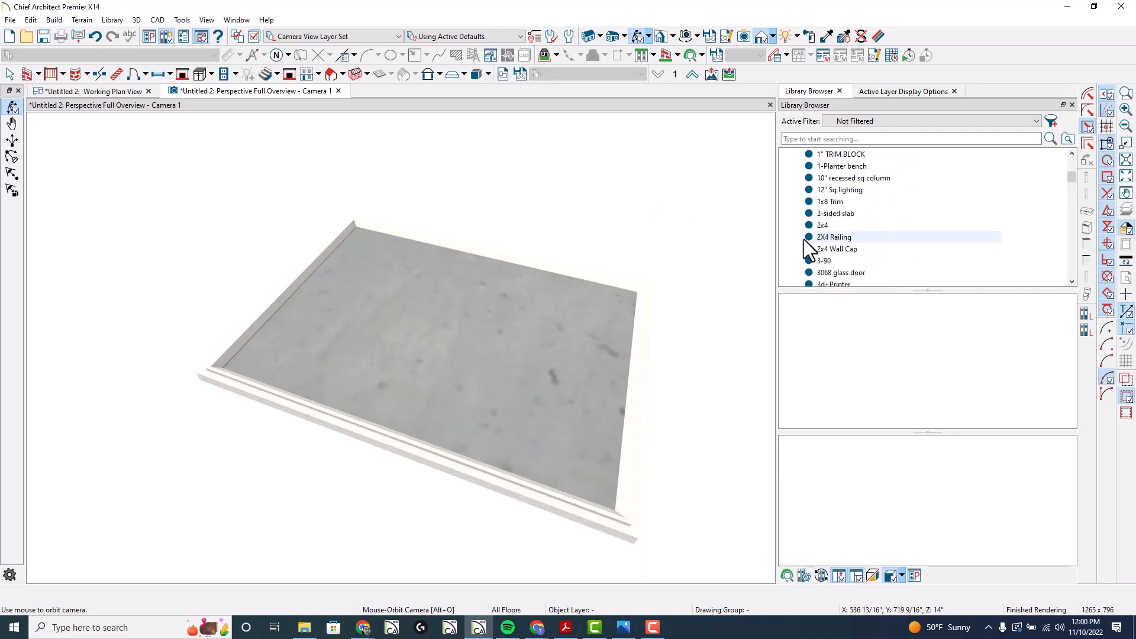
left_click(785, 190)
left_click(785, 154)
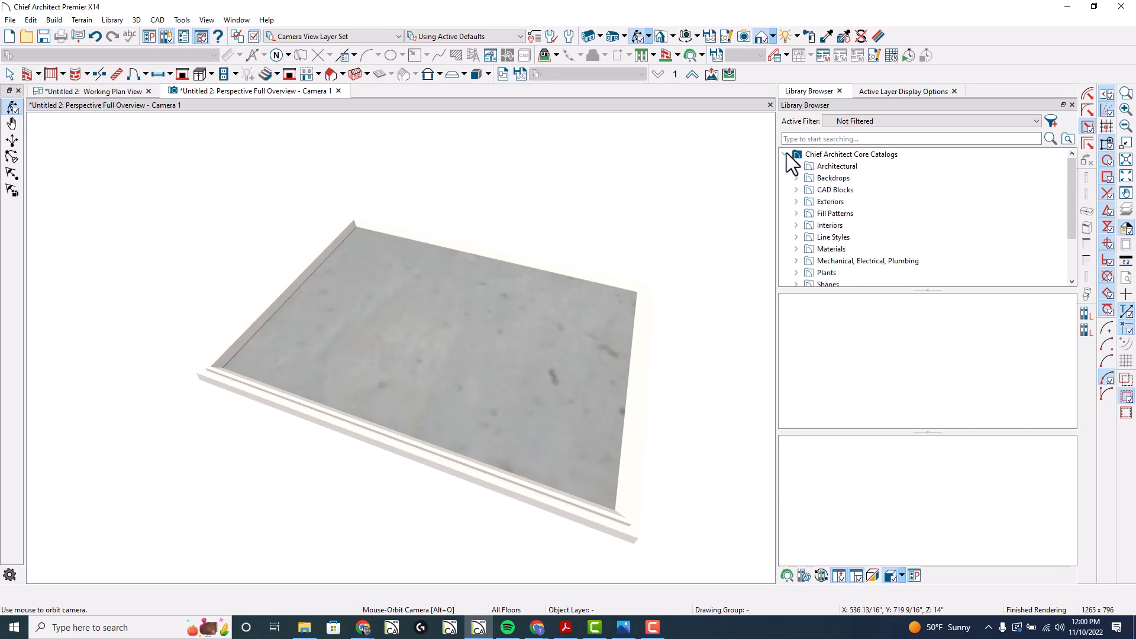
scroll(824, 201, "down", 2)
left_click(829, 190)
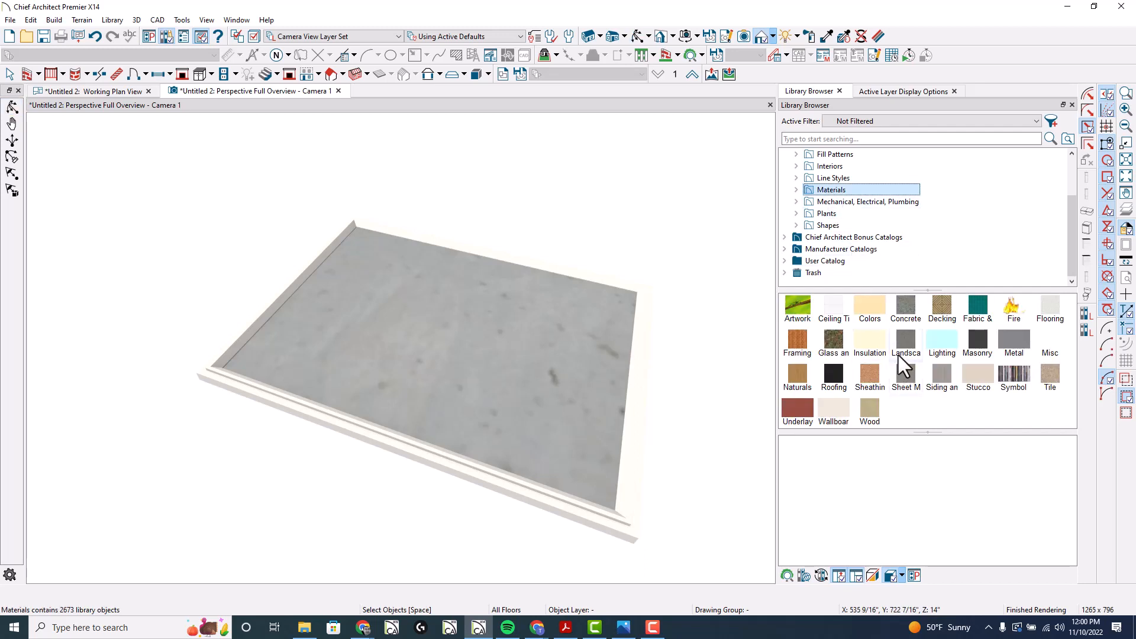
double_click(872, 308)
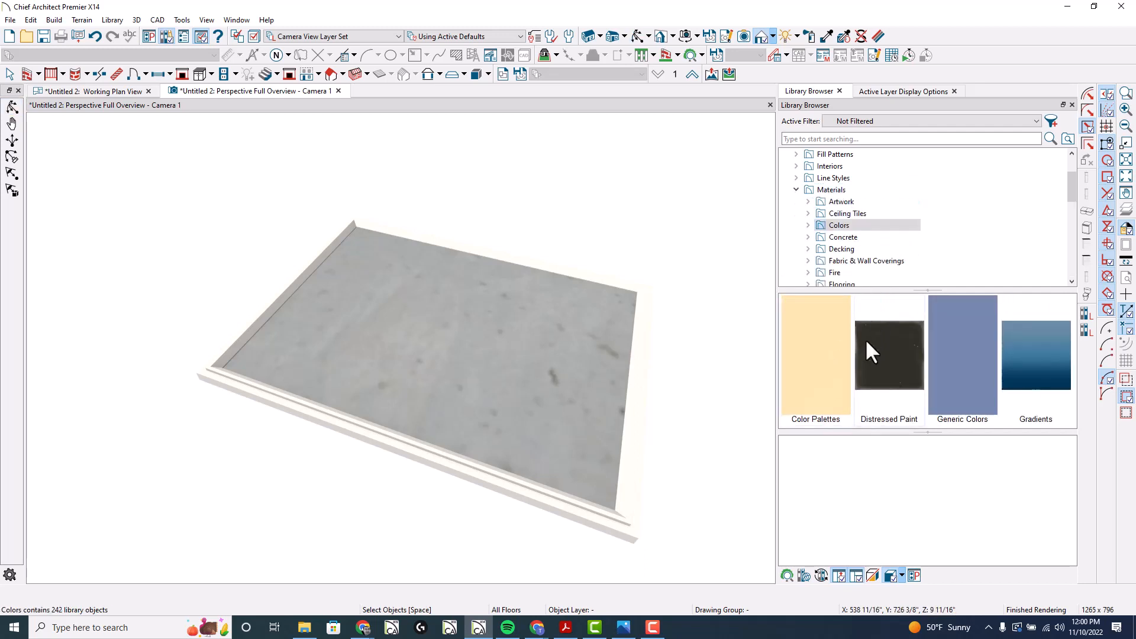
double_click(865, 338)
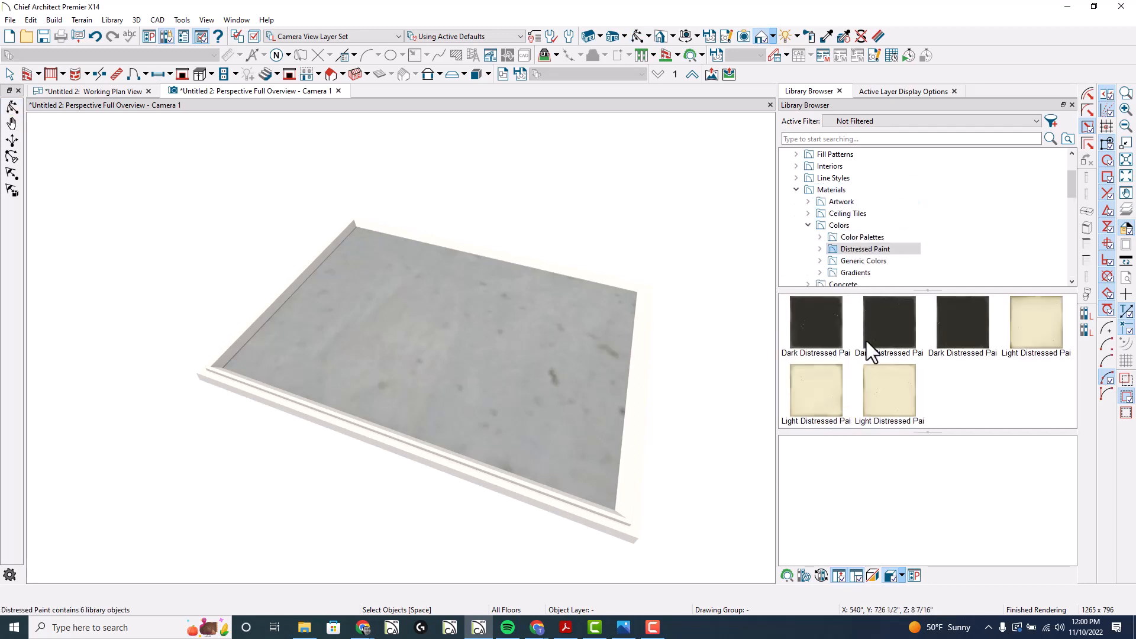
left_click(864, 262)
double_click(1035, 388)
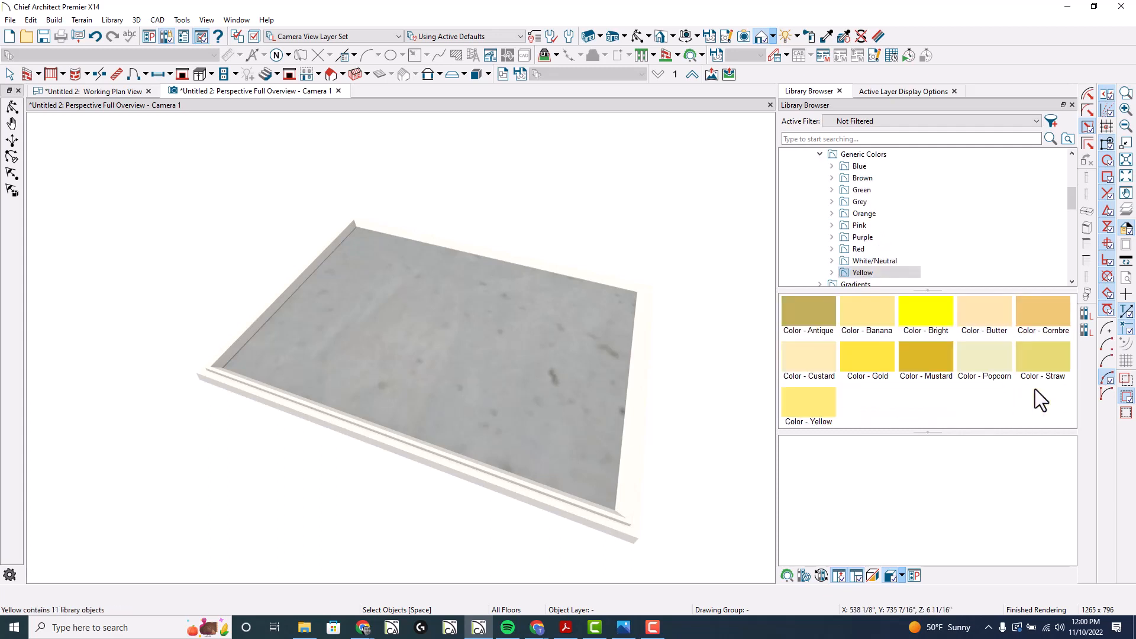
- Apply the material Color - Gold to the inner panel molding in the perspective view
left_click(884, 358)
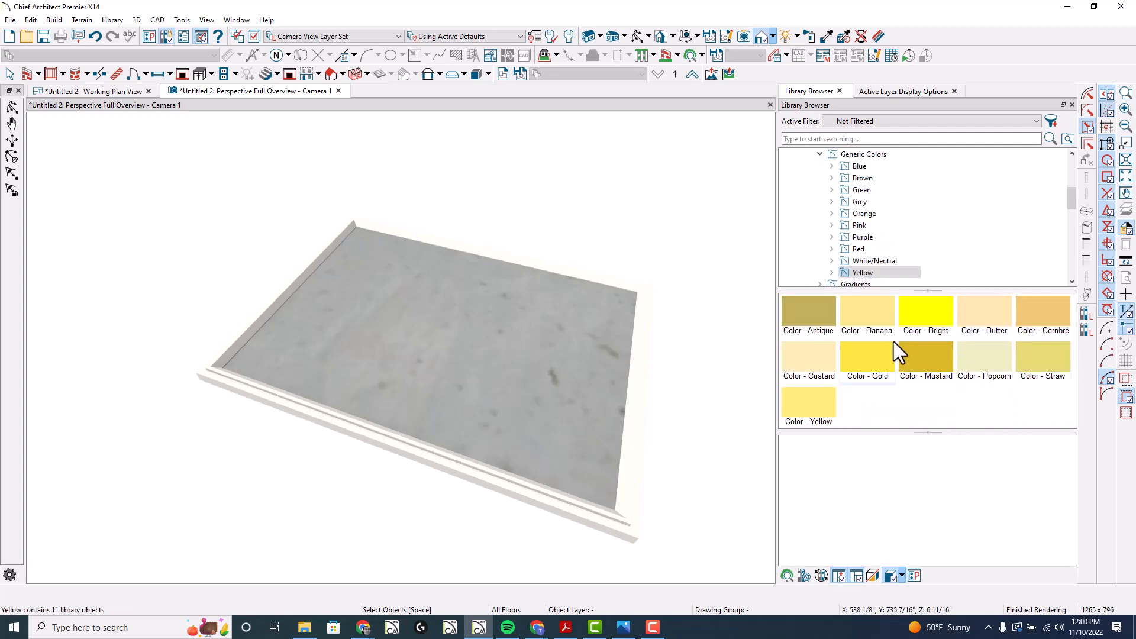
left_click(496, 469)
key("Escape")
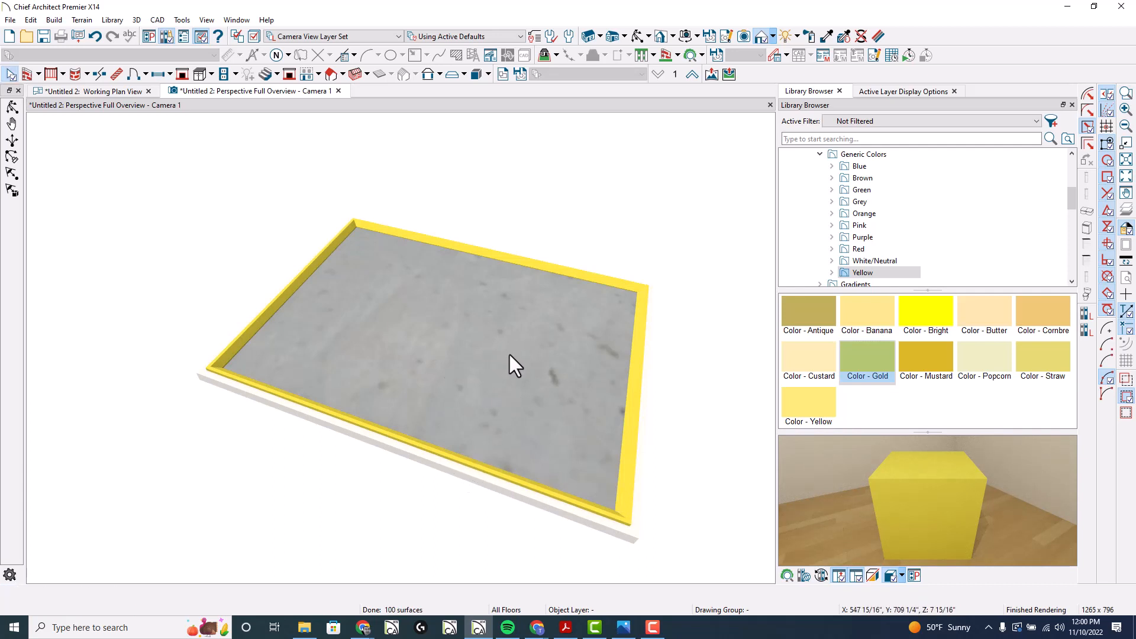
- Select the door's three objects together in the plan view
left_click(115, 90)
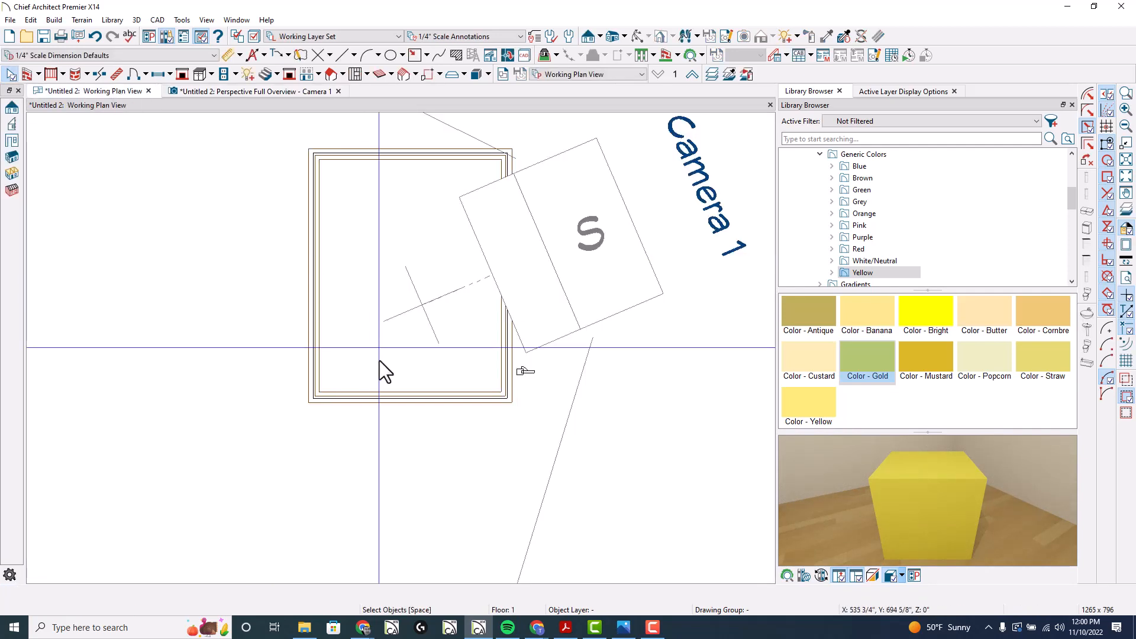
left_click_drag(367, 438, 270, 361)
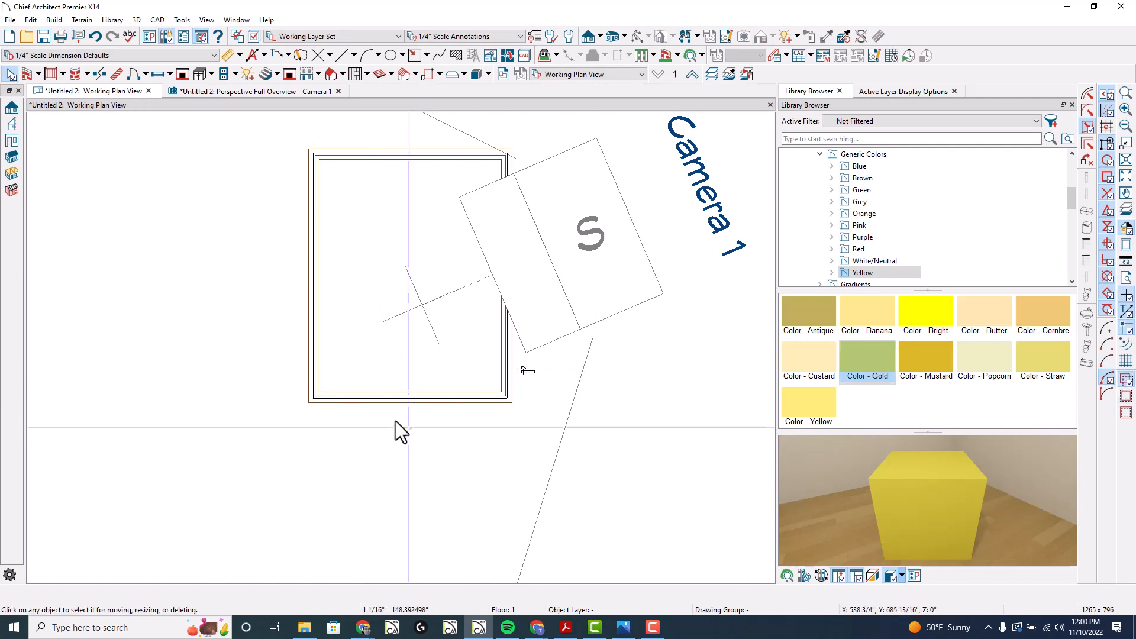
left_click(298, 377)
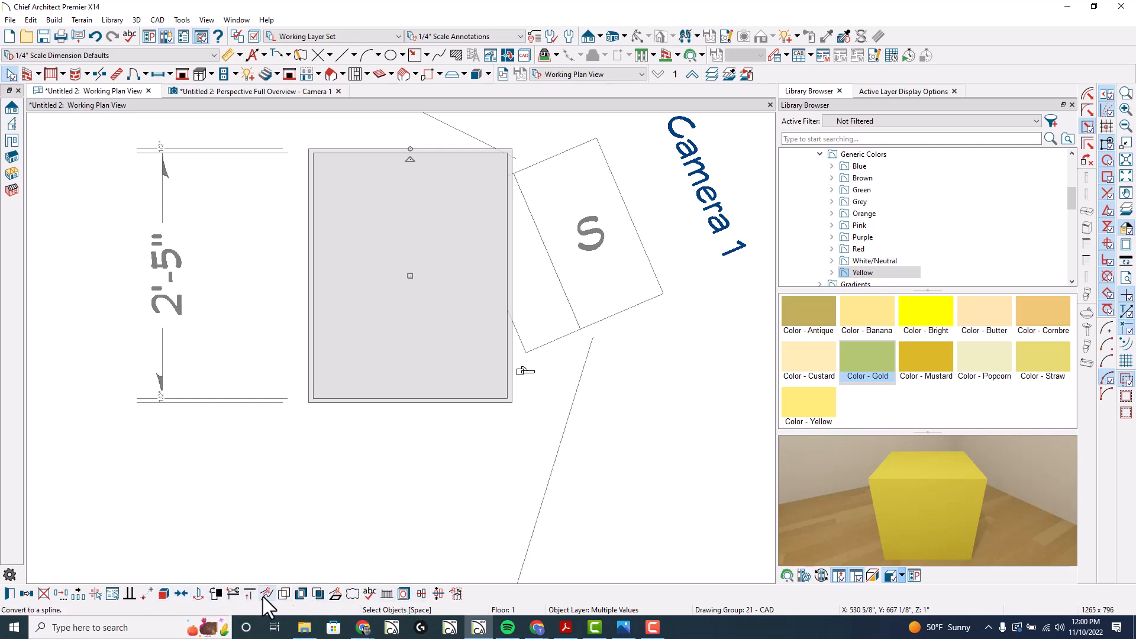
left_click(181, 594)
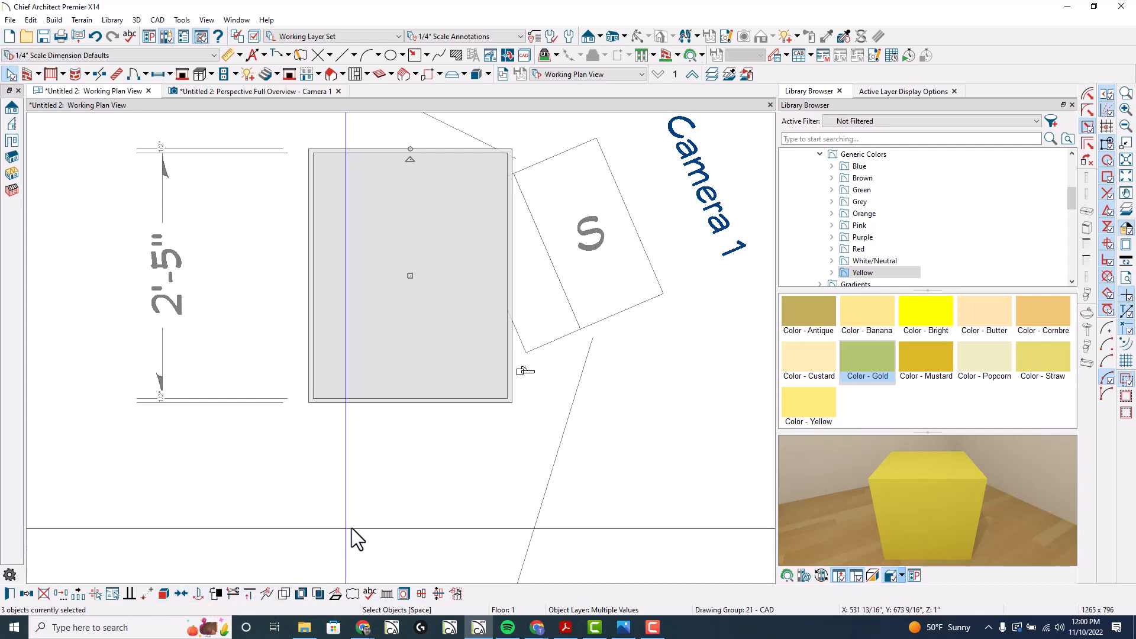
- Start converting the door in the perspective view to a symbol with the category Cabinet Door/Drawer
left_click(268, 91)
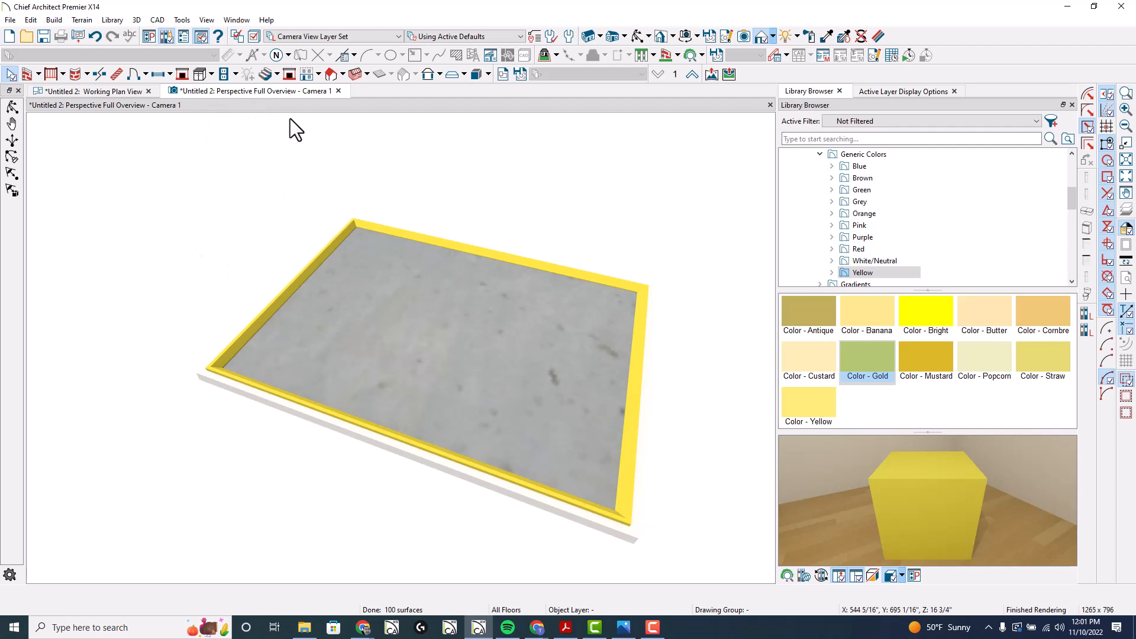
left_click(172, 21)
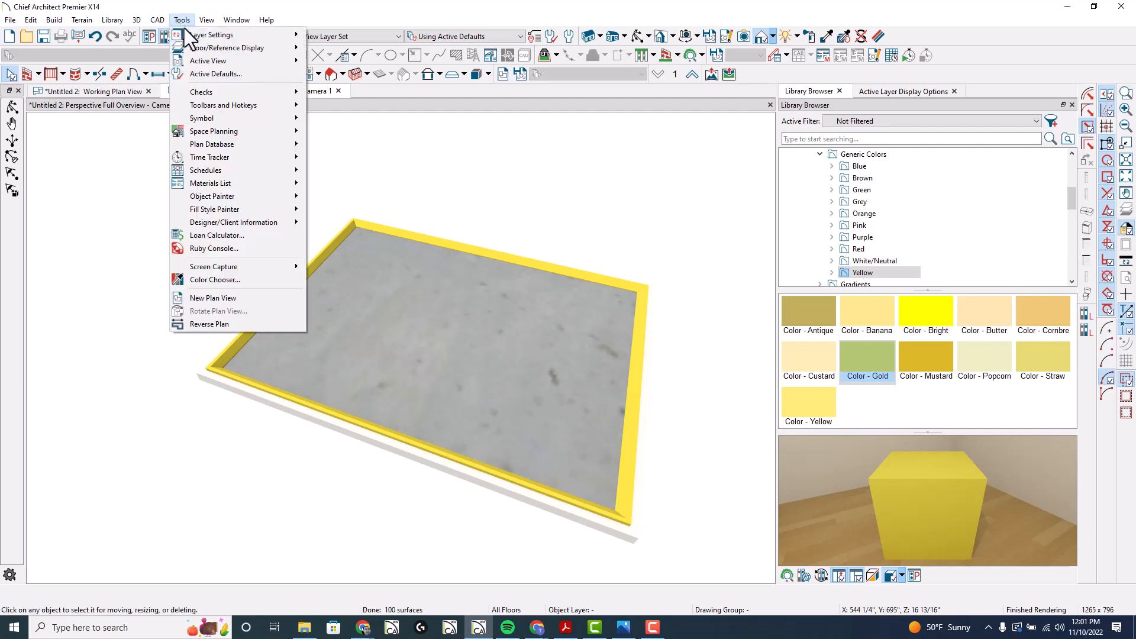
mouse_move(238, 120)
left_click(349, 131)
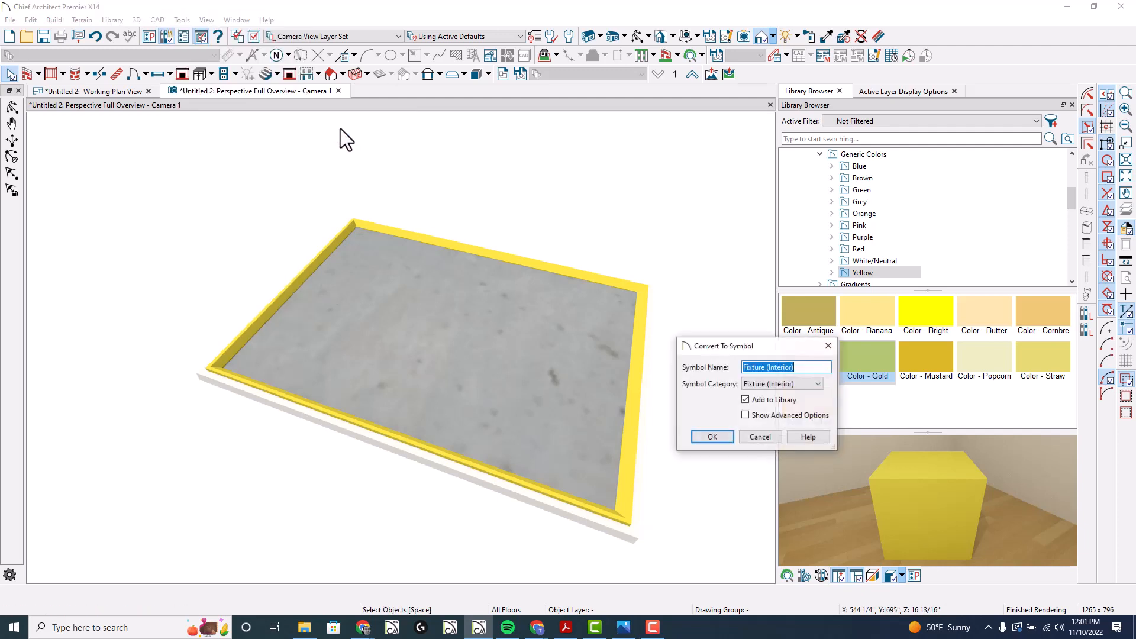
left_click(779, 385)
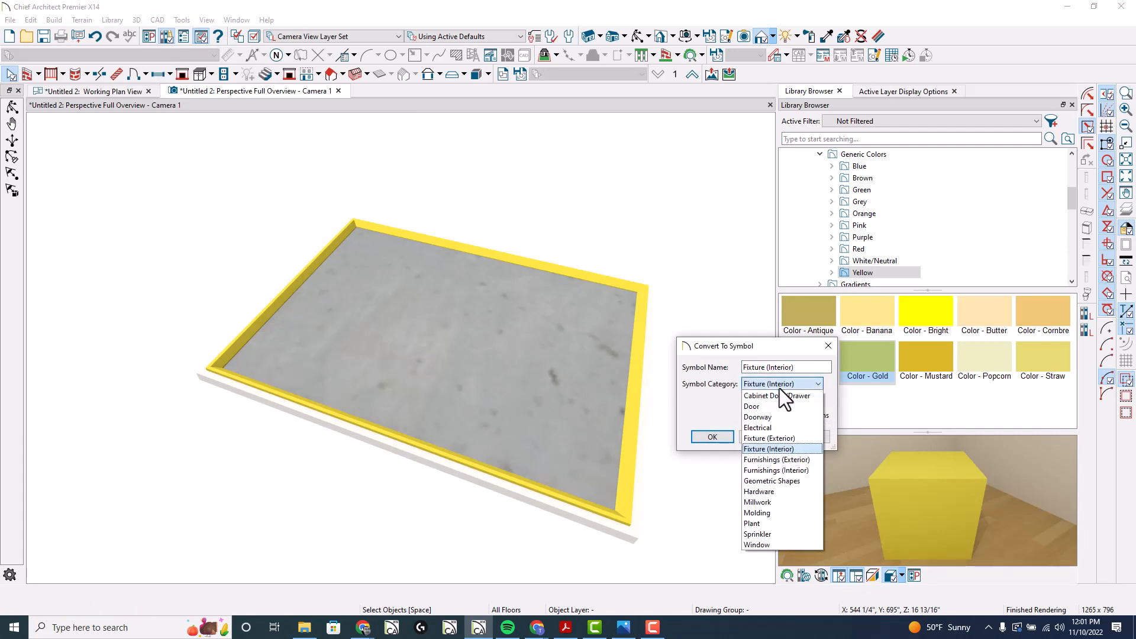
left_click(780, 396)
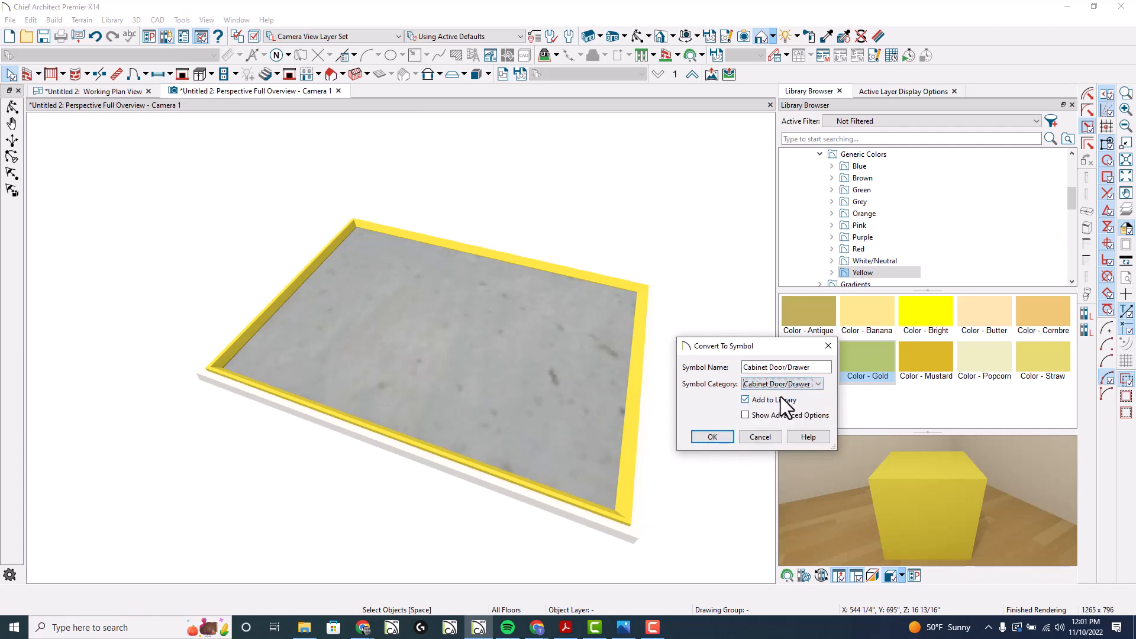
- Name the symbol "Panel Door w/ molding profile" and enable Show Advanced Options
triple_click(819, 367)
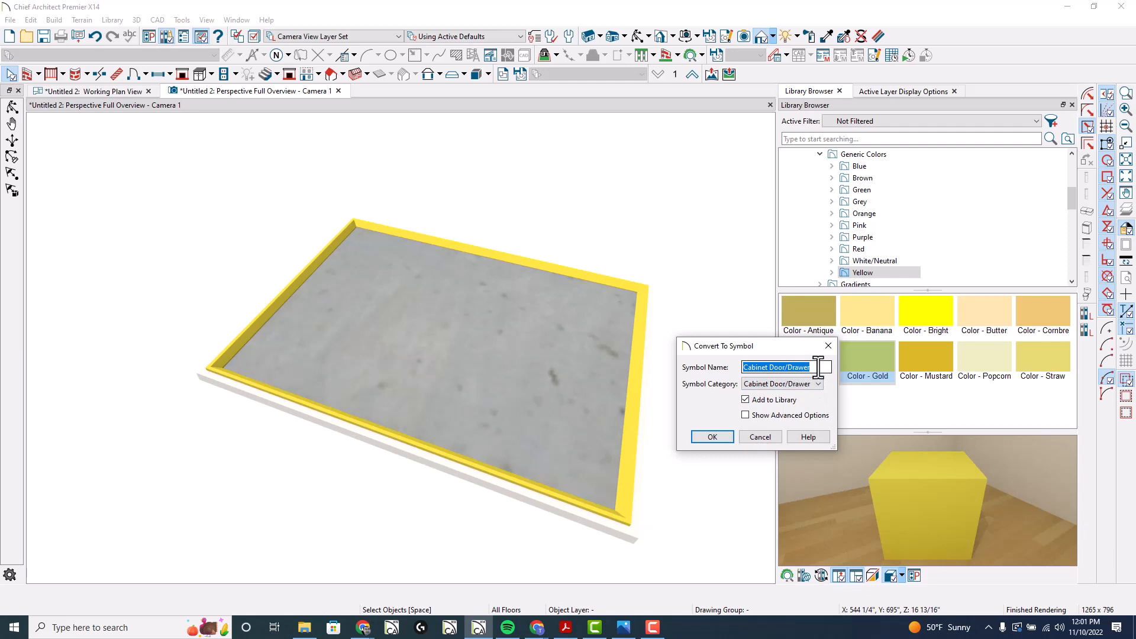
left_click_drag(788, 367, 816, 370)
key("BackSpace")
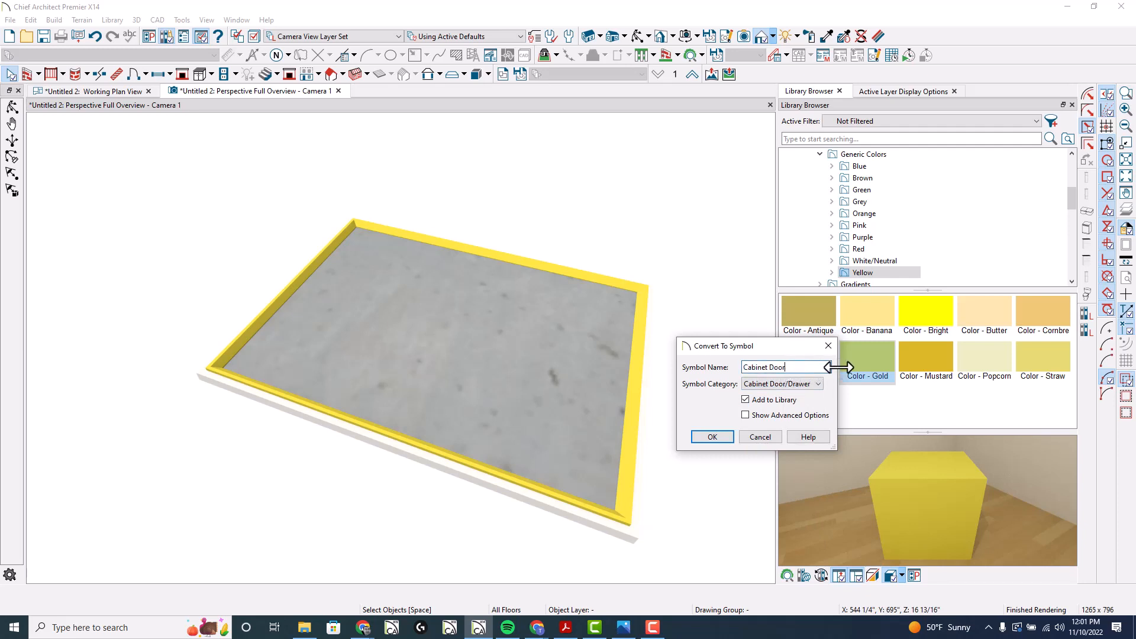
type("w/")
key("BackSpace")
key("BackSpace")
key("BackSpace")
key("BackSpace")
key("BackSpace")
key("BackSpace")
type("S")
key("BackSpace")
type("Panel Door w/ molding prof")
left_click(761, 417)
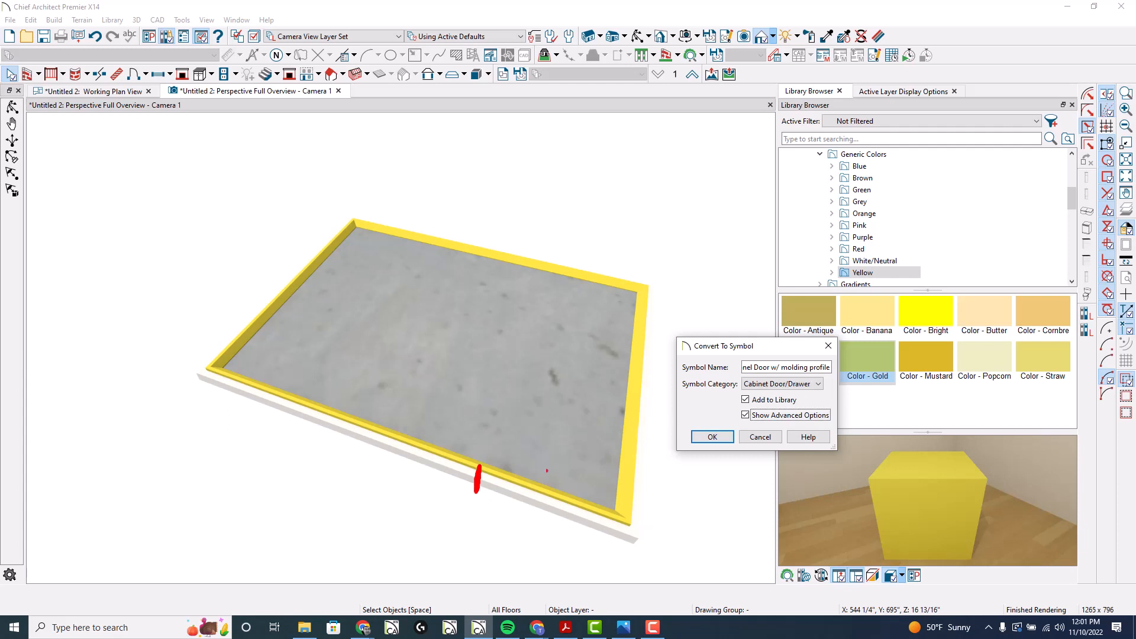
- Confirm the symbol conversion settings to open the door's full symbol specification
mouse_move(511, 463)
left_mouse_down()
mouse_move(452, 456)
mouse_move(462, 449)
left_mouse_up()
key("Escape")
left_click(714, 437)
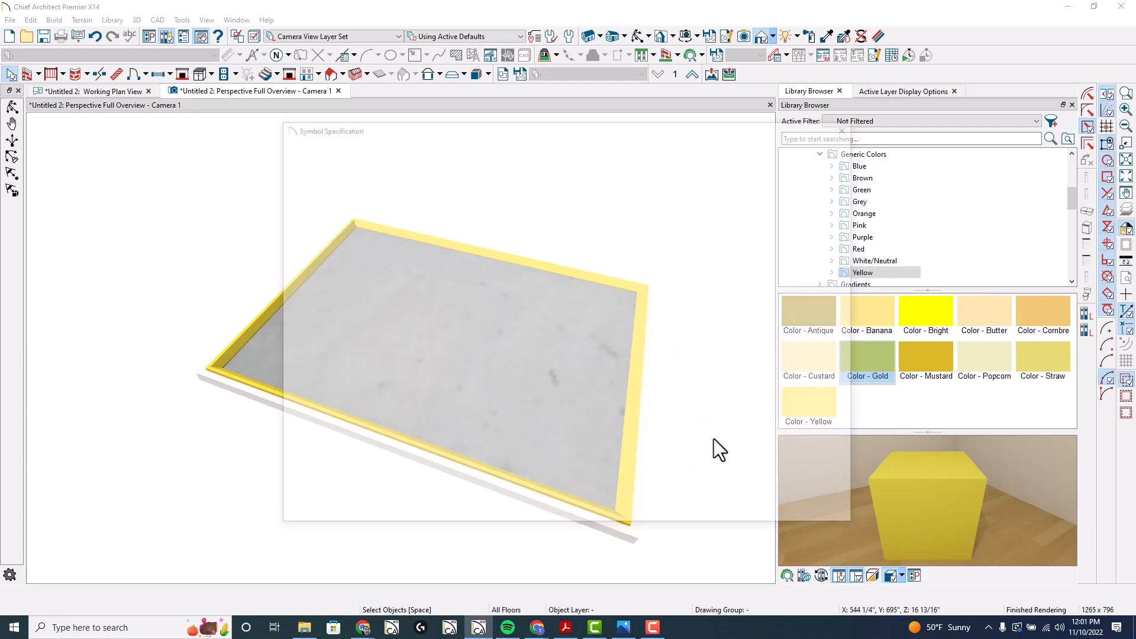
left_click_drag(438, 127, 565, 122)
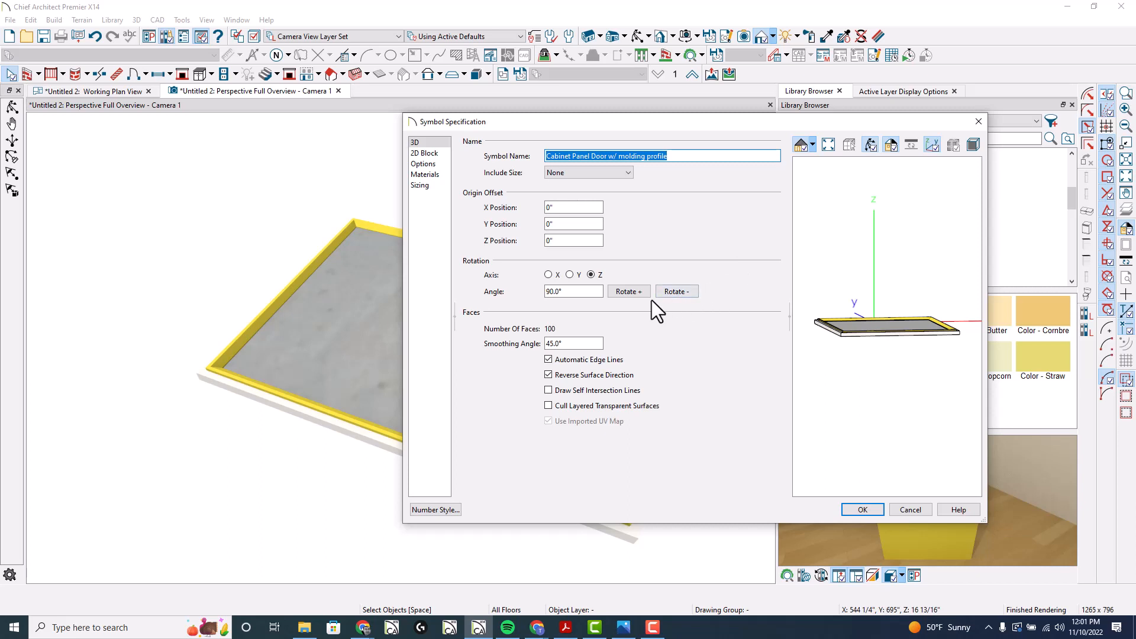
- Try a 90° rotation of the door symbol about the Z axis and reverse it
left_click(628, 291)
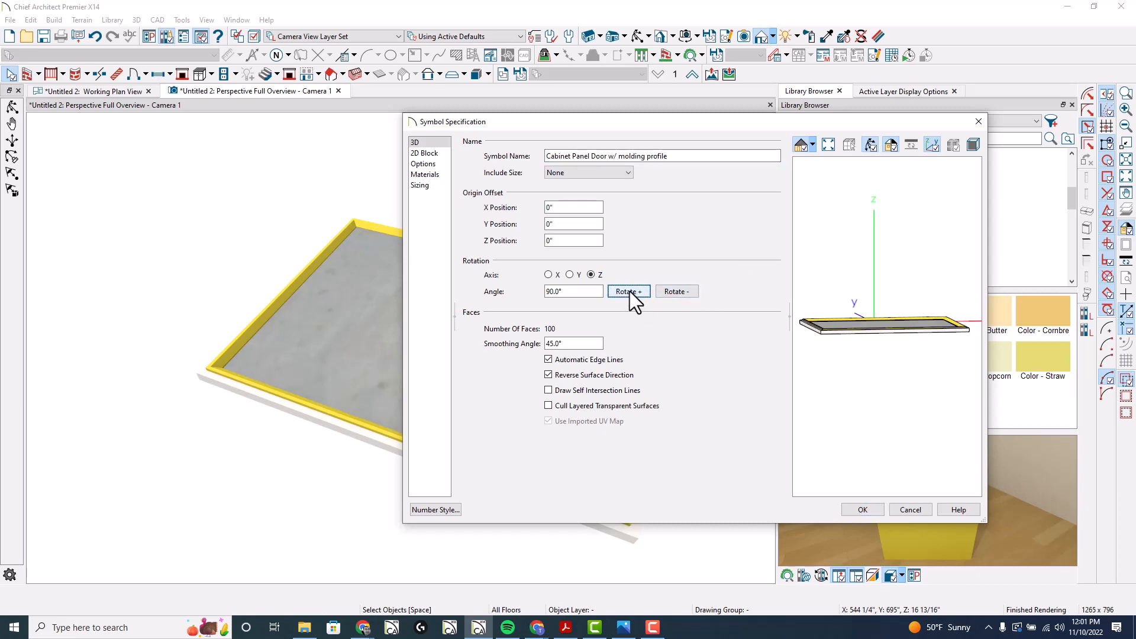
left_click(685, 292)
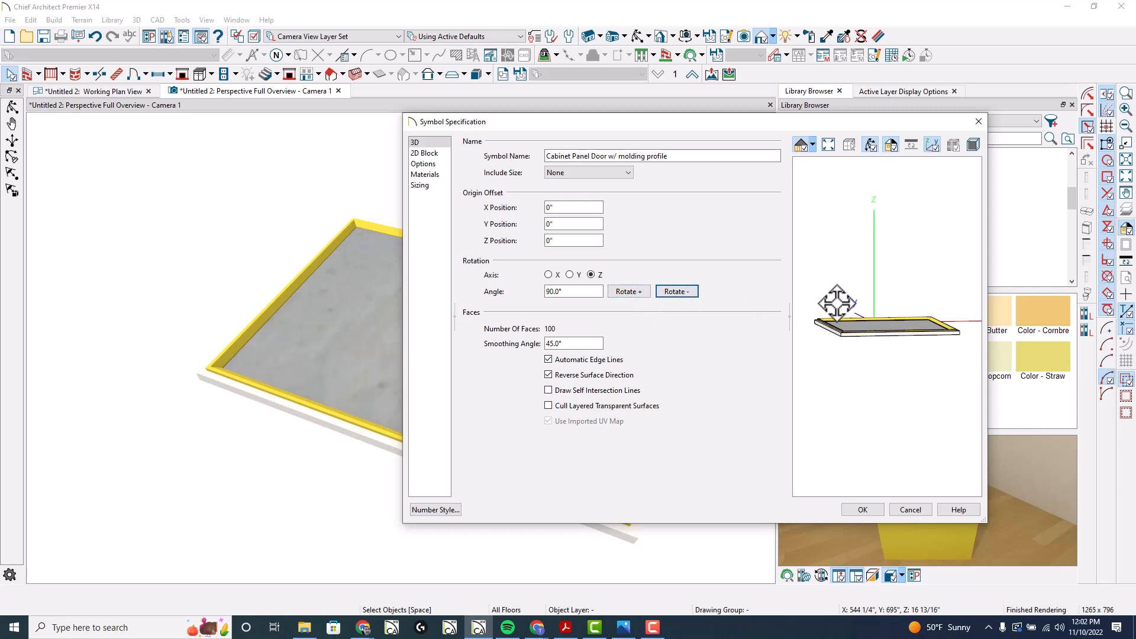
left_click_drag(837, 303, 872, 434)
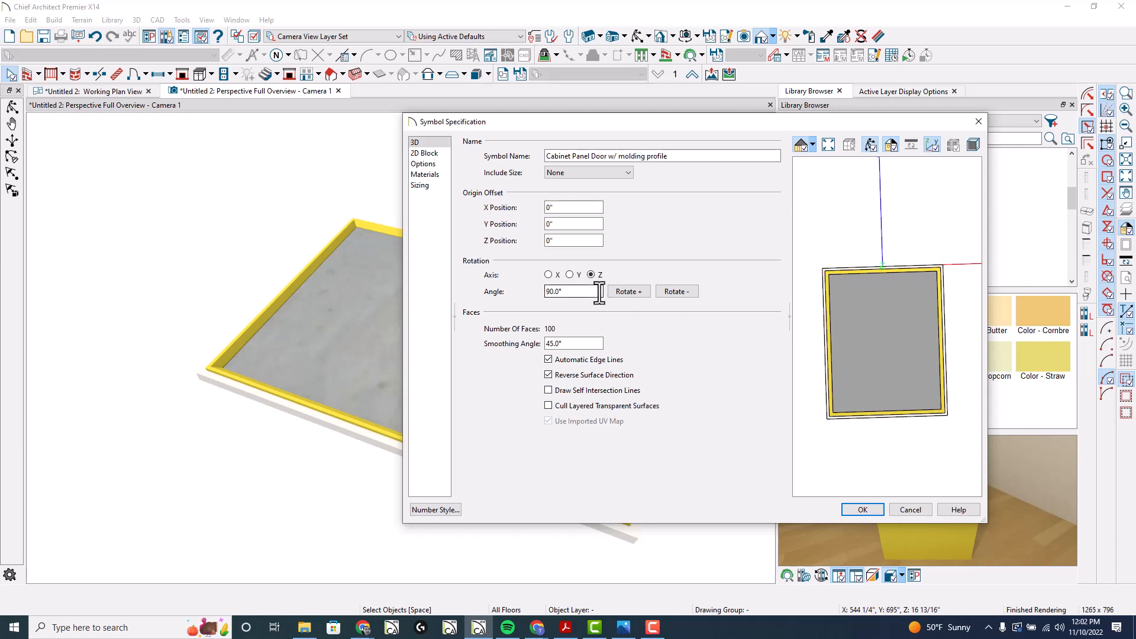
- Try a Y origin offset of -30" for the door symbol
left_click_drag(564, 224, 513, 224)
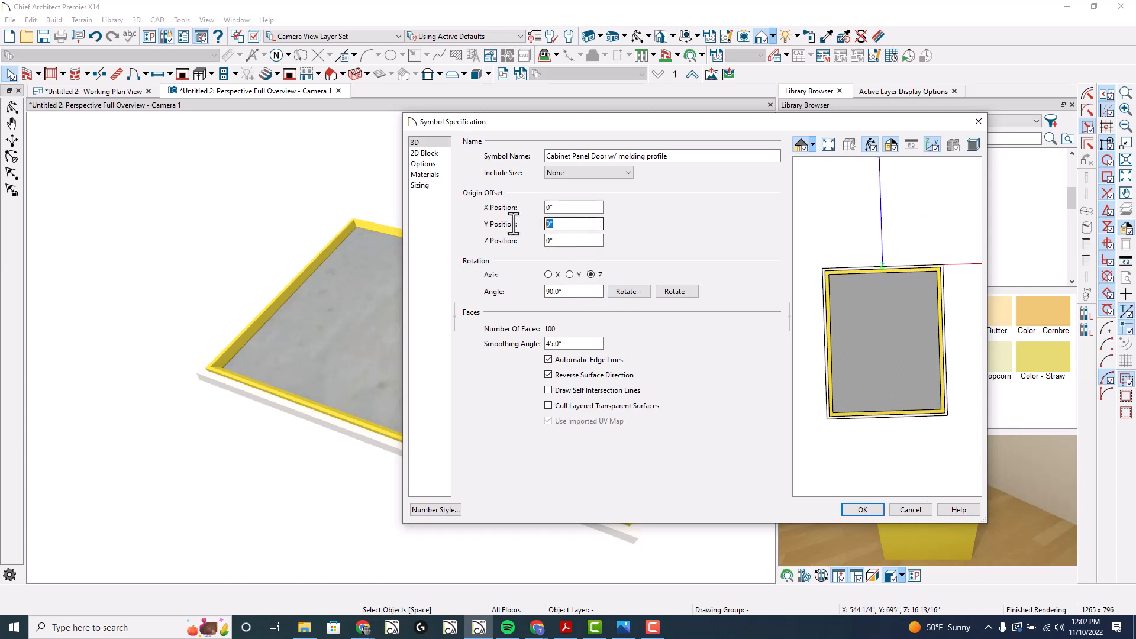
type("-30")
key("Tab")
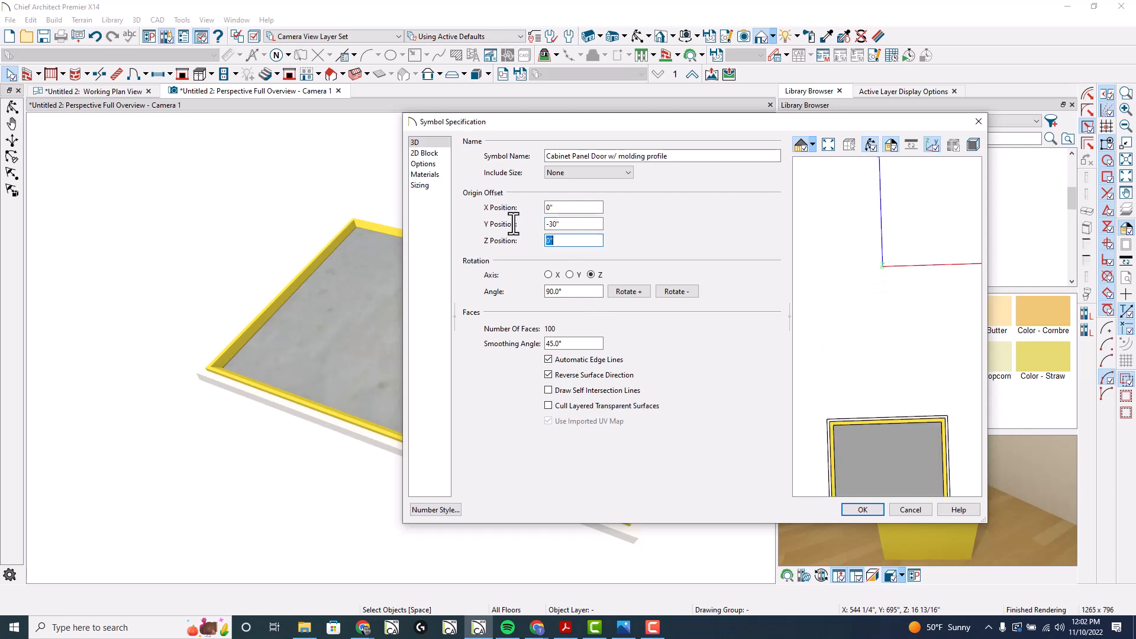
- Set the door symbol's Y origin offset to 30" and check its placement against the axes
left_click_drag(585, 224, 512, 224)
type("30")
key("Tab")
left_click_drag(829, 304, 945, 249)
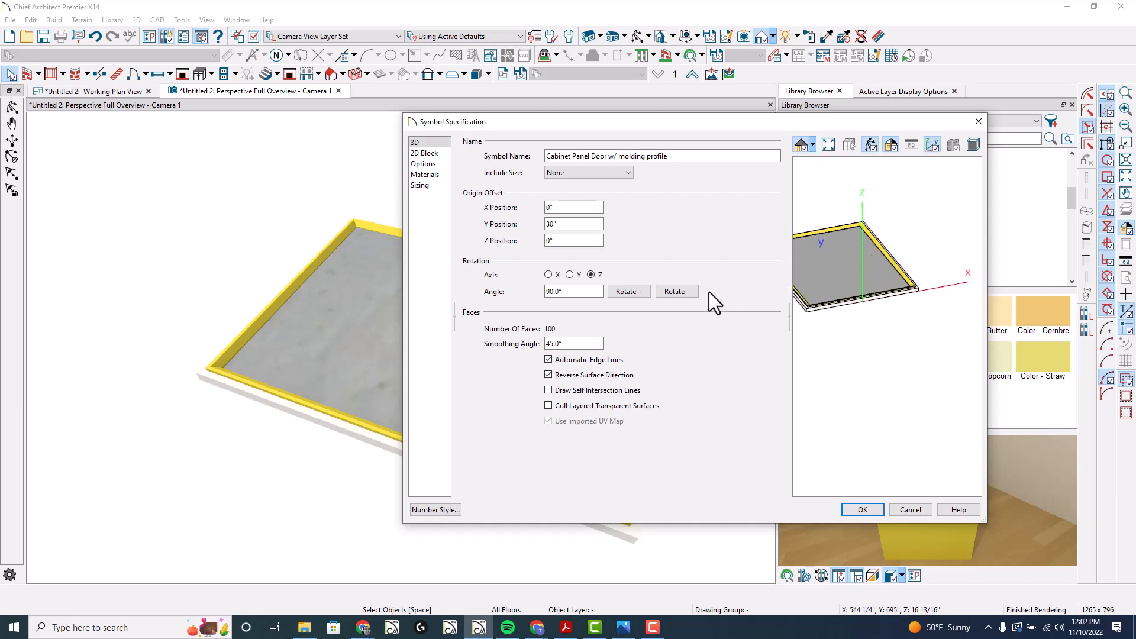
left_click_drag(794, 266, 823, 290)
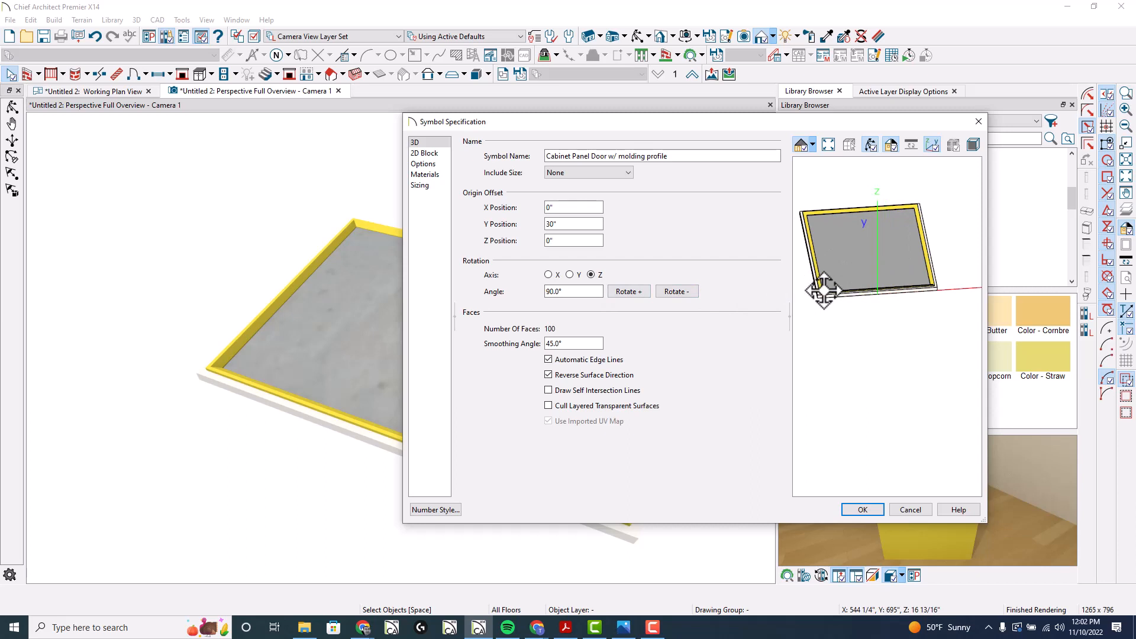
- Rename the symbol's Color - Bone material component as Frame
left_click(420, 155)
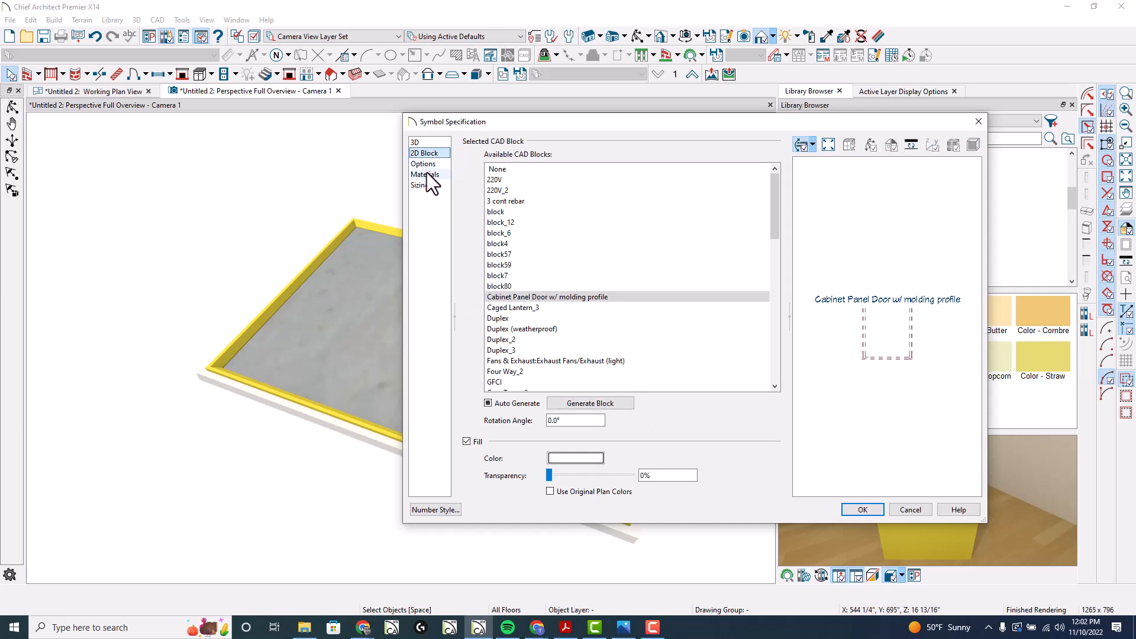
left_click(428, 165)
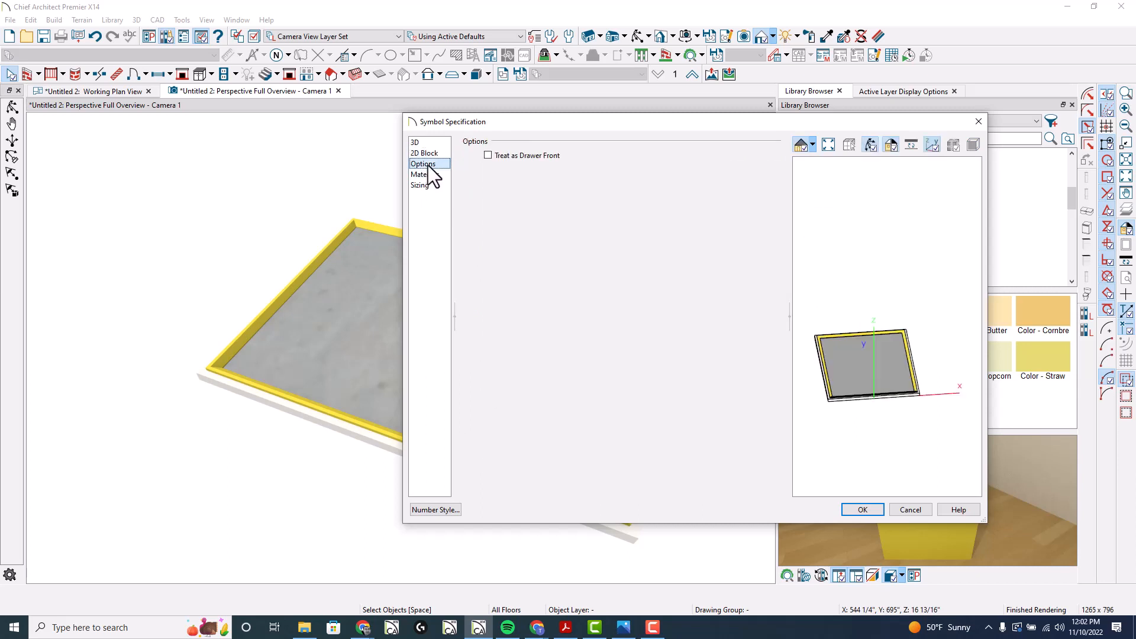
left_click(430, 174)
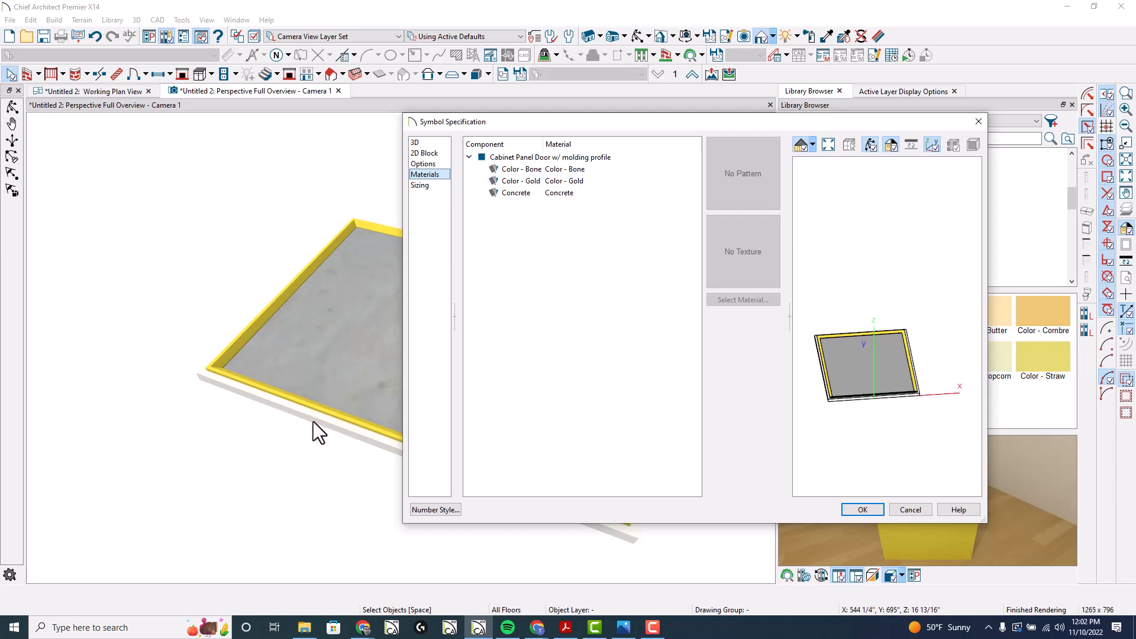
left_click(514, 172)
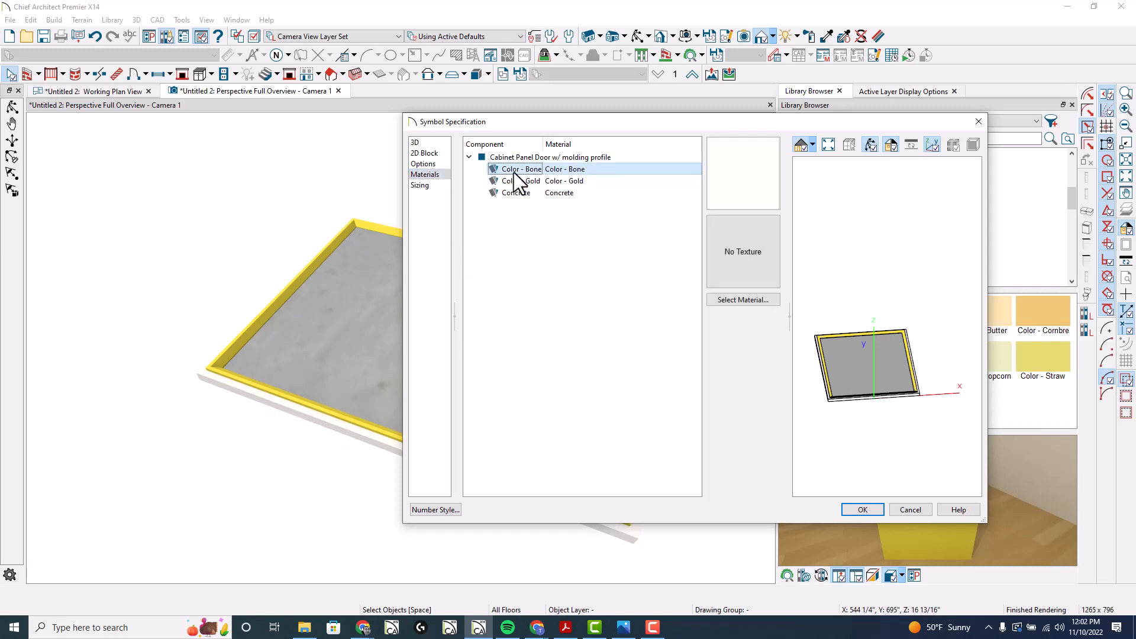
left_click(517, 170)
double_click(516, 181)
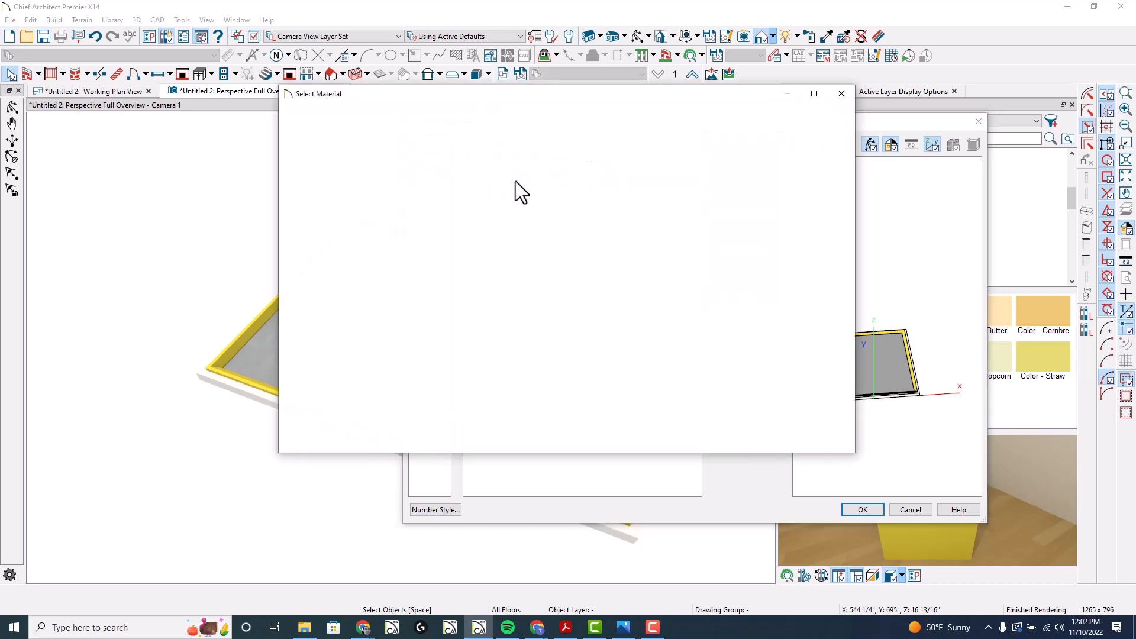
key("Escape")
left_click(524, 171)
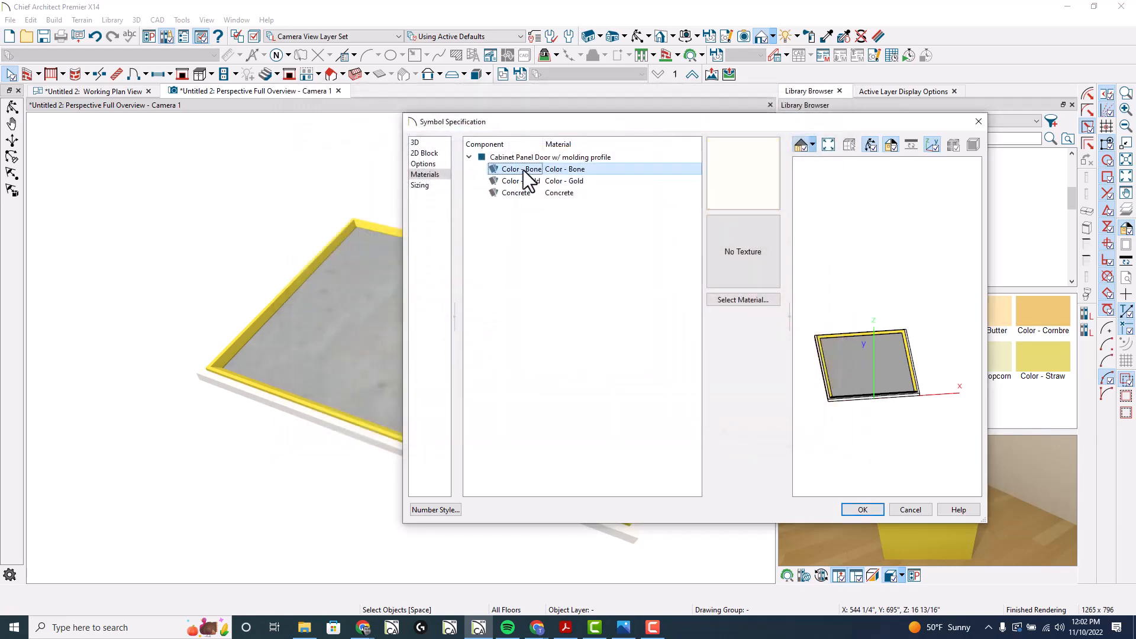
left_click(523, 169)
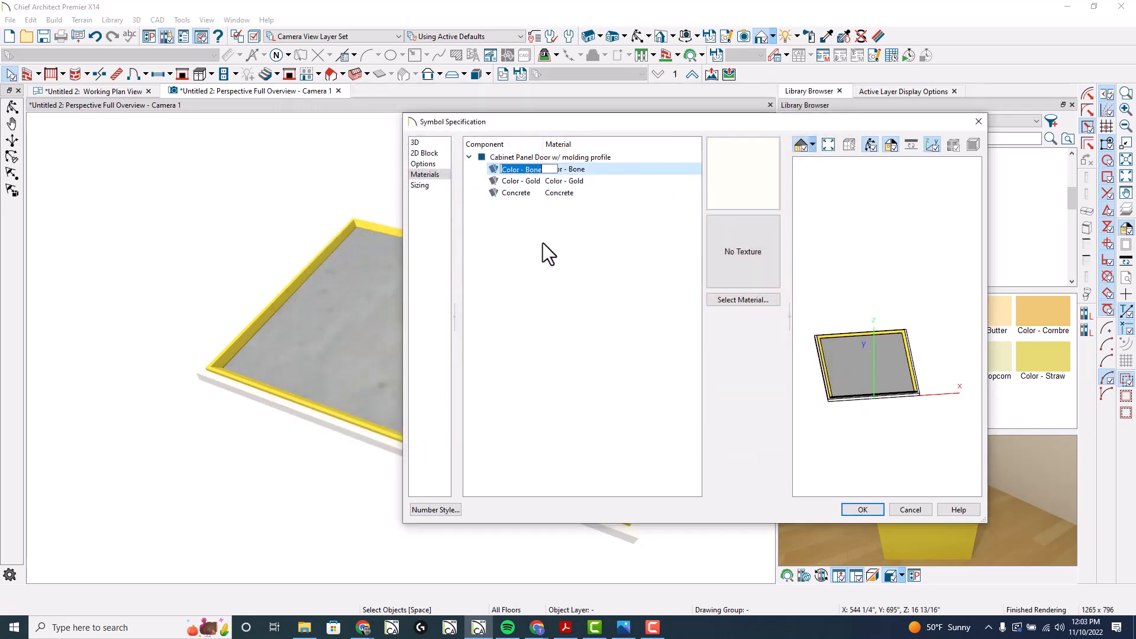
type("Frame")
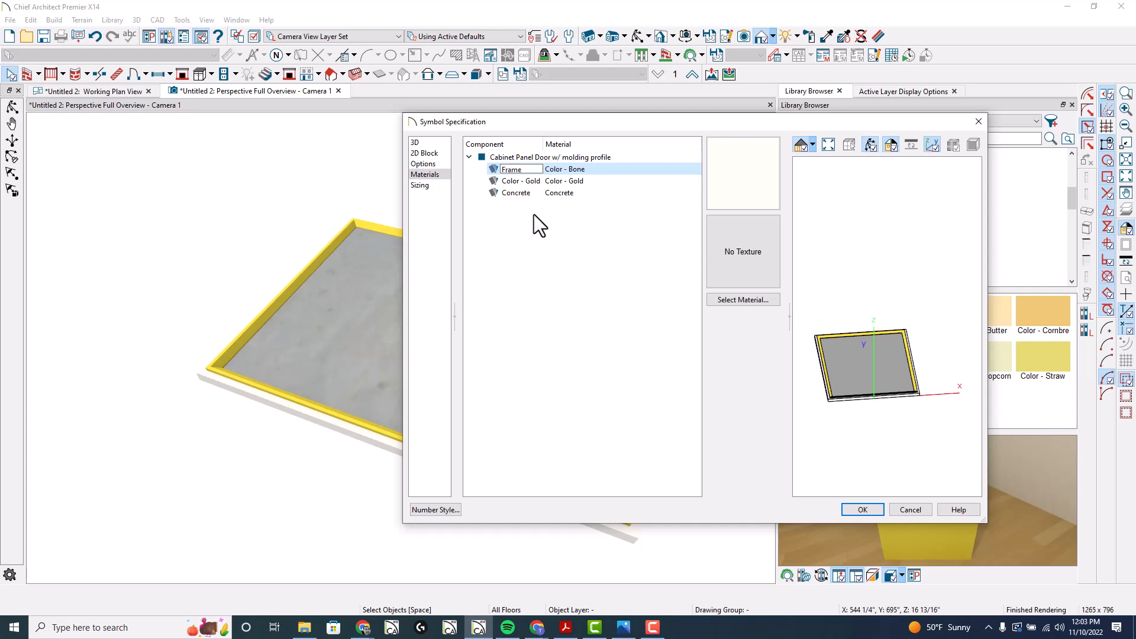
- Rename the Color - Gold component as Molding Profile and the Concrete component as Panel
left_click(518, 181)
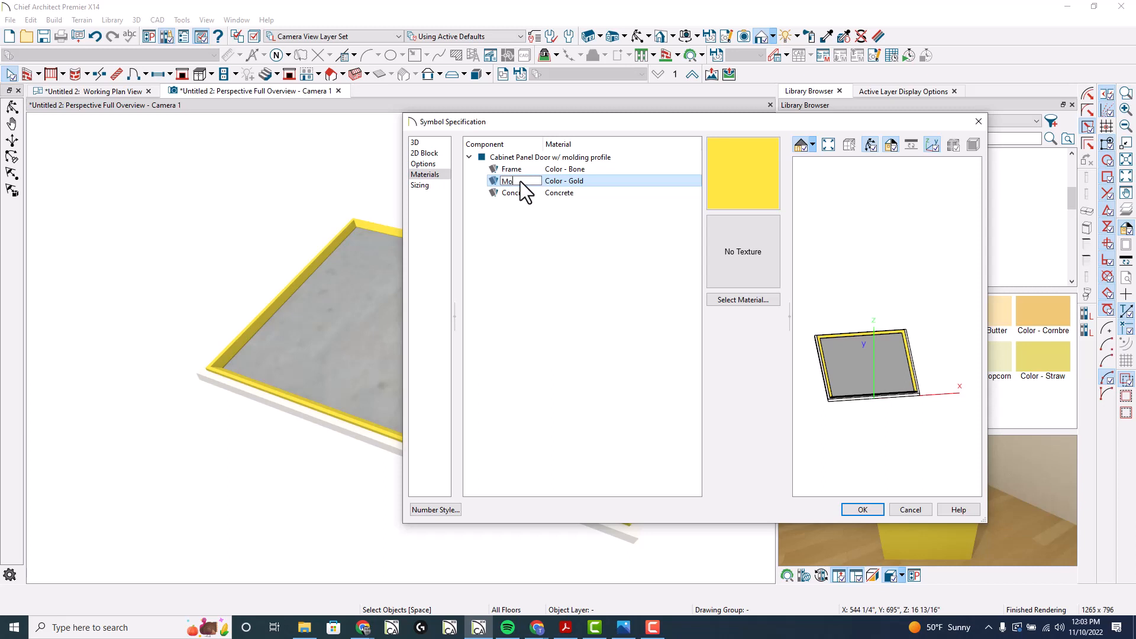
type("Profile")
key("Return")
left_click(513, 192)
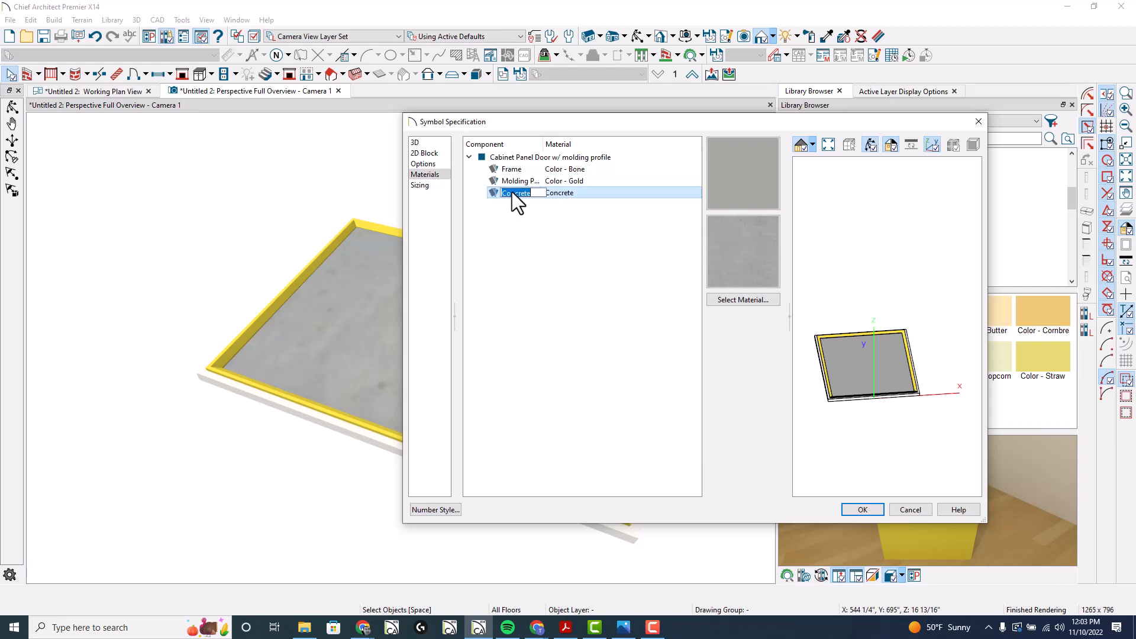
- Assign the library wood material Maple - Blonde to the symbol's Frame component
left_click(573, 169)
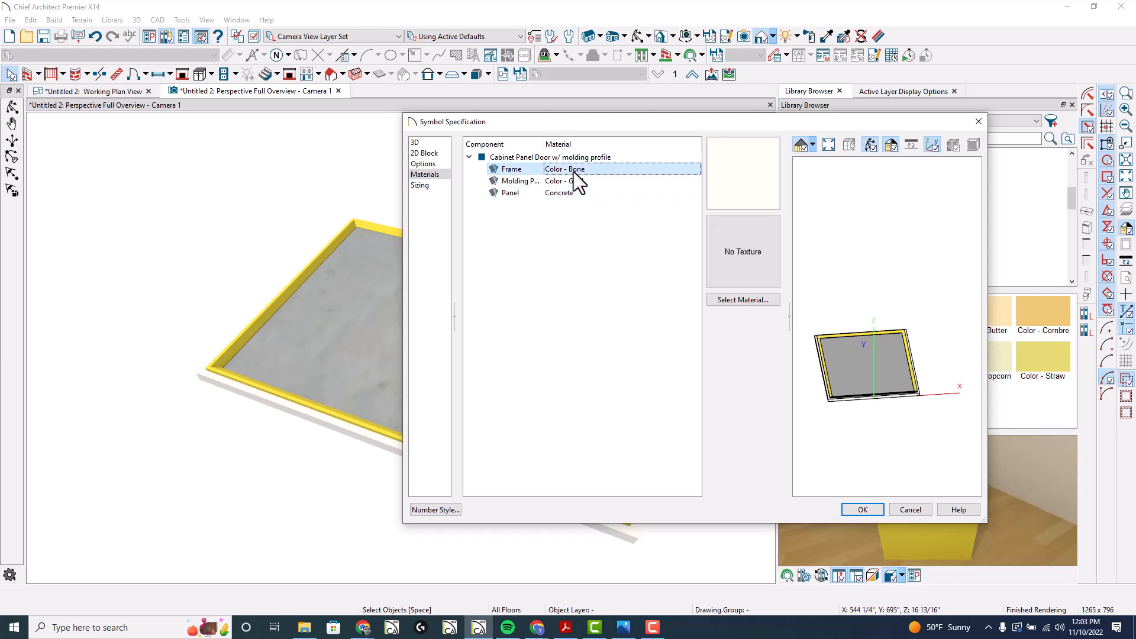
left_click(733, 300)
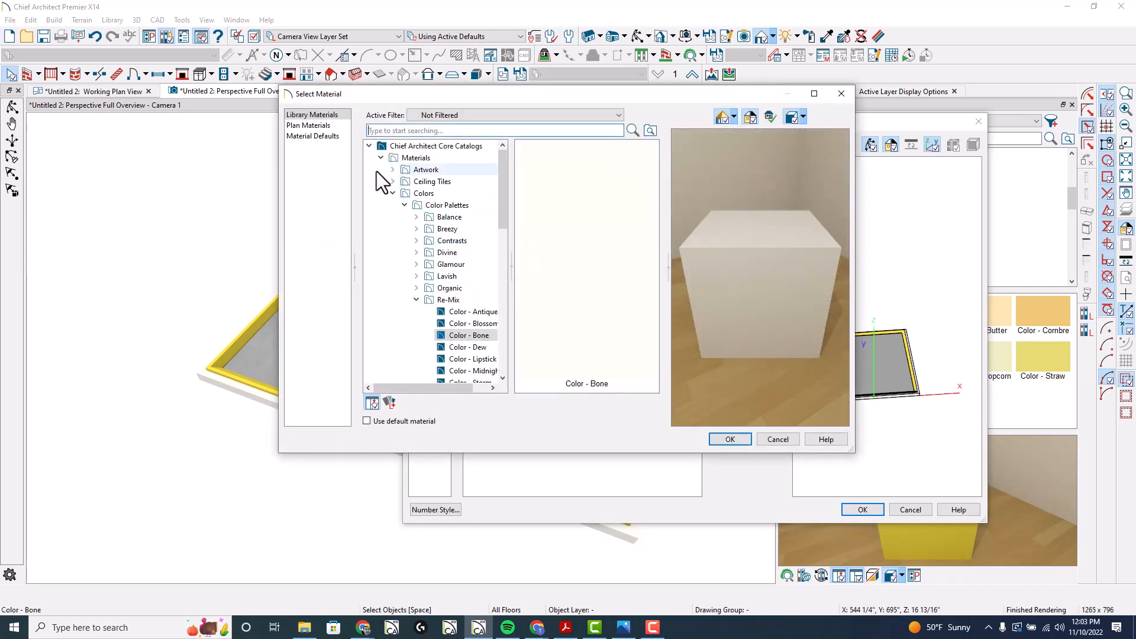
left_click(380, 158)
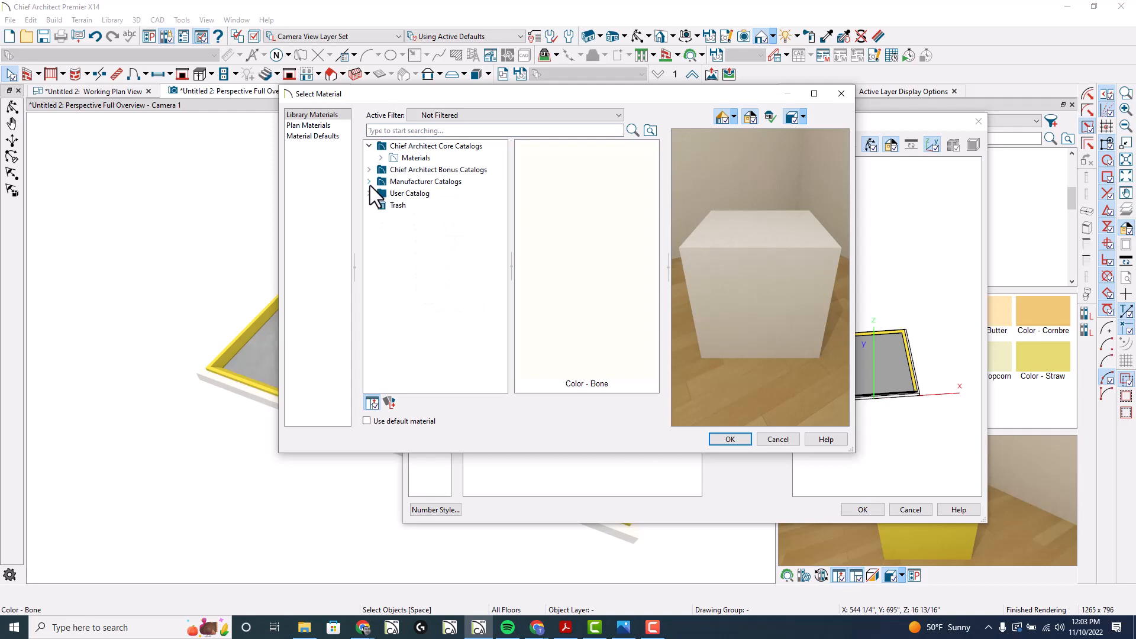
left_click(381, 158)
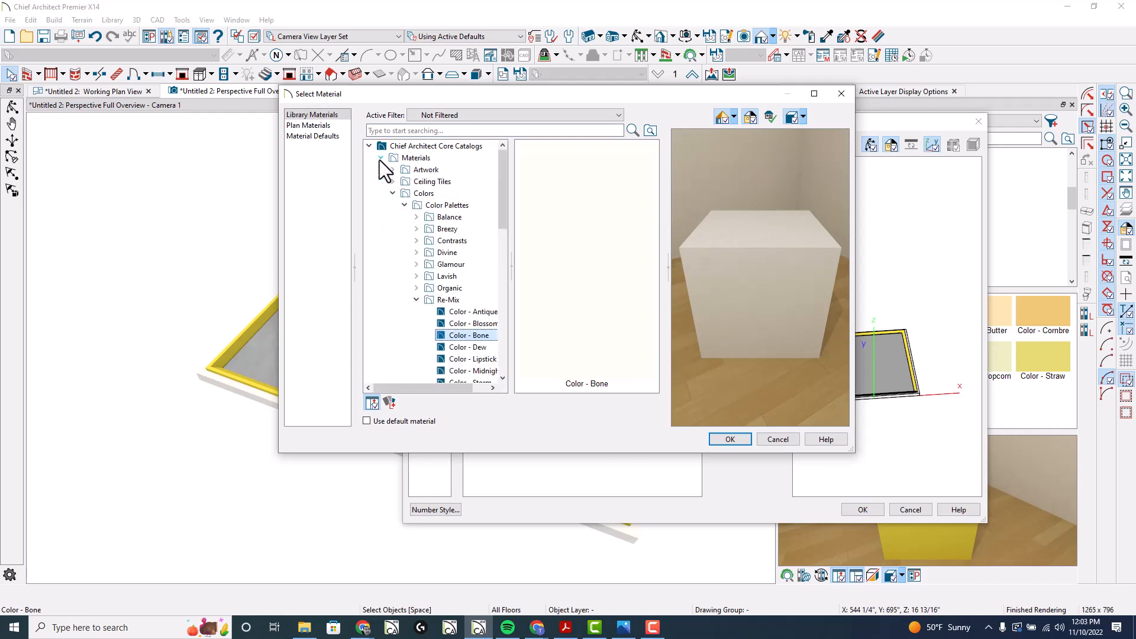
left_click(393, 194)
scroll(414, 278, "down", 4)
left_click(423, 335)
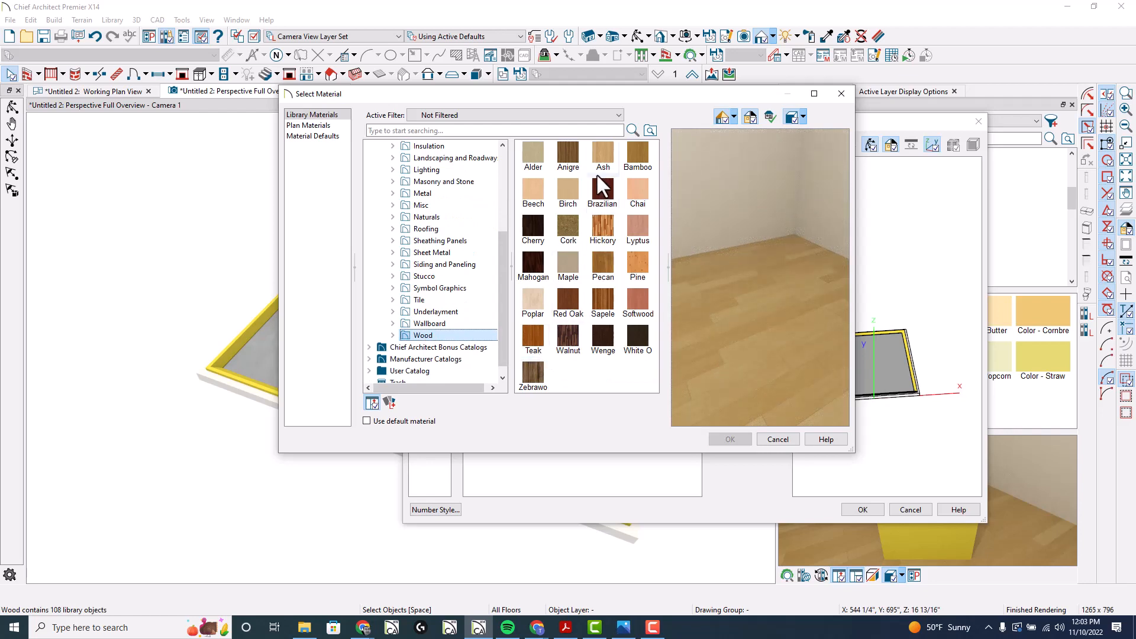
double_click(567, 264)
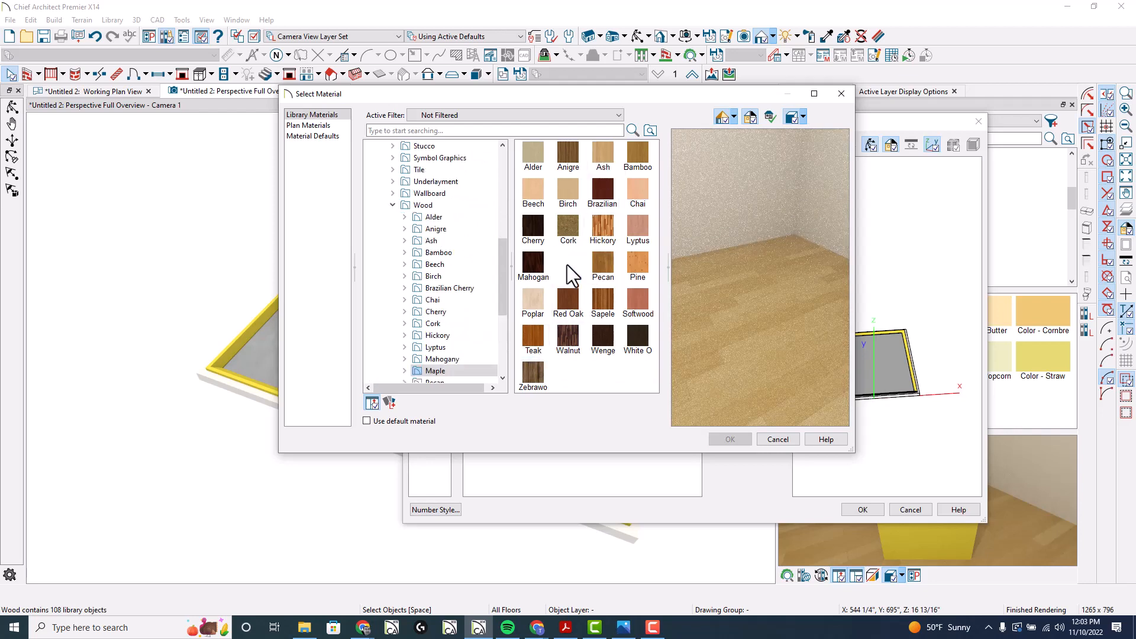
left_click(560, 161)
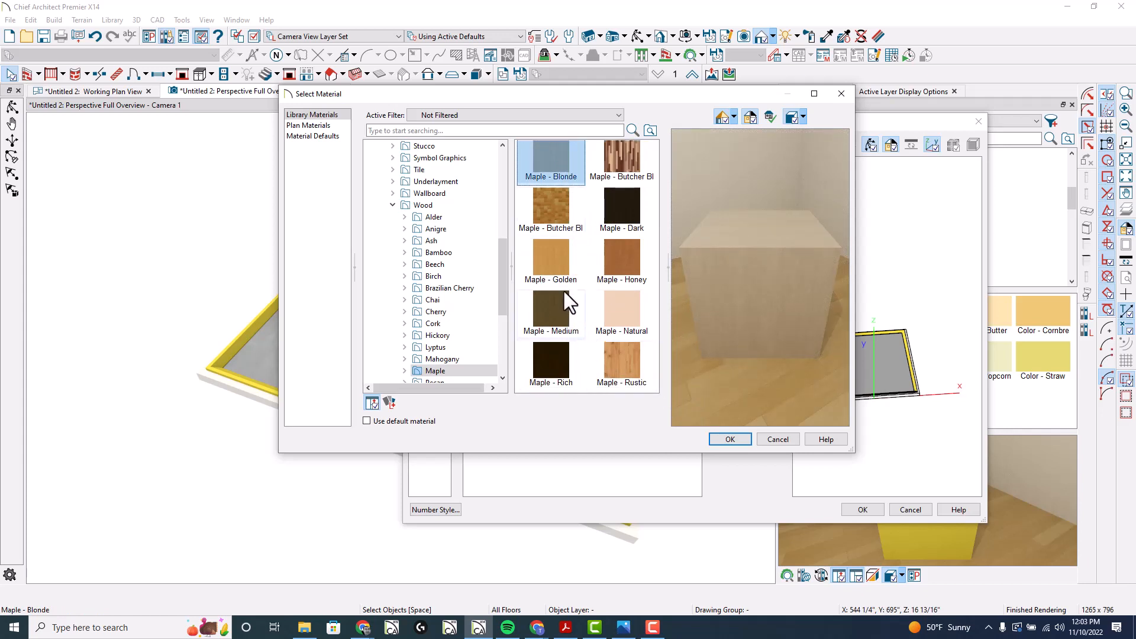
left_click(710, 438)
- Assign Maple - Blonde from the plan materials to the Molding Profile component
left_click(560, 183)
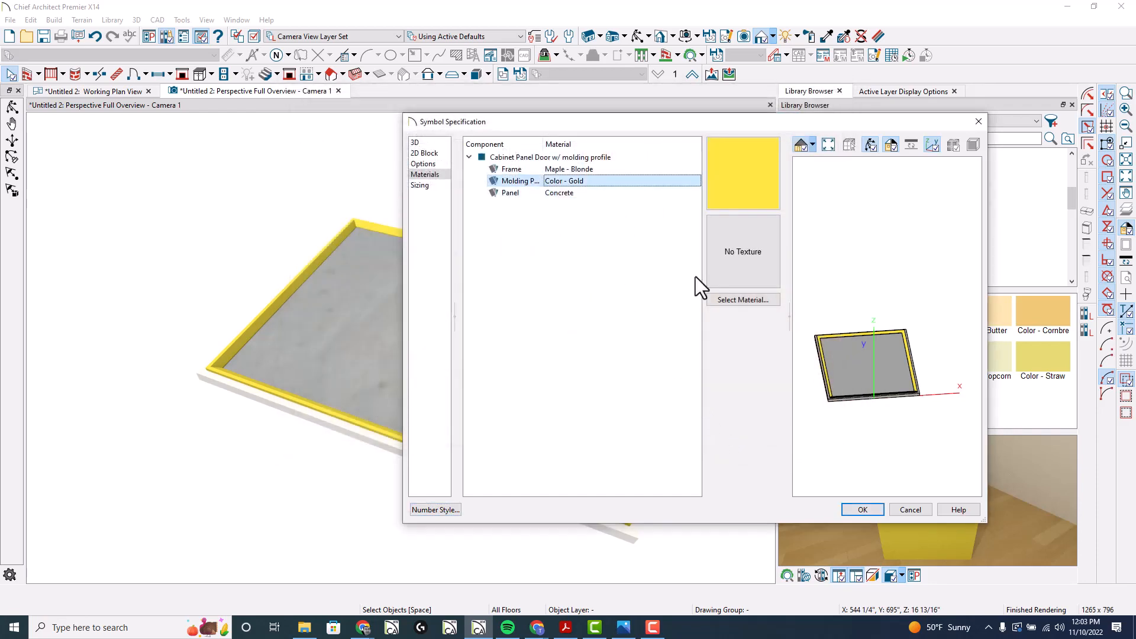
left_click(741, 301)
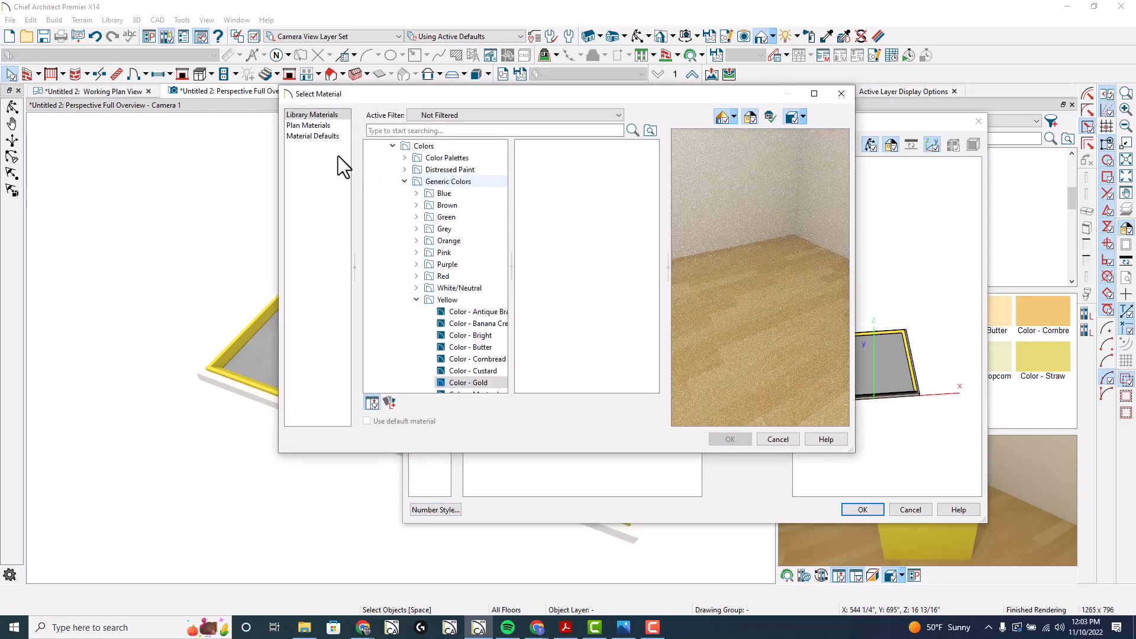
left_click(314, 126)
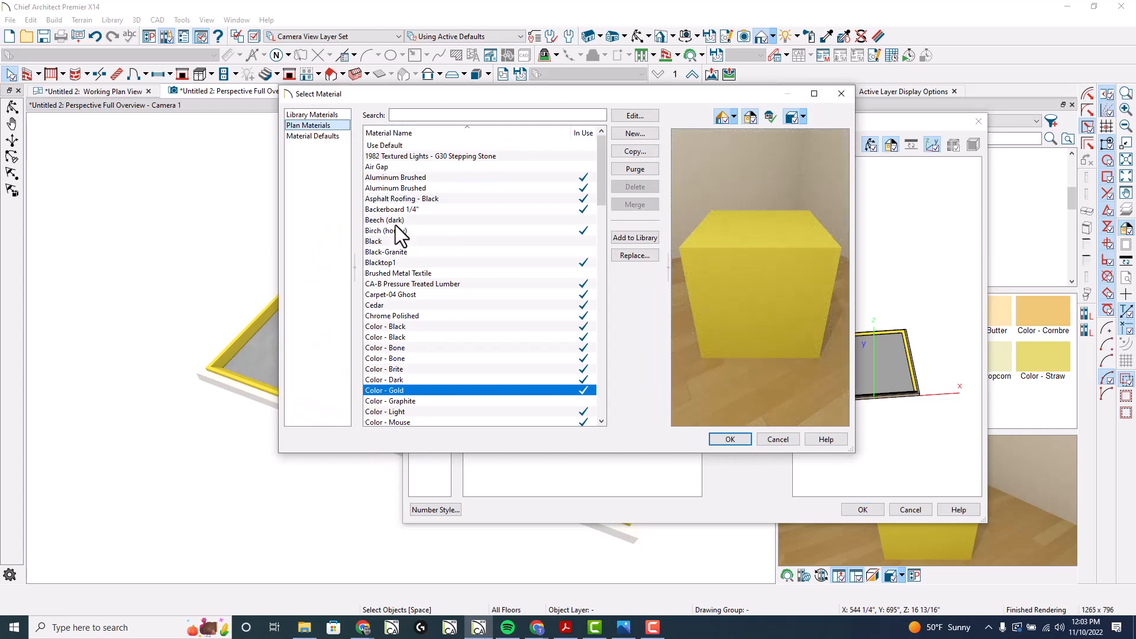
key("Tab")
key("Tab")
key("m")
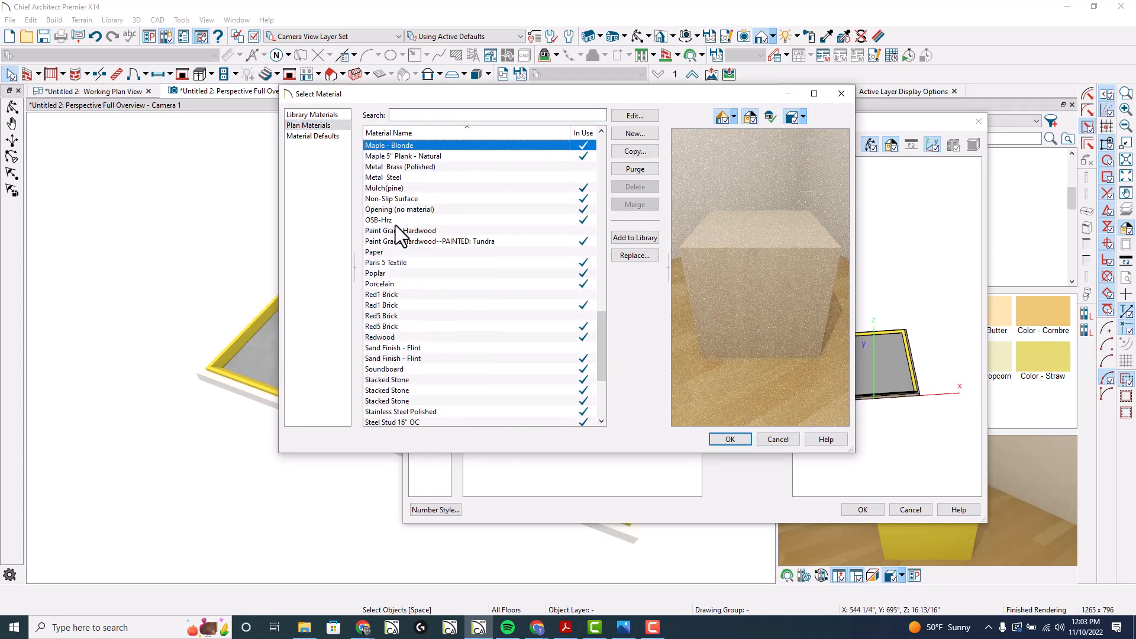
left_click(731, 440)
- Assign Maple - Blonde from the plan materials to the Panel component
left_click(552, 195)
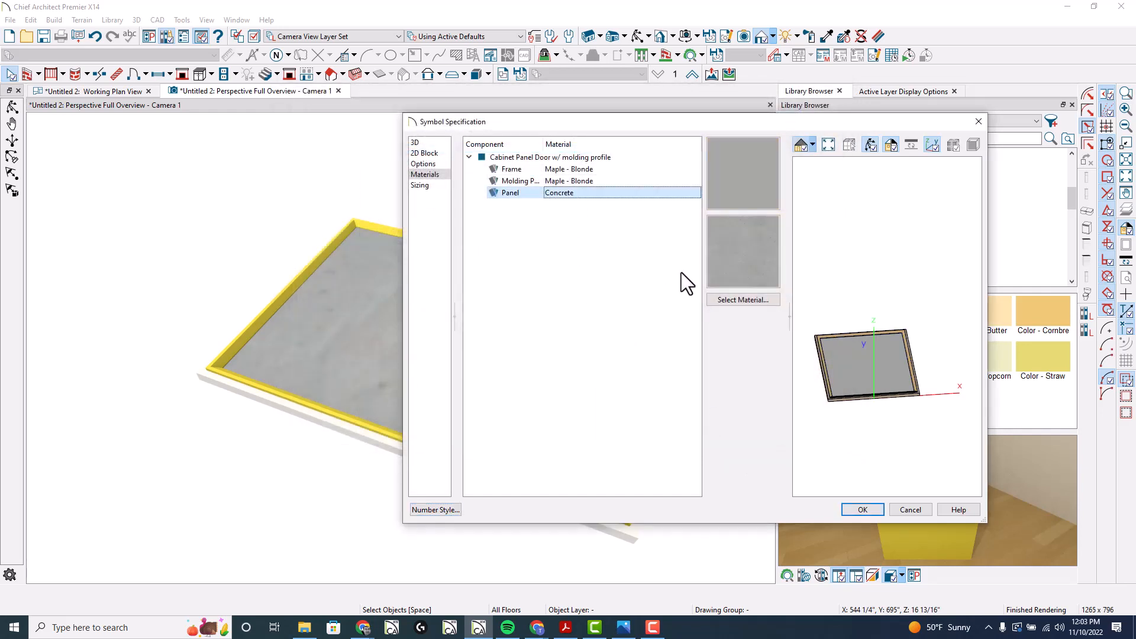
left_click(728, 300)
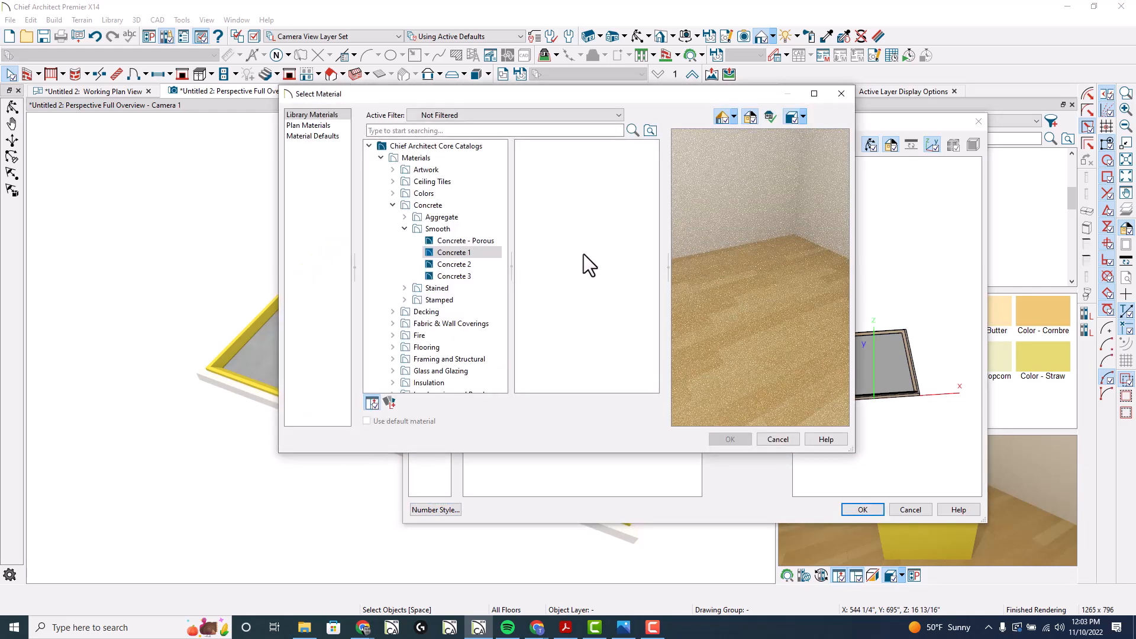
left_click(308, 125)
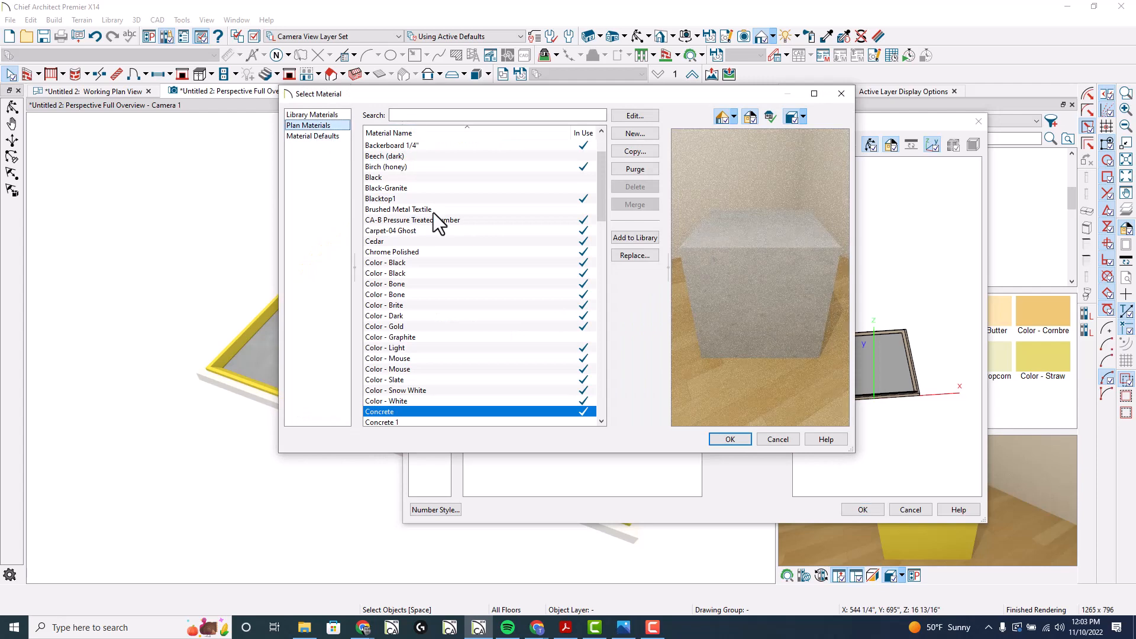
key("m")
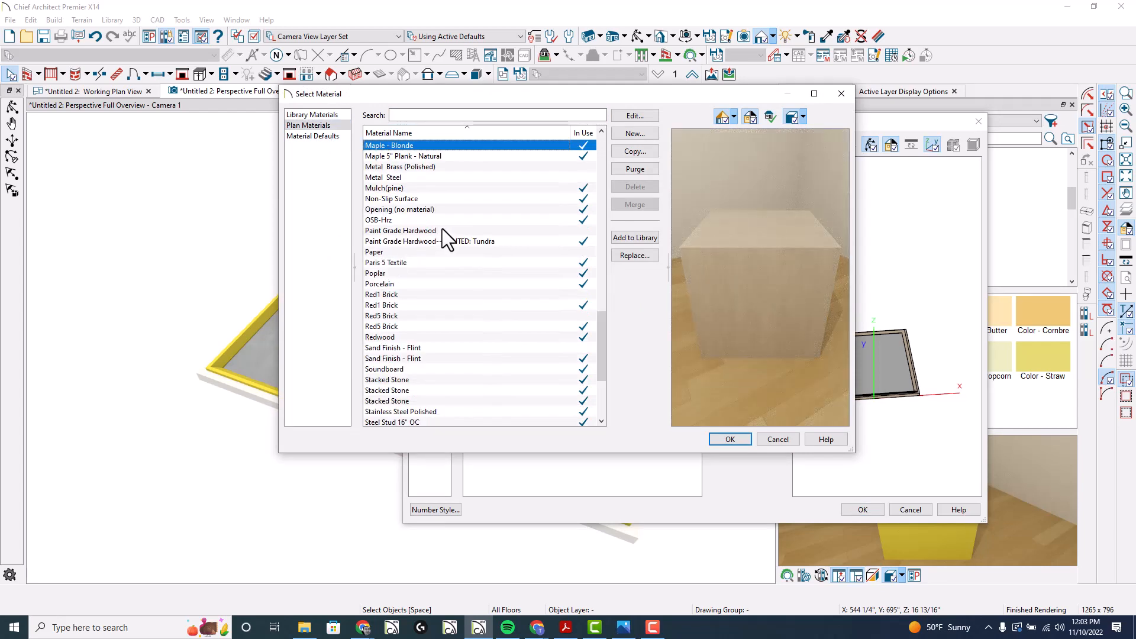
left_click(733, 442)
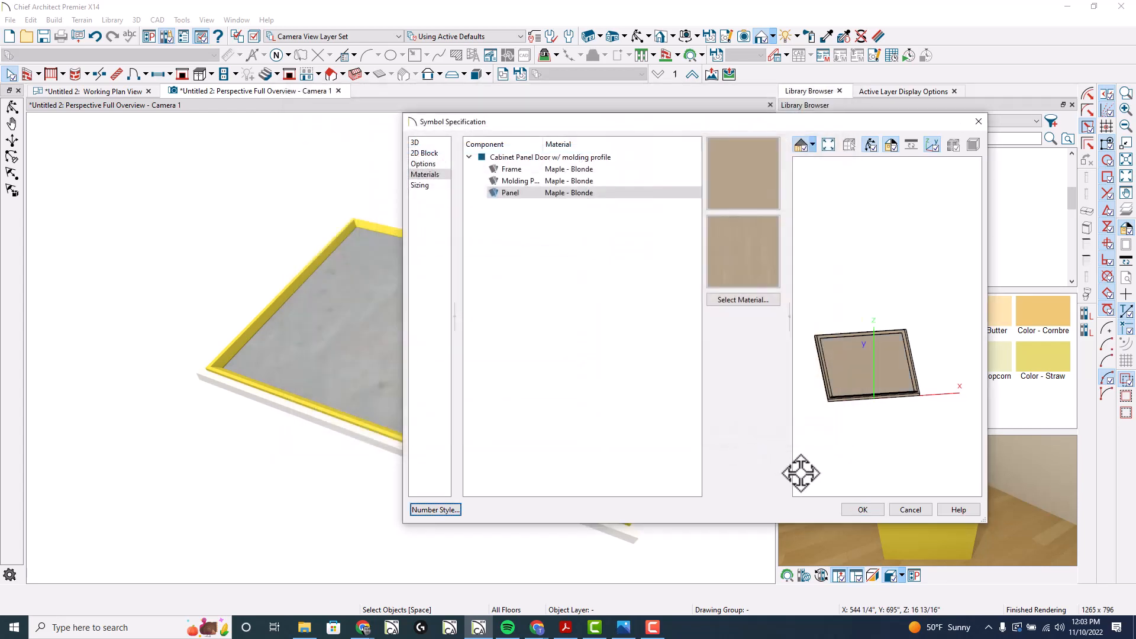
- Enable the uniform stretch zone between width planes 1 and 2, with the planes at X = -10" and 10"
left_click(438, 186)
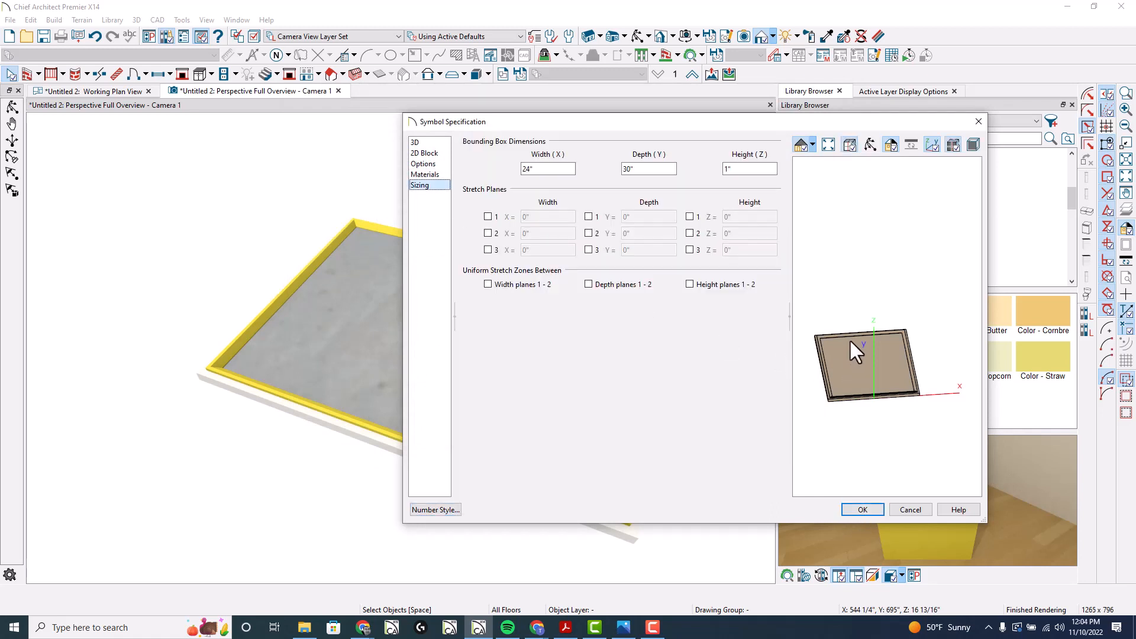
left_click(847, 300)
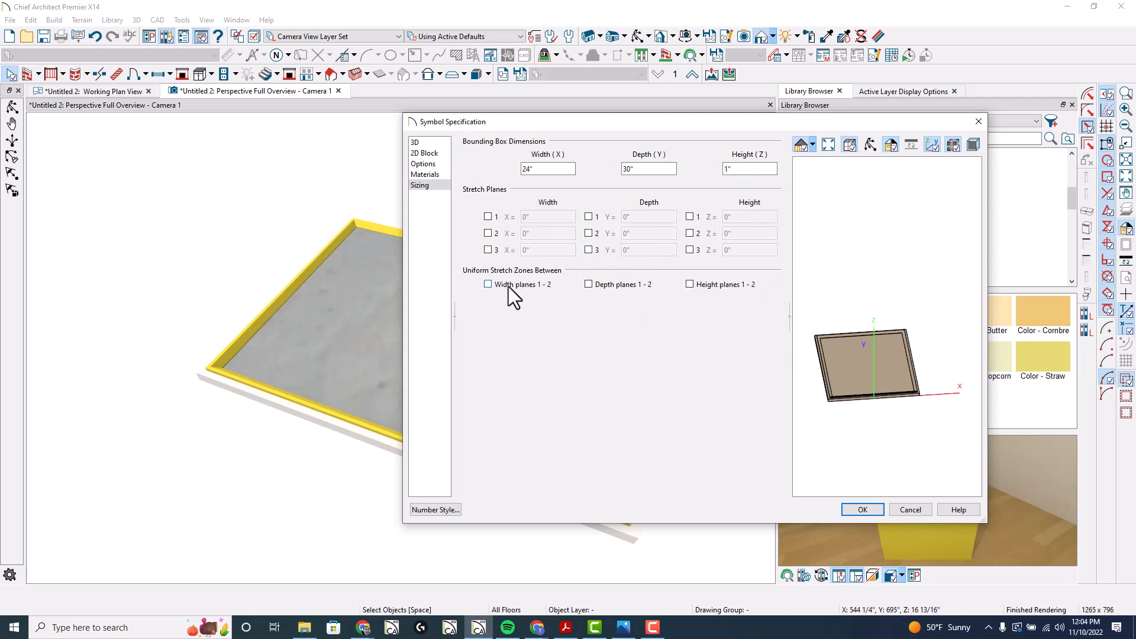
left_click(491, 285)
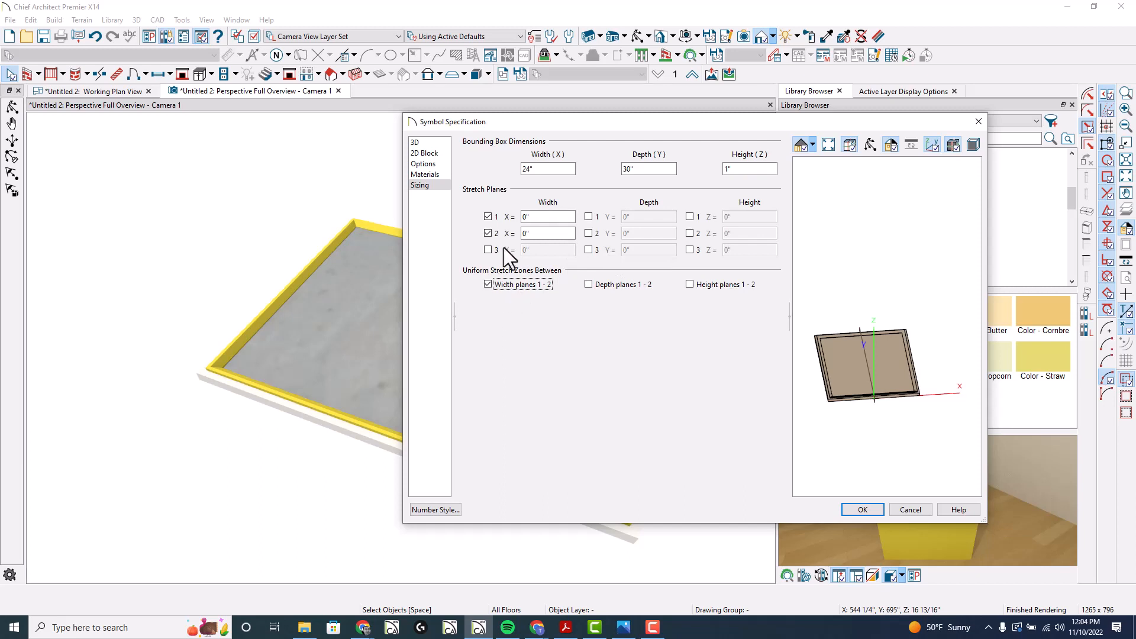
double_click(544, 218)
type("-10")
key("Tab")
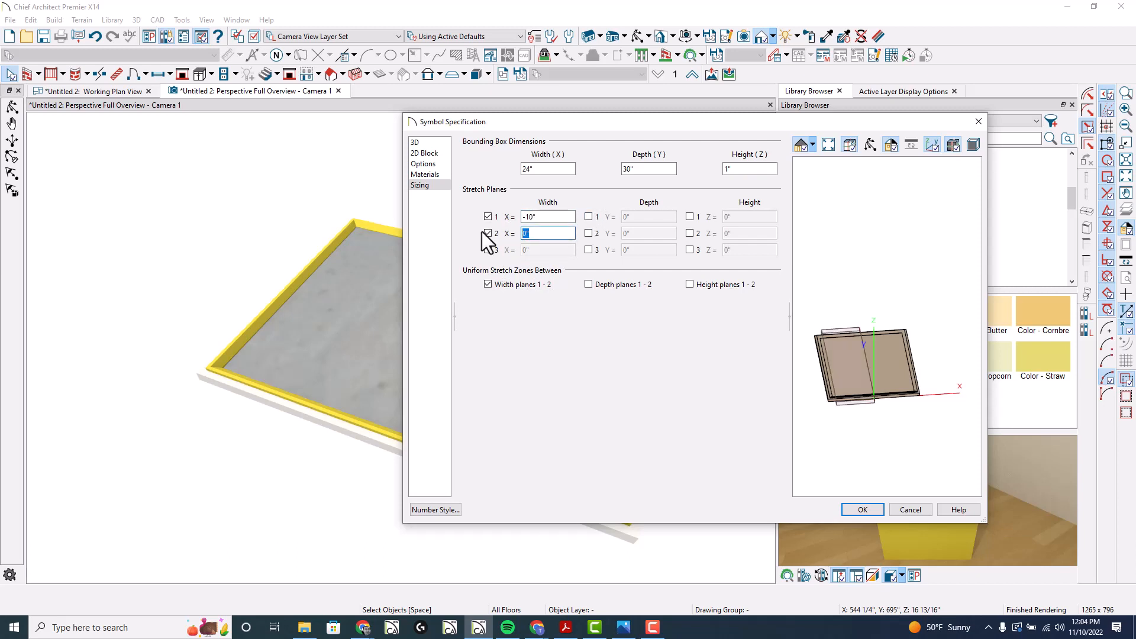
type("10")
key("Tab")
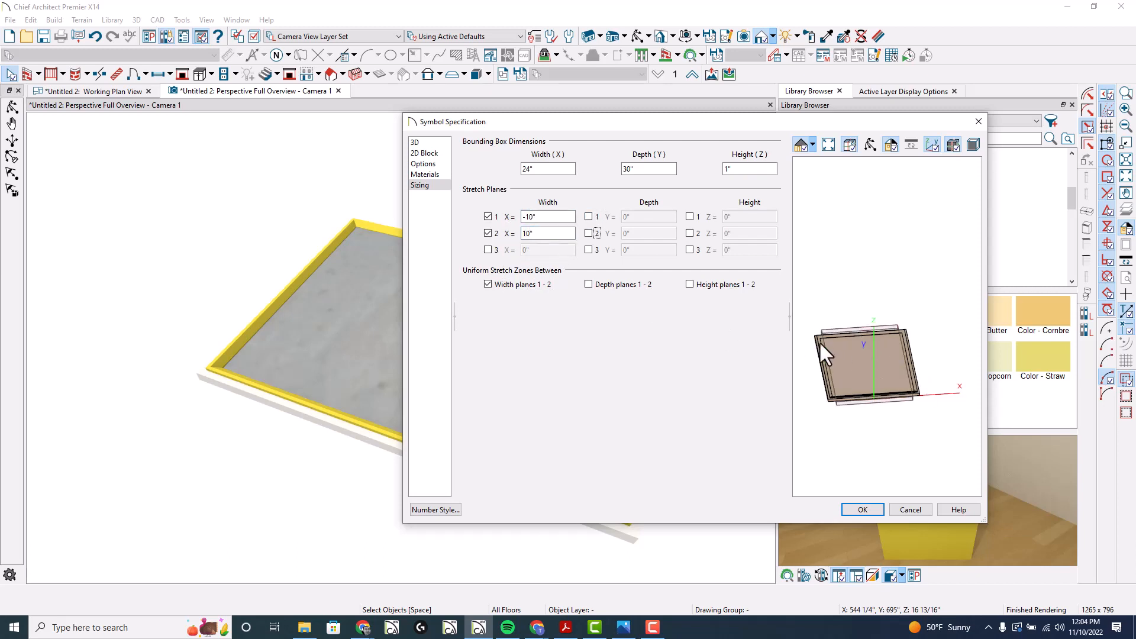
left_click(690, 284)
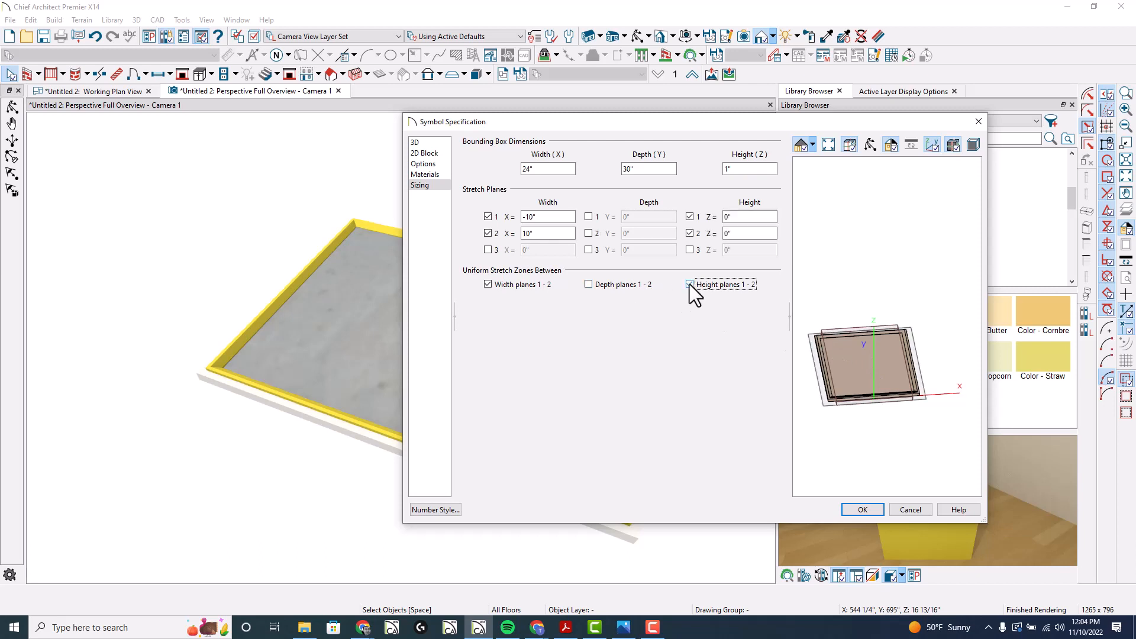
left_click(690, 284)
left_click(694, 218)
left_click(692, 232)
left_click(687, 219)
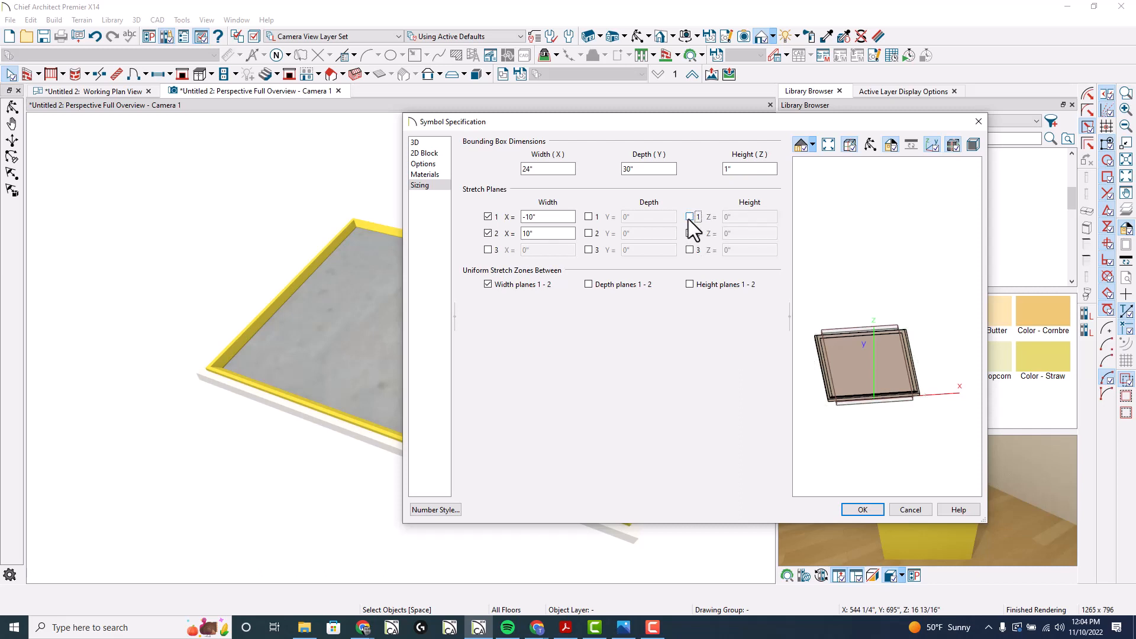
- Enable the uniform stretch zone between depth planes 1 and 2, with the planes at Y = 2" and 28"
left_click(588, 284)
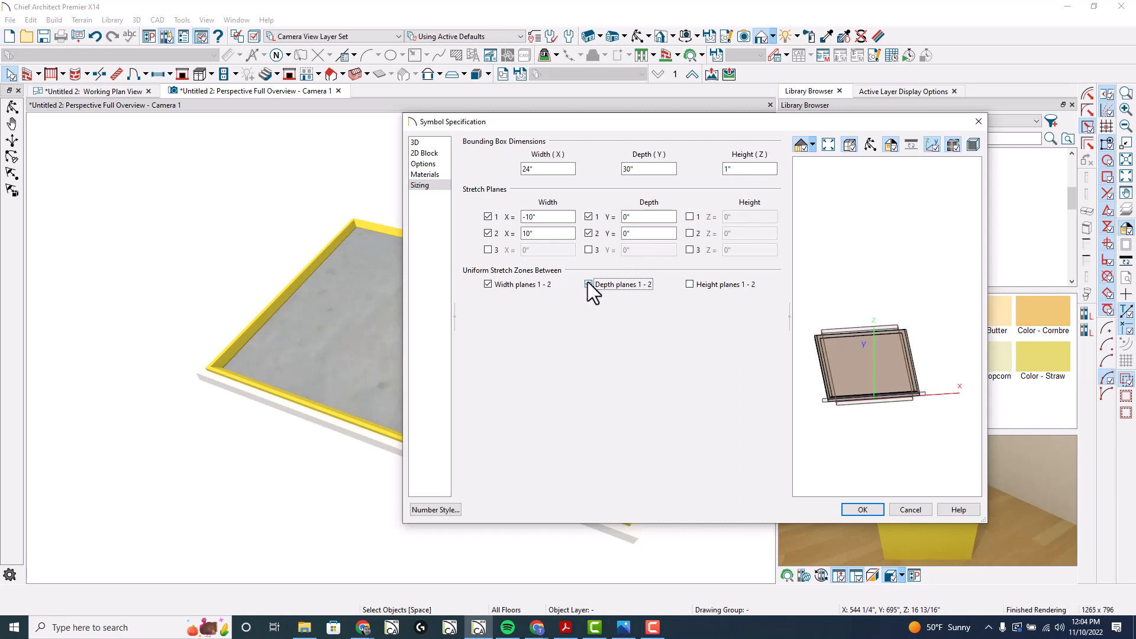
left_click_drag(646, 217, 611, 218)
type("2")
key("Tab")
type("28")
key("Tab")
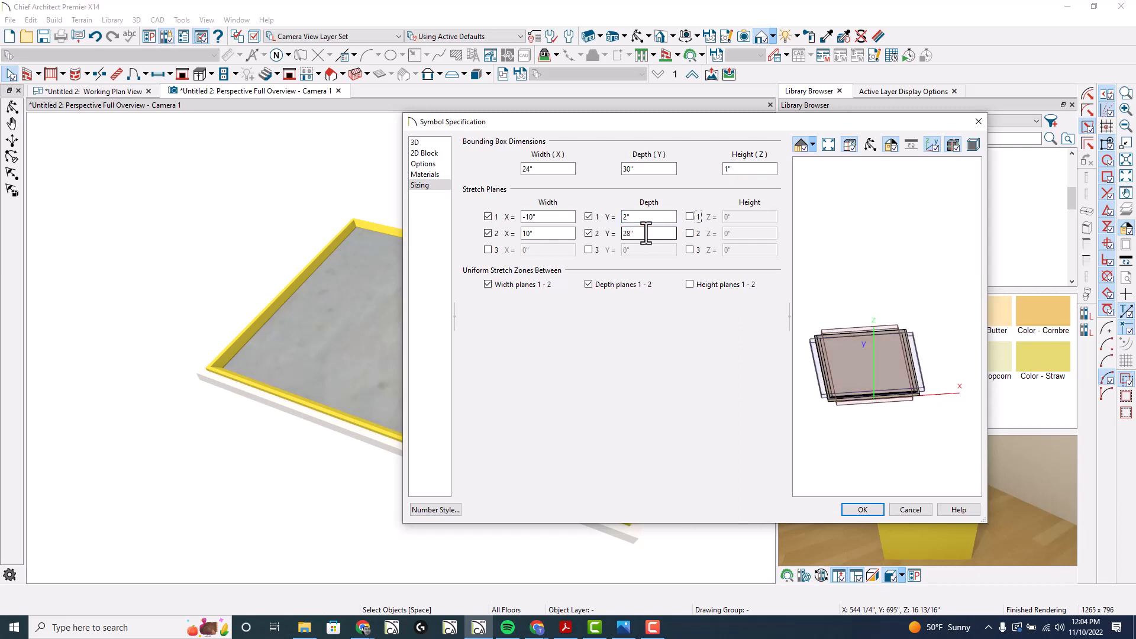
- Examine from above where the width and depth stretch planes cross the door's frame and molding in the symbol preview
left_click(870, 144)
left_click_drag(886, 239, 883, 482)
scroll(869, 247, "up", 2)
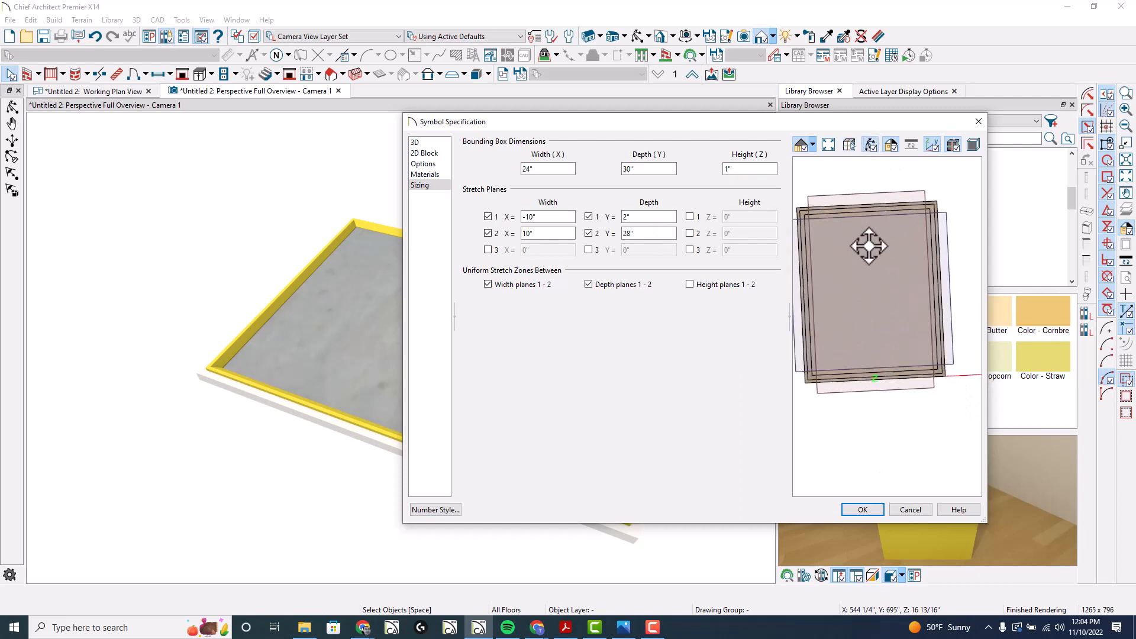
left_click_drag(887, 293, 881, 279)
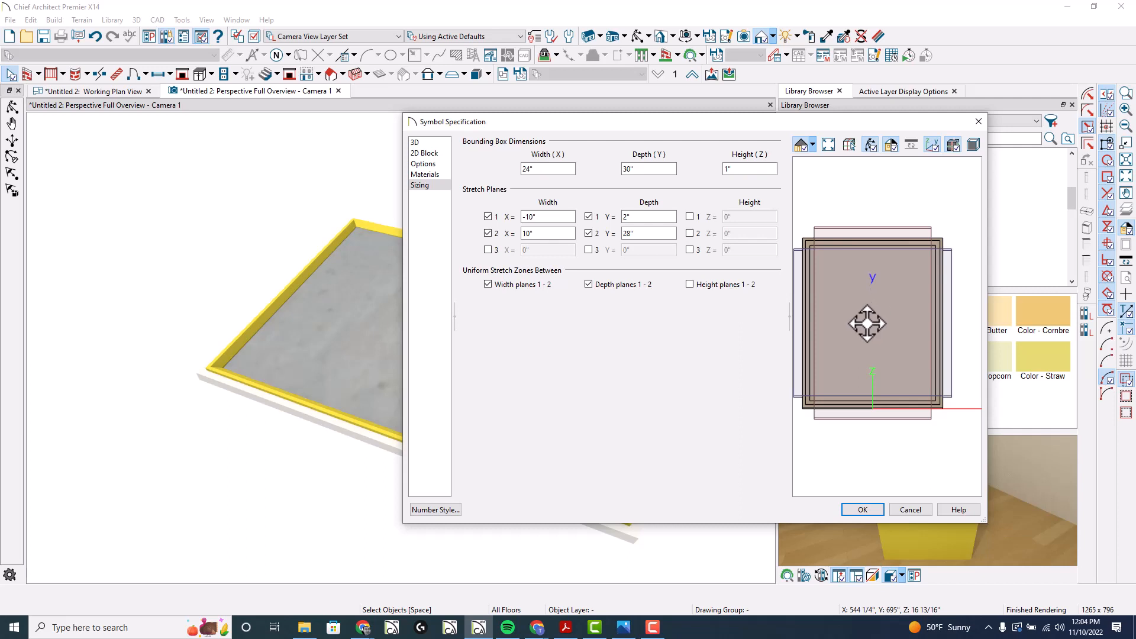
left_click_drag(868, 326, 868, 326)
mouse_move(813, 259)
left_mouse_down()
mouse_move(815, 397)
mouse_move(942, 388)
mouse_move(937, 275)
left_mouse_up()
left_click_drag(944, 402, 946, 402)
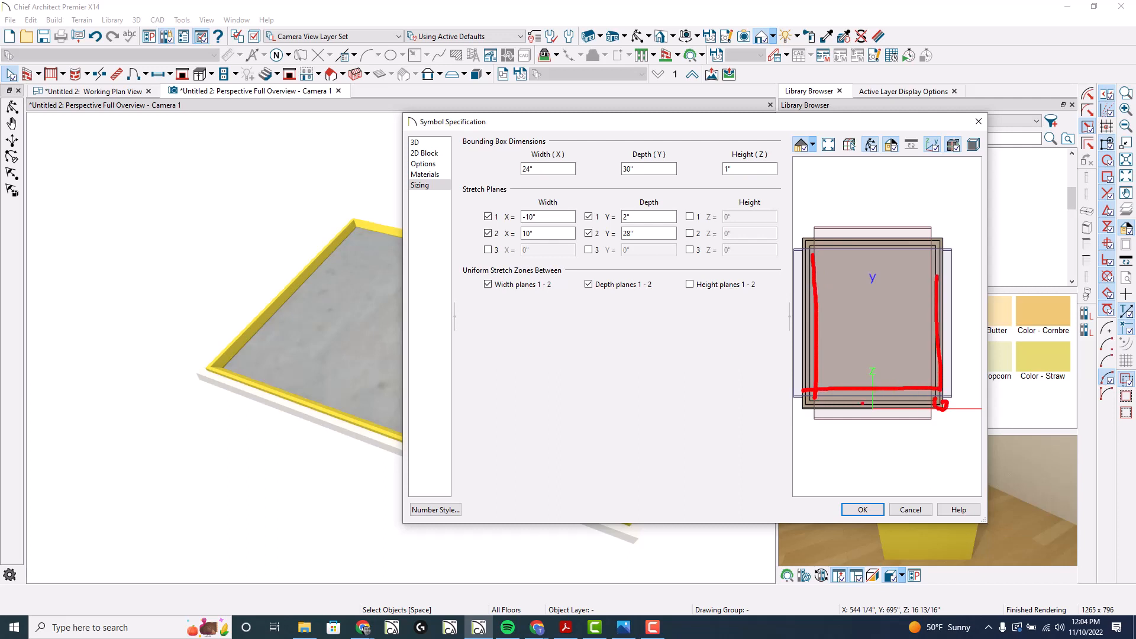
key("Escape")
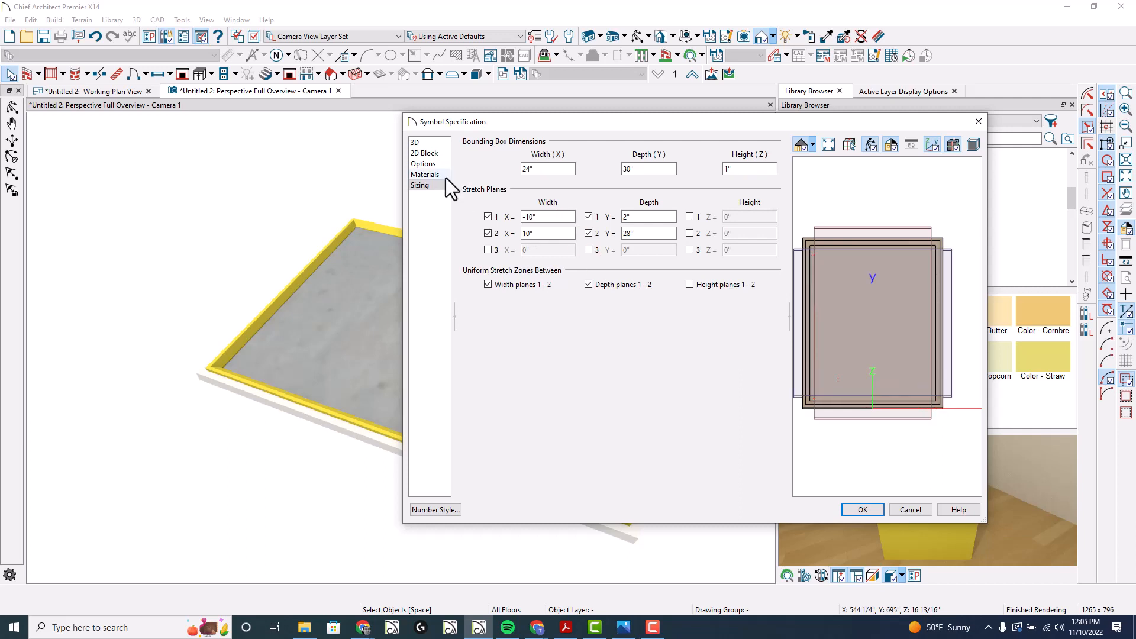
- Review the door symbol's 3D, 2D block, options, materials and sizing settings
left_click(431, 144)
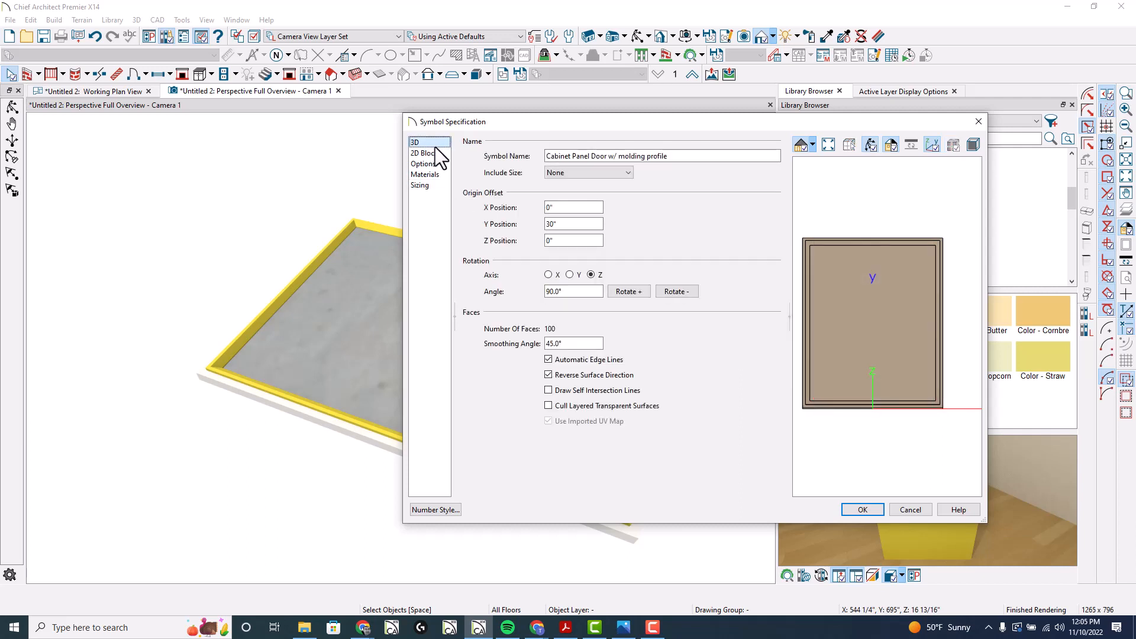
left_click(438, 154)
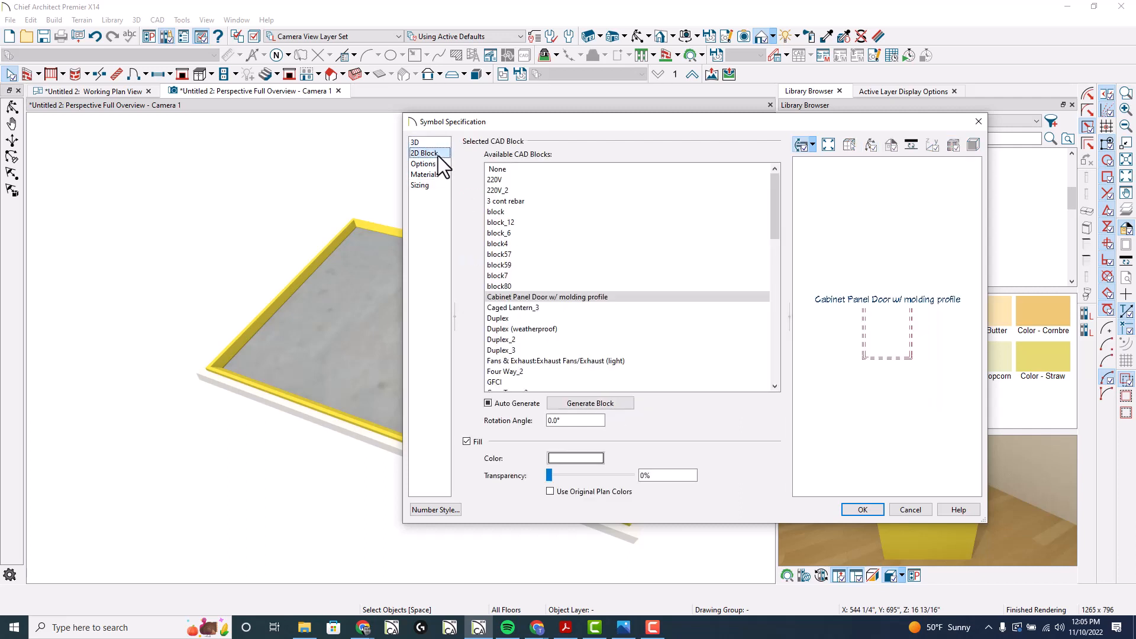
left_click(438, 165)
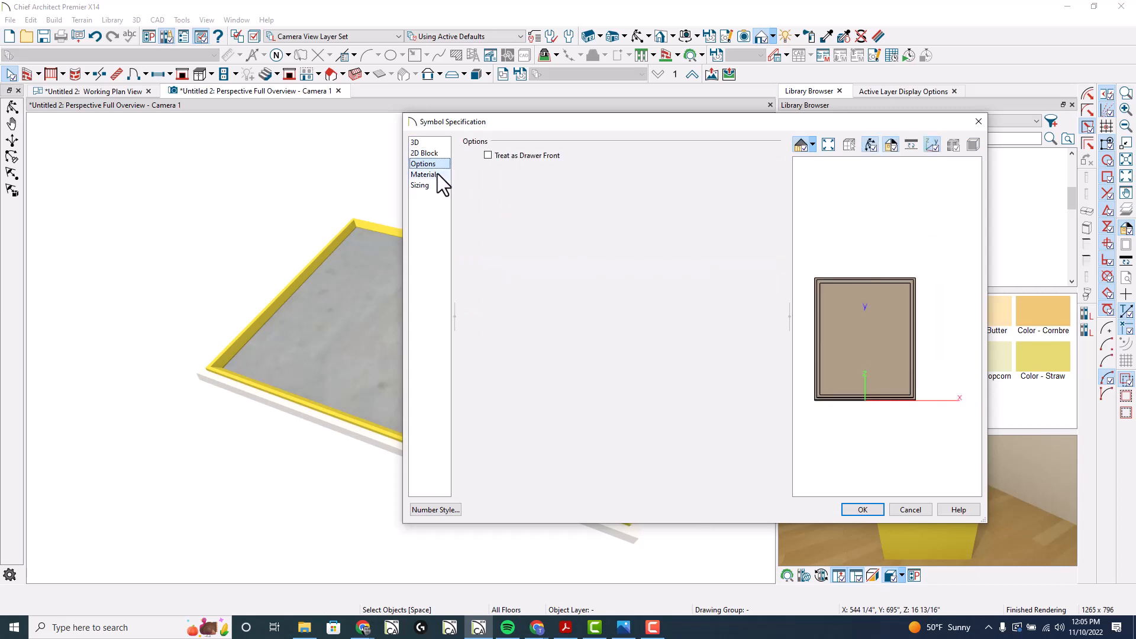
left_click(438, 174)
left_click(438, 186)
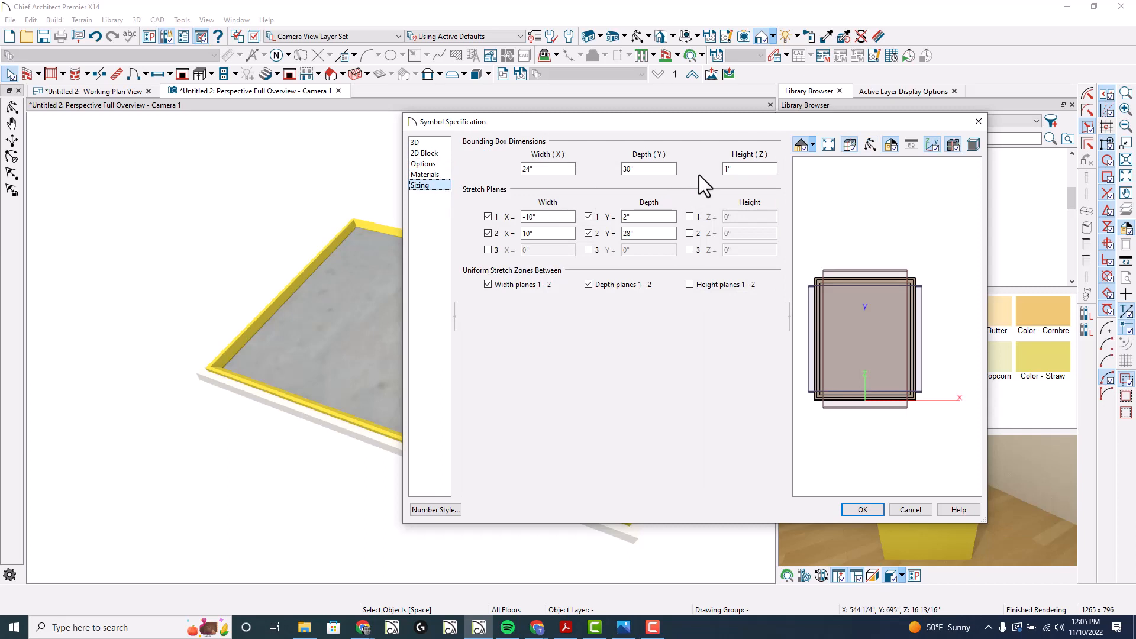
left_click(416, 142)
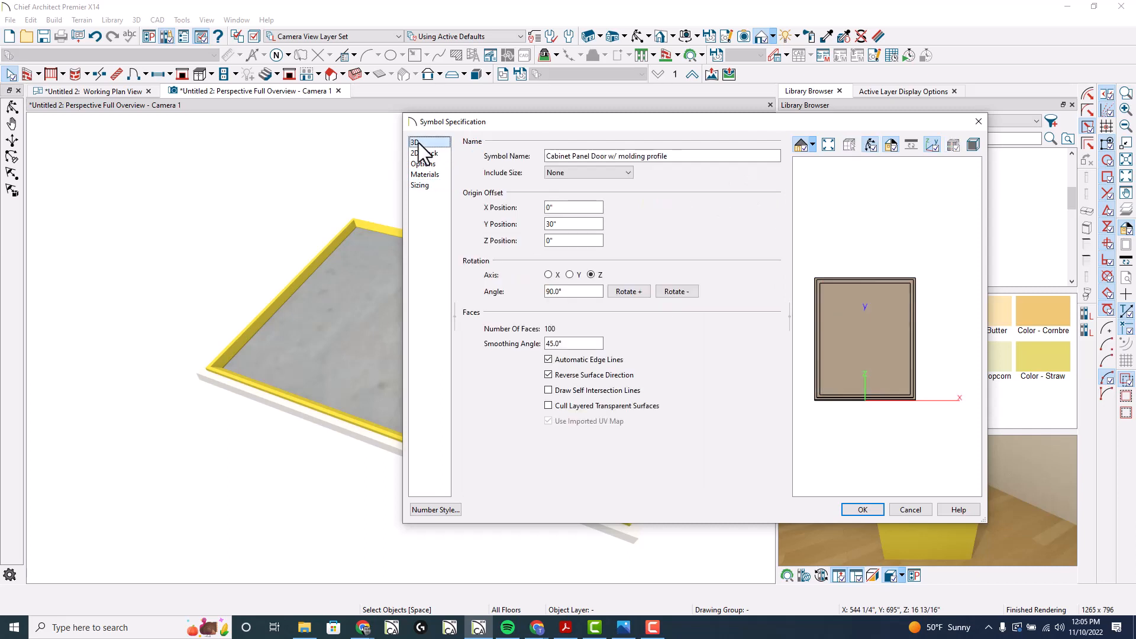
left_click(429, 184)
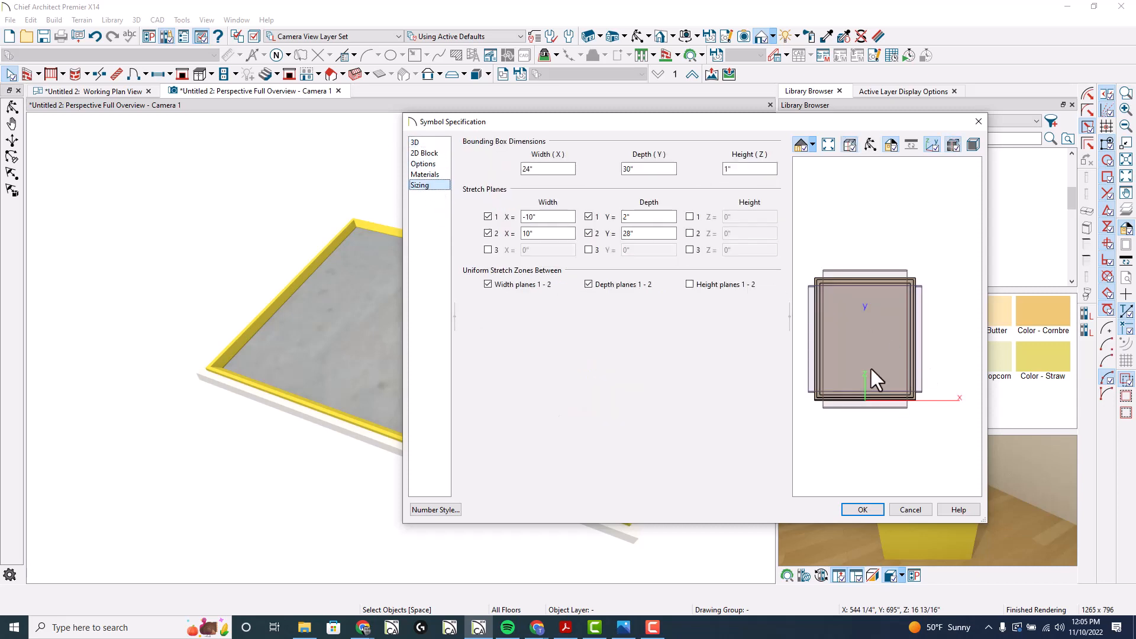
- Set the door symbol's bounding box height to 3/4"
left_click(870, 144)
left_click_drag(875, 317, 865, 419)
scroll(850, 436, "up", 5)
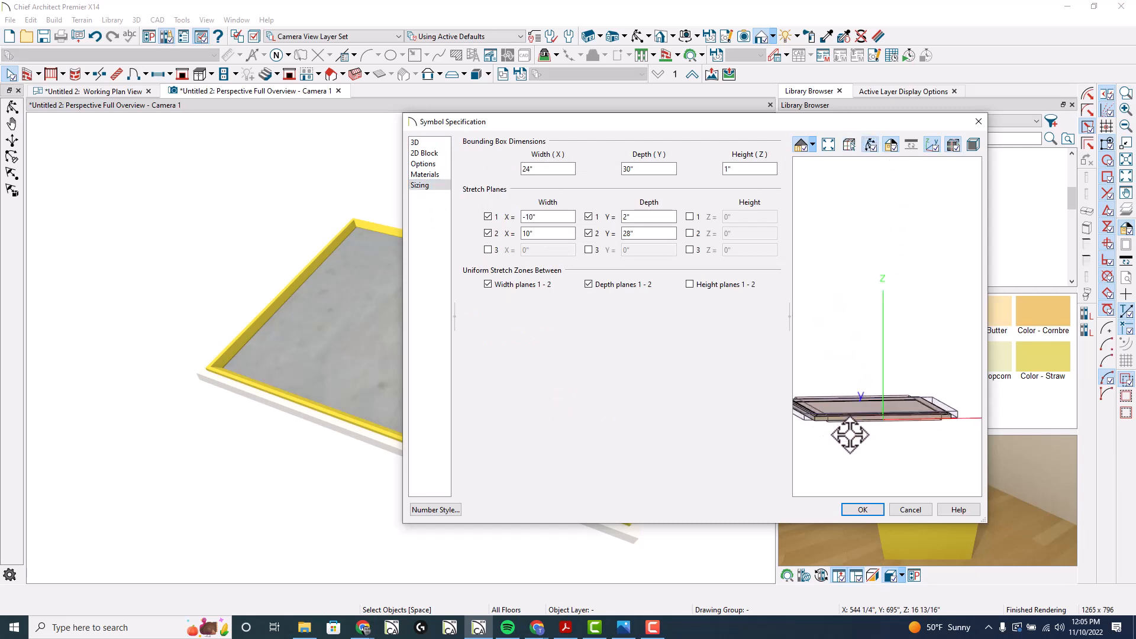
scroll(846, 420, "up", 2)
scroll(873, 406, "down", 4)
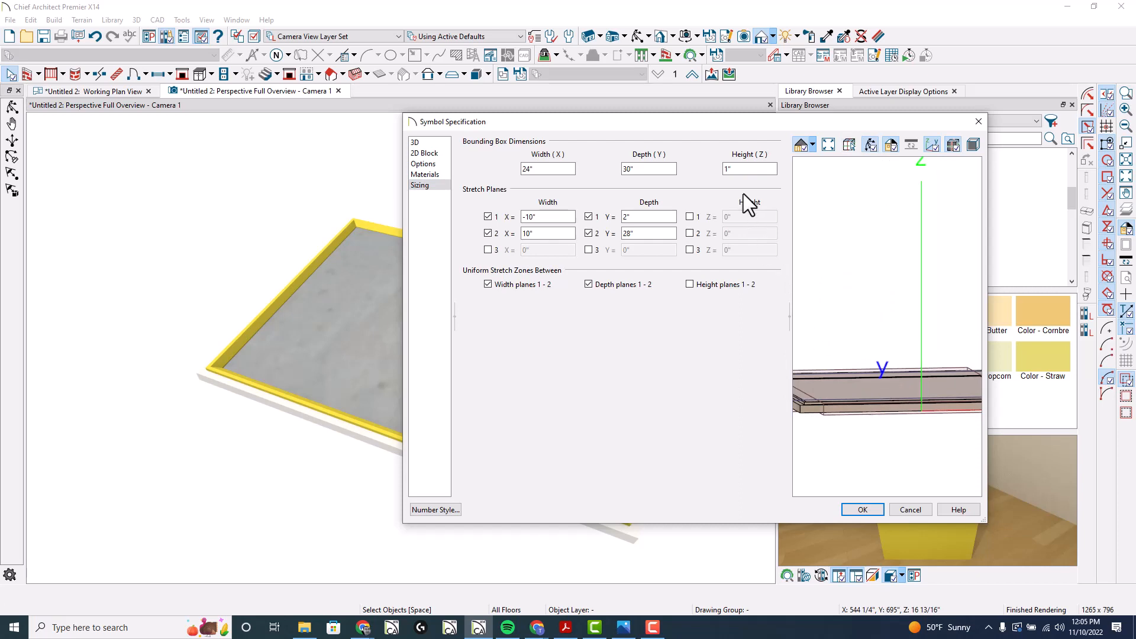
left_click_drag(744, 171, 697, 174)
type("3/4")
key("Tab")
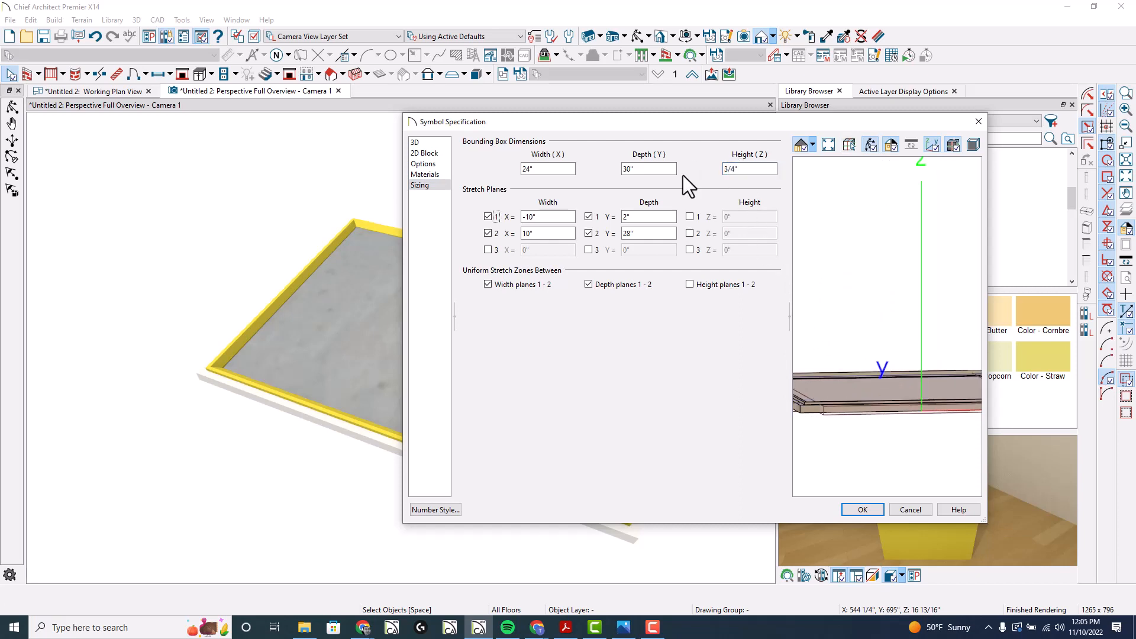
- Inspect the frame and molding thickness along the door's edge in the preview and accept the symbol specification
scroll(811, 414, "up", 5)
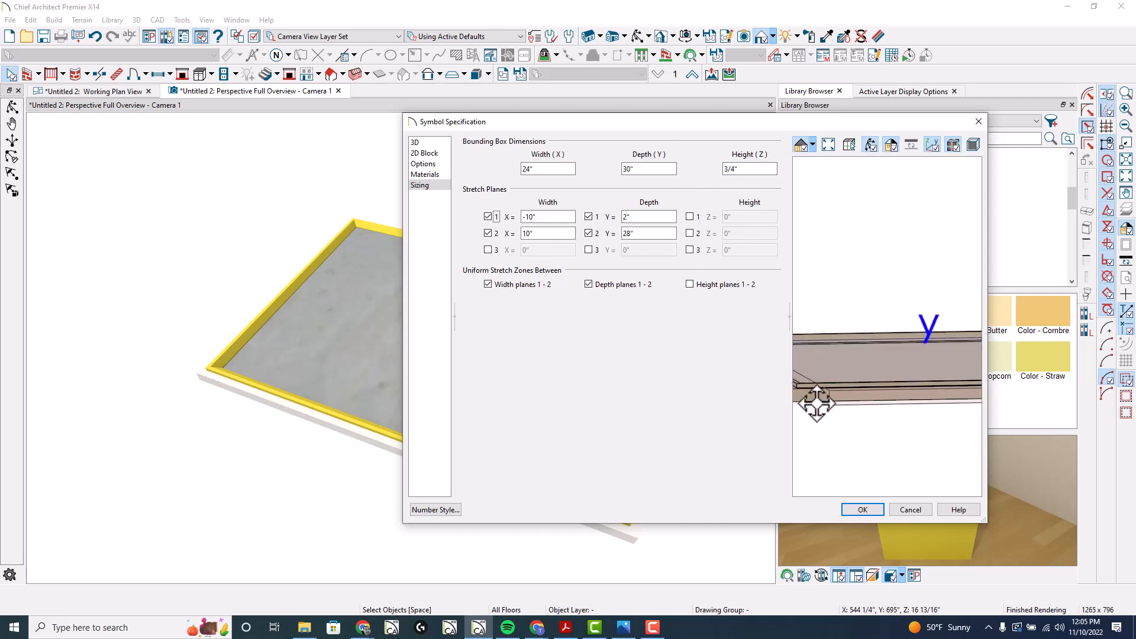
left_click_drag(886, 380, 870, 389)
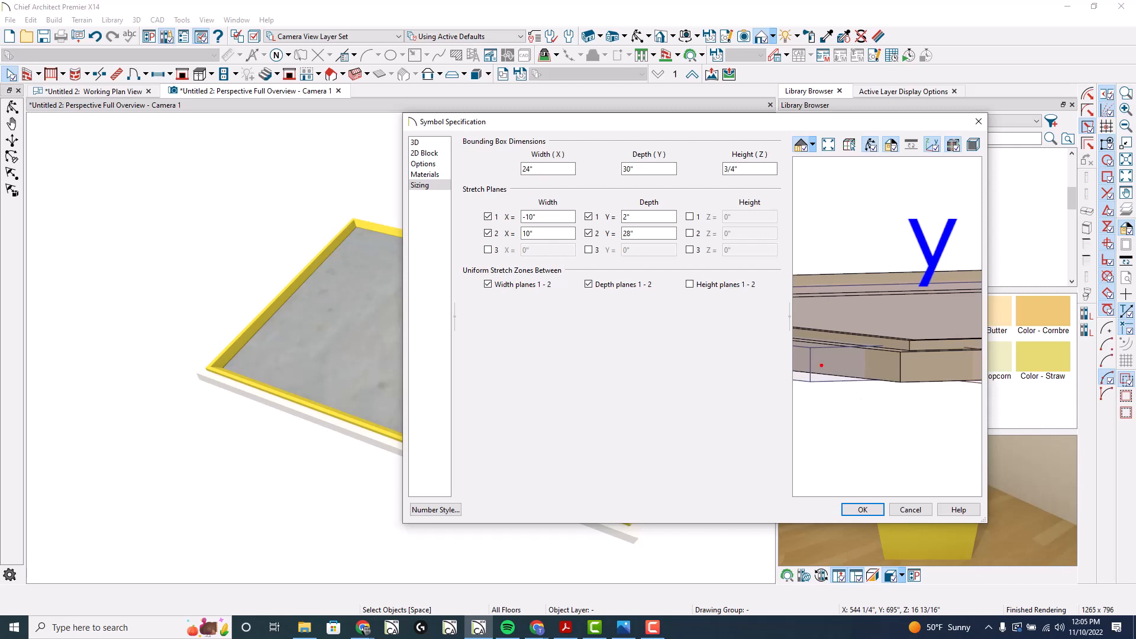
mouse_move(813, 349)
left_mouse_down()
mouse_move(797, 349)
mouse_move(870, 345)
left_mouse_up()
mouse_move(900, 354)
left_mouse_down()
mouse_move(821, 354)
mouse_move(868, 383)
mouse_move(910, 384)
mouse_move(857, 381)
left_mouse_up()
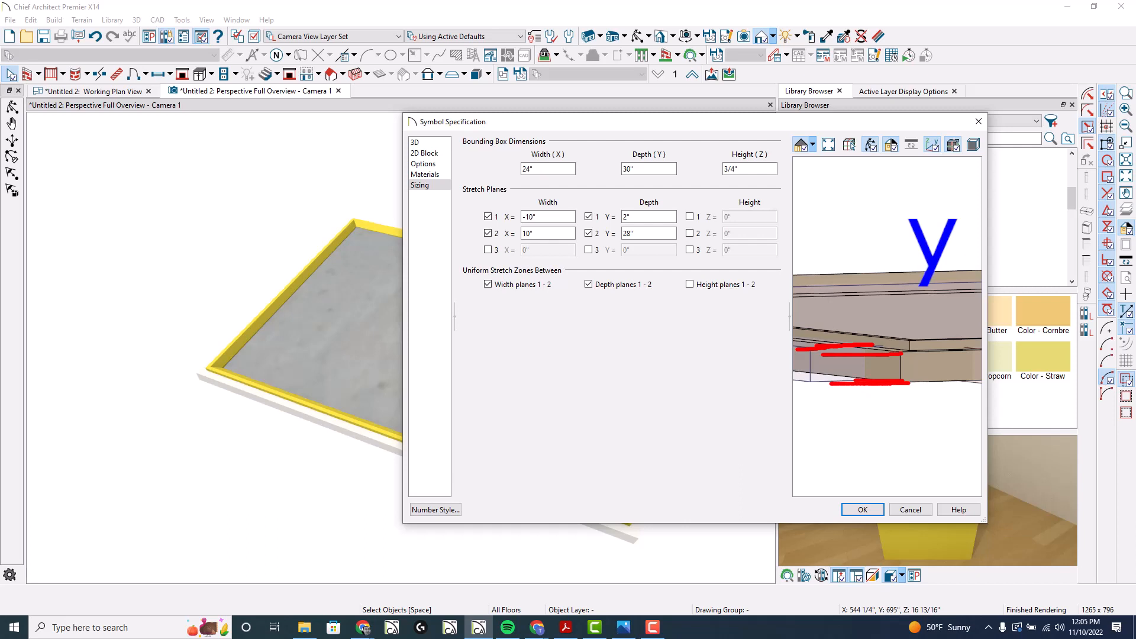
left_click_drag(911, 352, 840, 348)
mouse_move(923, 338)
left_mouse_down()
mouse_move(913, 338)
mouse_move(936, 339)
mouse_move(891, 340)
mouse_move(920, 353)
mouse_move(901, 355)
left_mouse_up()
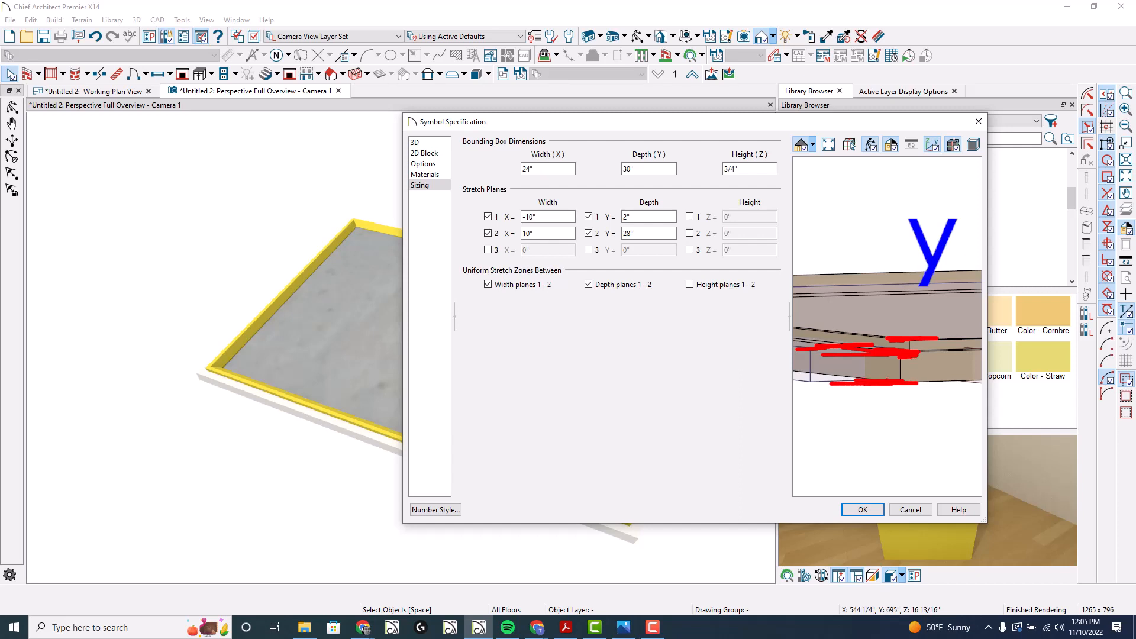
mouse_move(886, 338)
left_mouse_down()
mouse_move(852, 339)
mouse_move(868, 401)
mouse_move(868, 343)
left_mouse_up()
key("e")
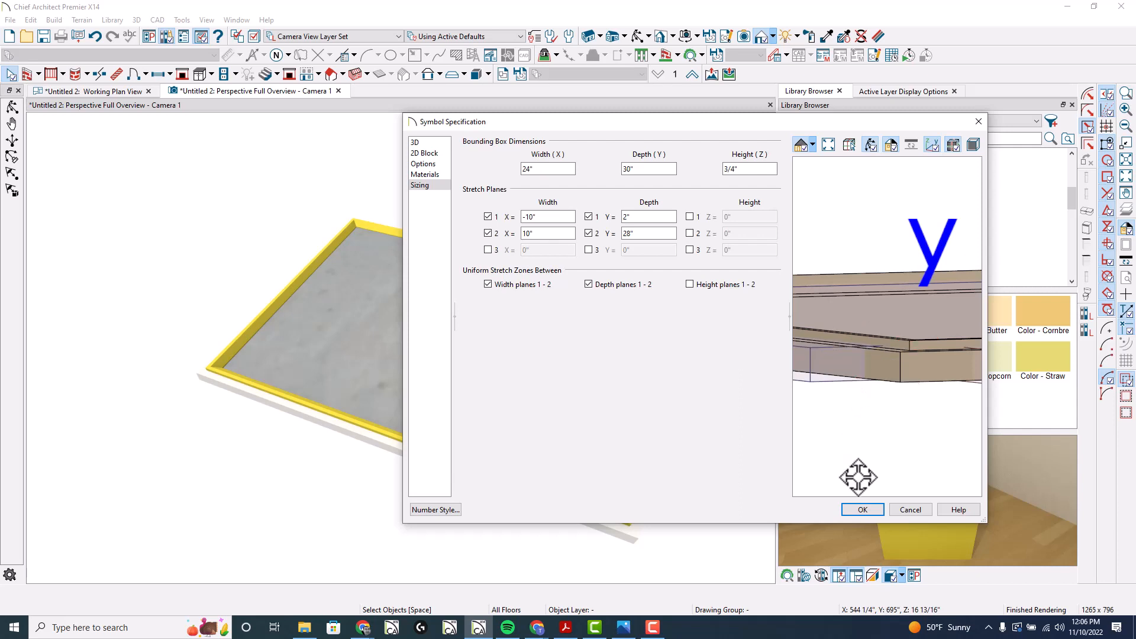
left_click(863, 509)
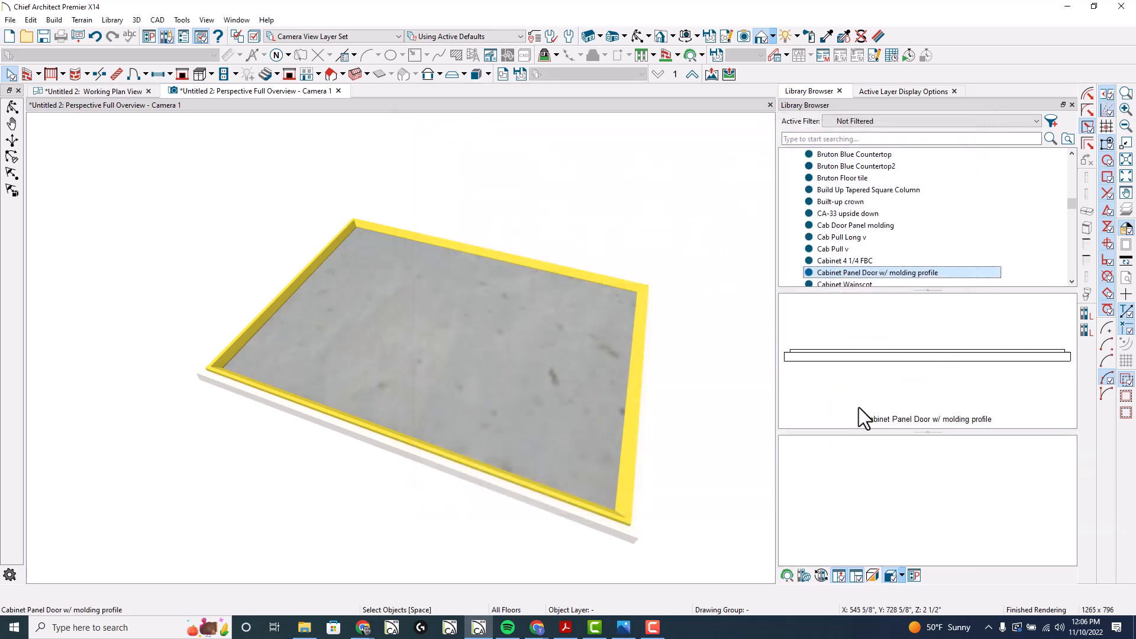
- Place a base cabinet in the working plan view beside the door model
left_click(104, 93)
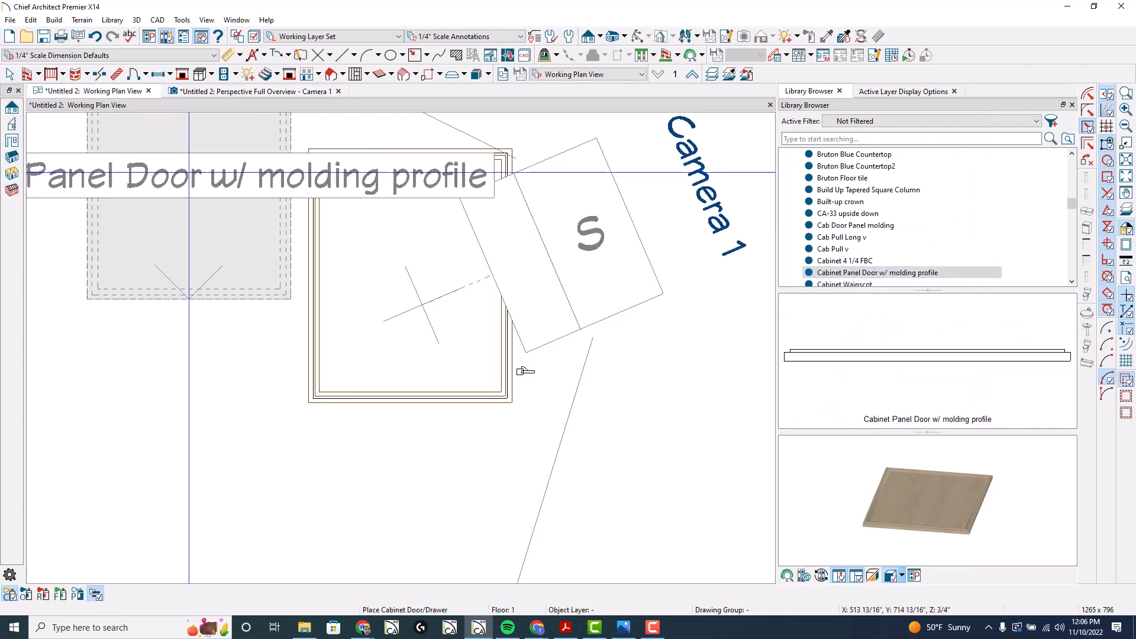
left_click(200, 74)
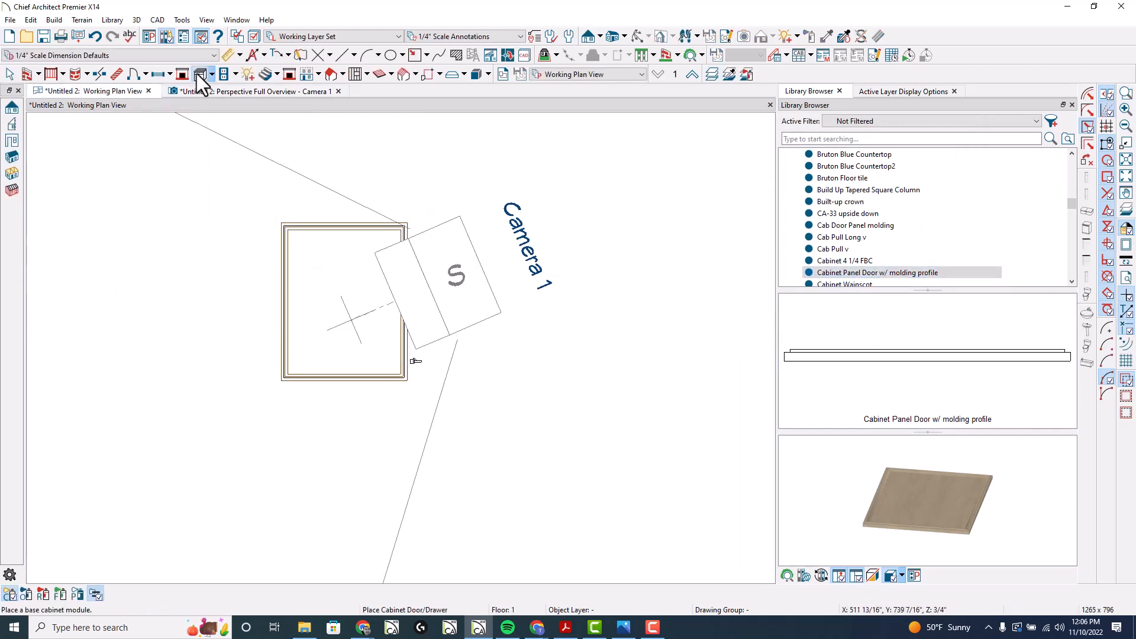
left_click(538, 285)
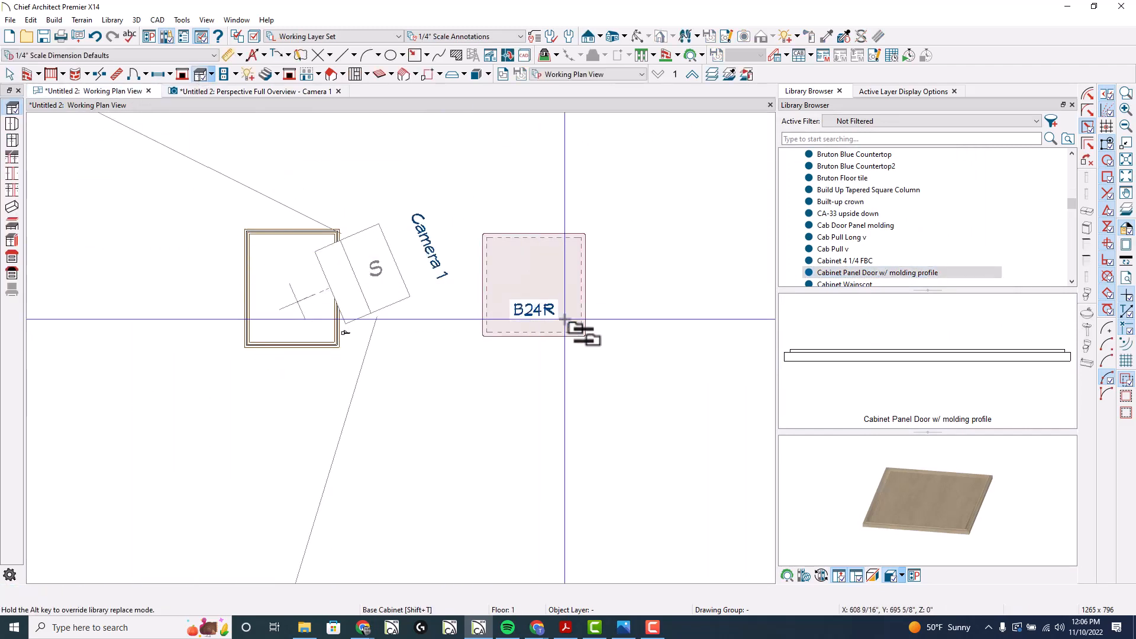
- Create a full camera view looking at the front of the new base cabinet
left_click(624, 37)
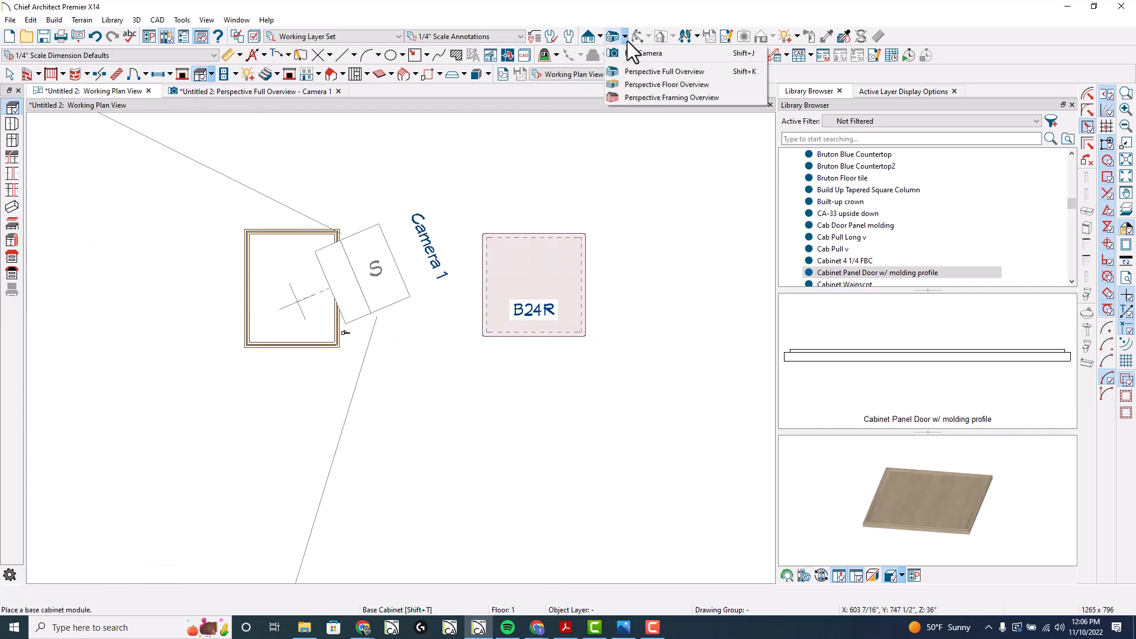
left_click(651, 53)
scroll(500, 190, "down", 2)
left_click_drag(485, 328, 527, 259)
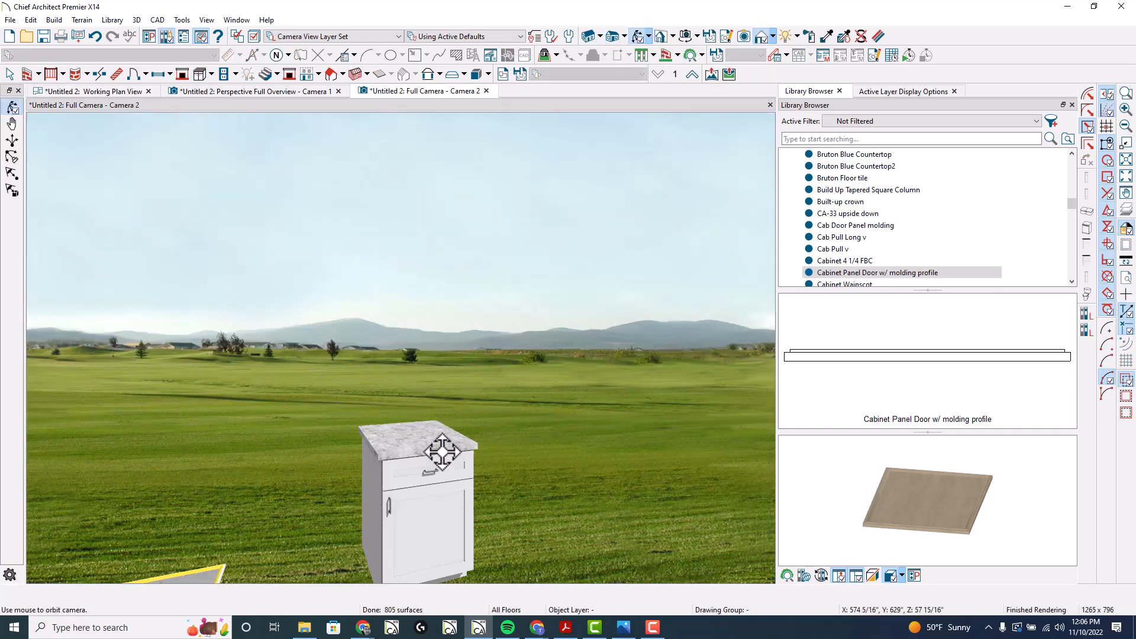
- Apply the library symbol Cabinet Panel Door w/ molding profile to the base cabinet's door
scroll(441, 452, "down", 5)
left_click(834, 272)
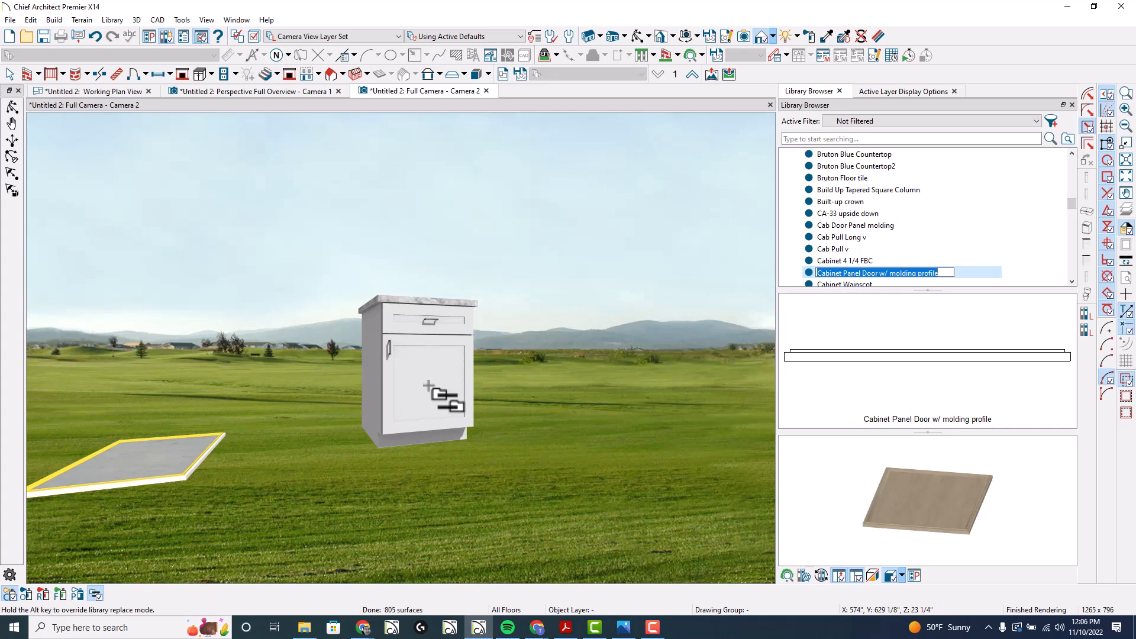
left_click(428, 386)
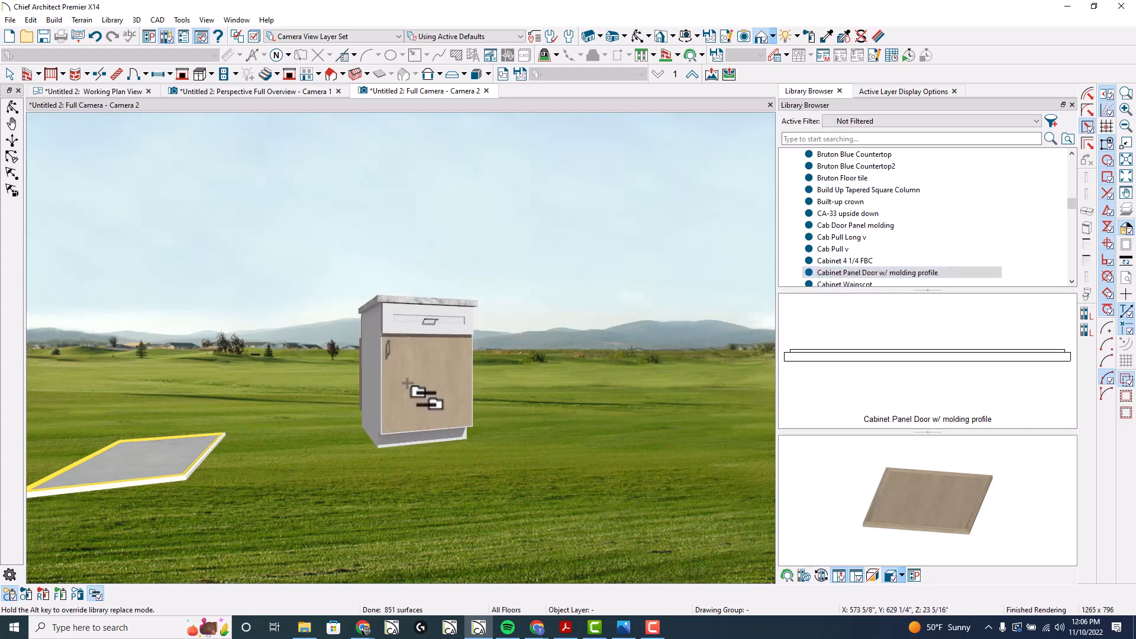
- Examine the applied door on the base cabinet up close and from the side
scroll(401, 383, "up", 3)
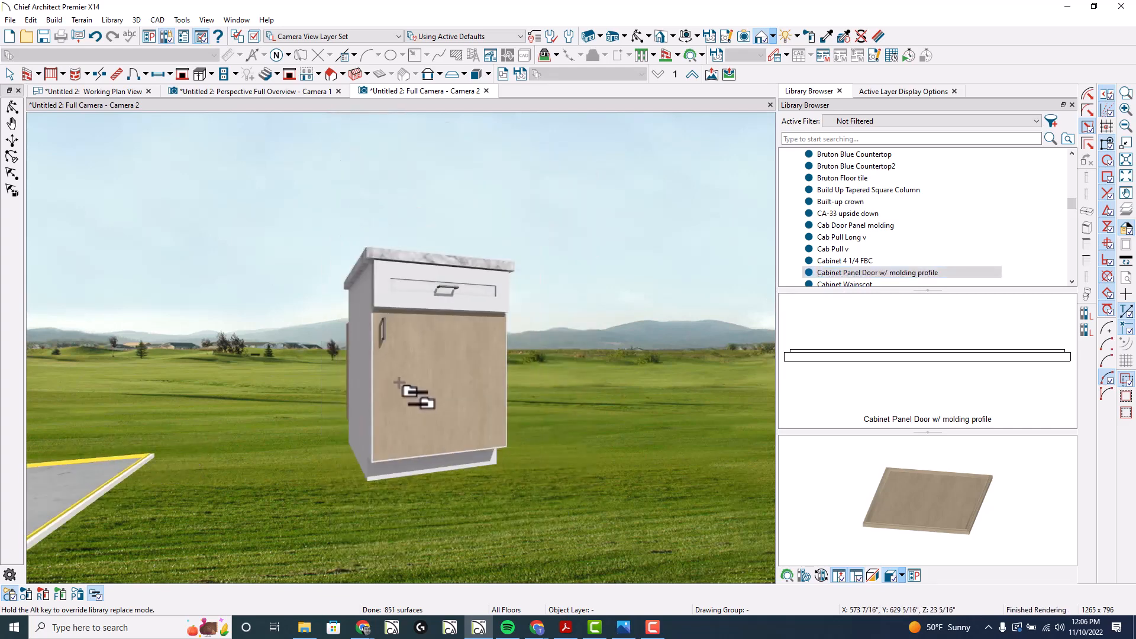
left_click(11, 107)
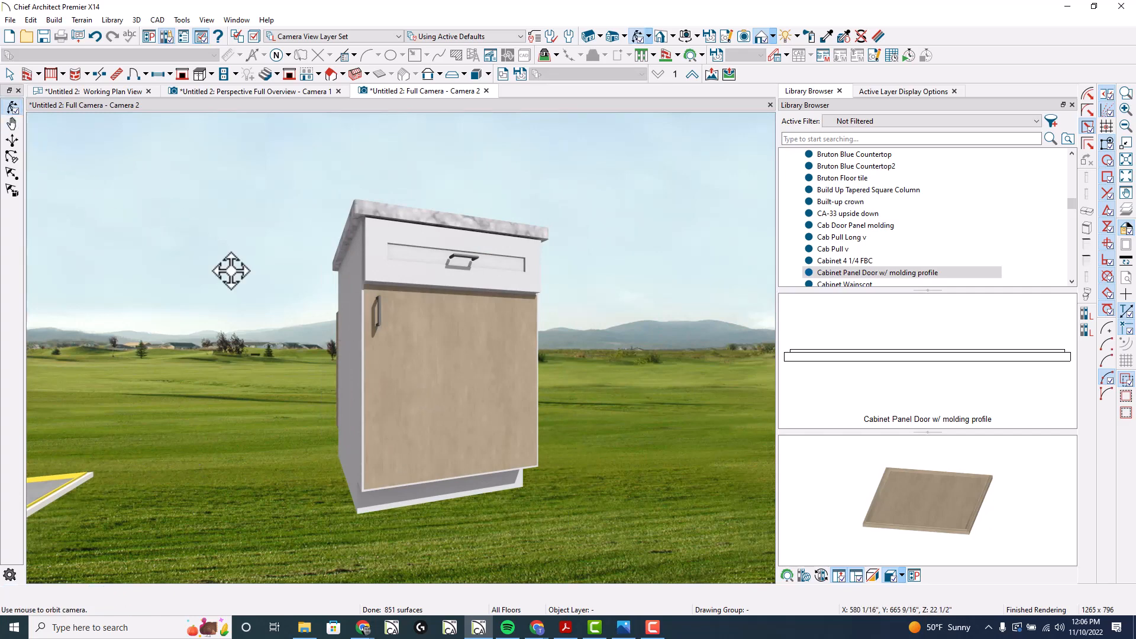
left_click_drag(228, 266, 300, 294)
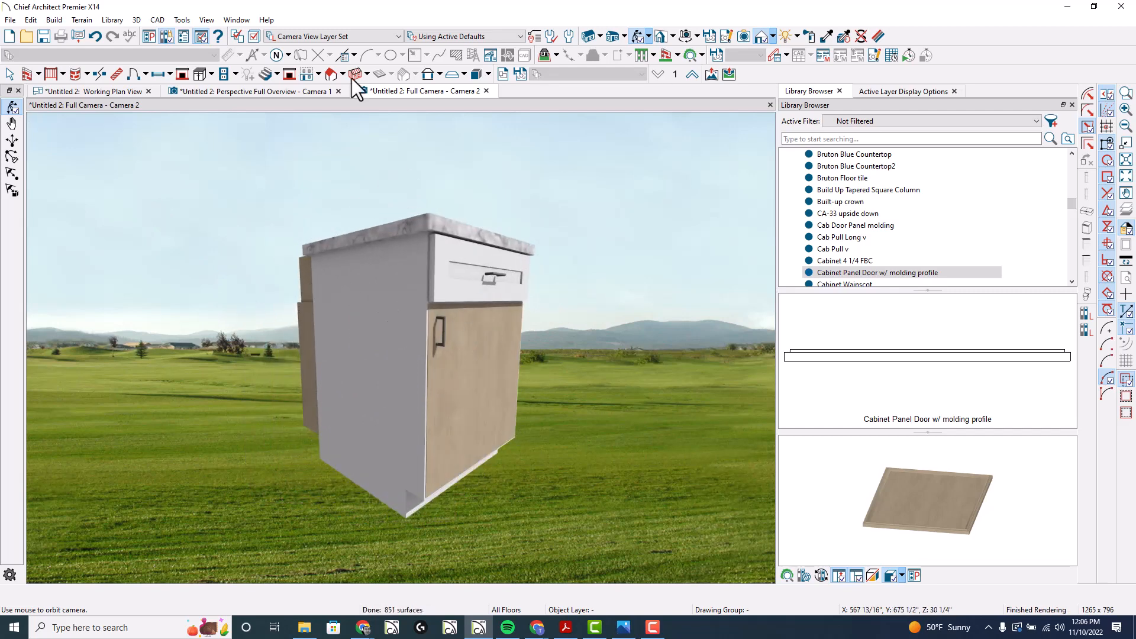
- Close the perspective overview and create a cross section/elevation view through the side of the base cabinet from the working plan view
left_click(288, 93)
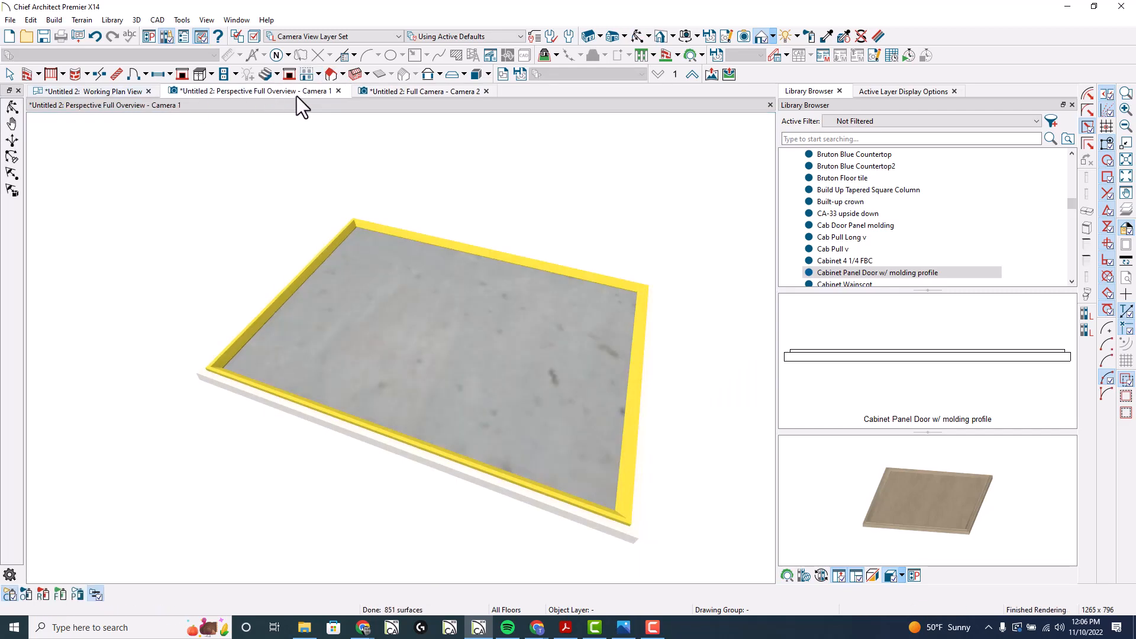
left_click(339, 91)
left_click(138, 92)
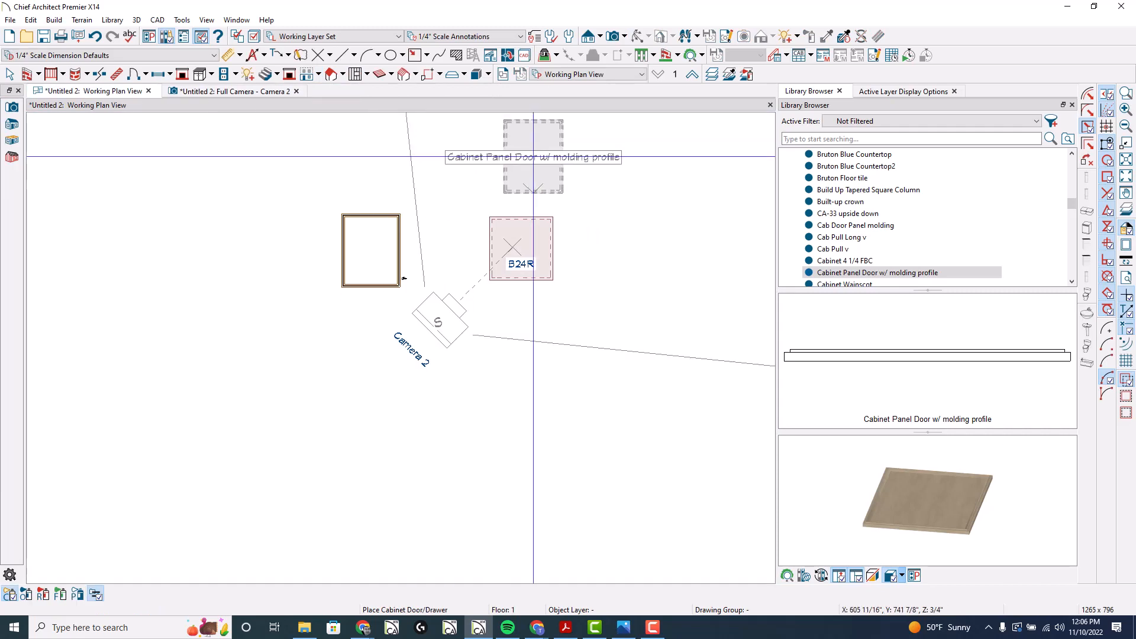
left_click(595, 39)
left_click_drag(498, 235, 579, 235)
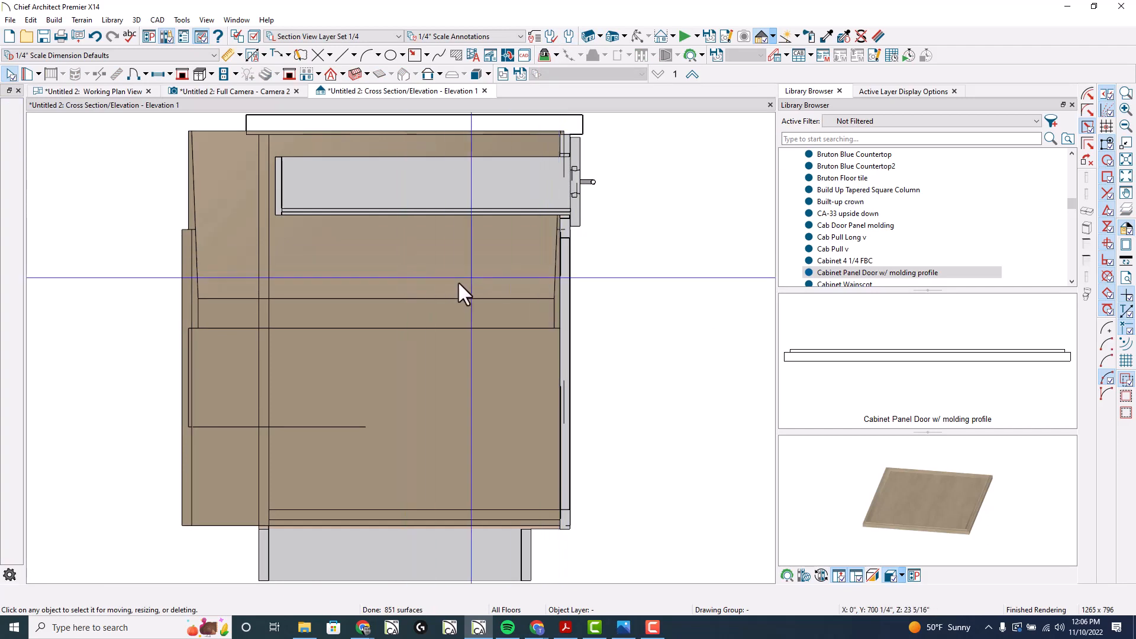
- Open the symbol specification of Cabinet Panel Door w/ molding profile and rotate the door 90° about the X axis so it stands upright
left_click(225, 91)
right_click(851, 271)
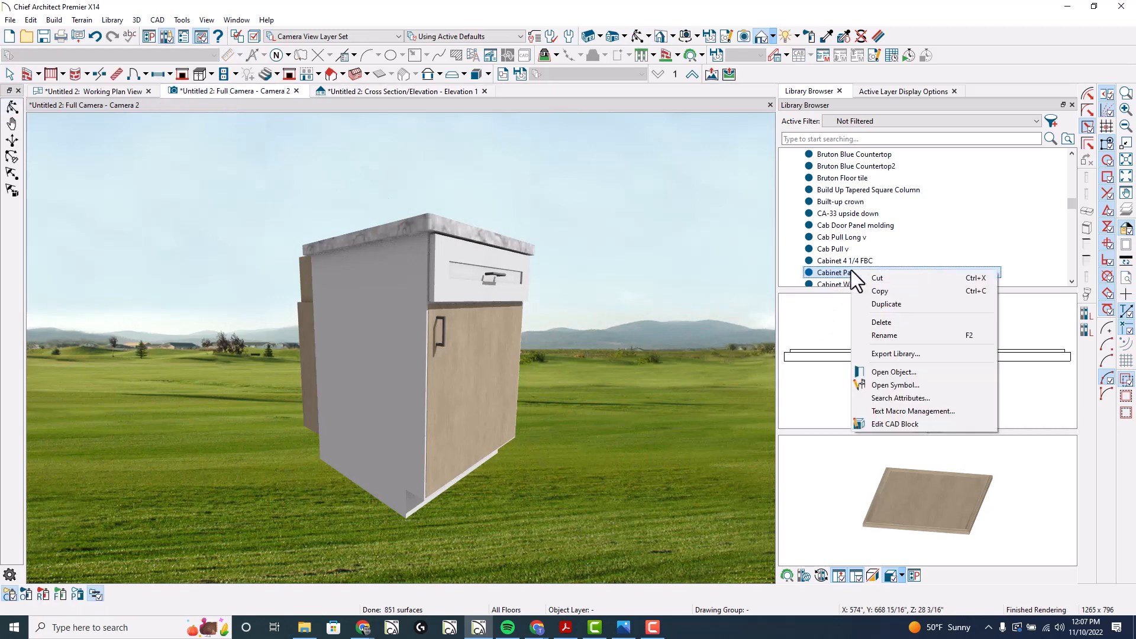
left_click(885, 384)
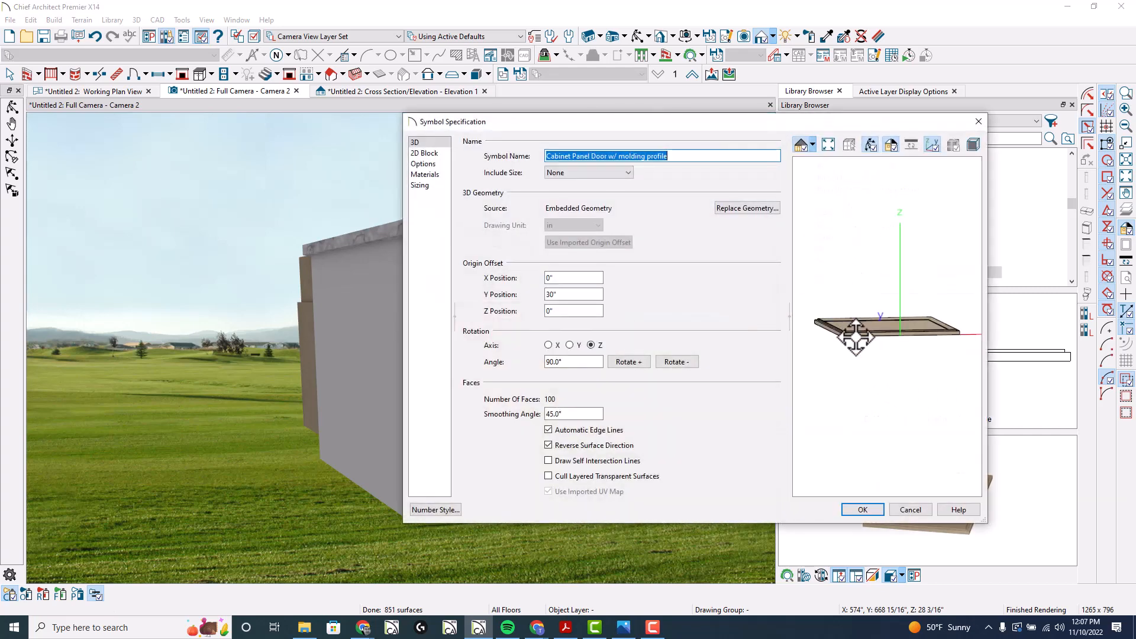
left_click_drag(810, 355, 877, 288)
scroll(878, 288, "up", 2)
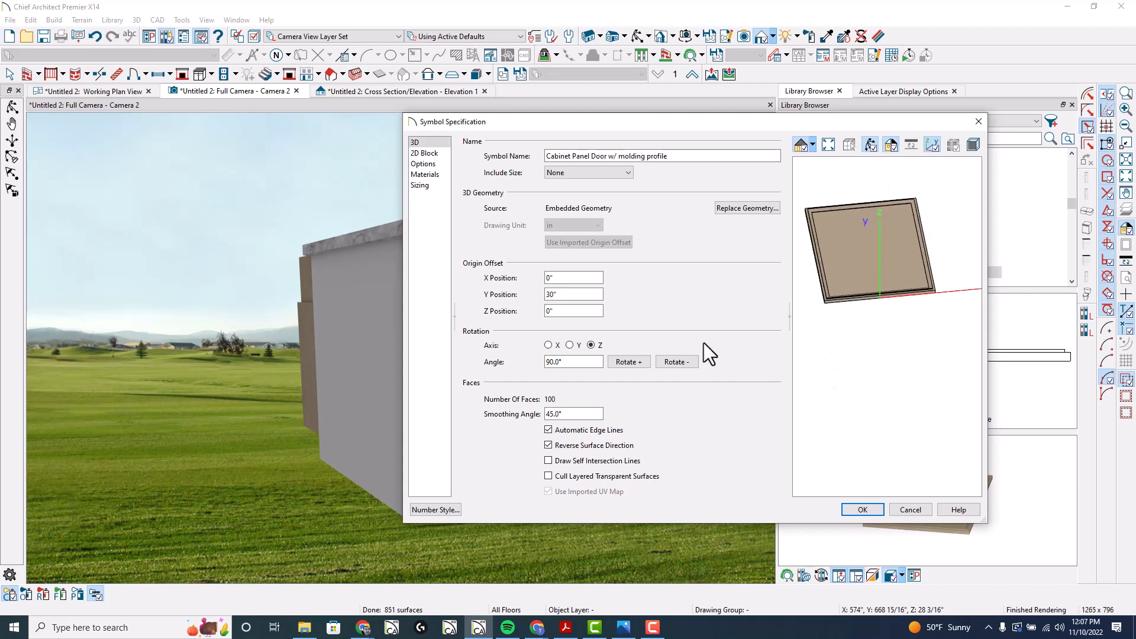
left_click(547, 347)
left_click(633, 363)
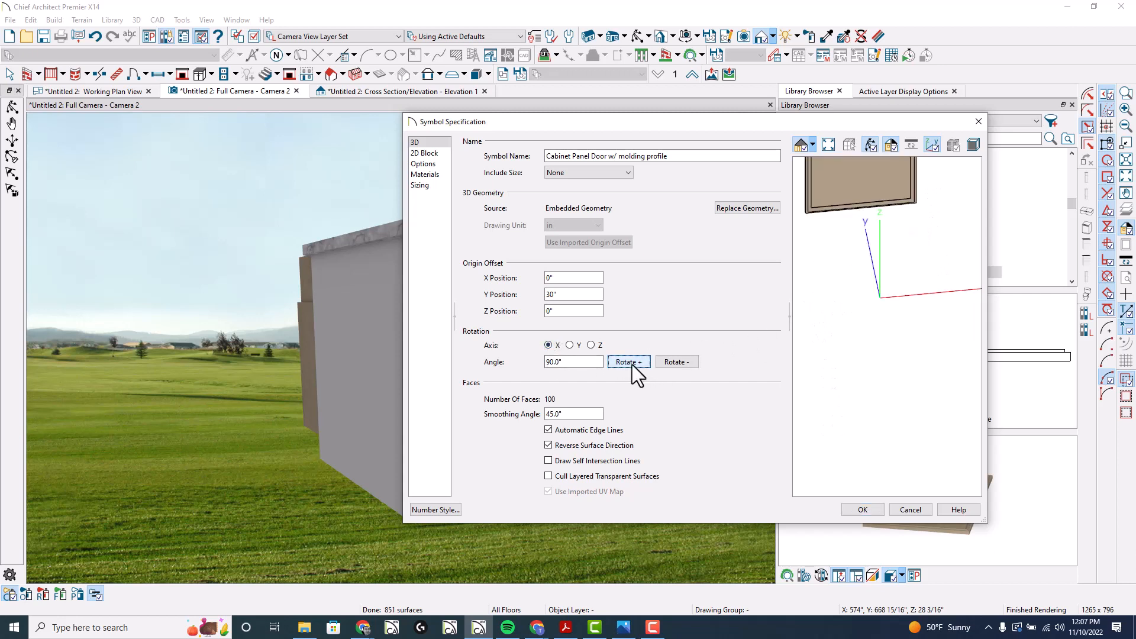
- Set the door symbol's Y origin offset to 0" and accept the specification
left_click_drag(862, 309, 971, 280)
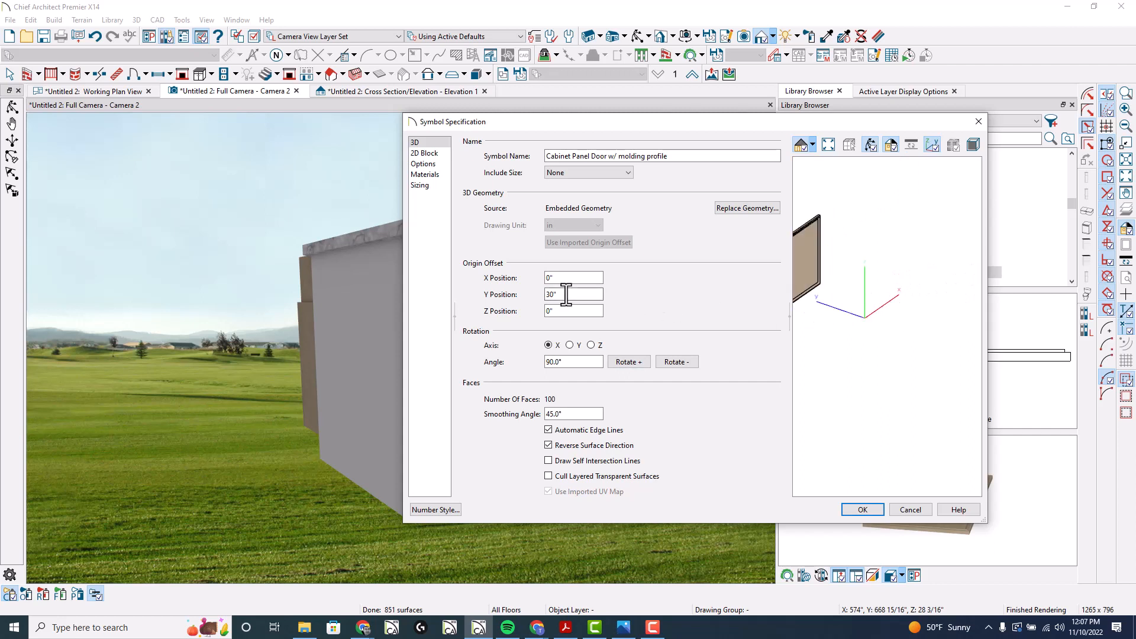
key("Tab")
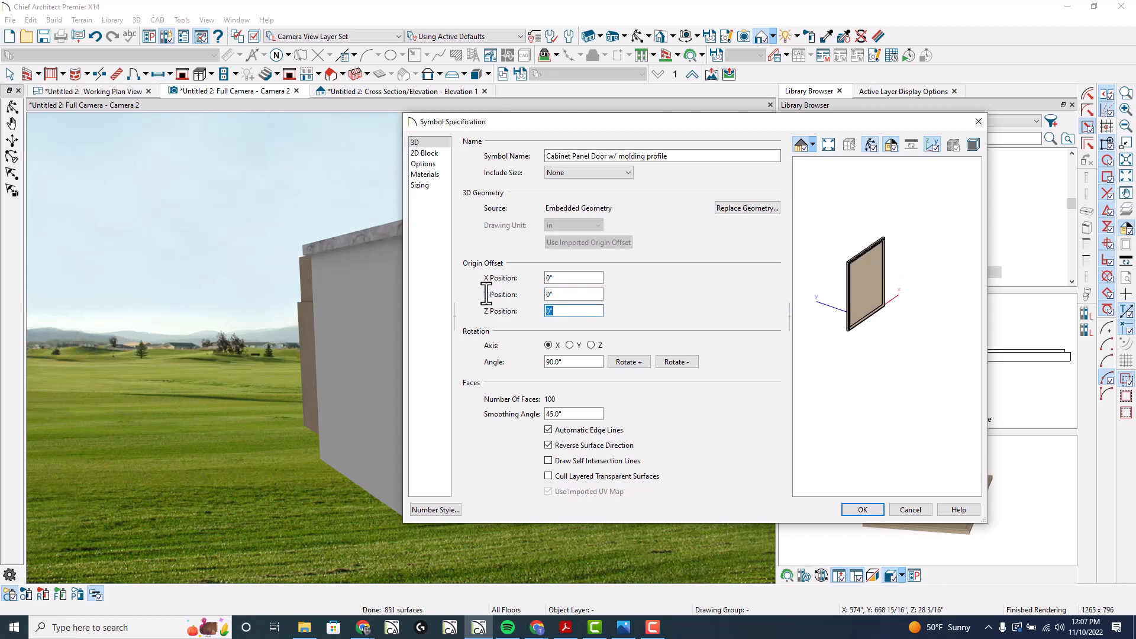
left_click_drag(858, 345, 927, 301)
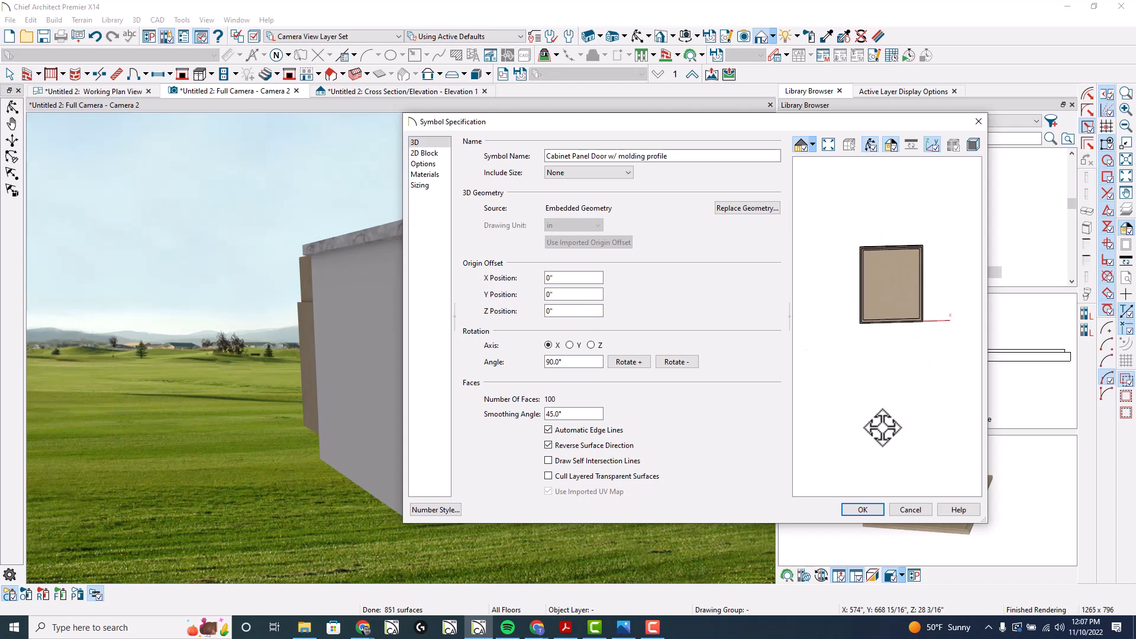
left_click(860, 509)
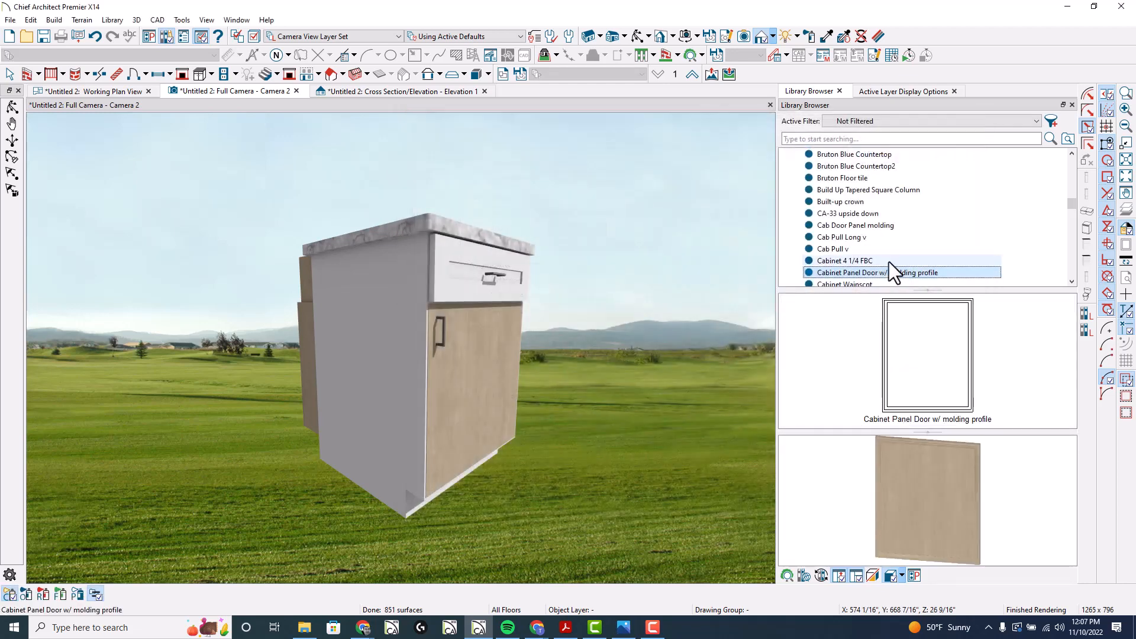
- Reapply the corrected Cabinet Panel Door w/ molding profile symbol to the base cabinet's door in the camera view
left_click(924, 359)
left_click(456, 374)
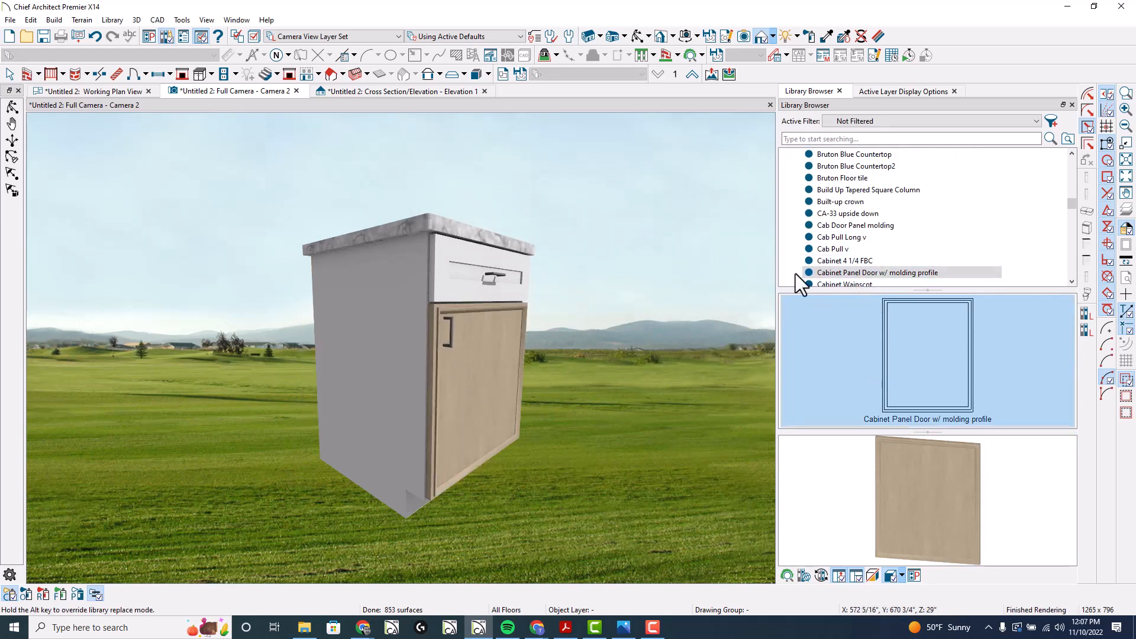
- Reopen the door's symbol specification, inspect the upright door from an angle in the preview, and accept it
right_click(840, 263)
left_click(836, 274)
right_click(840, 274)
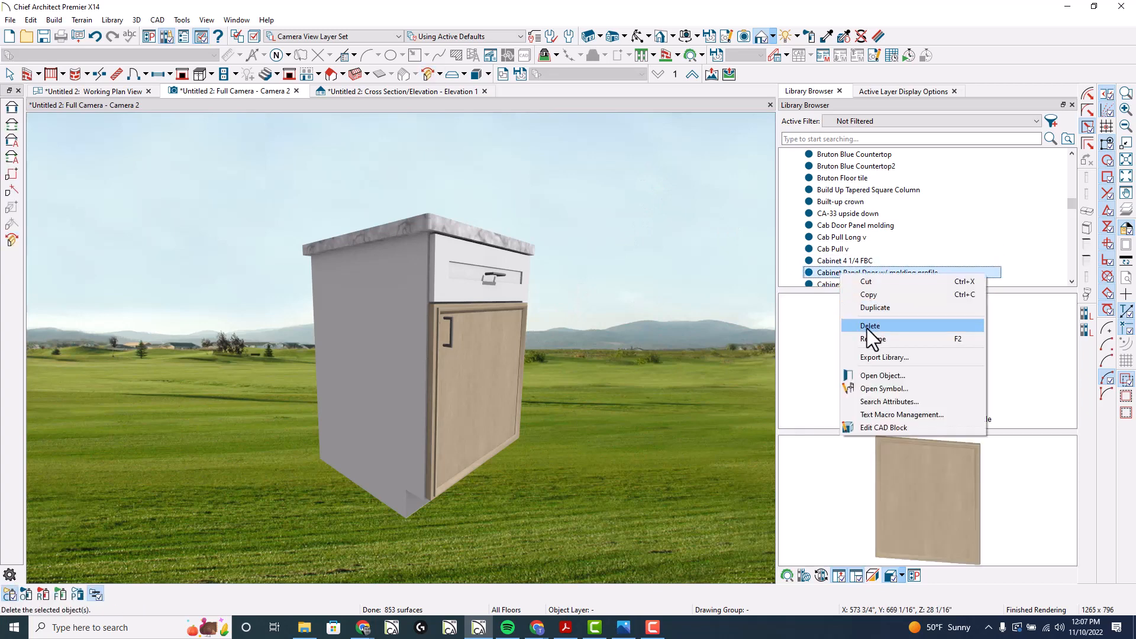
left_click(884, 388)
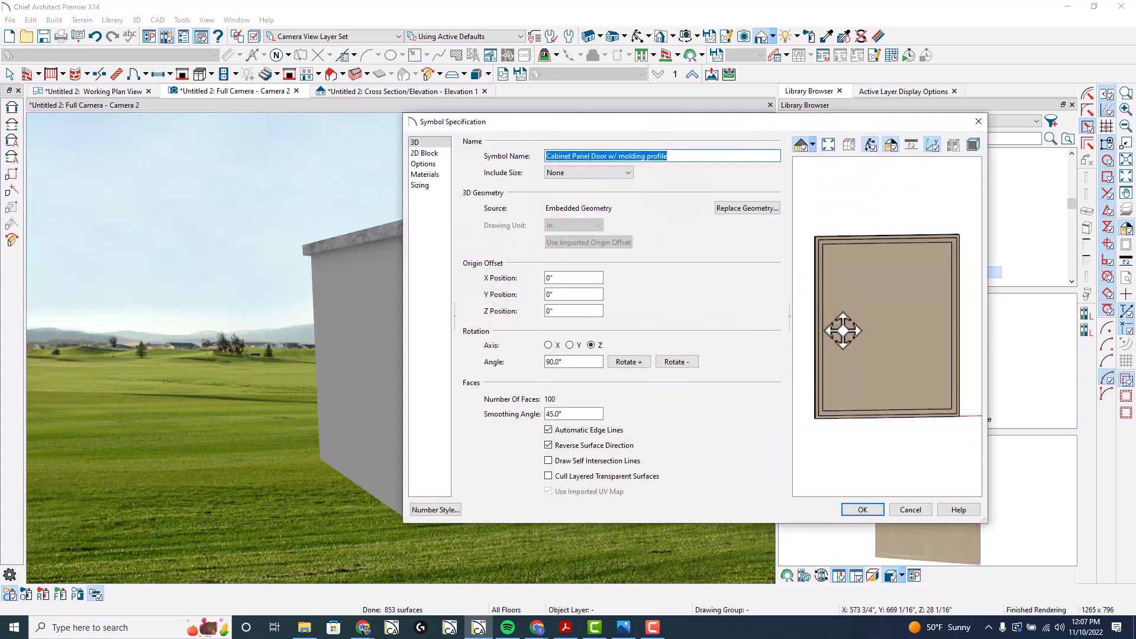
left_click_drag(843, 331, 838, 375)
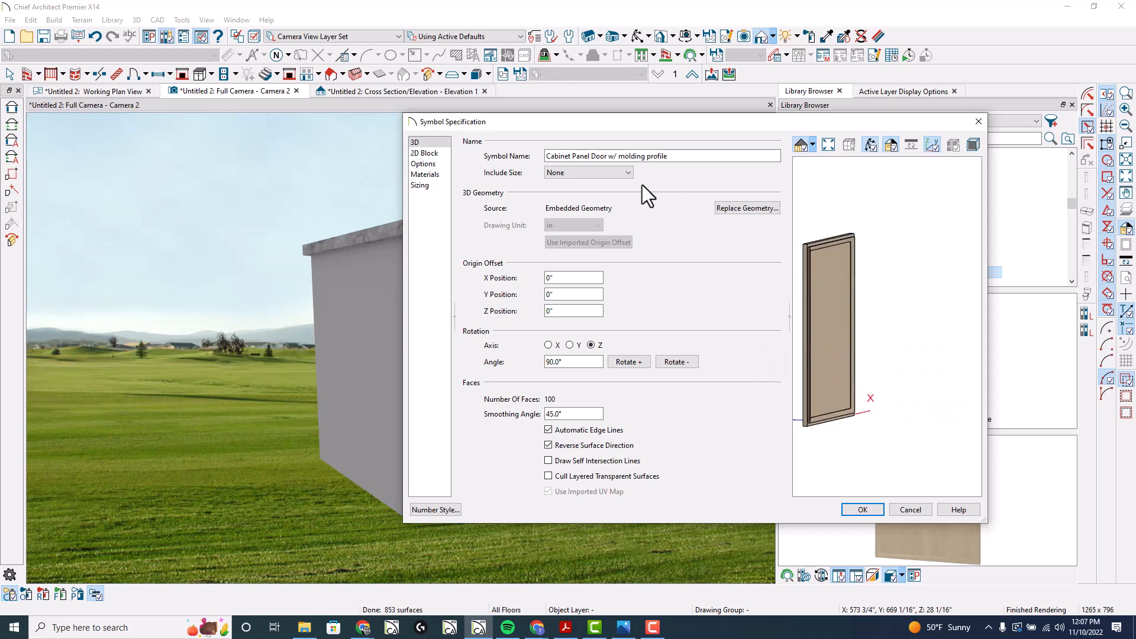
left_click(862, 508)
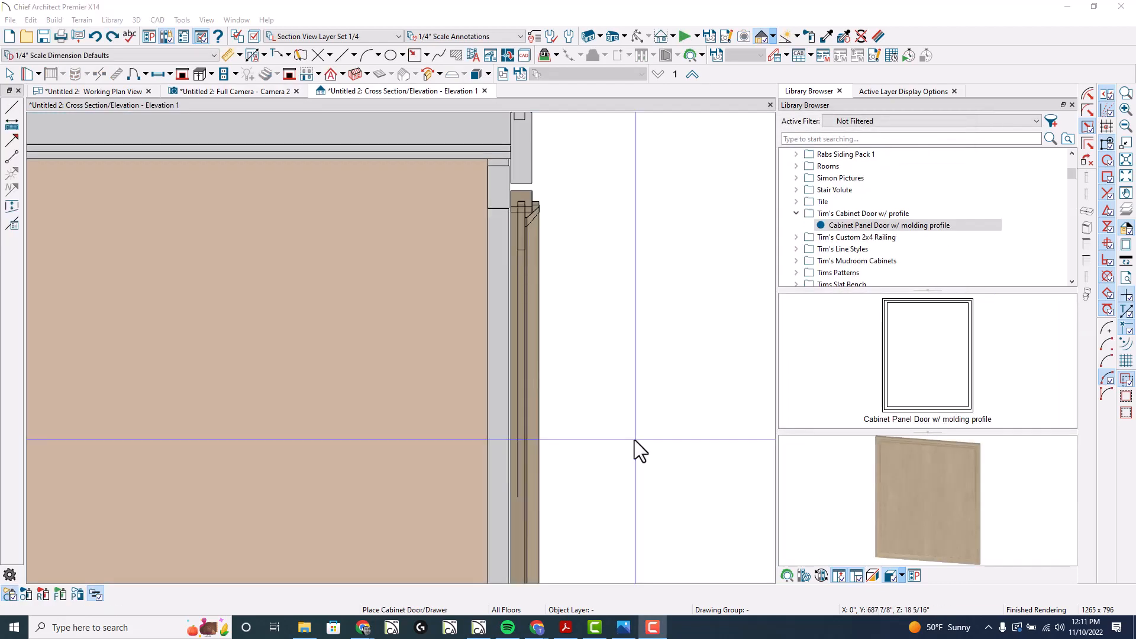
- Select the CAD molding profile lines over the door in the cross section and move them out beside it
key("Escape")
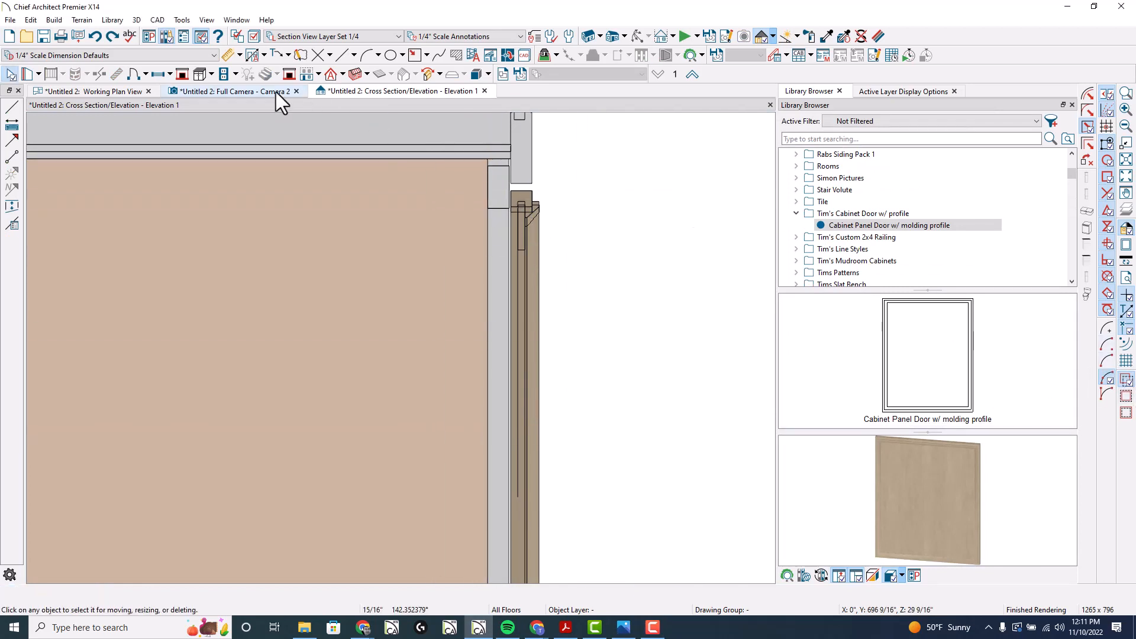
left_click(11, 108)
left_click_drag(614, 274, 481, 160, "shift")
left_click_drag(521, 221, 588, 221)
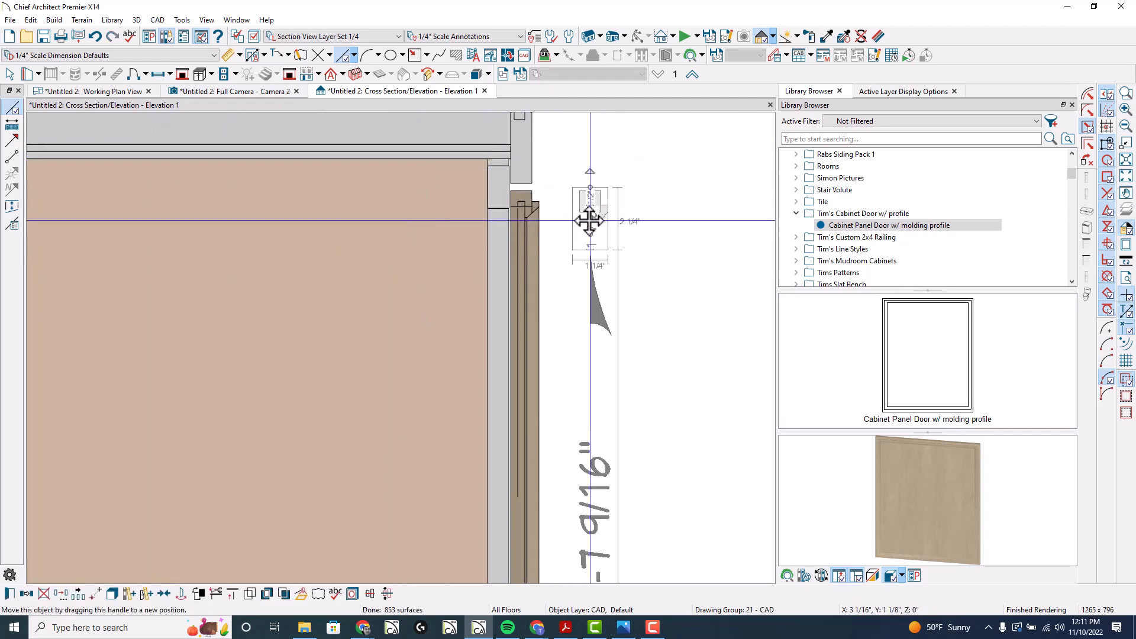
key("Escape")
- Compare the CAD profile with the sectioned door edge and move the profile lines closer to the door
scroll(591, 204, "up", 2)
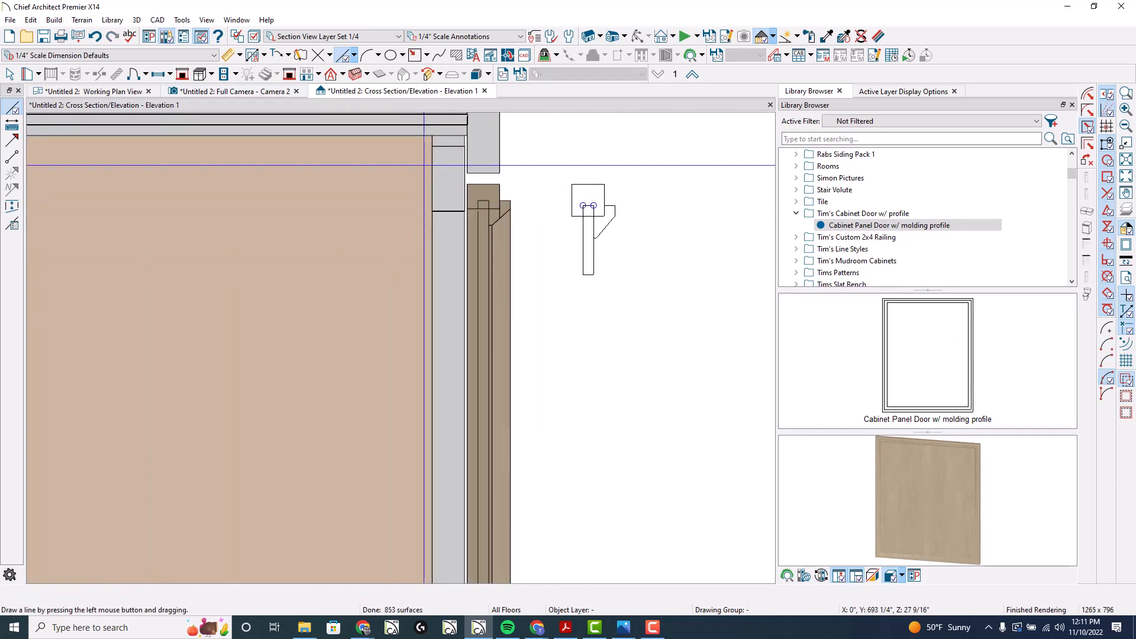
scroll(500, 200, "up", 3)
scroll(500, 200, "up", 2)
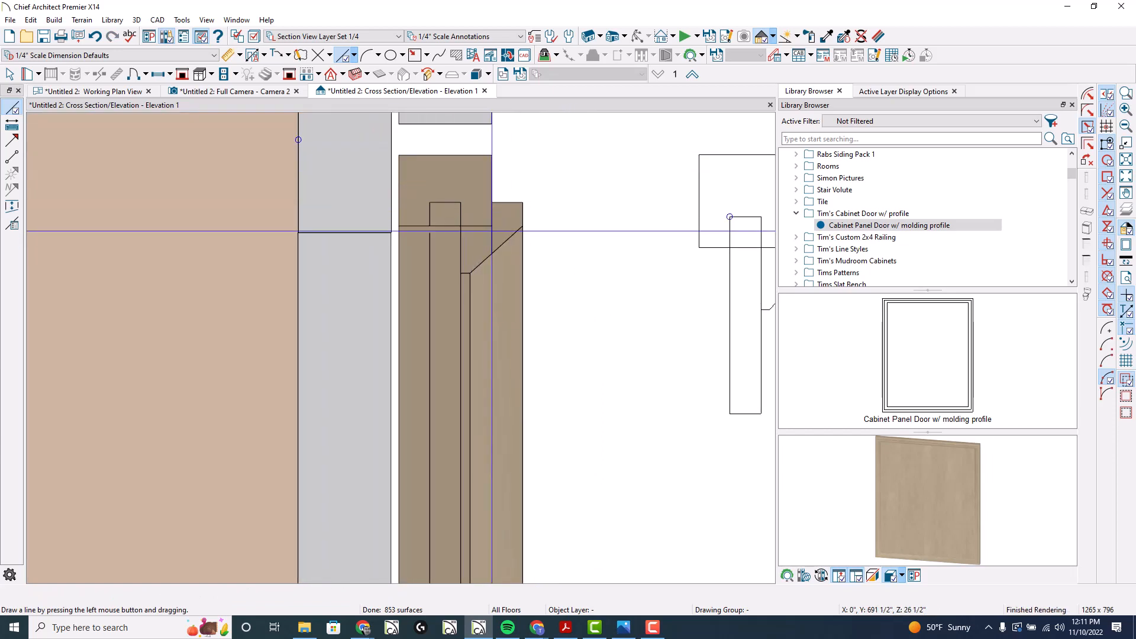
scroll(446, 224, "down", 2)
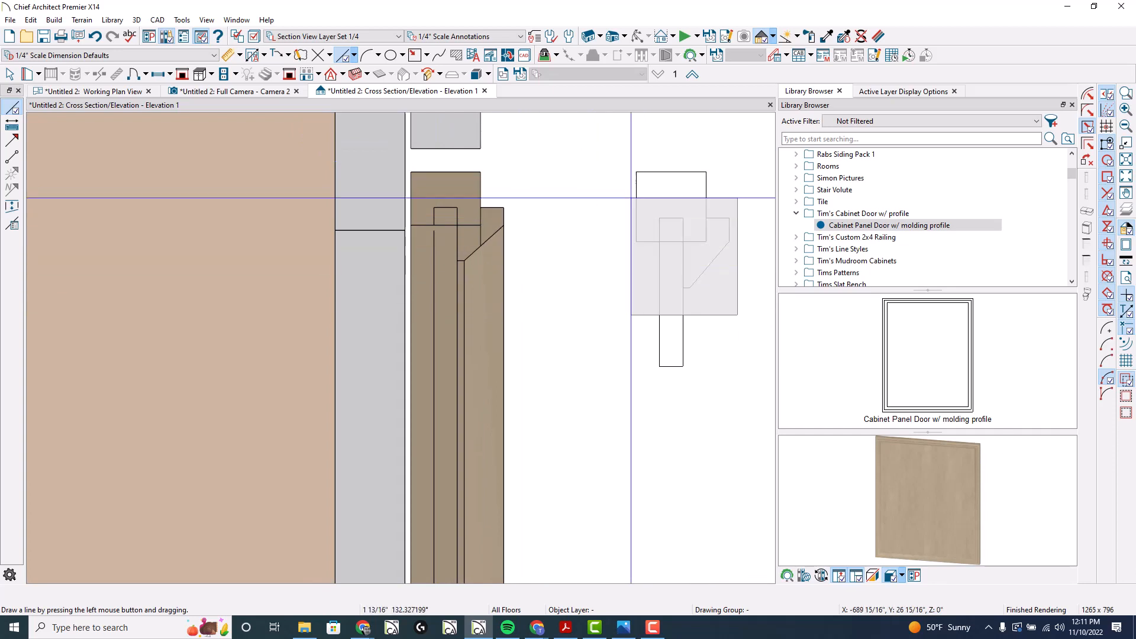
left_click(664, 228)
left_click_drag(672, 261, 574, 274)
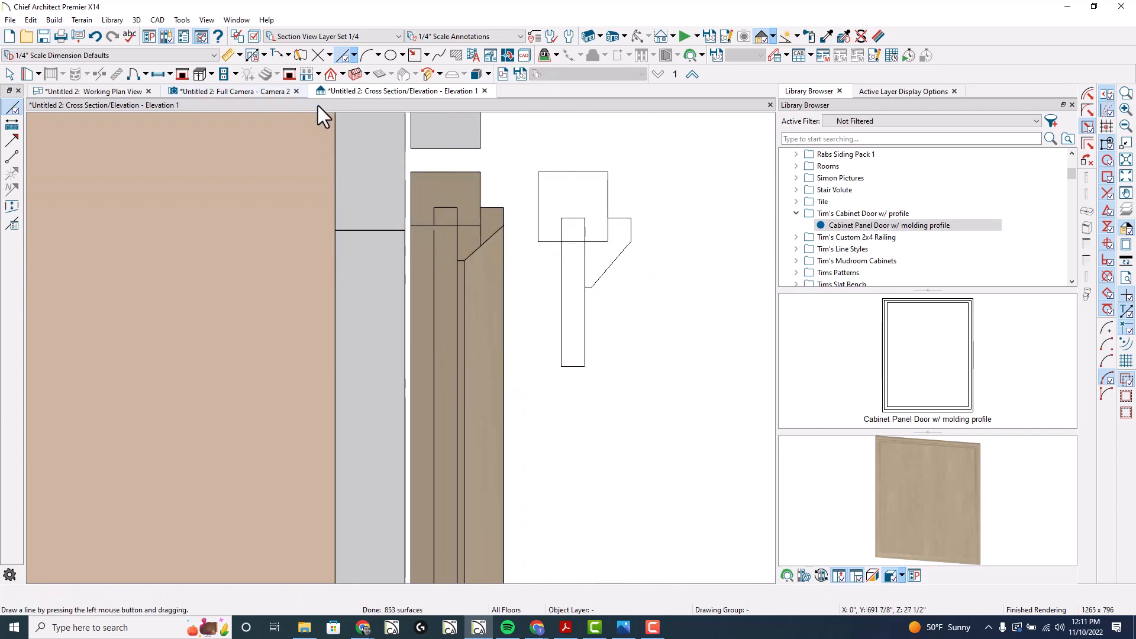
- Open the sizing settings of the Cabinet Panel Door w/ molding profile symbol
right_click(861, 224)
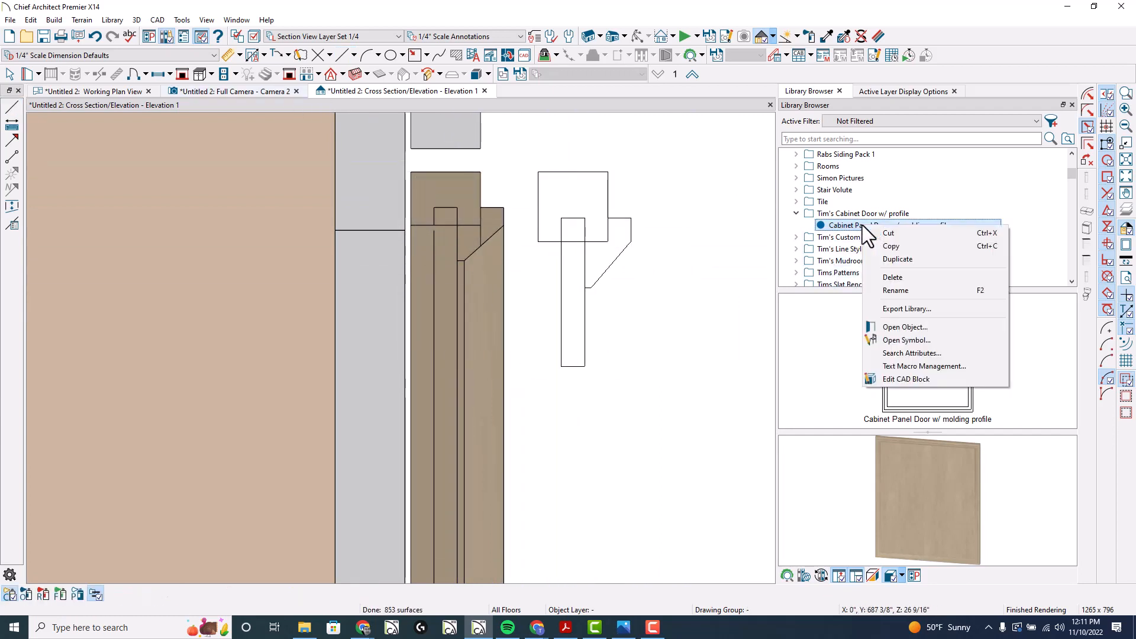
left_click(907, 339)
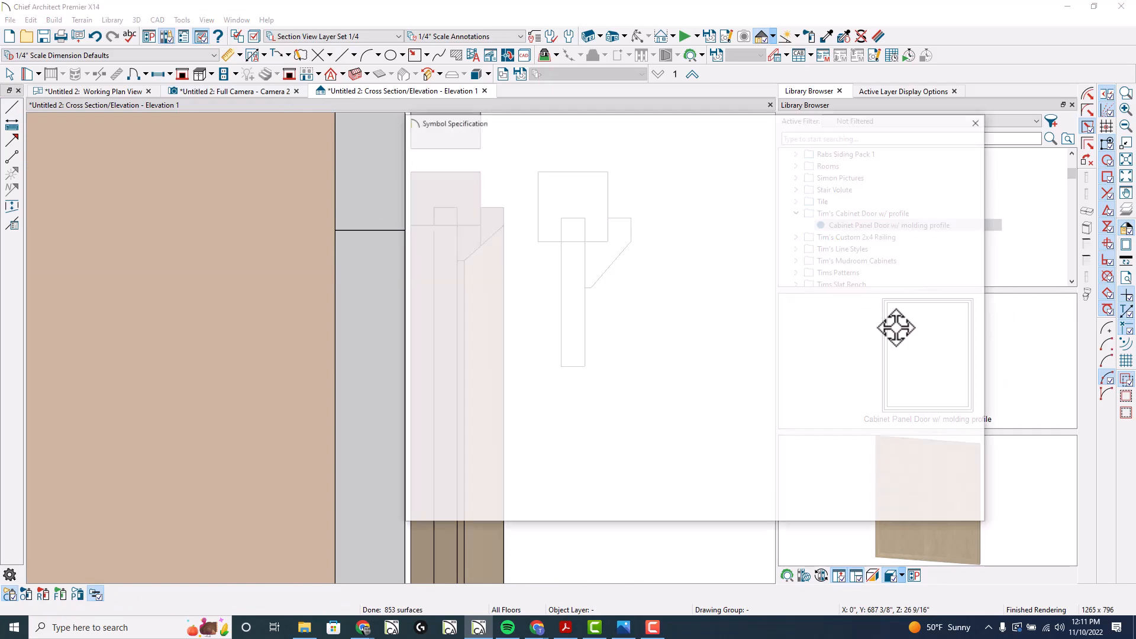
left_click(419, 185)
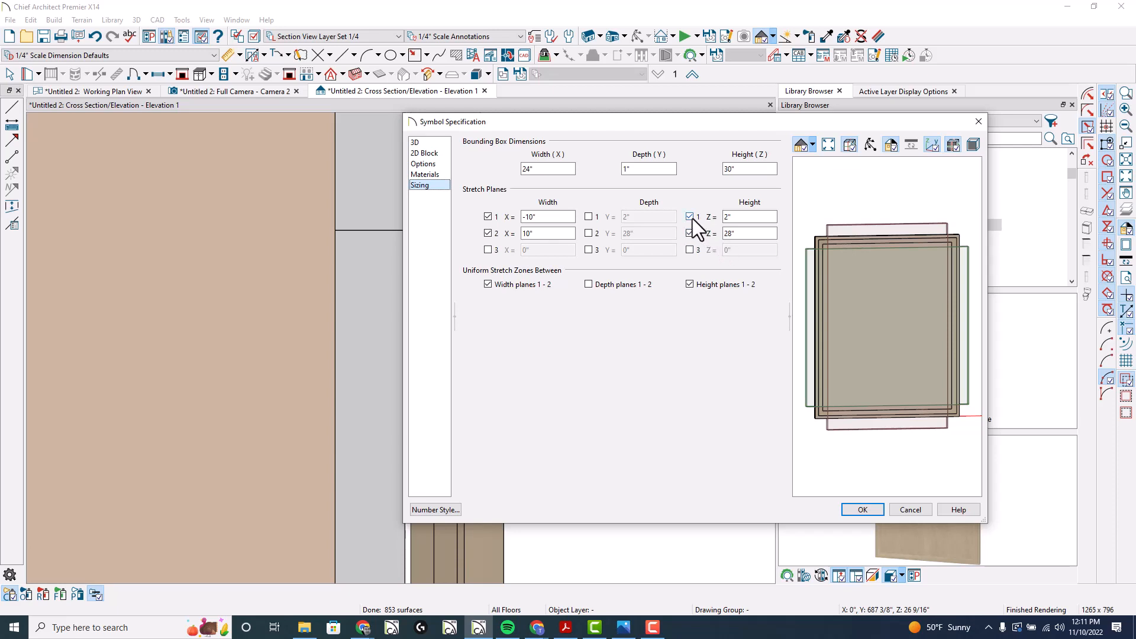
- Try a uniform stretch zone between depth planes 1 - 2 instead of the height planes, and orbit the preview to check it
left_click(589, 284)
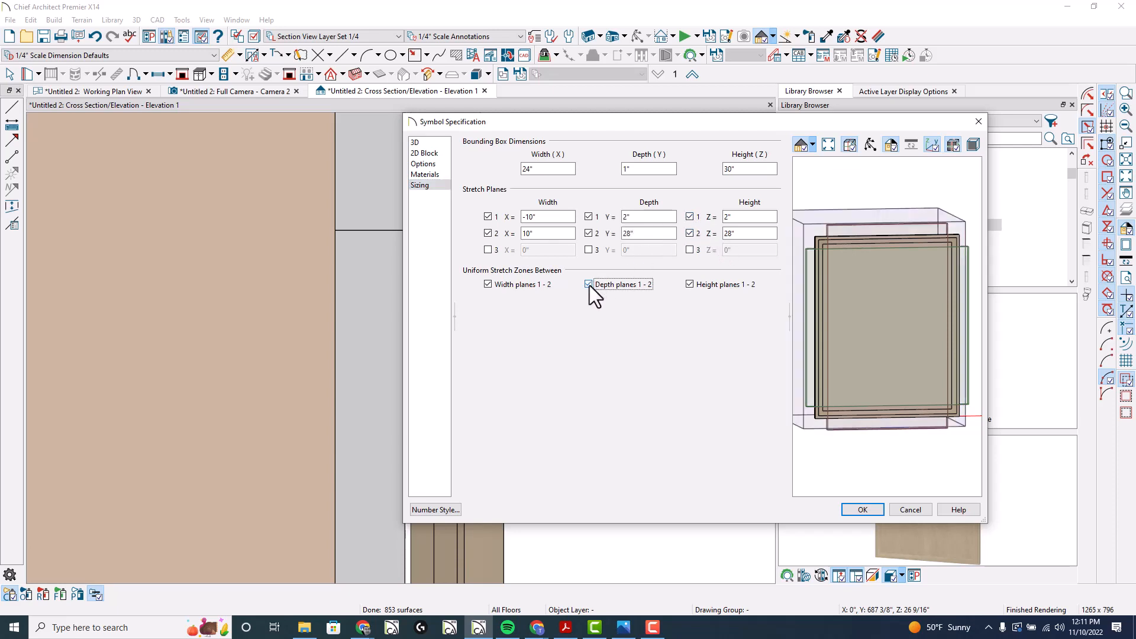
left_click(690, 285)
left_click(690, 233)
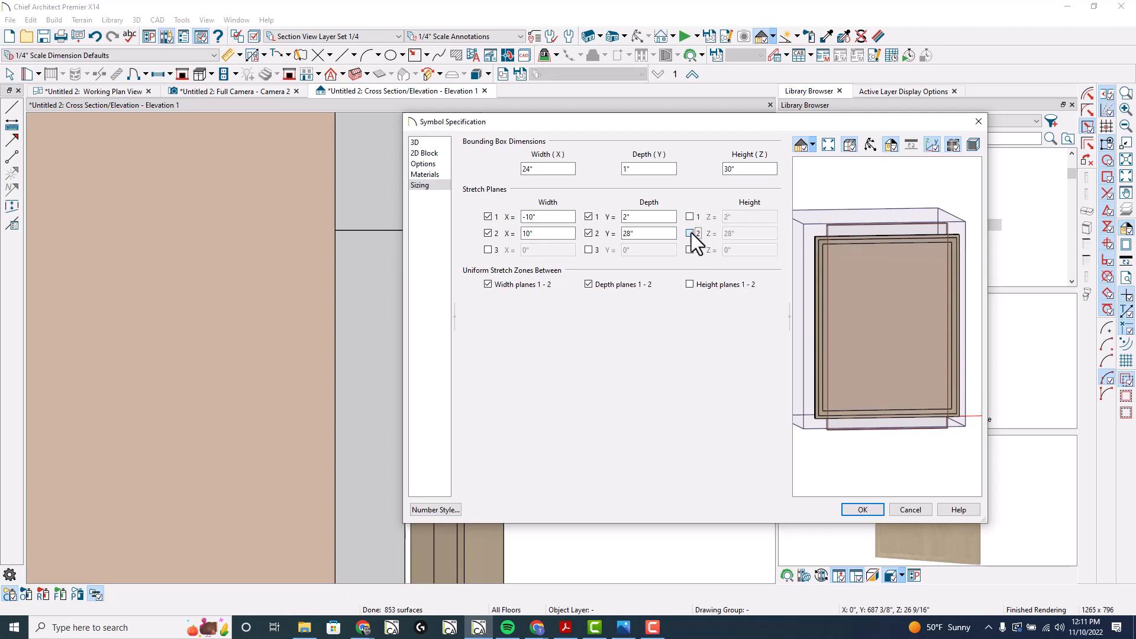
left_click(690, 233)
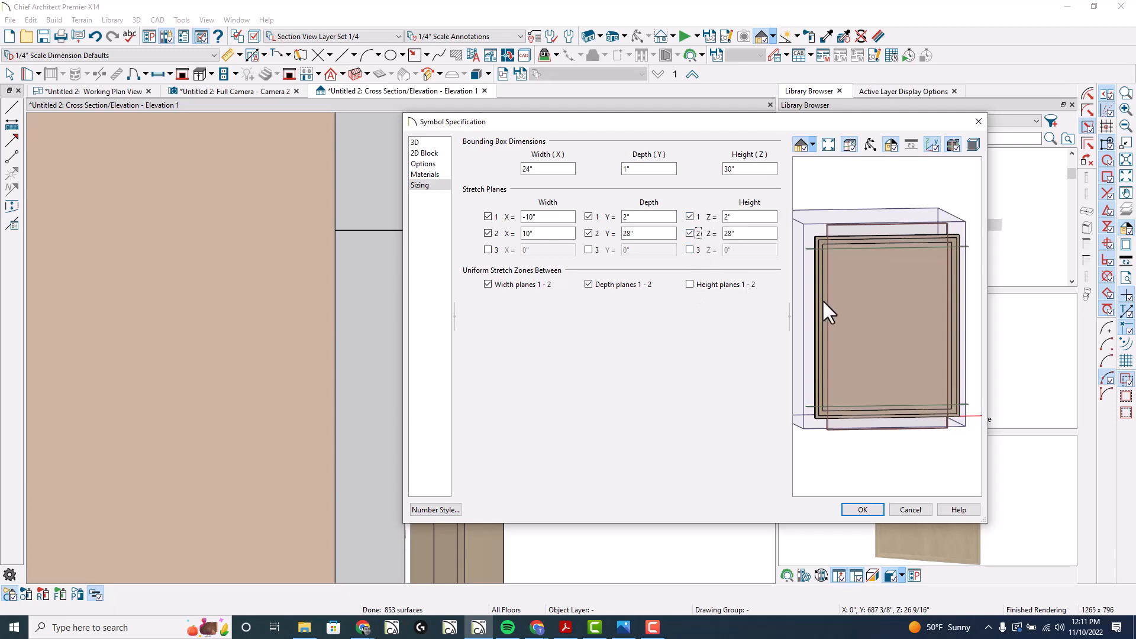
left_click(869, 145)
left_click_drag(876, 237, 946, 287)
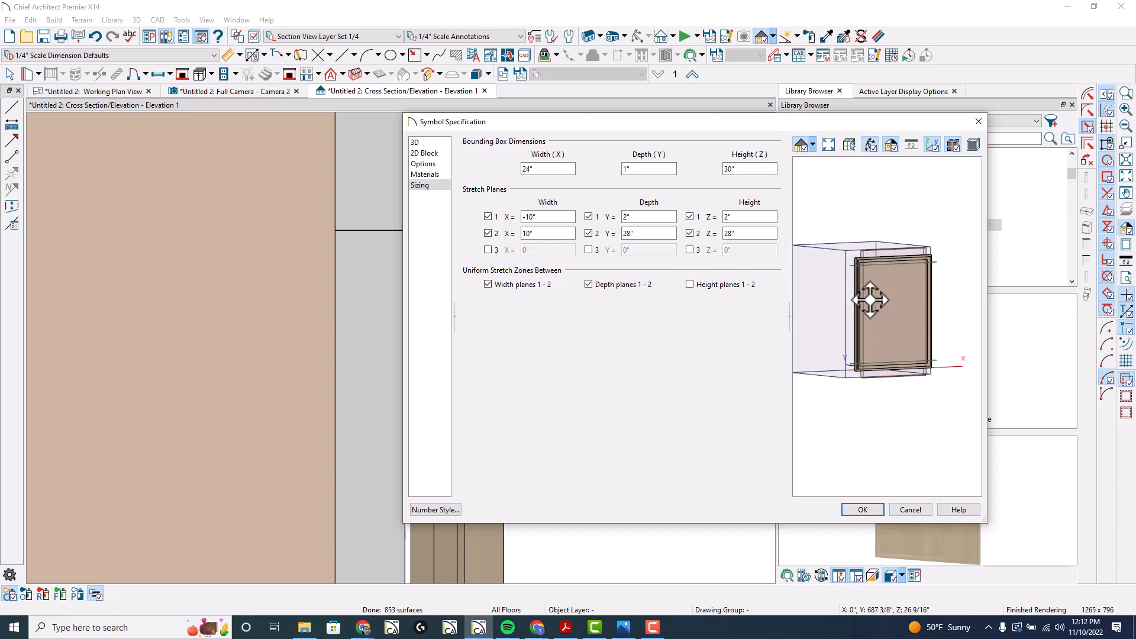
- Turn off the depth stretch planes and re-enable the uniform stretch zone between height planes 1 - 2
left_click(589, 284)
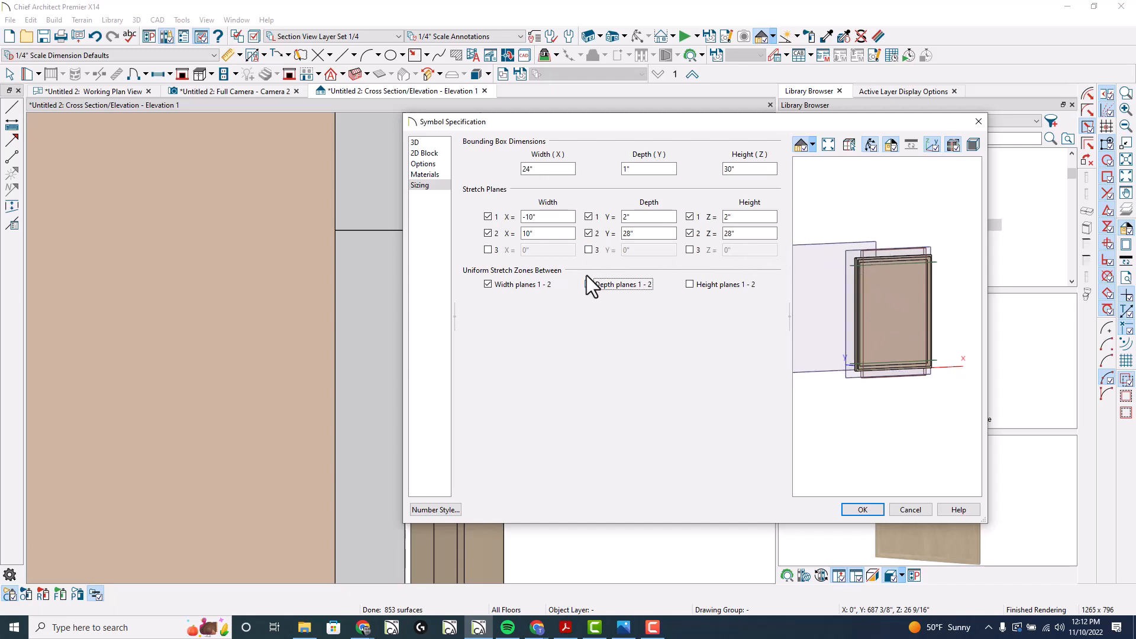
left_click(588, 233)
left_click(589, 233)
left_click(589, 233)
left_click(588, 217)
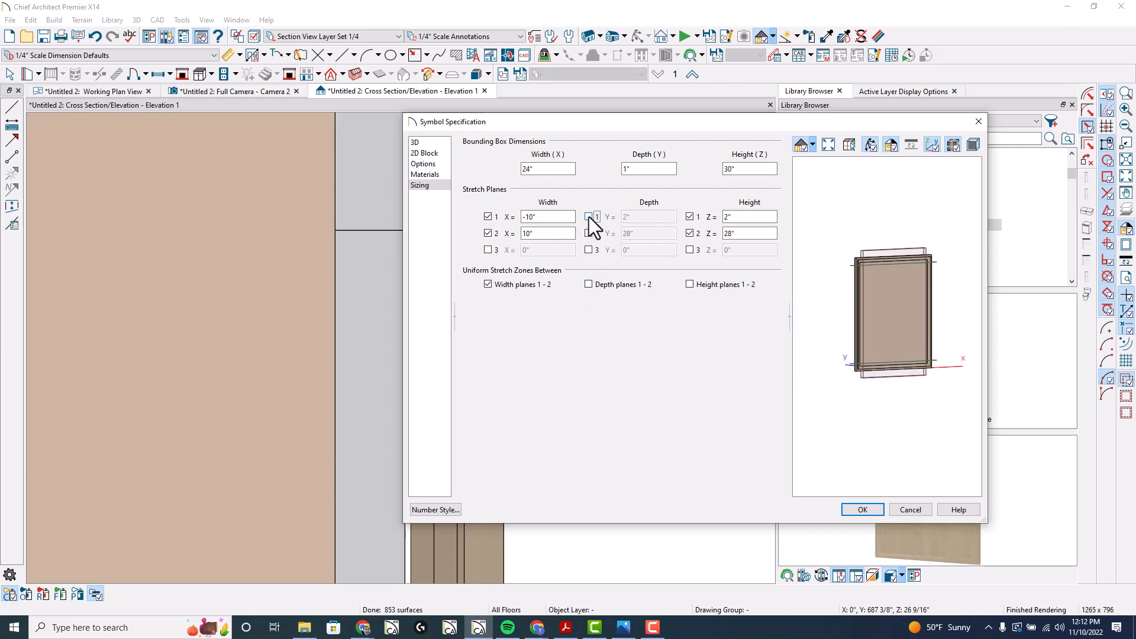
left_click(690, 284)
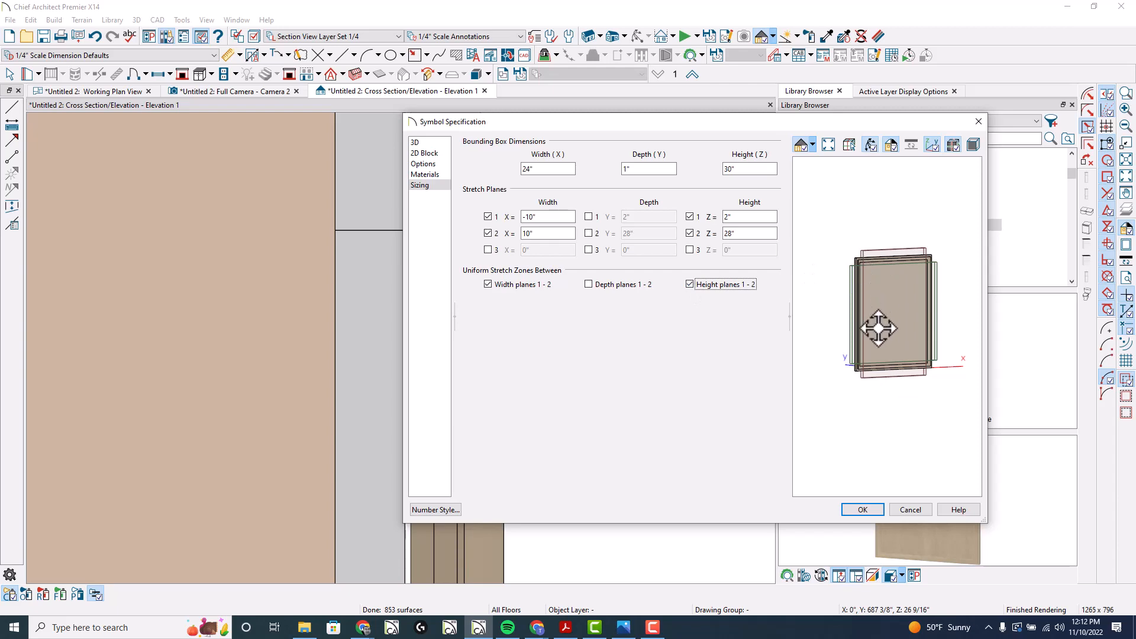
- Accept the symbol's stretch zone settings and move the CAD profile lines onto the sectioned door edge for comparison
left_click(862, 510)
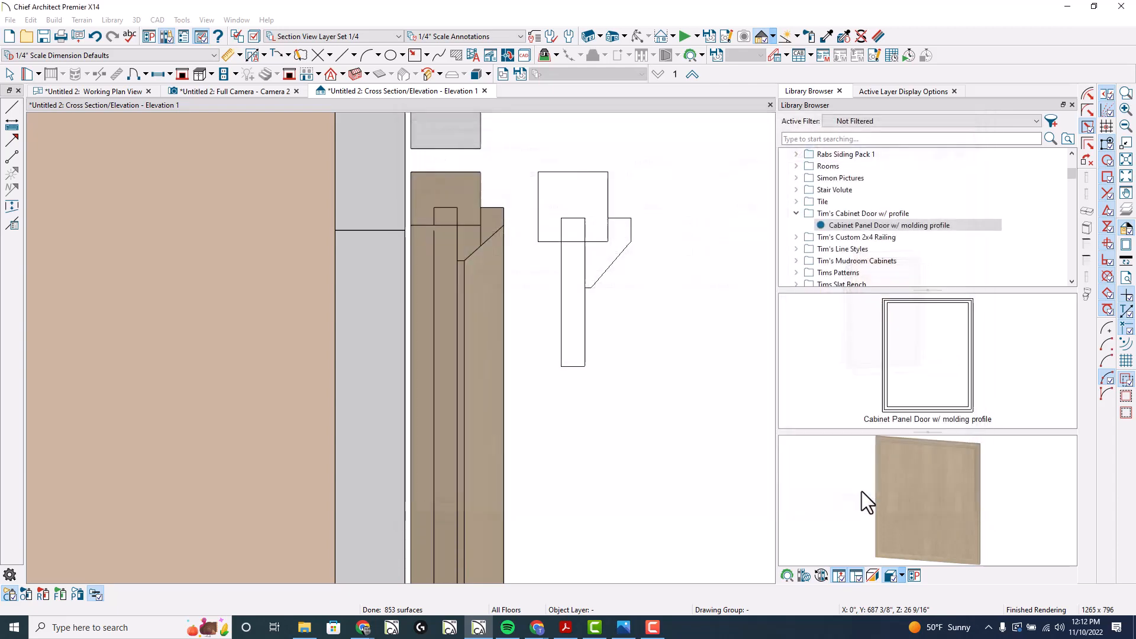
left_click(857, 225)
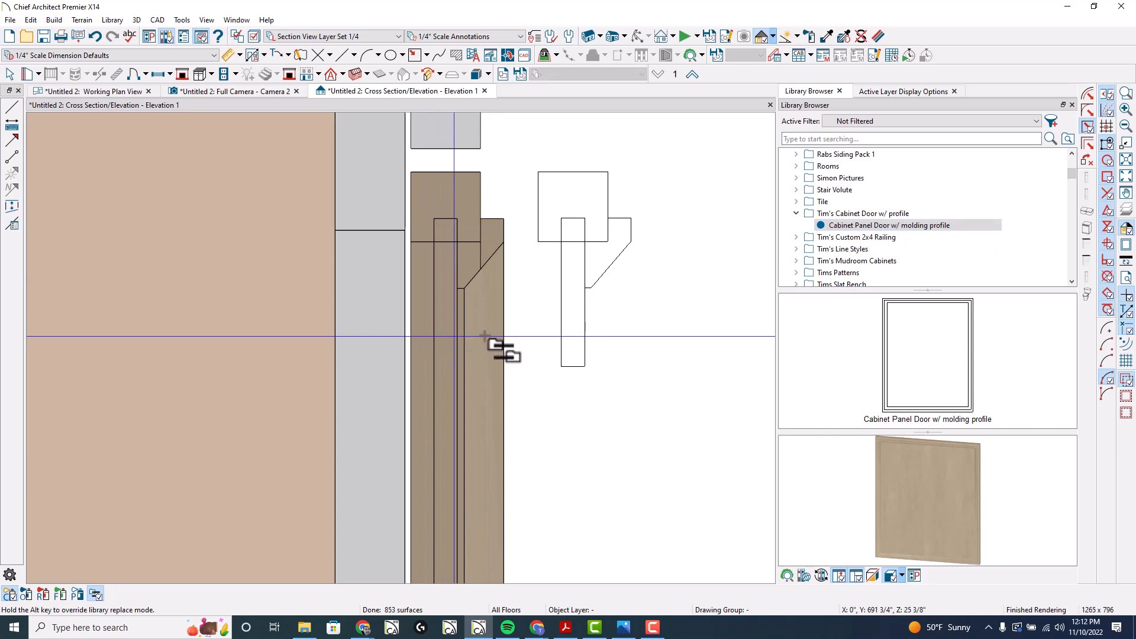
key("Escape")
left_click_drag(659, 385, 542, 158)
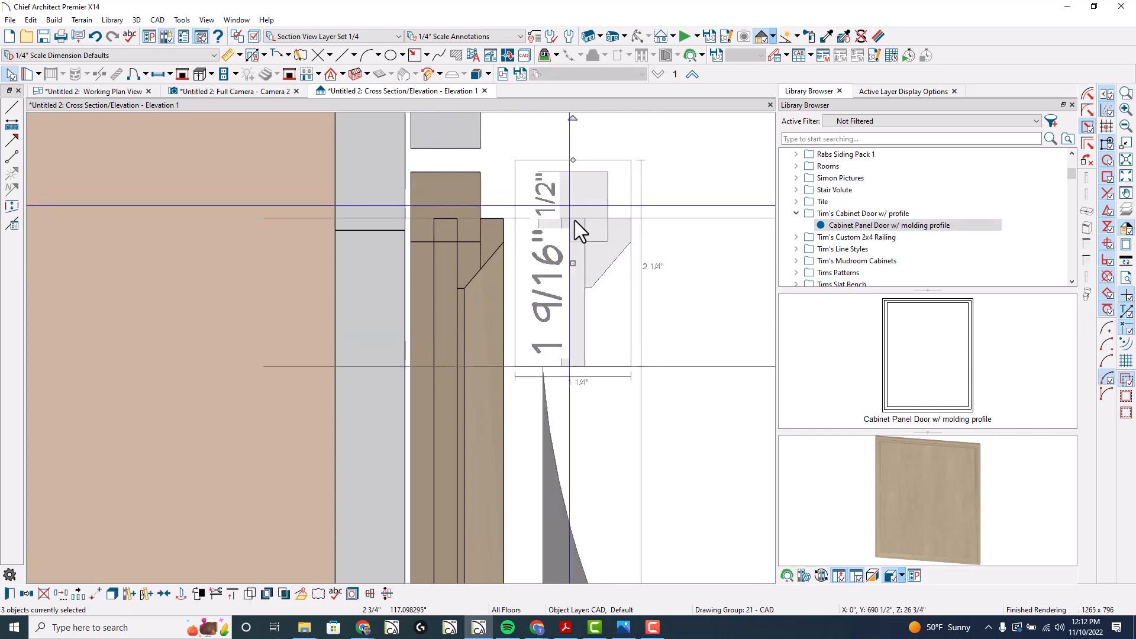
left_click_drag(570, 265, 443, 265)
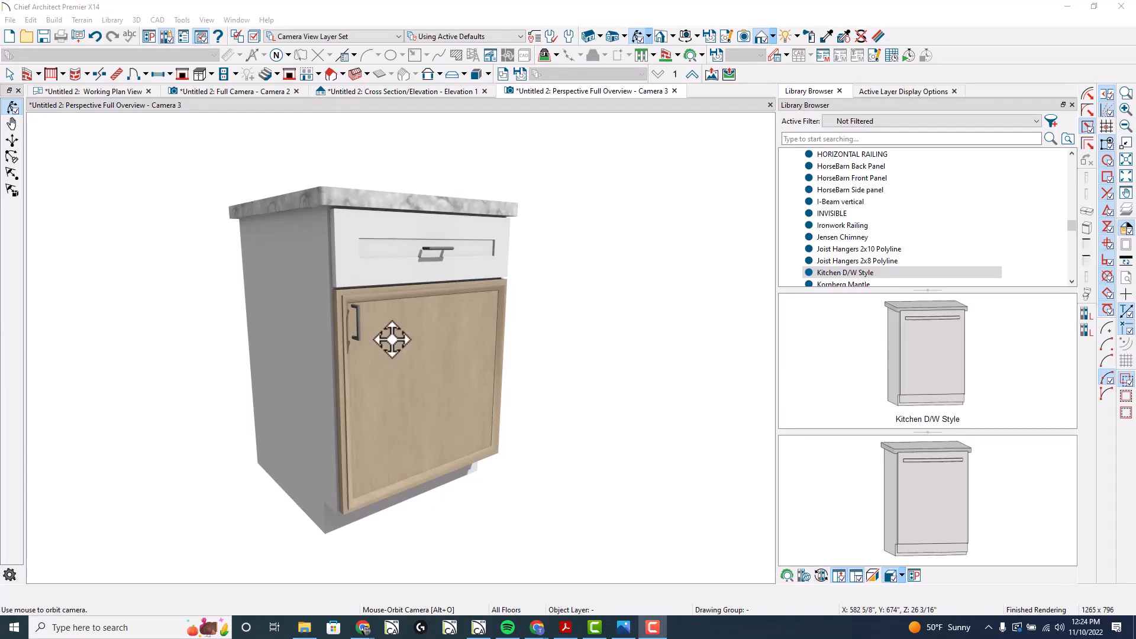
- Narrow the base cabinet in the 3D view to 18" and further to 15" wide
left_click(437, 330)
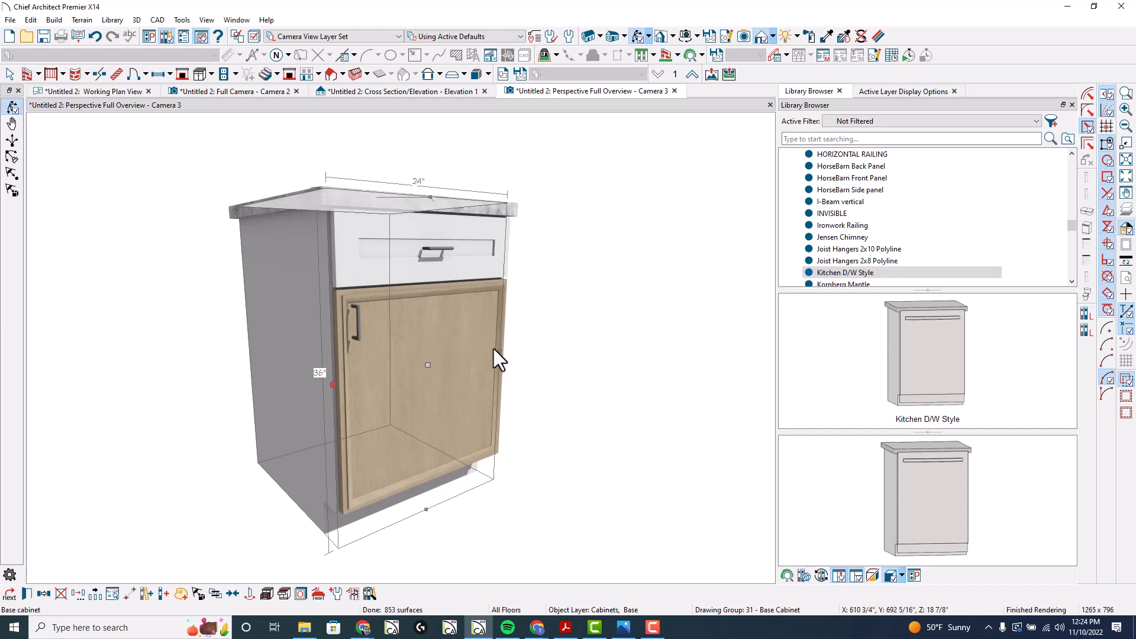
left_click_drag(500, 353, 455, 355)
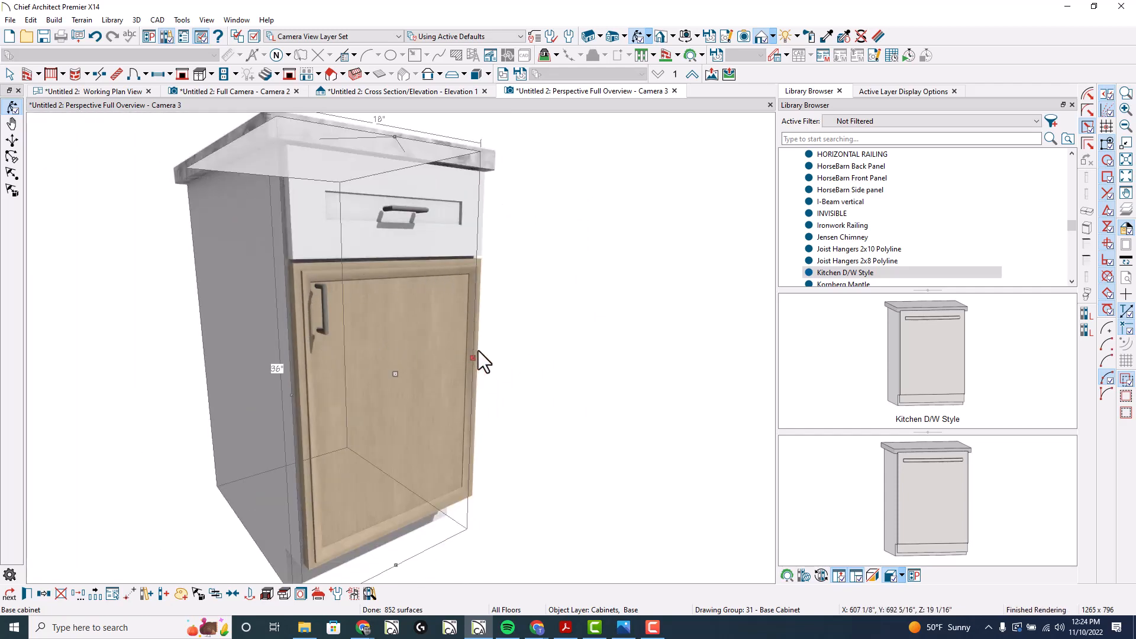
left_click_drag(475, 359, 447, 364)
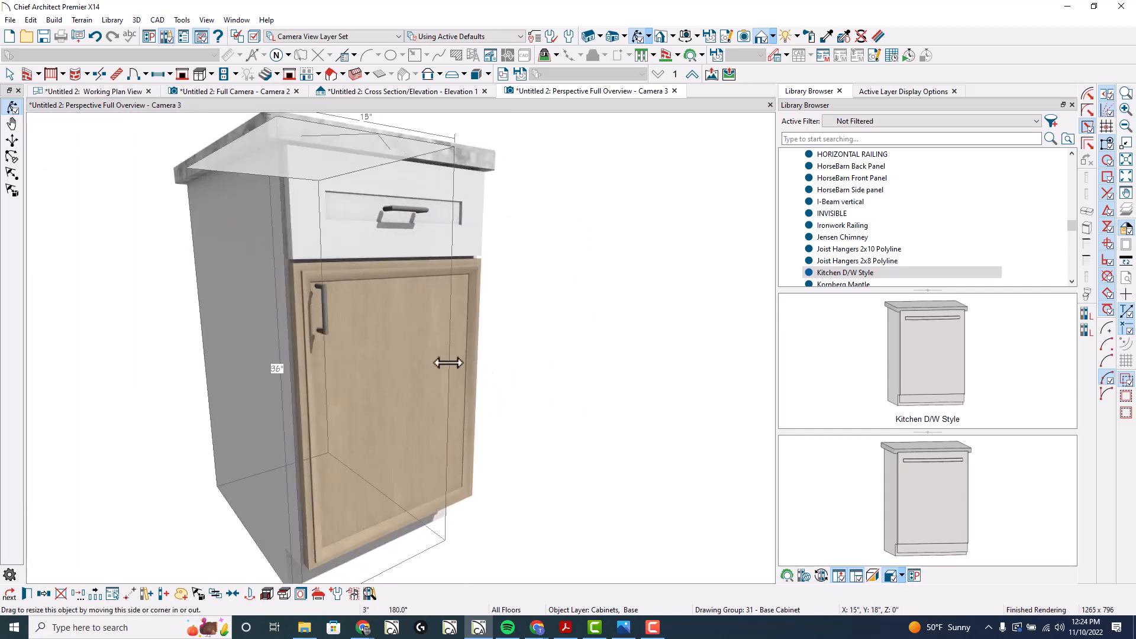
- Delete the drawer above the door from the base cabinet's front face items and accept the change
double_click(388, 330)
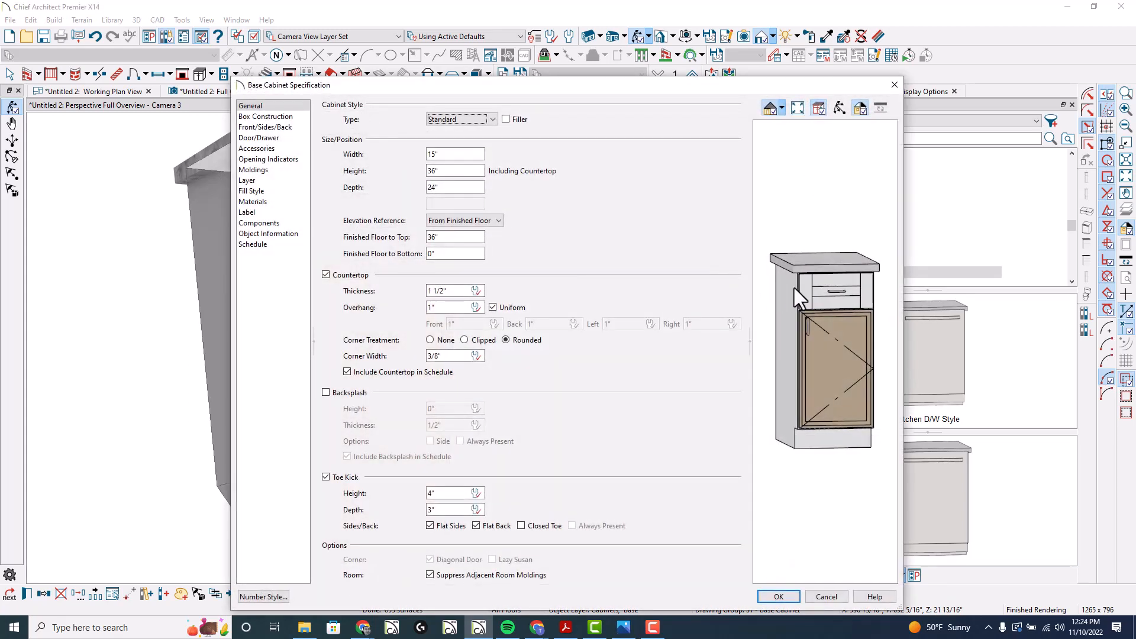
left_click(815, 287)
left_click(704, 192)
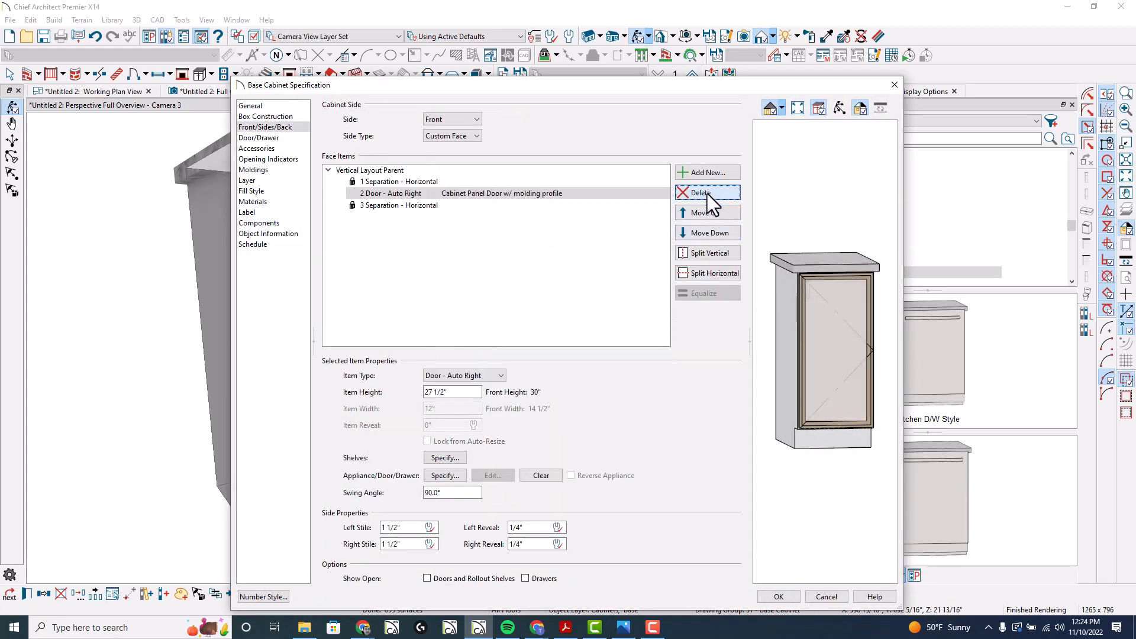
left_click(778, 597)
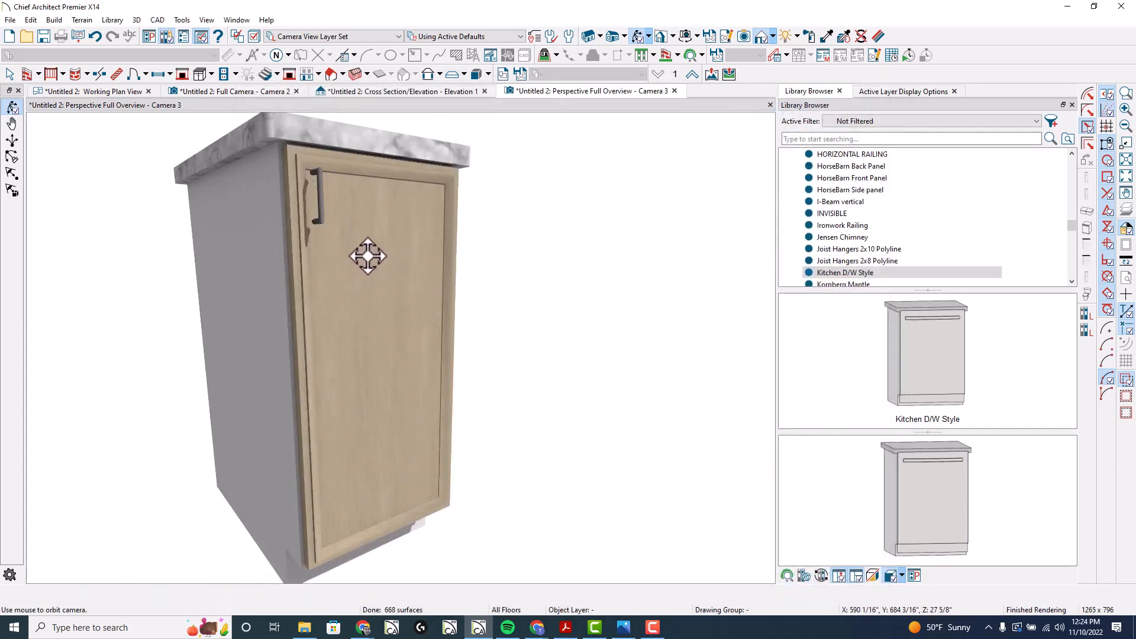
- Cut a cross section through the base cabinet to examine the door profile and handle, close it, and return to the 3D view
left_click_drag(338, 237, 314, 183)
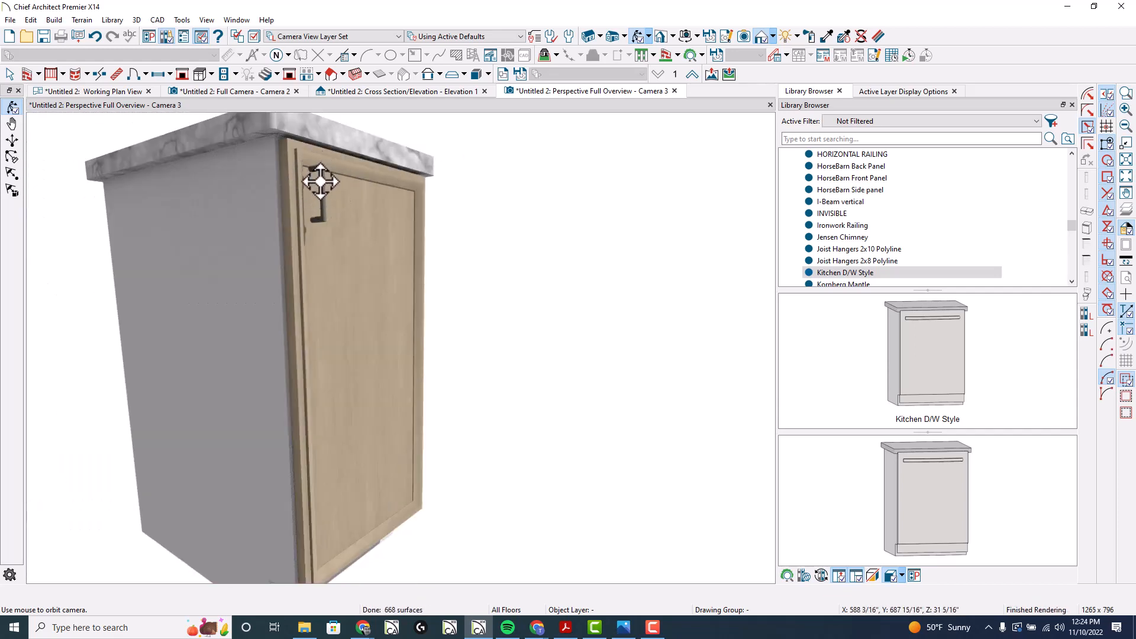
left_click_drag(323, 206, 371, 175)
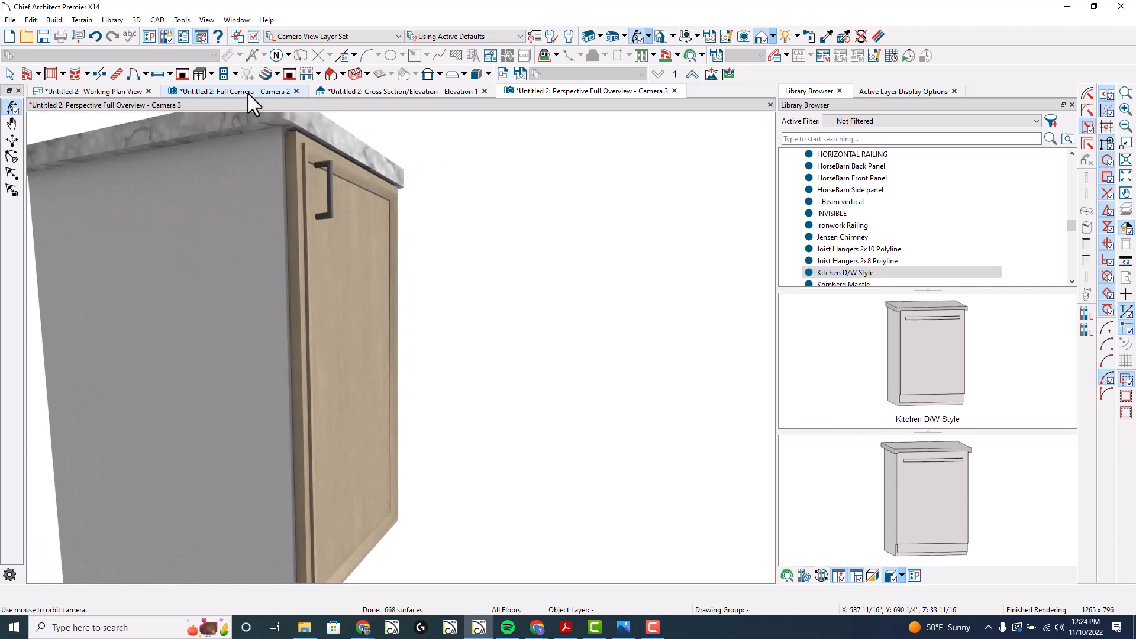
left_click(139, 92)
left_click(590, 37)
scroll(424, 213, "up", 1)
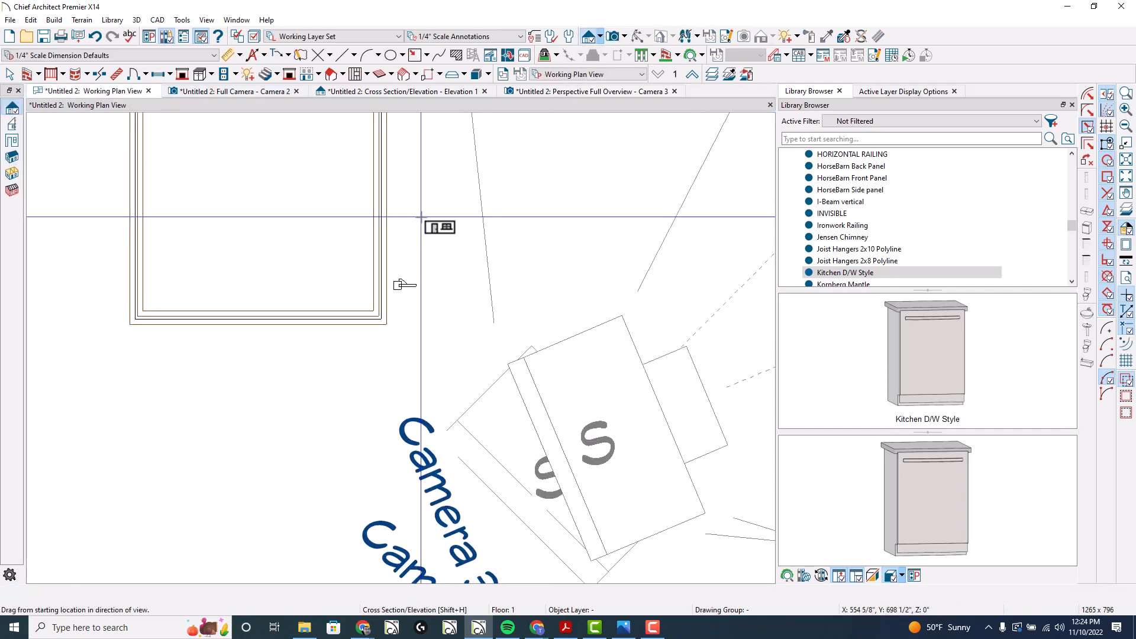
scroll(308, 287, "down", 6)
scroll(627, 275, "up", 3)
left_click_drag(654, 277, 557, 269)
scroll(243, 160, "up", 3)
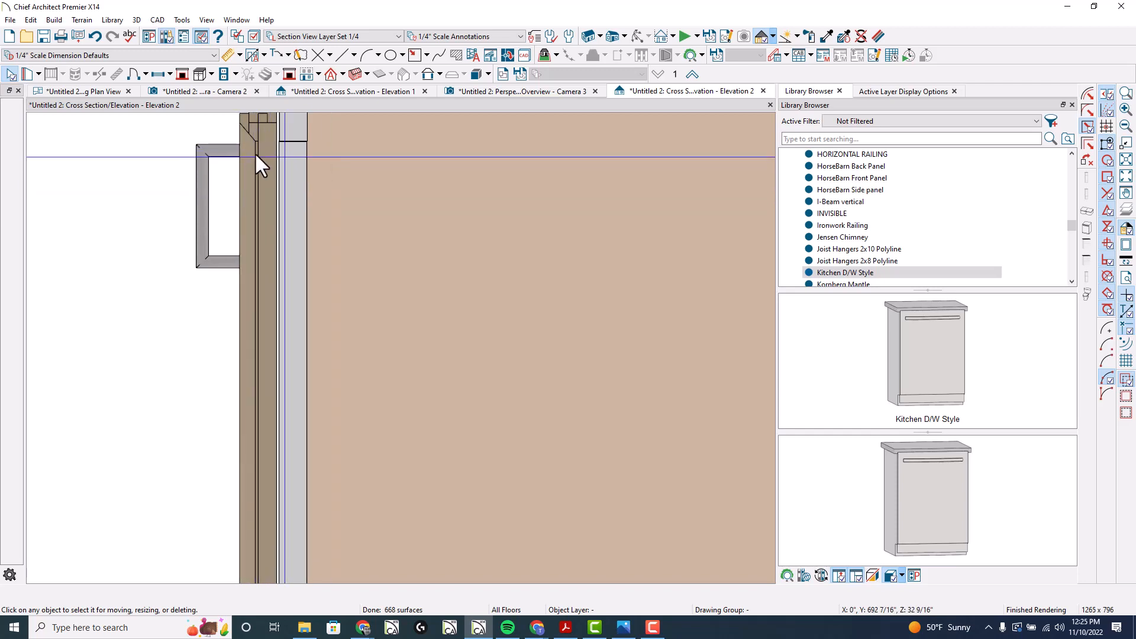
left_click(763, 91)
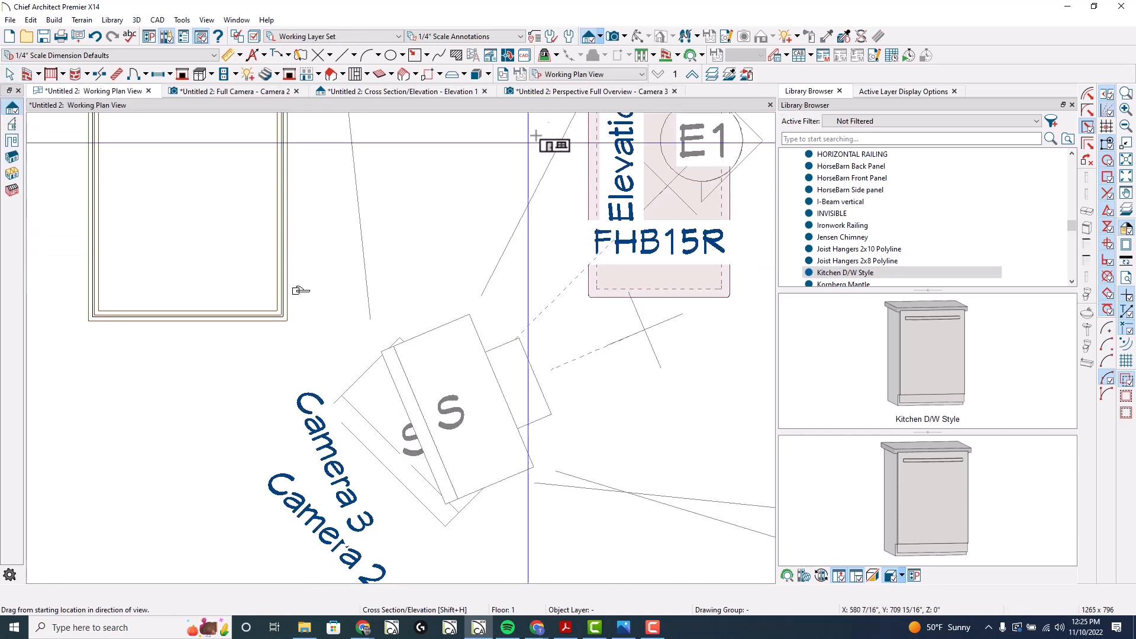
left_click(571, 91)
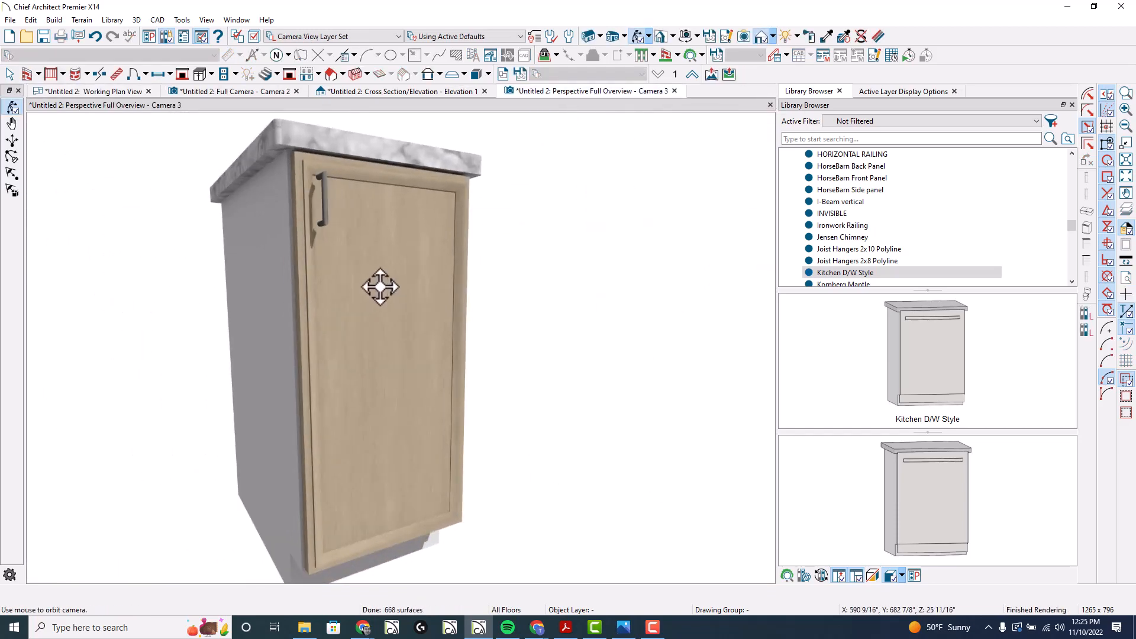
- Review the handle placement options in the base cabinet's door and drawer settings without applying changes
scroll(411, 281, "down", 2)
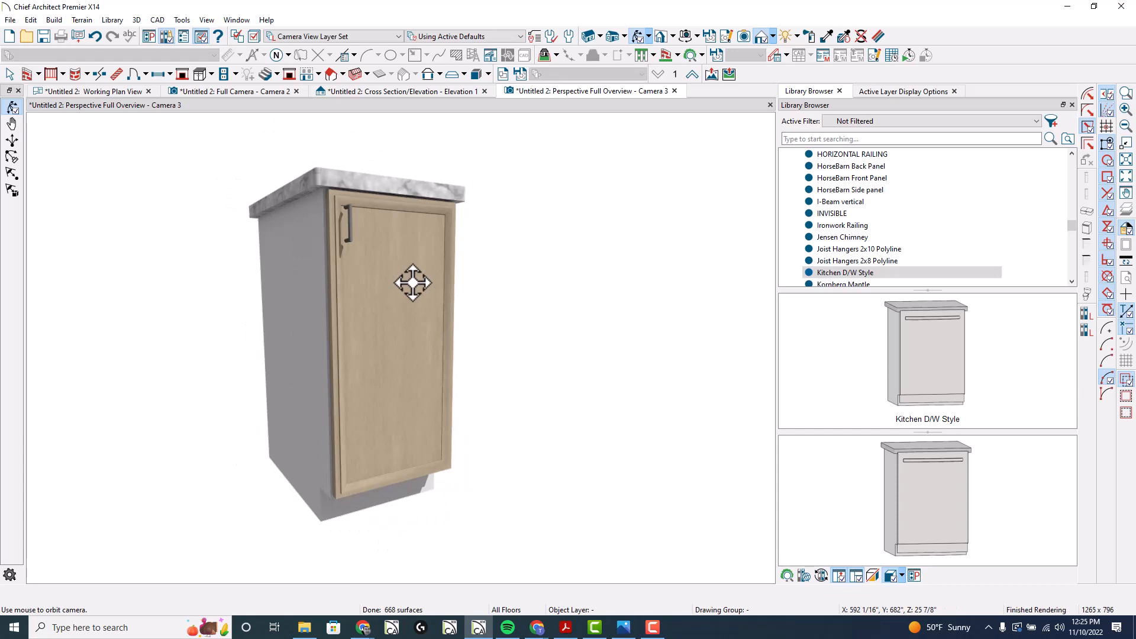
double_click(395, 287)
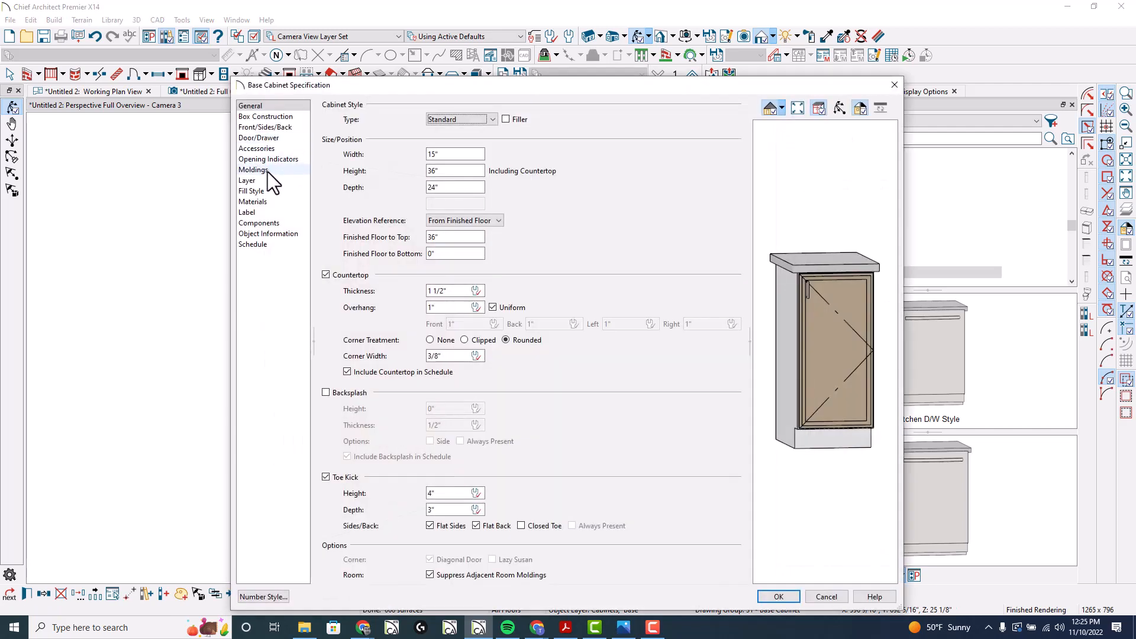
left_click(273, 137)
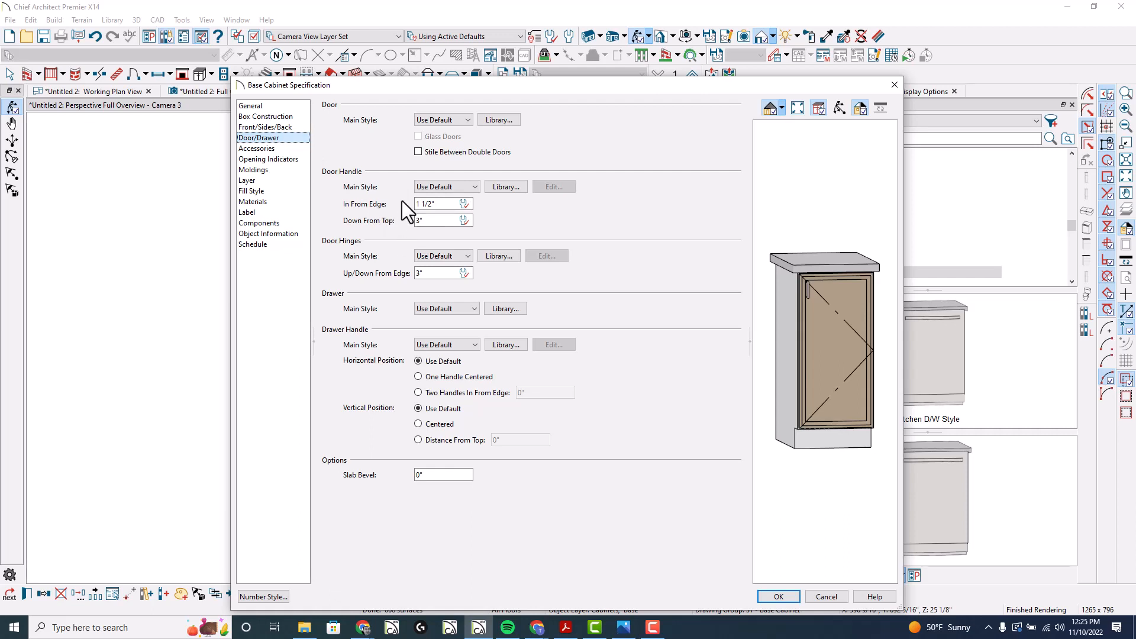
left_click(828, 596)
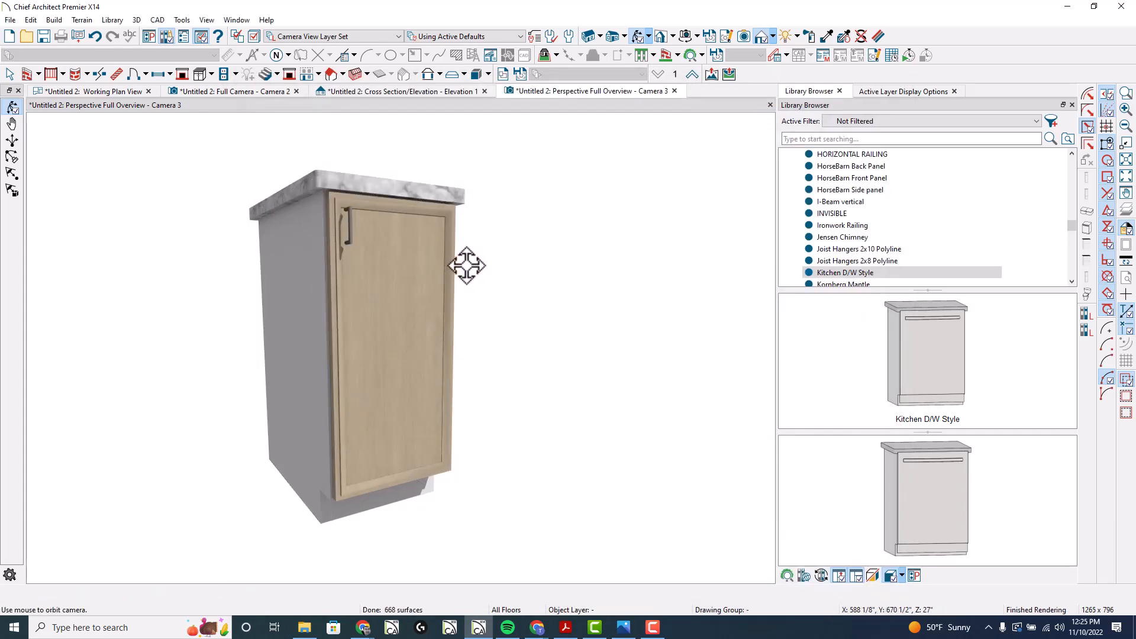
- Try painting the door's inner molding with Color - Black from the Grey generic colors in the core library
left_click_drag(466, 265, 449, 264)
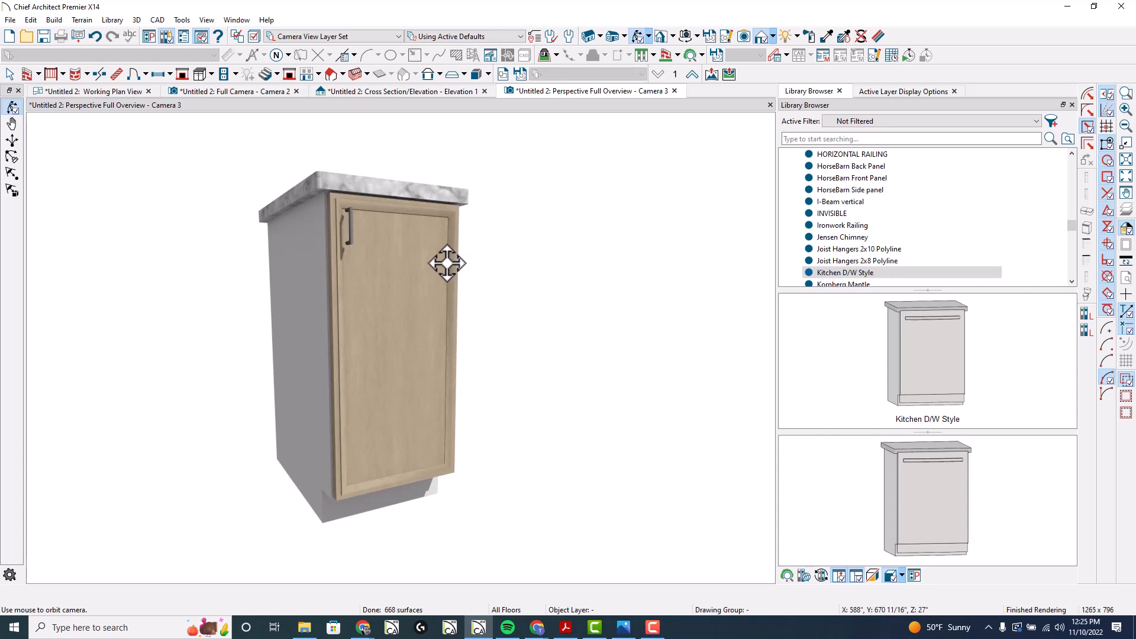
scroll(843, 272, "up", 10)
scroll(842, 271, "up", 15)
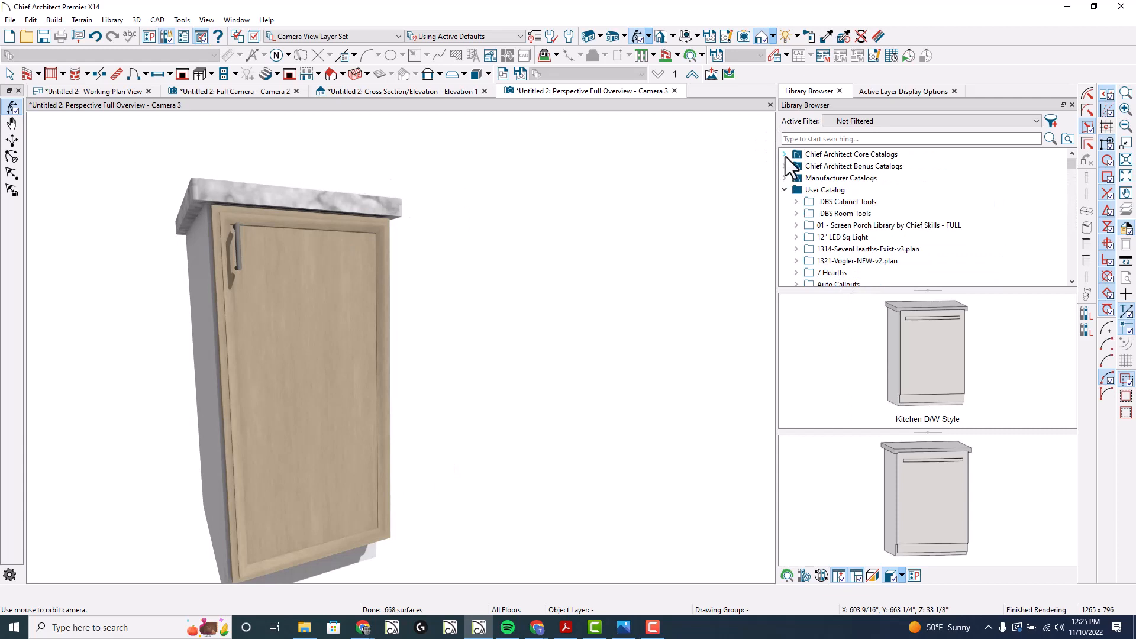
left_click(784, 154)
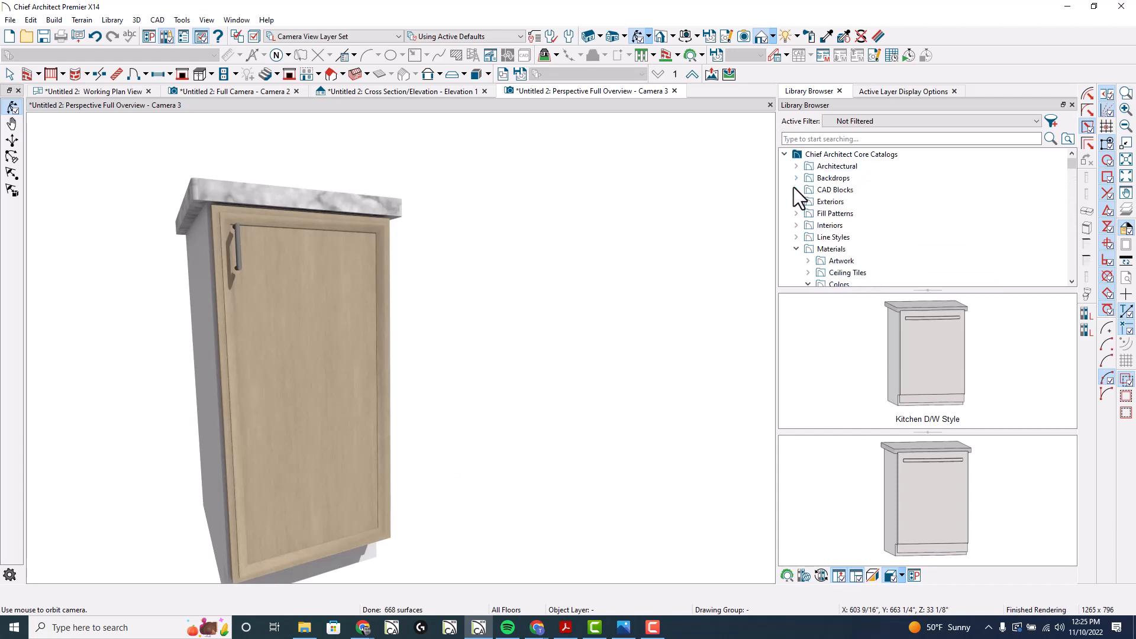
scroll(834, 268, "down", 1)
left_click(836, 250)
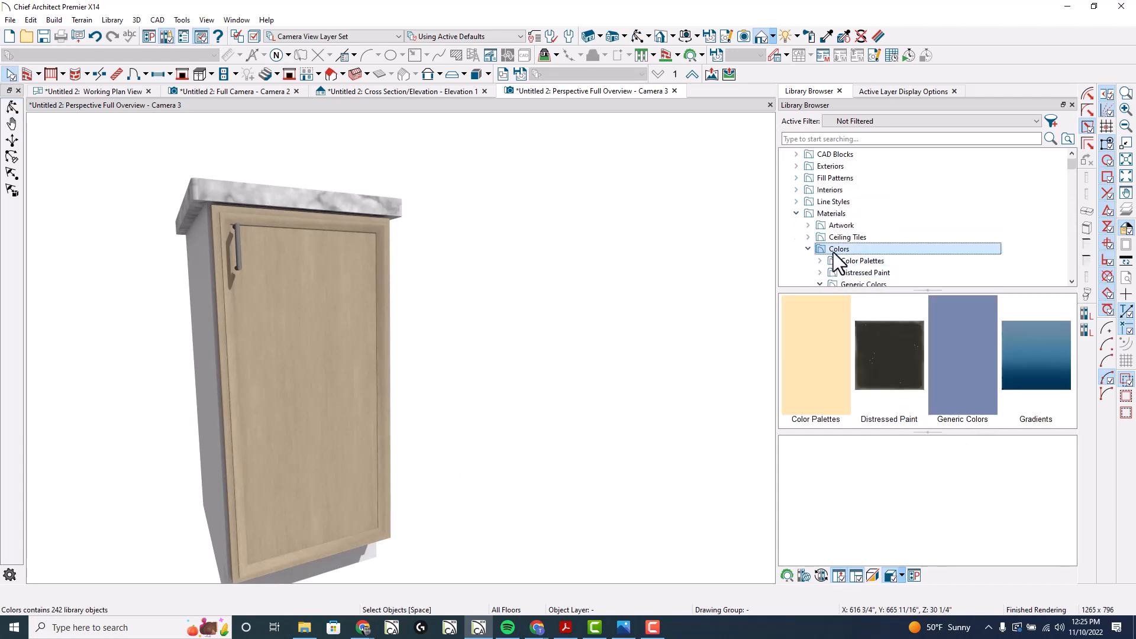
double_click(942, 365)
left_click(979, 318)
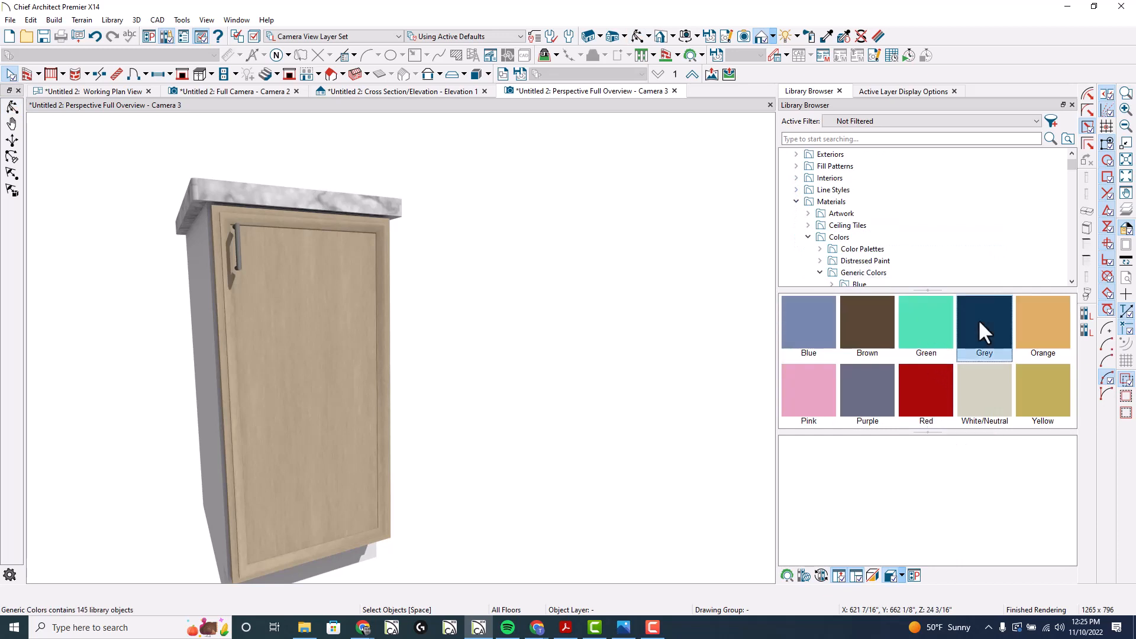
double_click(978, 318)
left_click(822, 322)
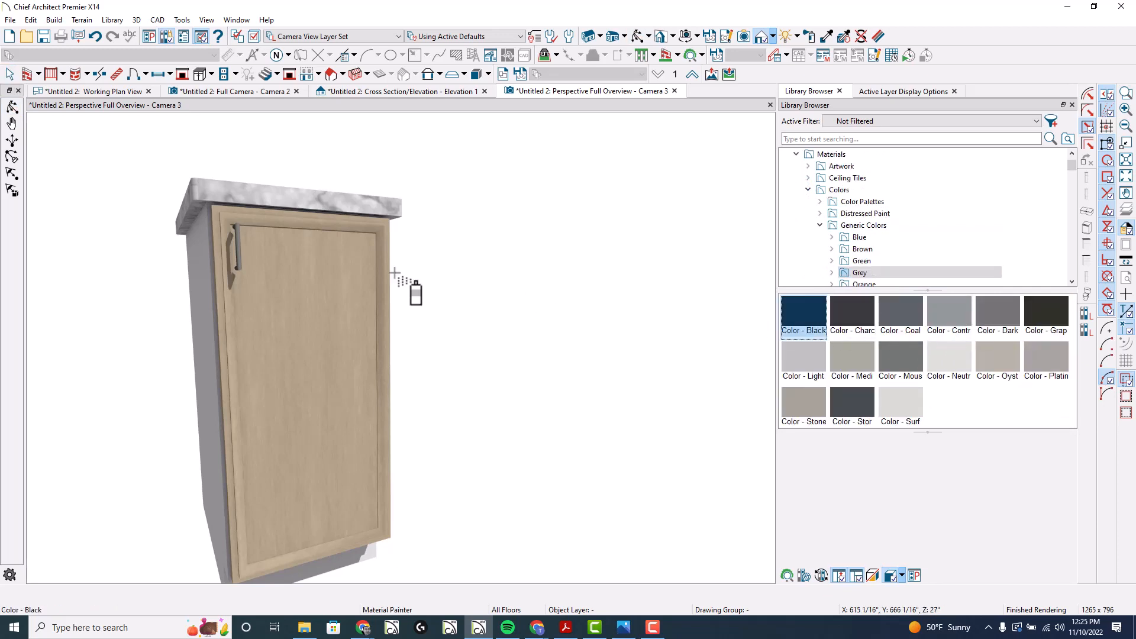
left_click(263, 231)
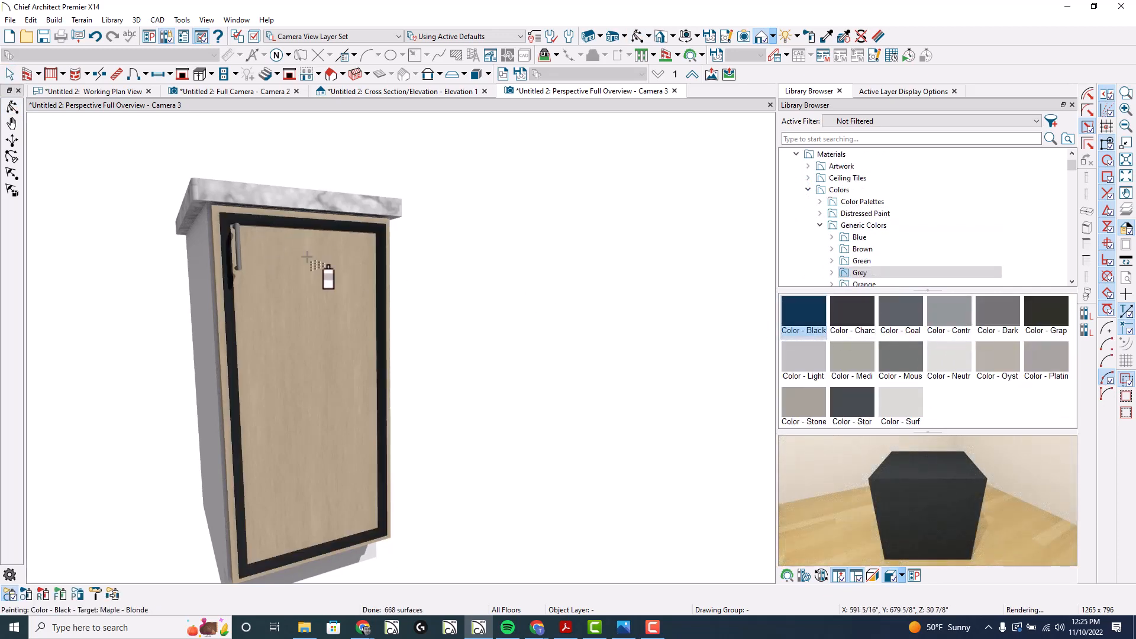
- Try painting the door's outer frame with Color - Bark from the Brown generic colors
left_click(882, 249)
left_click(868, 307)
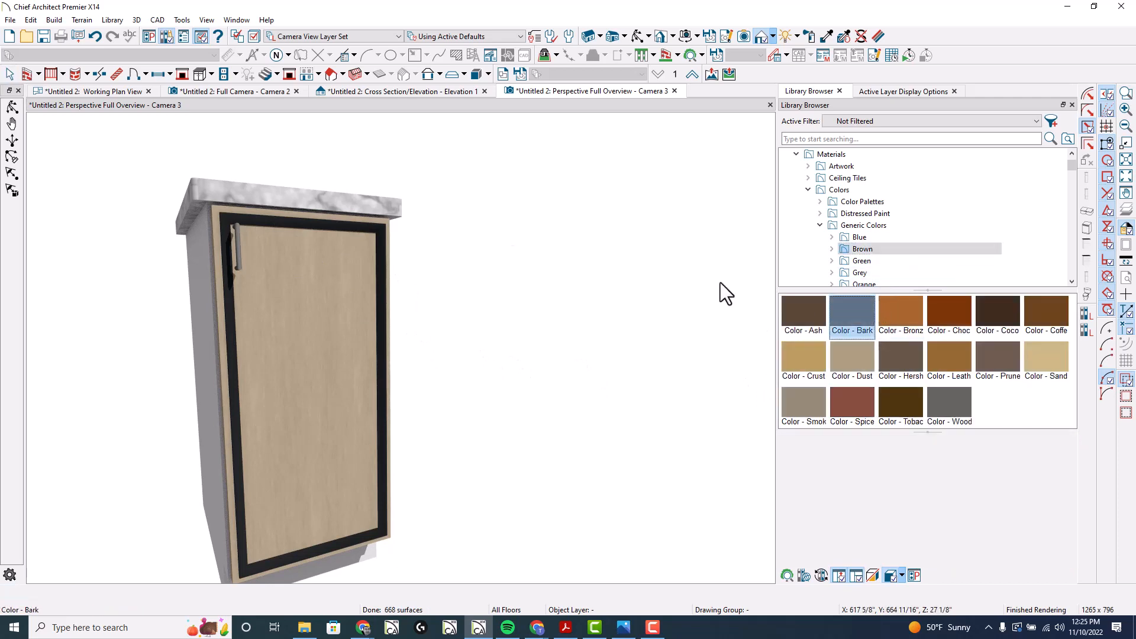
left_click(309, 216)
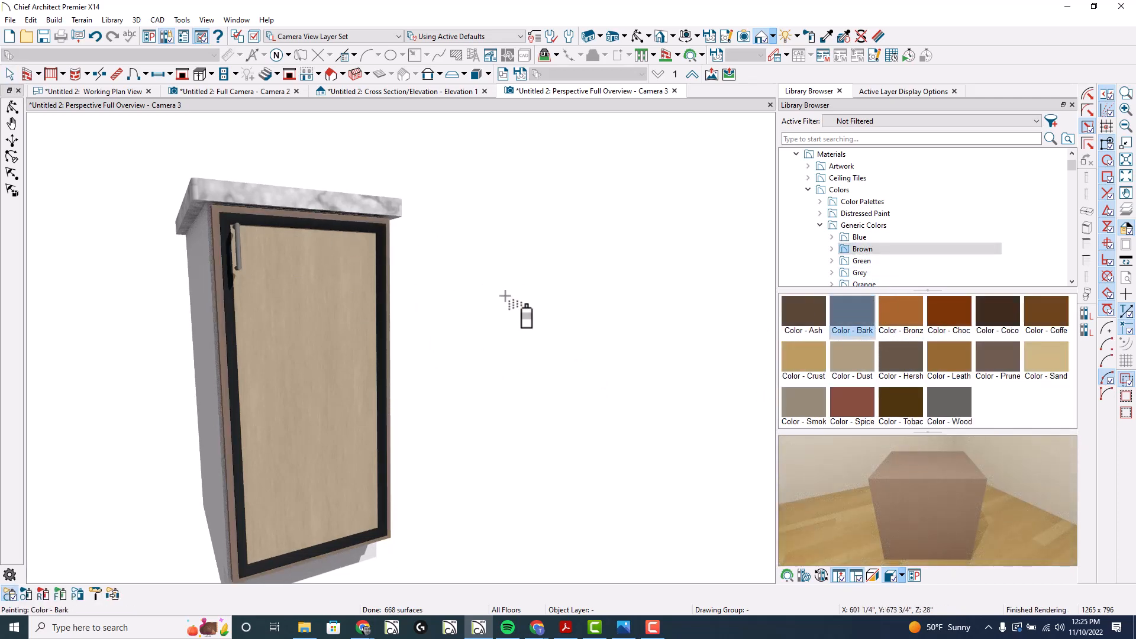
- Try painting the door's center panel with Color - Grape from the Purple generic colors, and undo all the trial door colors
scroll(888, 281, "down", 1)
left_click(886, 275)
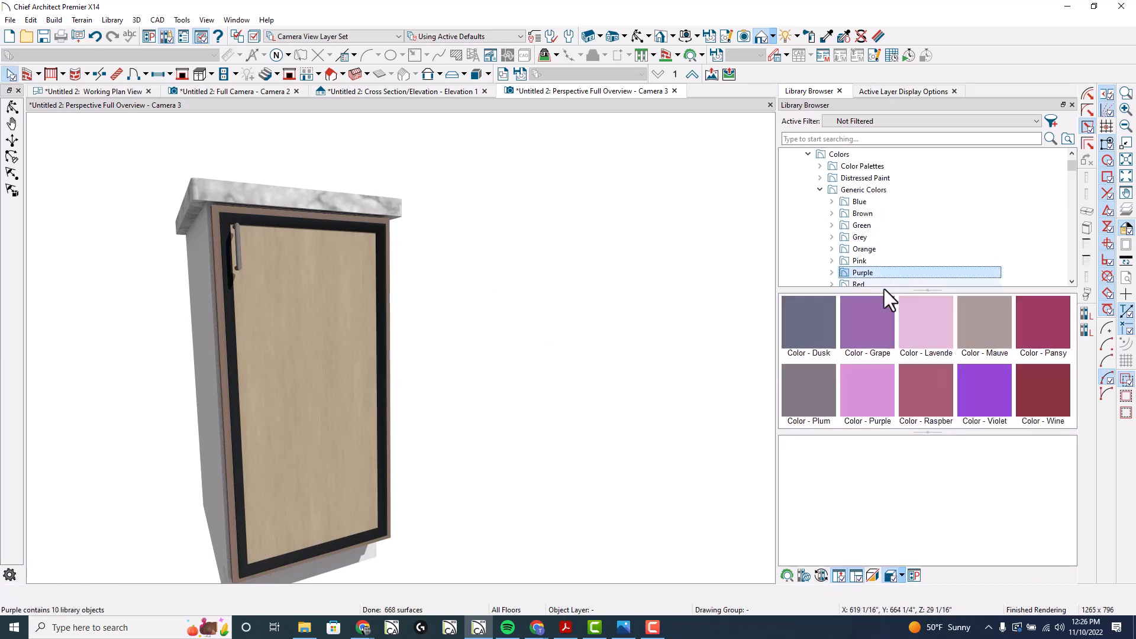
left_click(872, 332)
left_click(319, 326)
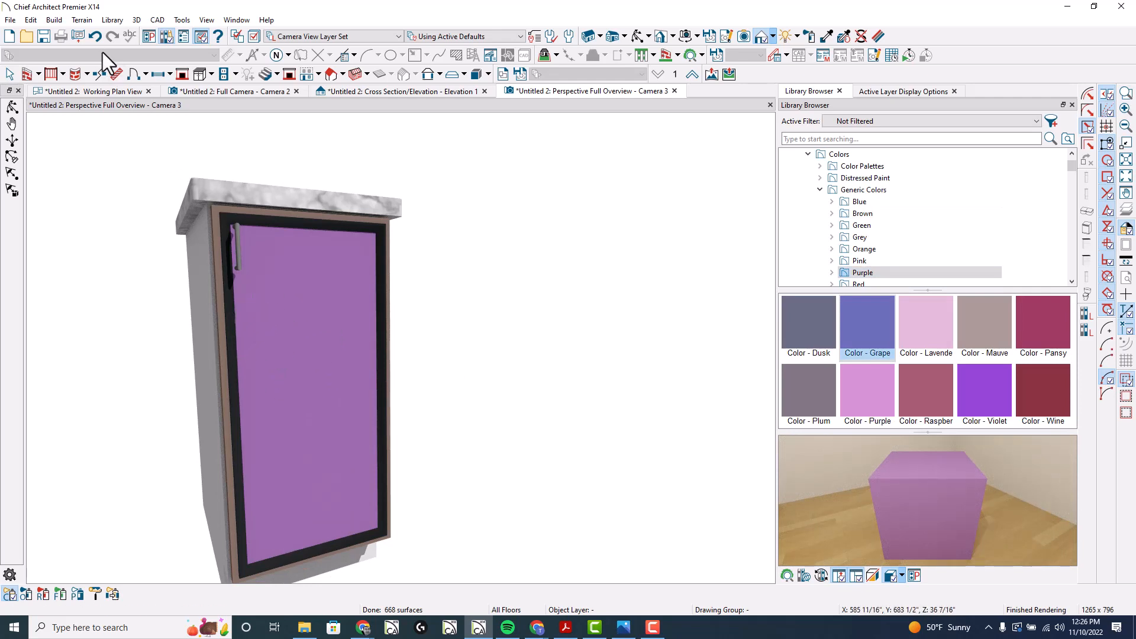
left_click(95, 36)
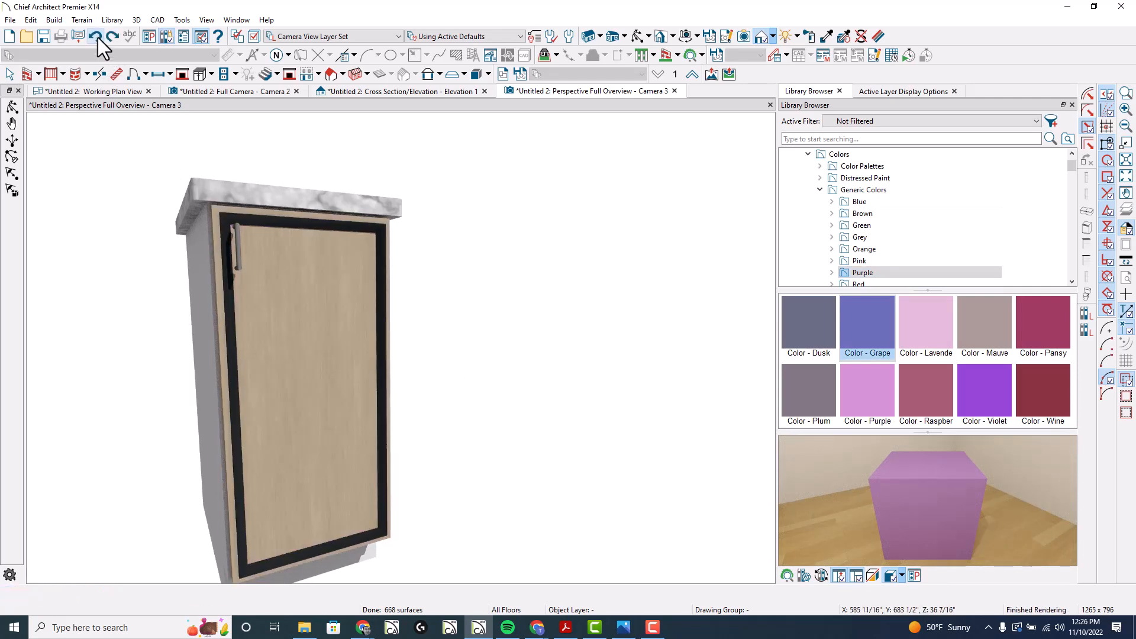
- Blend Color - Neutral White into the door's Maple - Blonde material across all door parts, using the painter's object mode
scroll(848, 224, "up", 1)
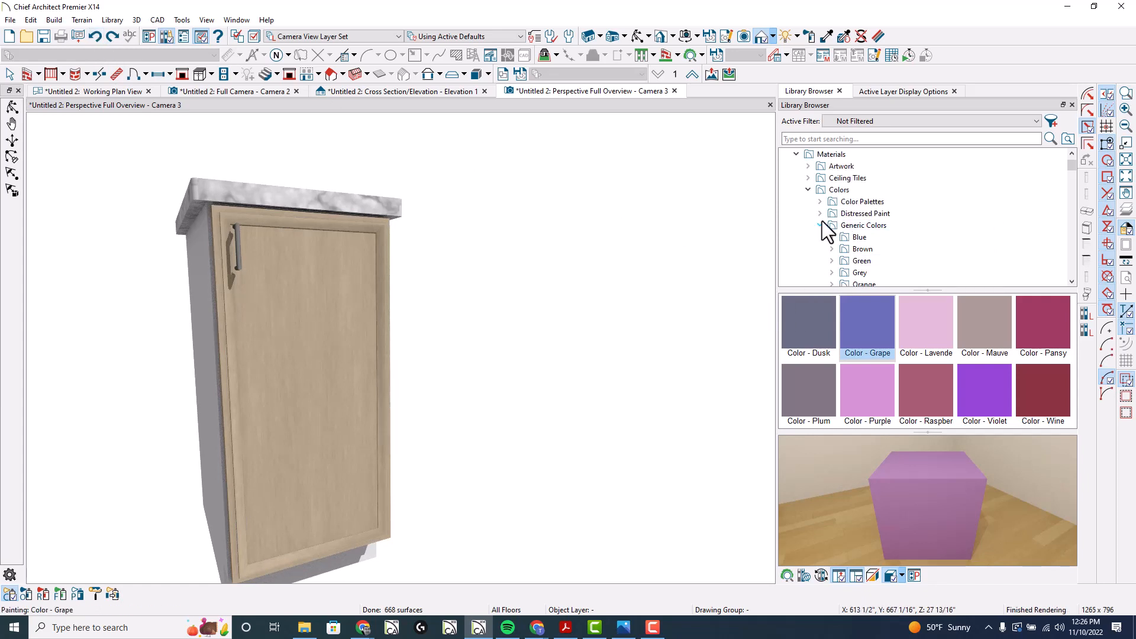
left_click(869, 273)
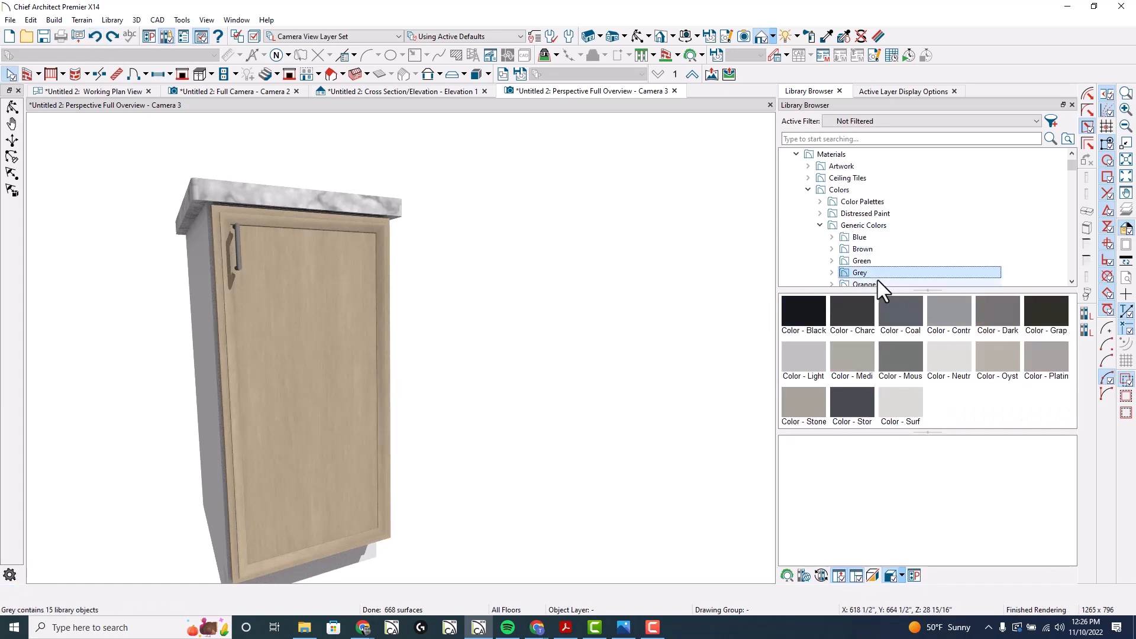
left_click(949, 361)
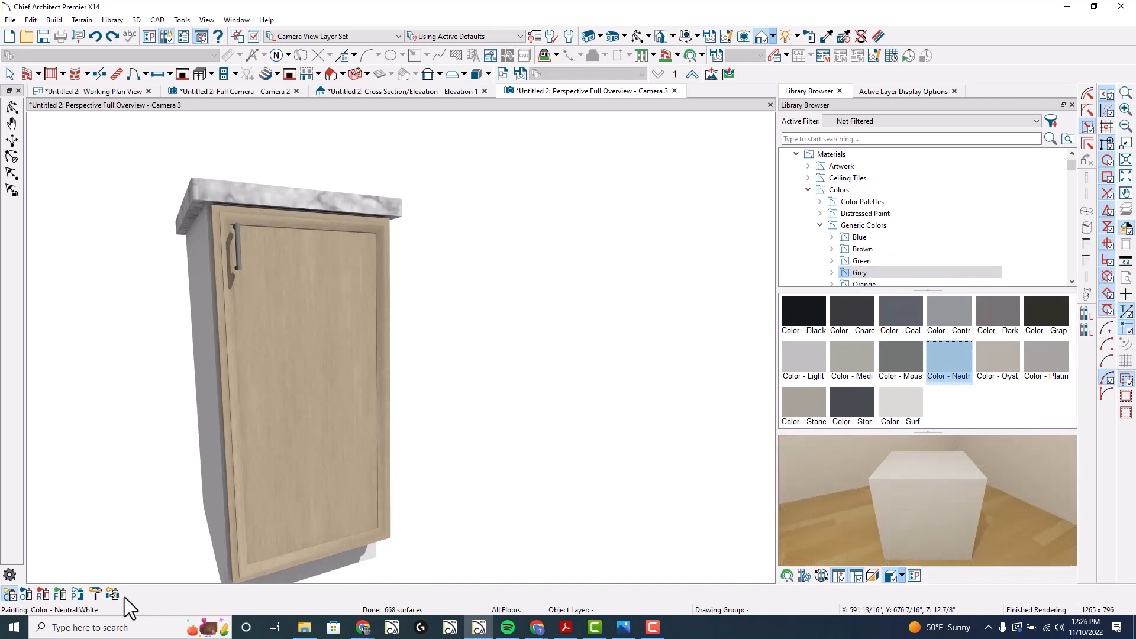
left_click(95, 595)
left_click(25, 595)
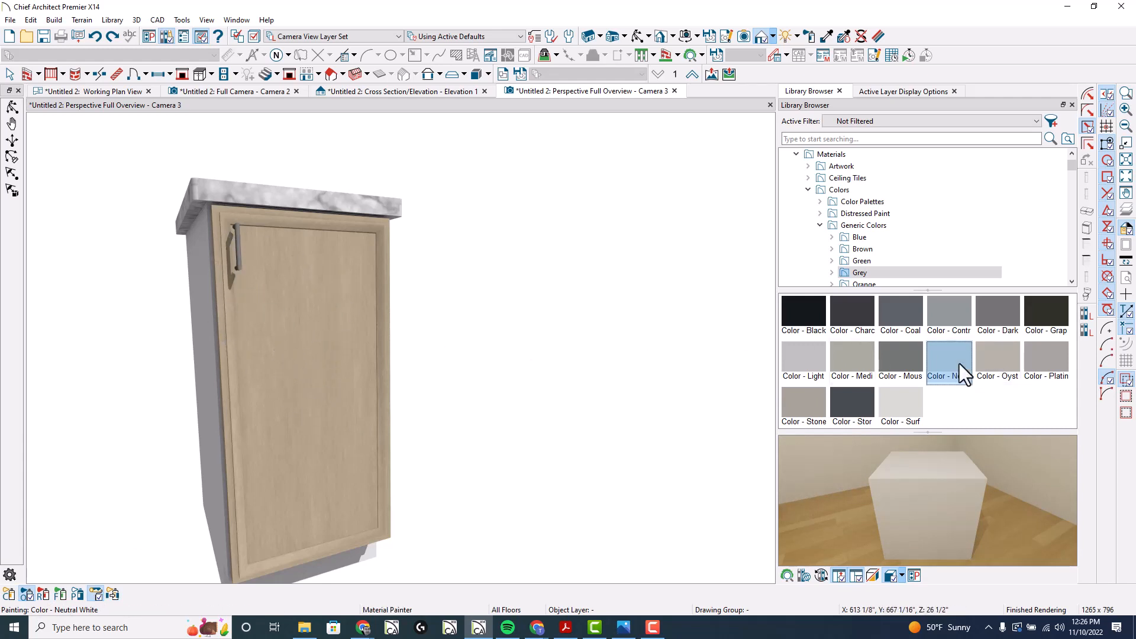
left_click(293, 323)
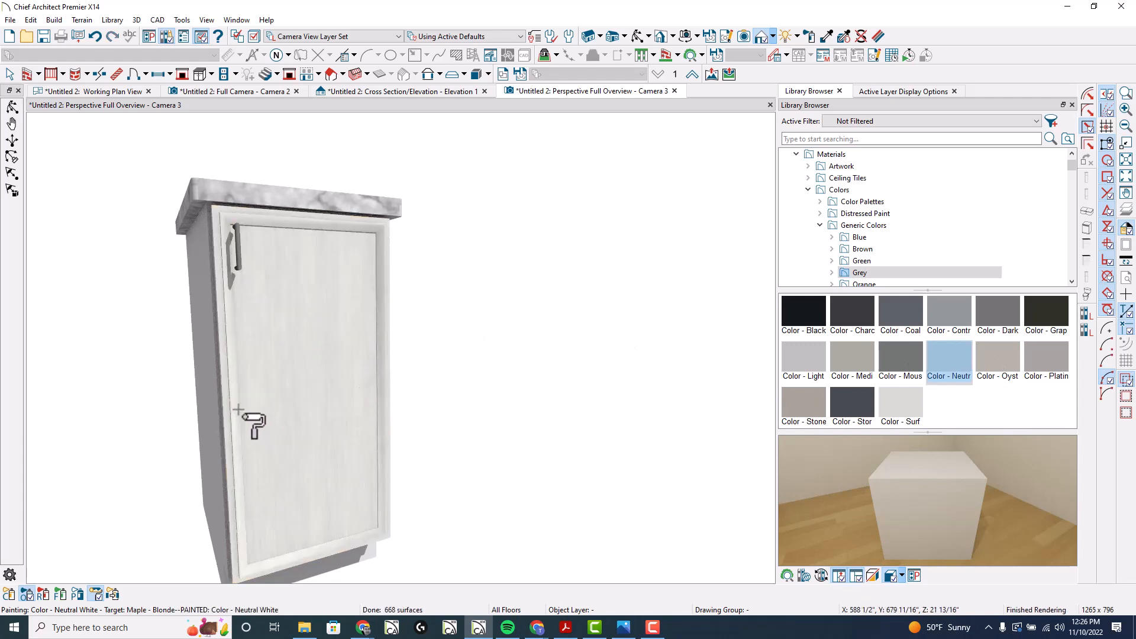